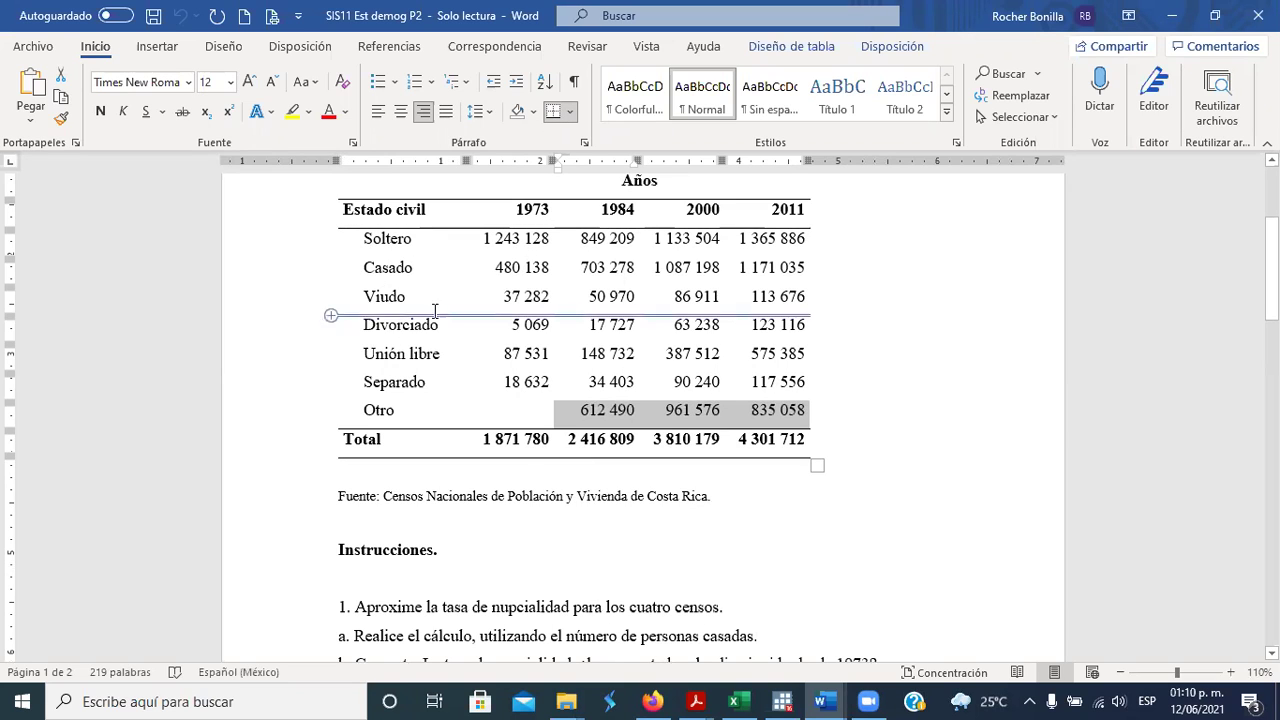
Examine the census table of population by marital status and the exercise instructions on marriage and divorce rates
scroll(522, 308, "up", 1)
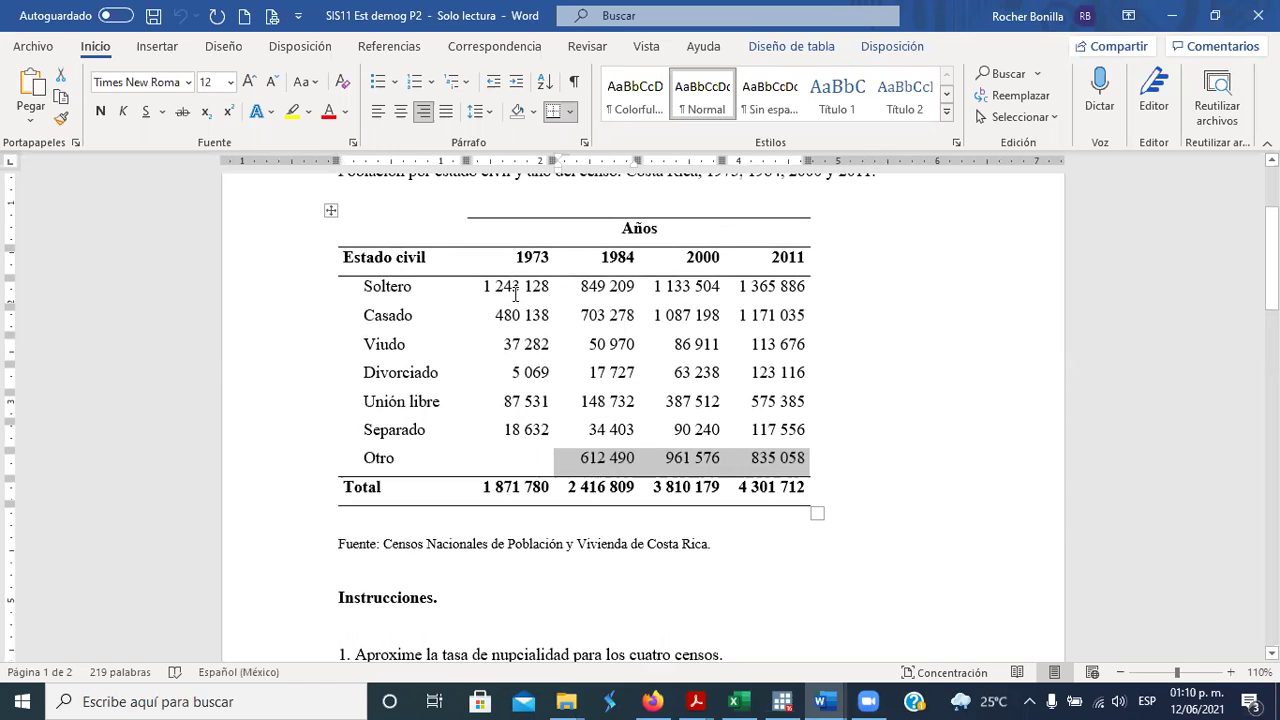
double_click(508, 287)
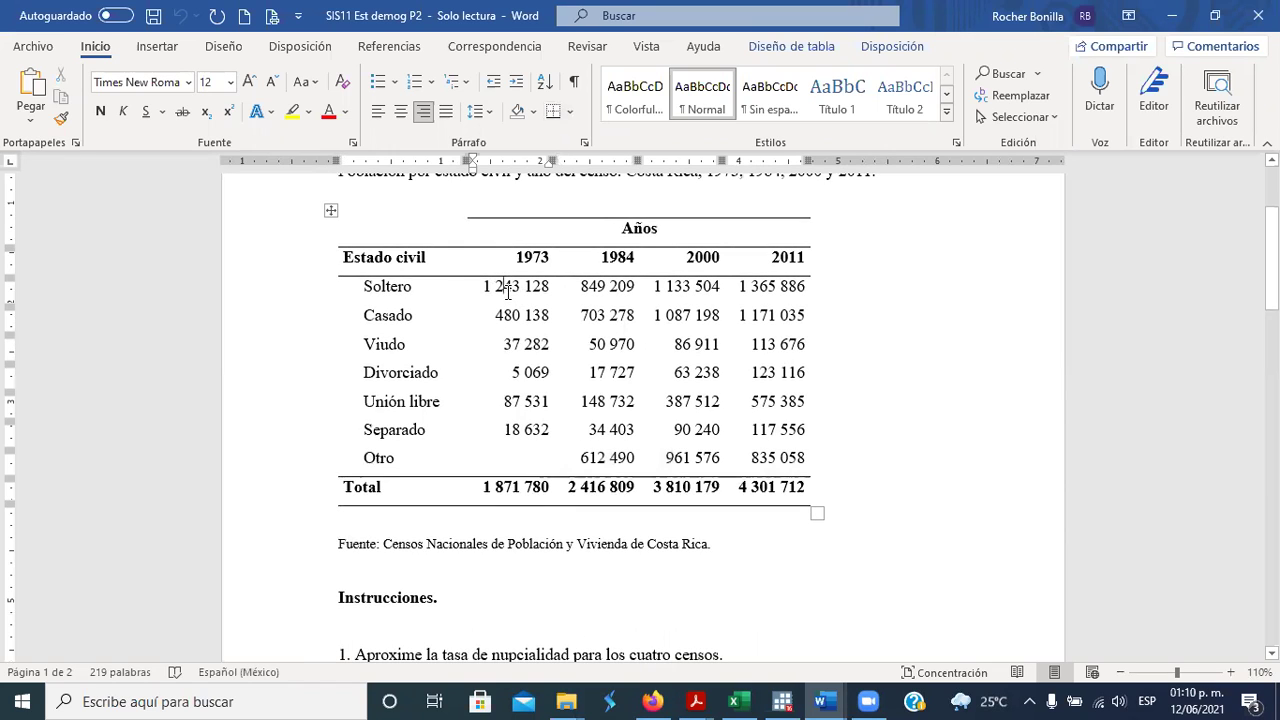
left_click(597, 298)
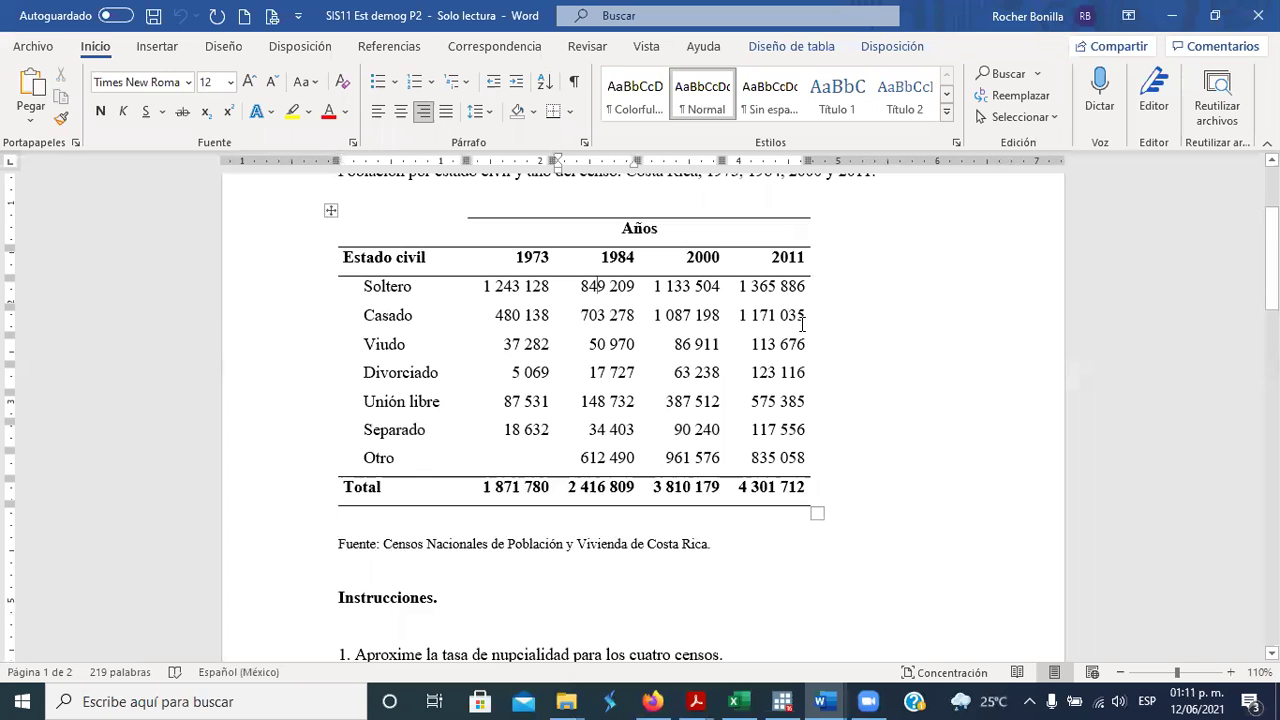
scroll(575, 329, "down", 3)
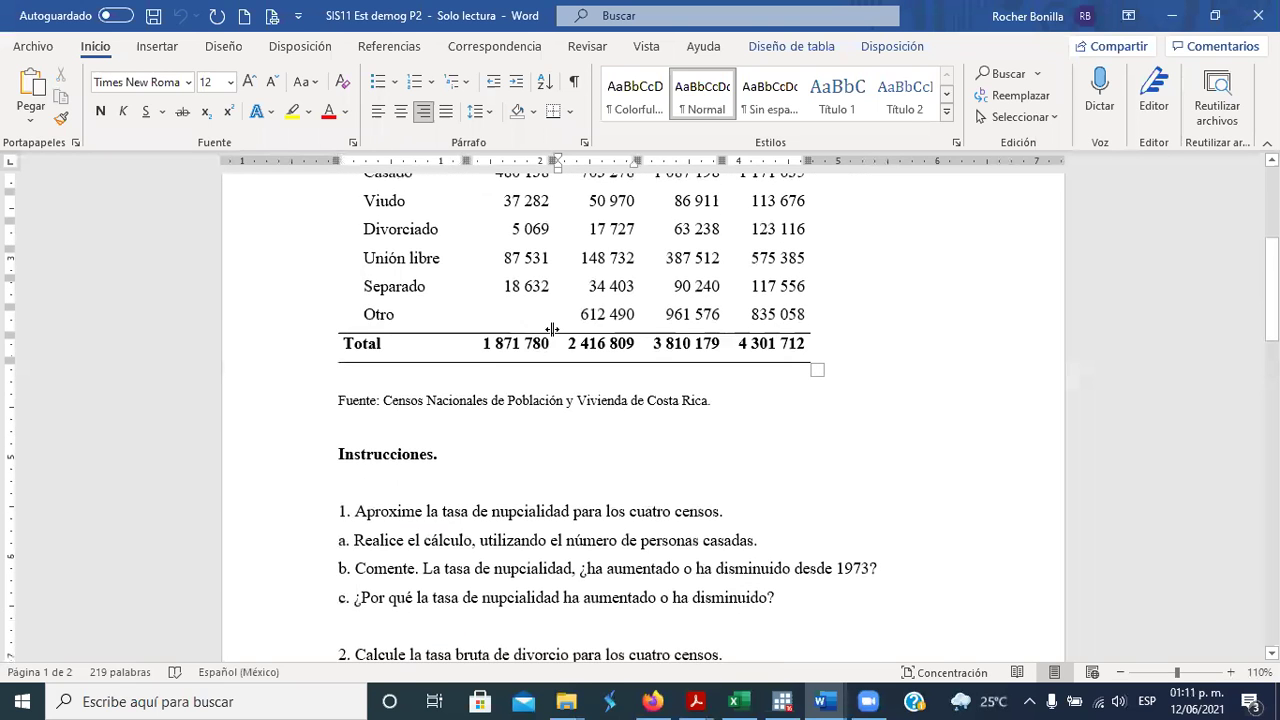
scroll(552, 329, "down", 2)
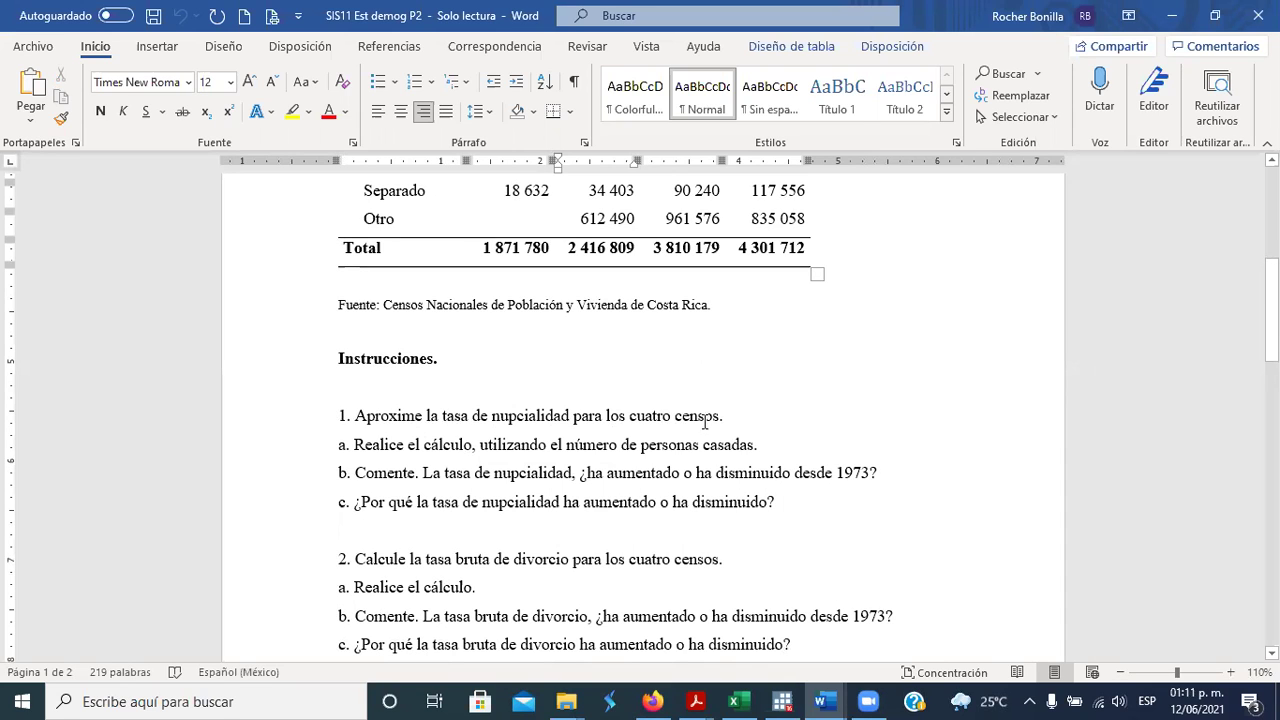
scroll(706, 426, "up", 2)
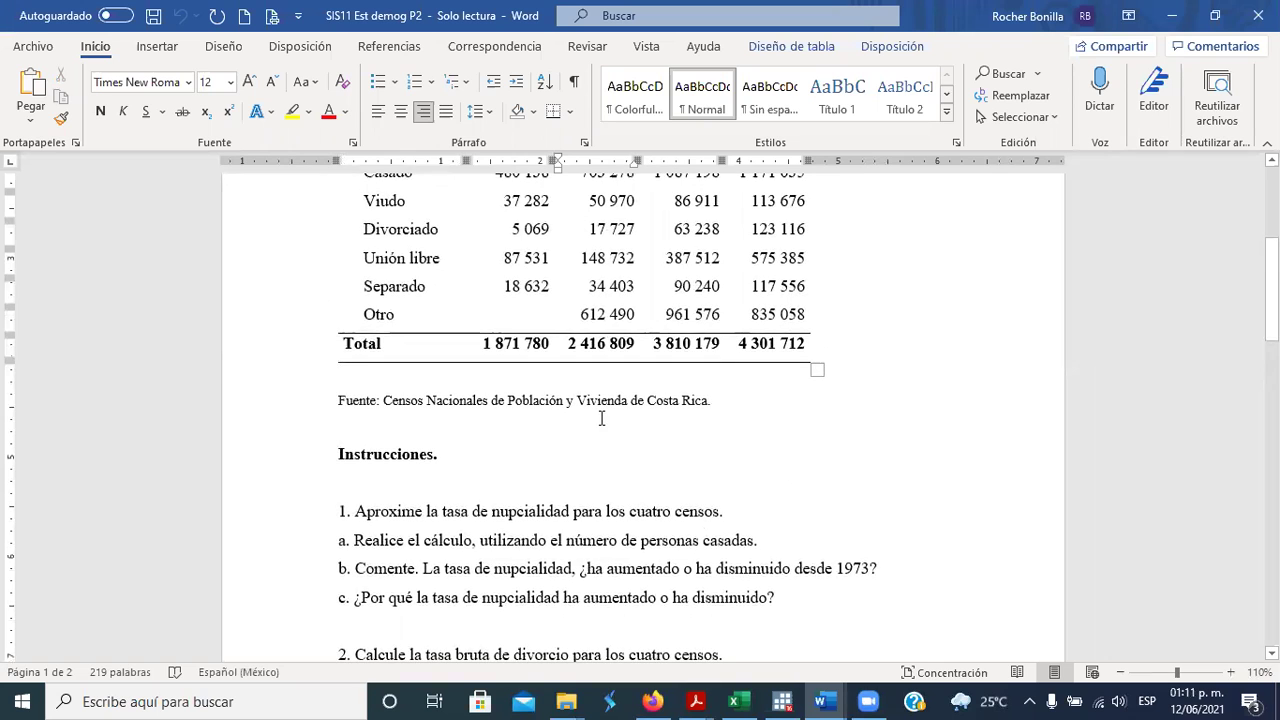
scroll(542, 413, "up", 2)
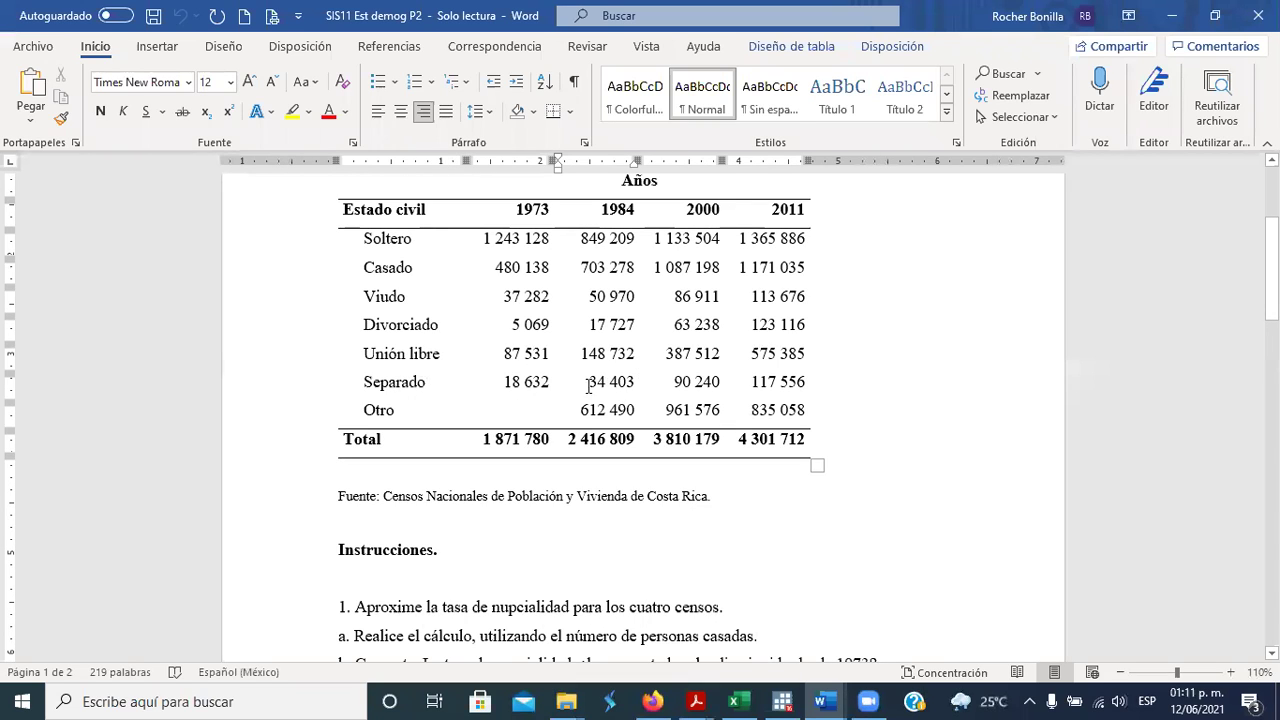
left_click_drag(505, 353, 791, 356)
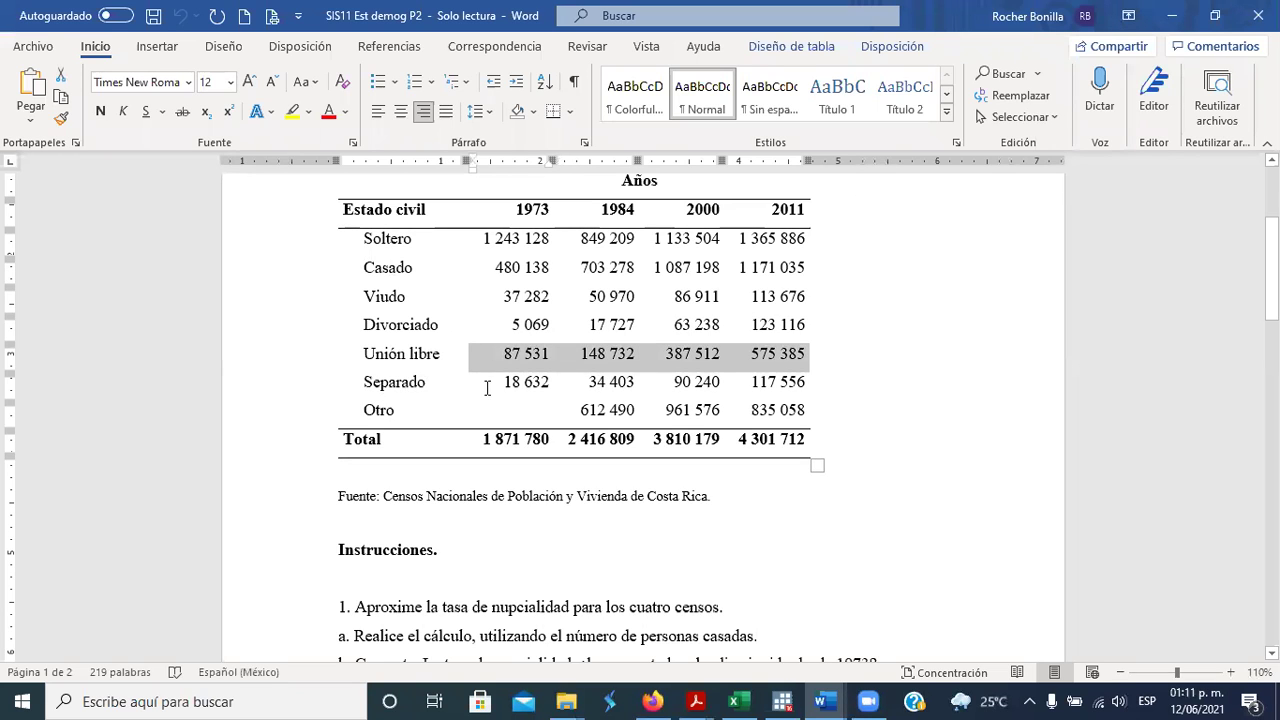
left_click(792, 383)
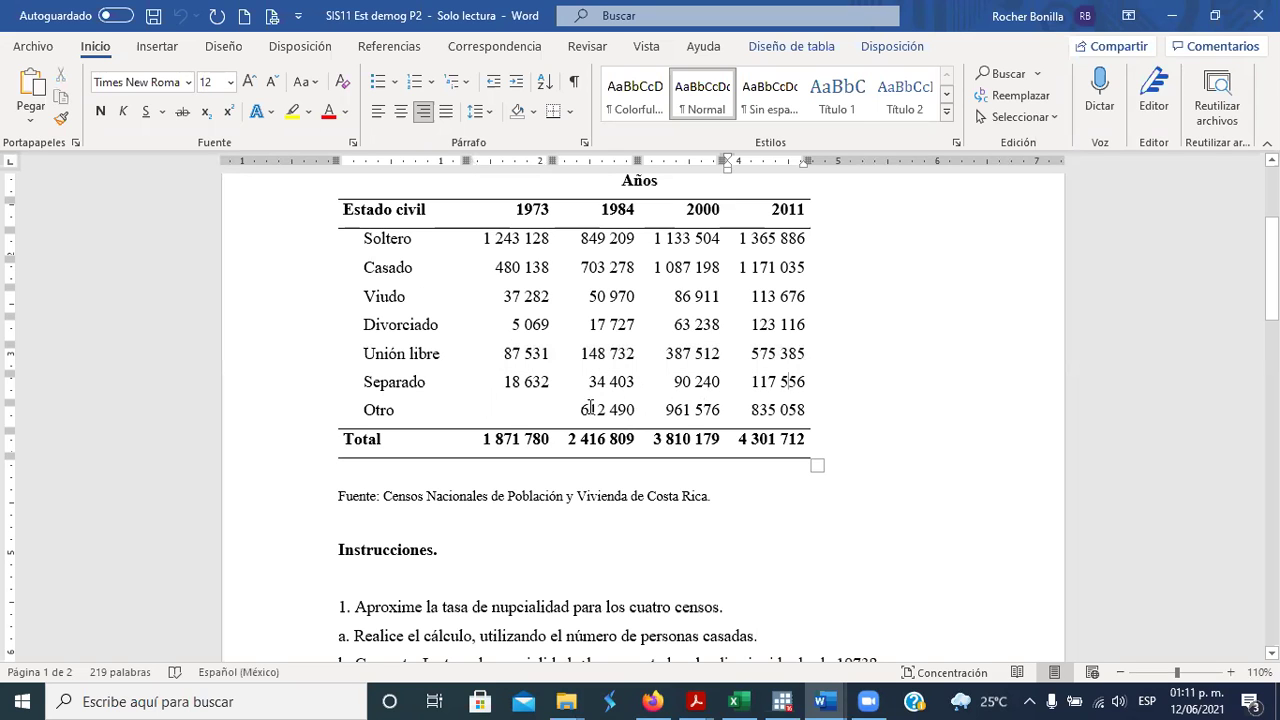
scroll(578, 386, "up", 1)
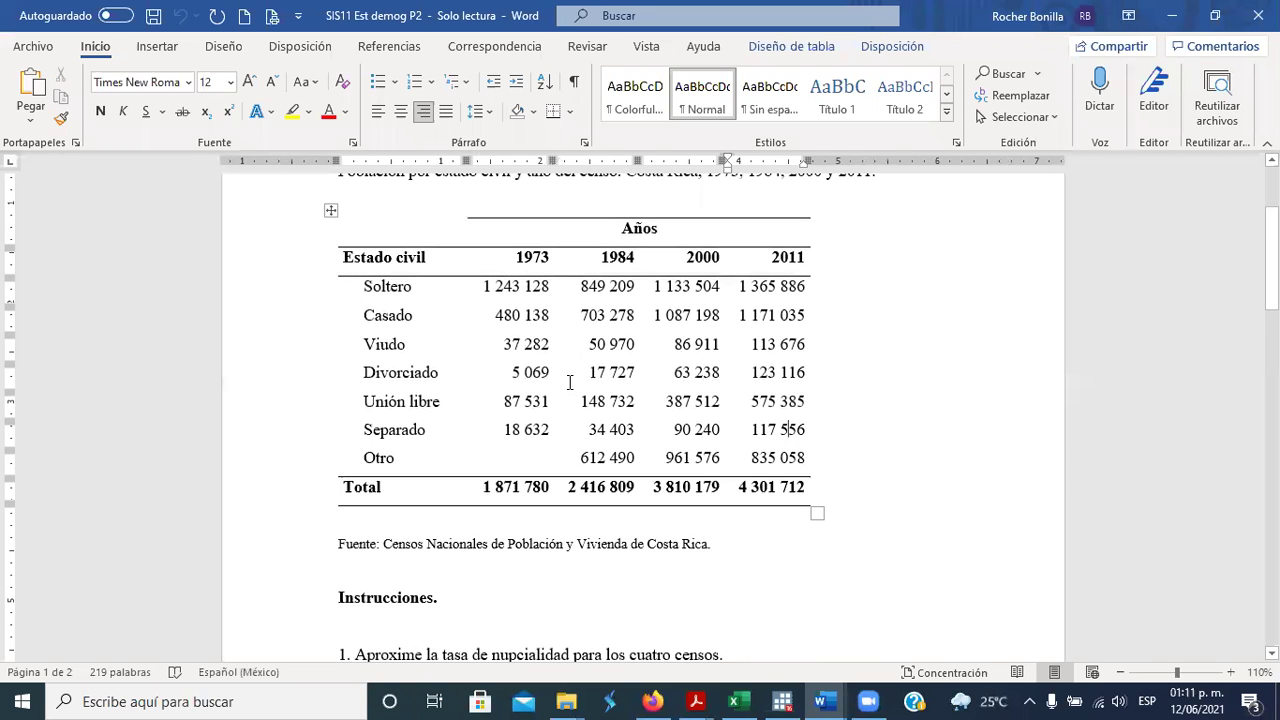
Open a blank Excel workbook with cell A1 selected, and return to the SIS11 Est demog P2 document in Word
left_click(744, 699)
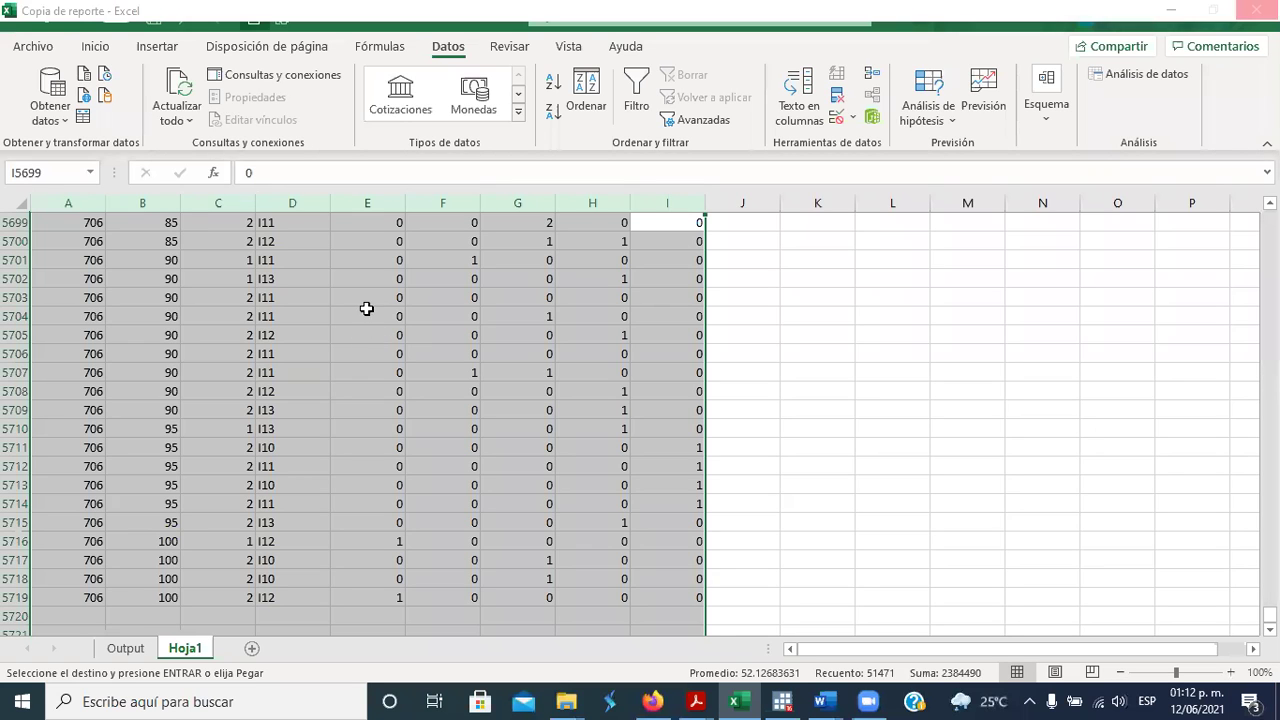
left_click(367, 300)
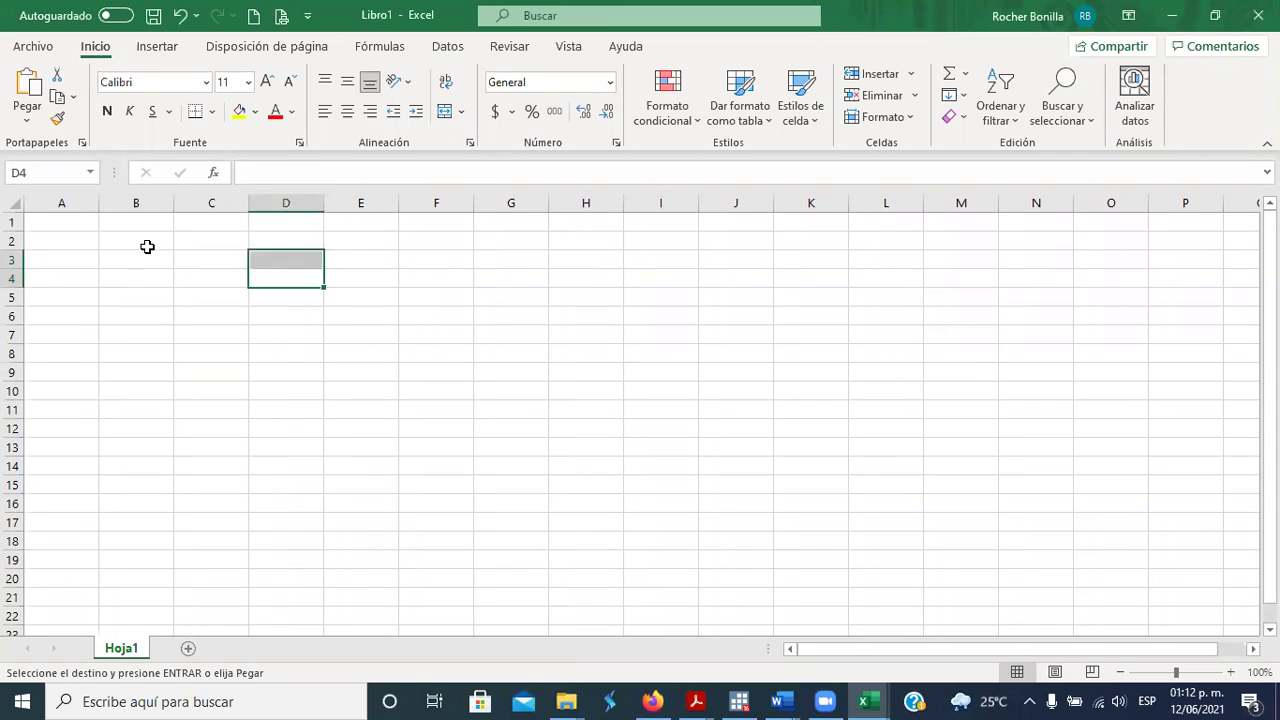
left_click(76, 221)
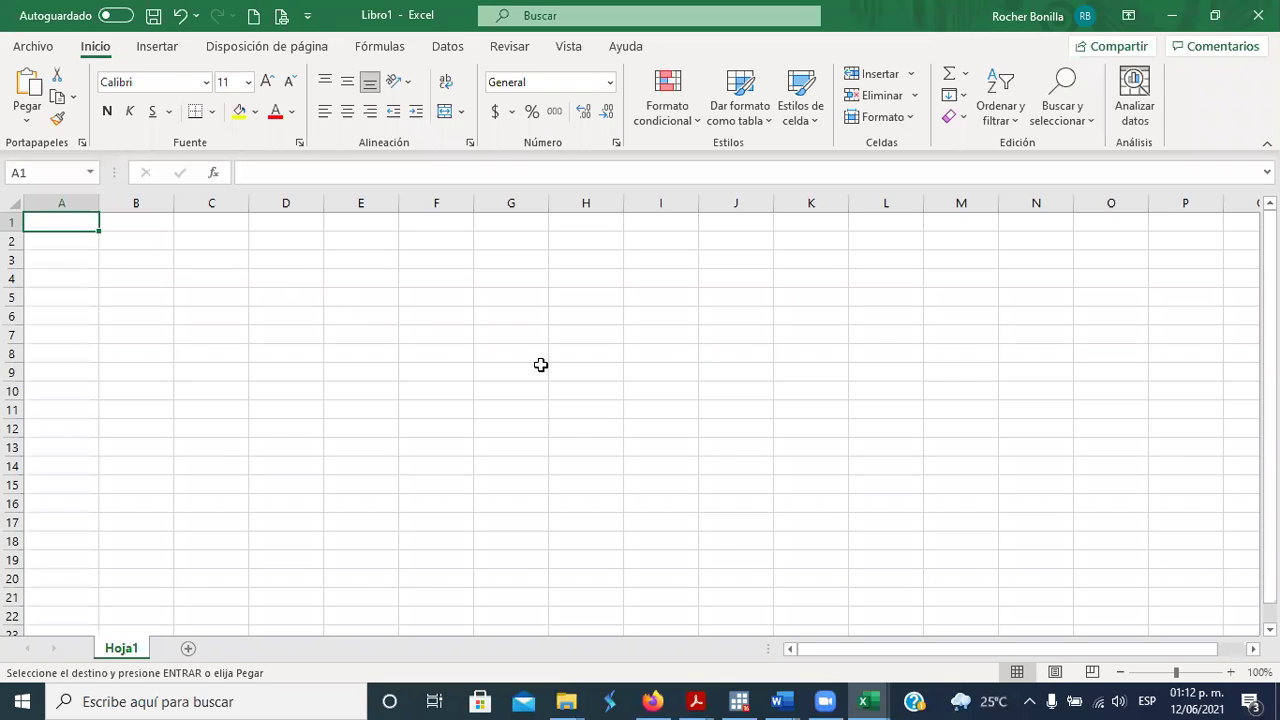
left_click(787, 699)
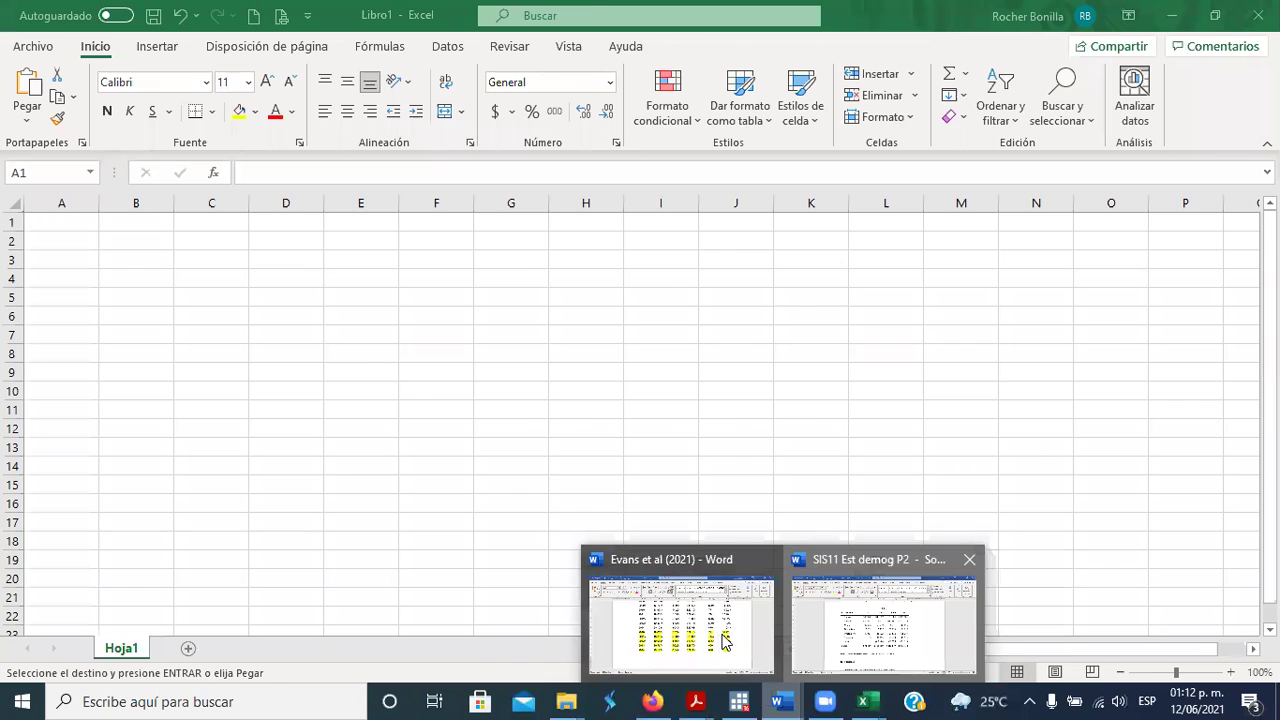
left_click(830, 624)
scroll(553, 372, "up", 1)
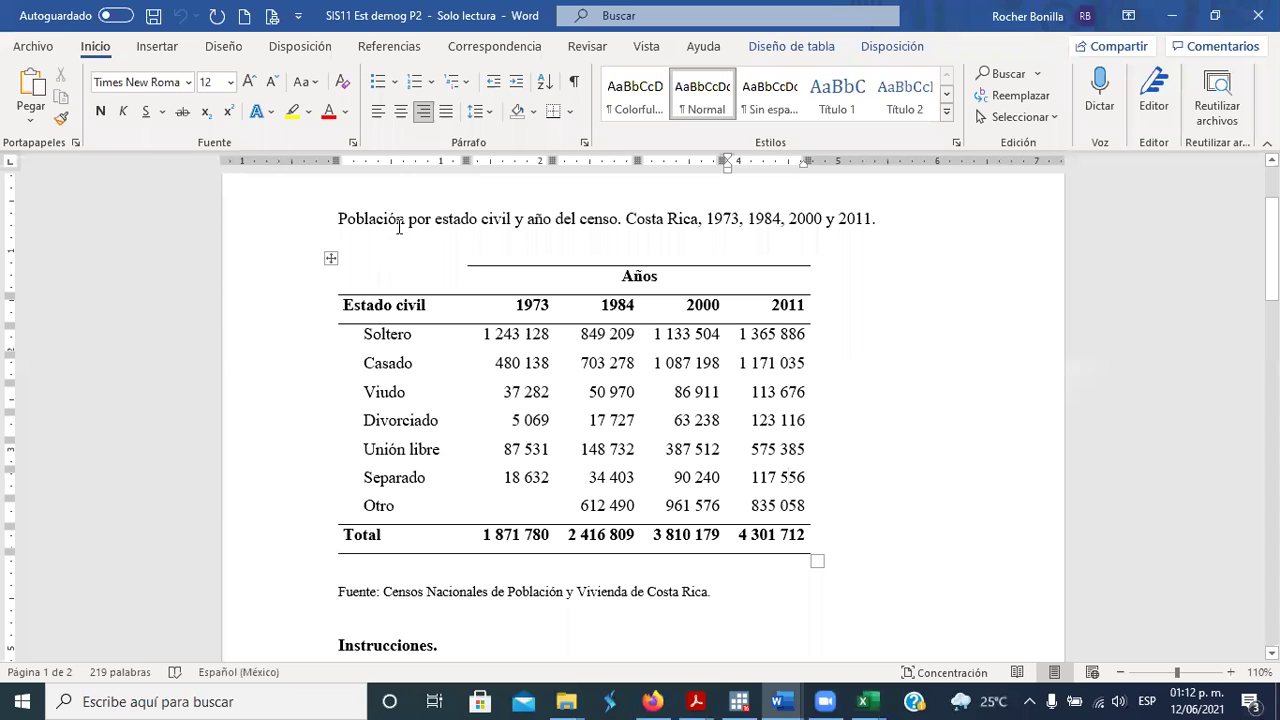
left_click_drag(337, 222, 874, 224)
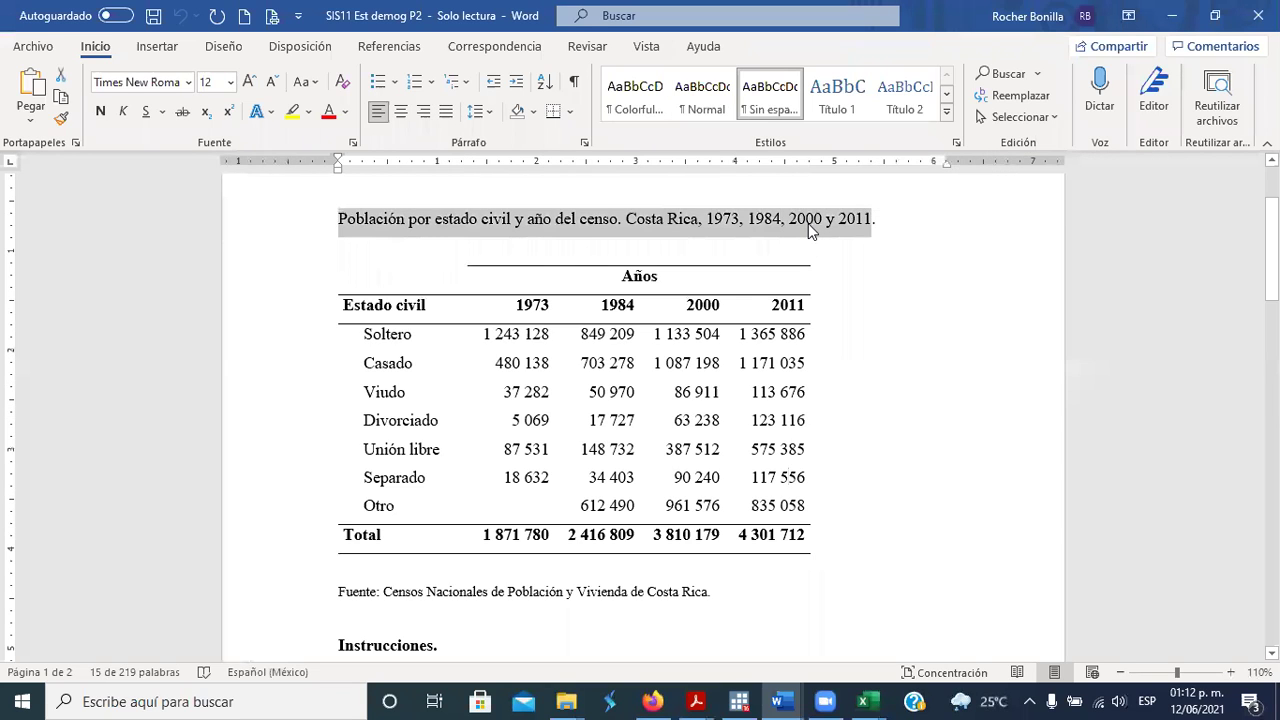
right_click(810, 228)
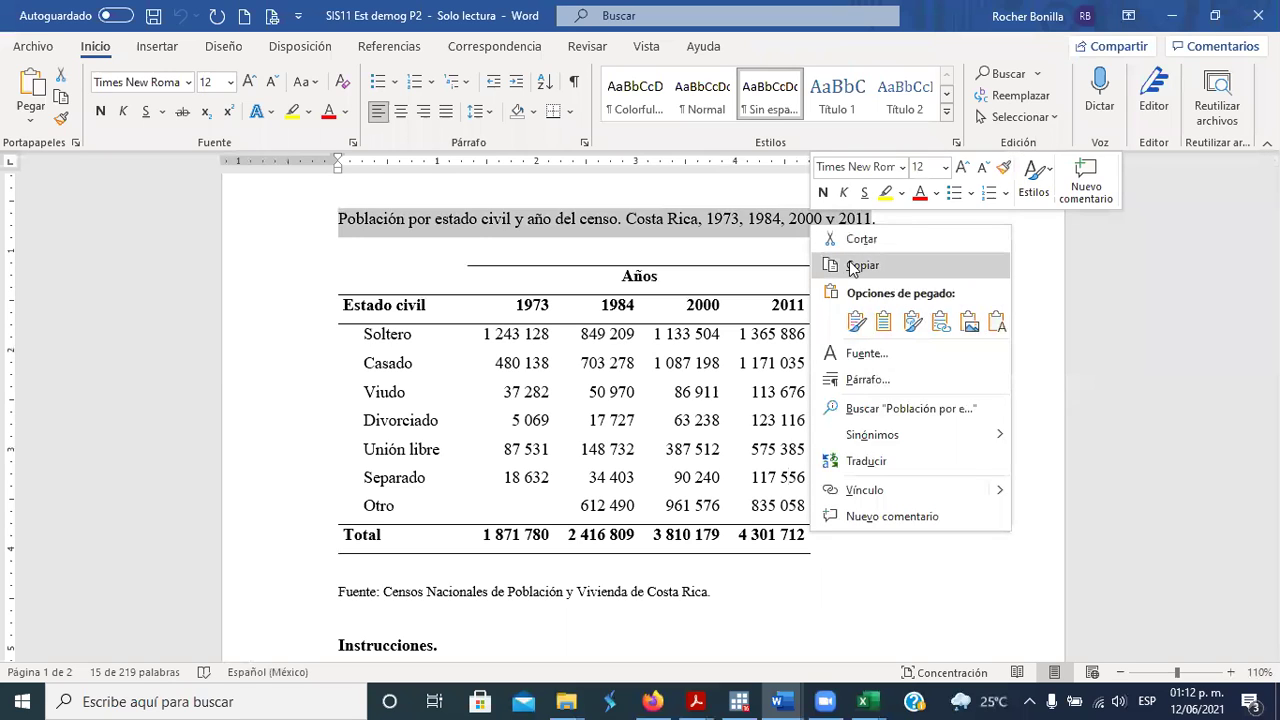
left_click(851, 260)
left_click(668, 222)
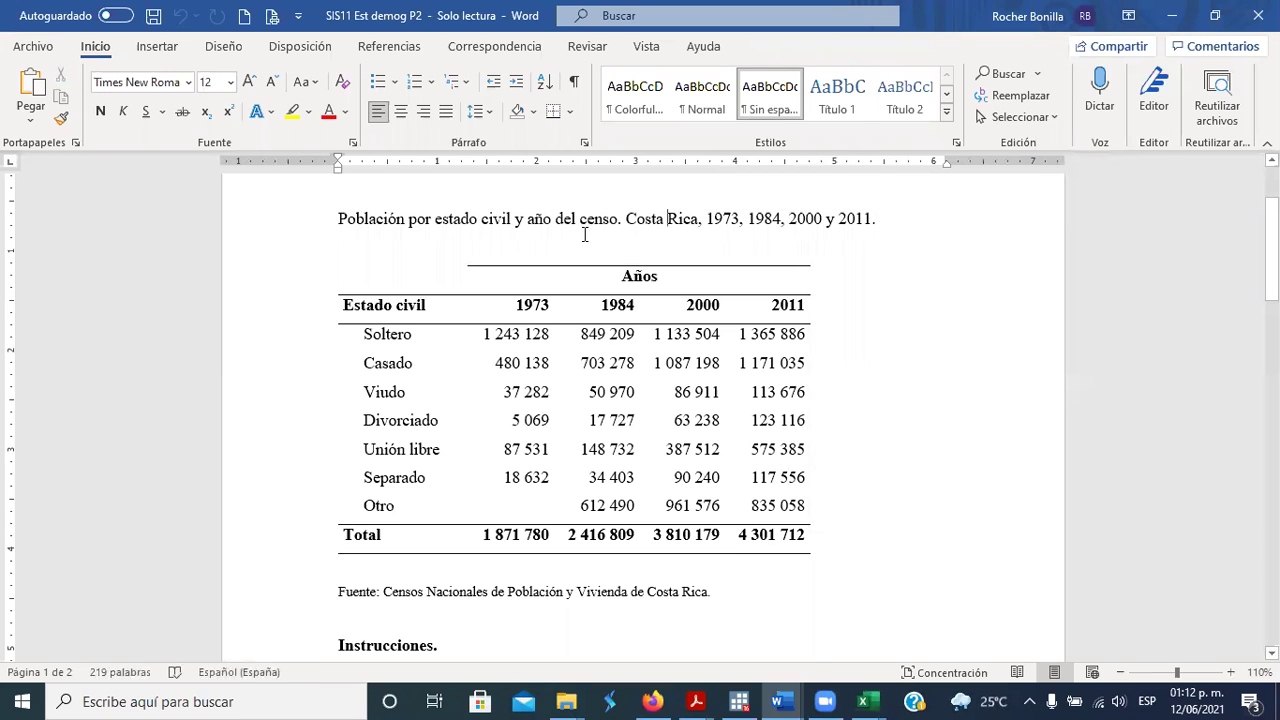
Copy the title and the whole marital-status table from Word and paste them at cell A1 of the Libro1 workbook in Excel
left_click_drag(335, 222, 776, 540)
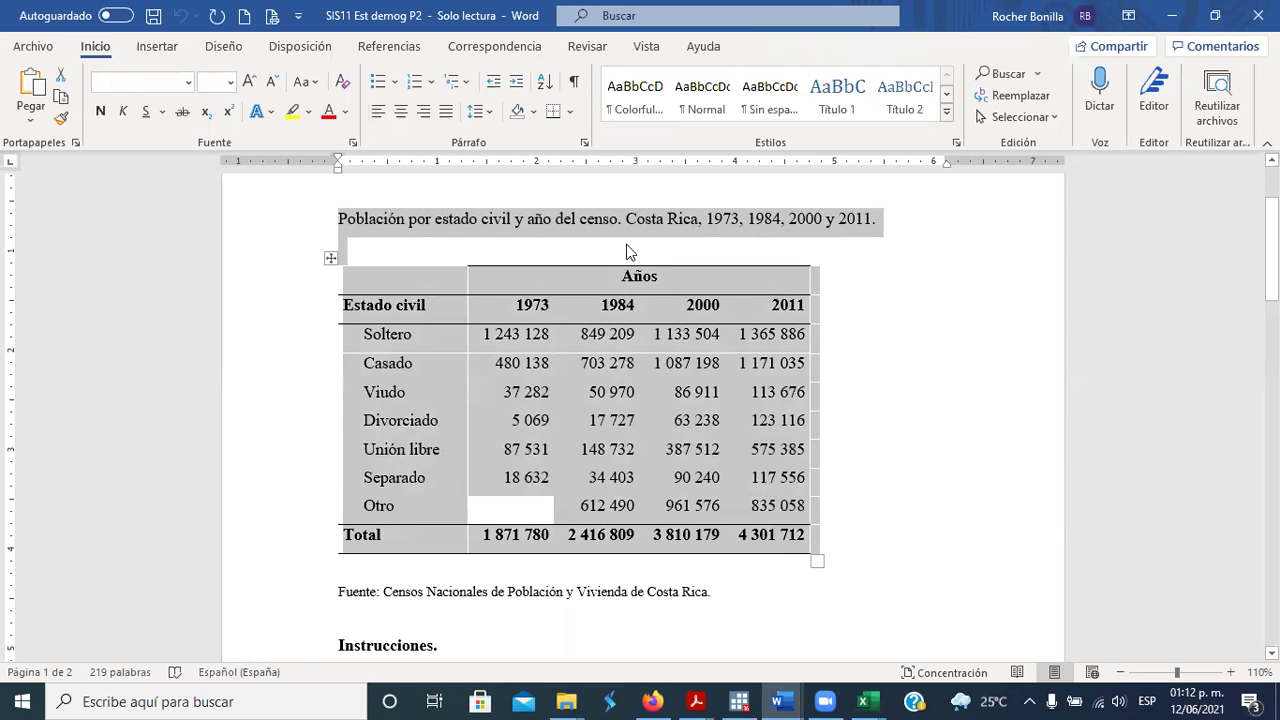
right_click(632, 225)
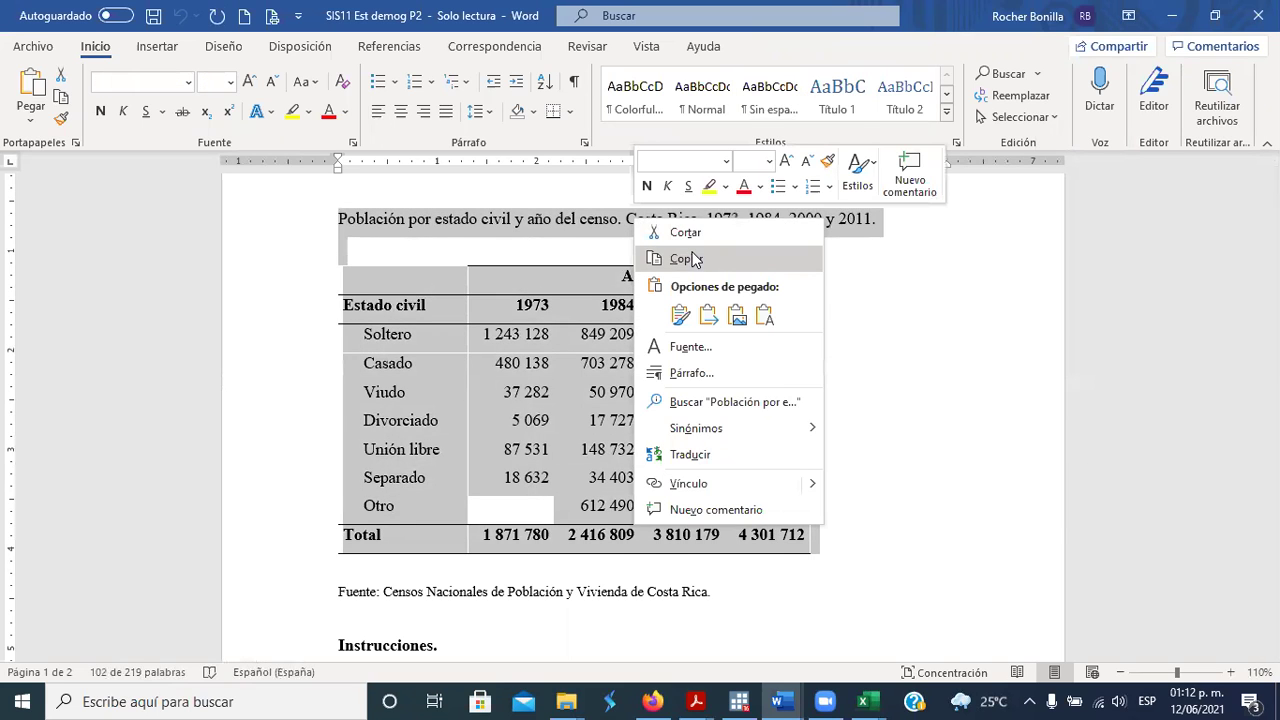
left_click(694, 256)
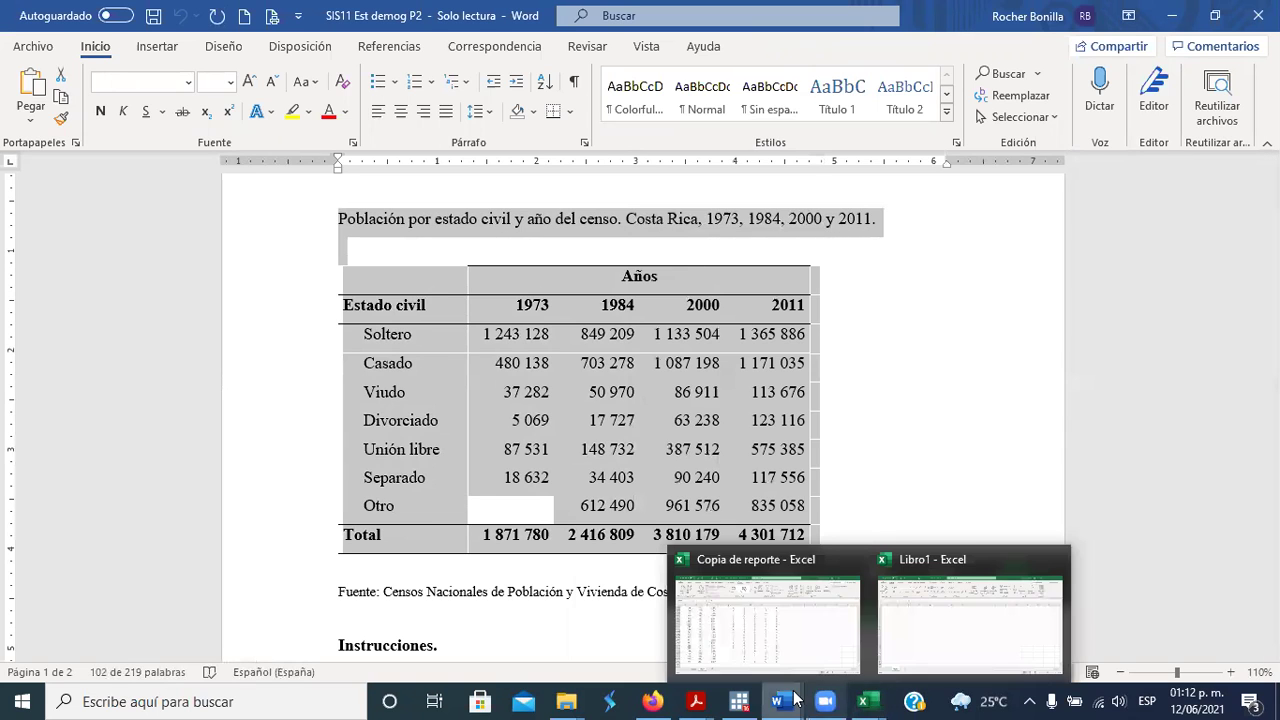
mouse_move(876, 700)
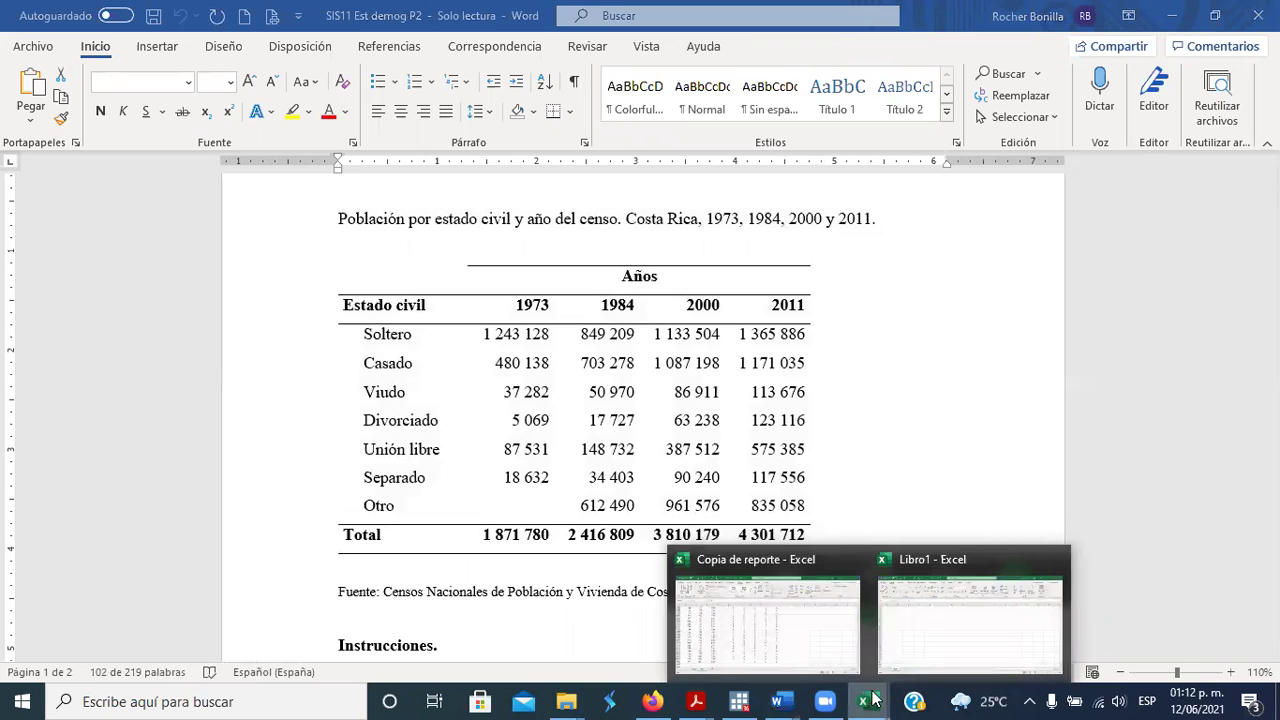
left_click(918, 643)
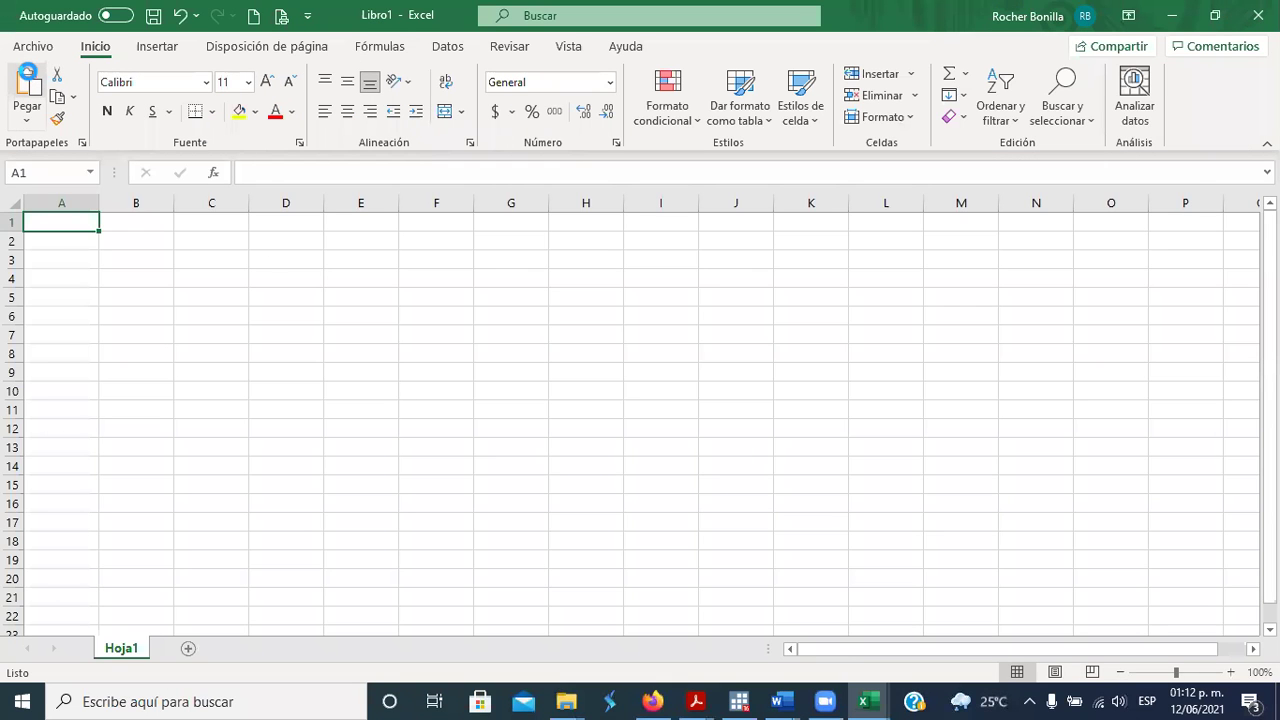
left_click(630, 360)
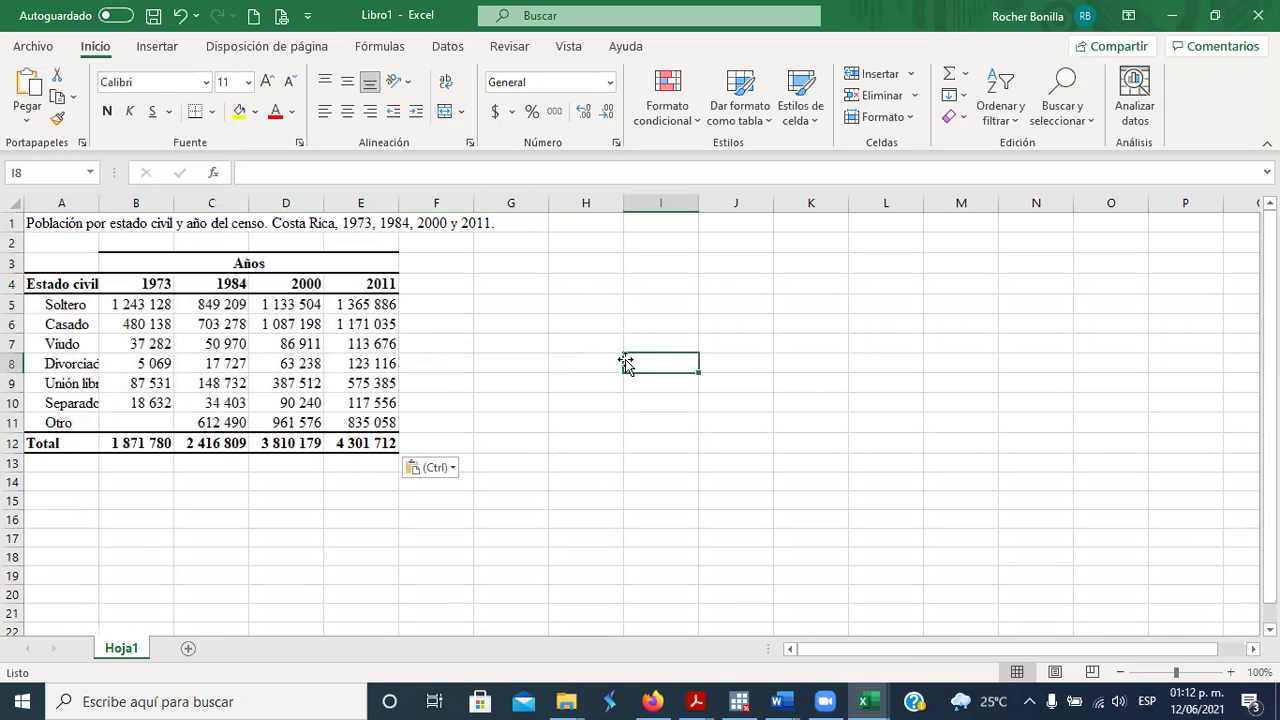
Widen column A so that the longest marital-status labels fit in their cells
left_click(83, 243)
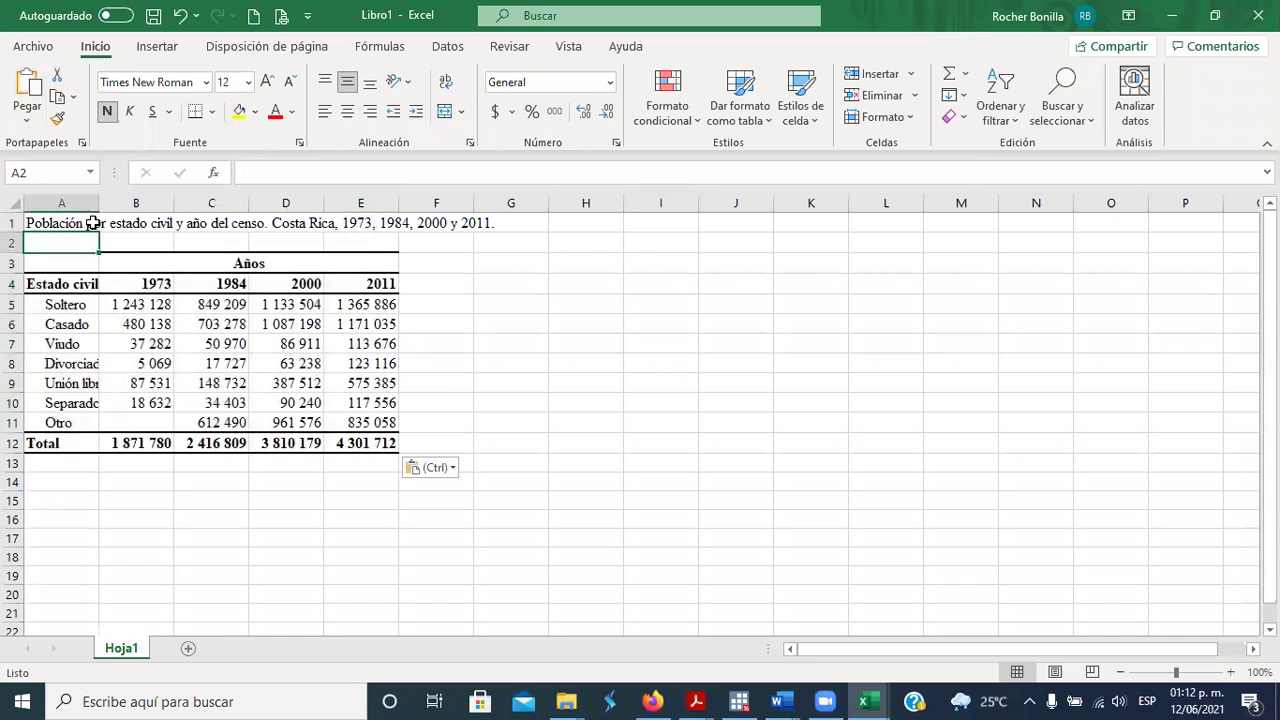
left_click_drag(98, 207, 127, 213)
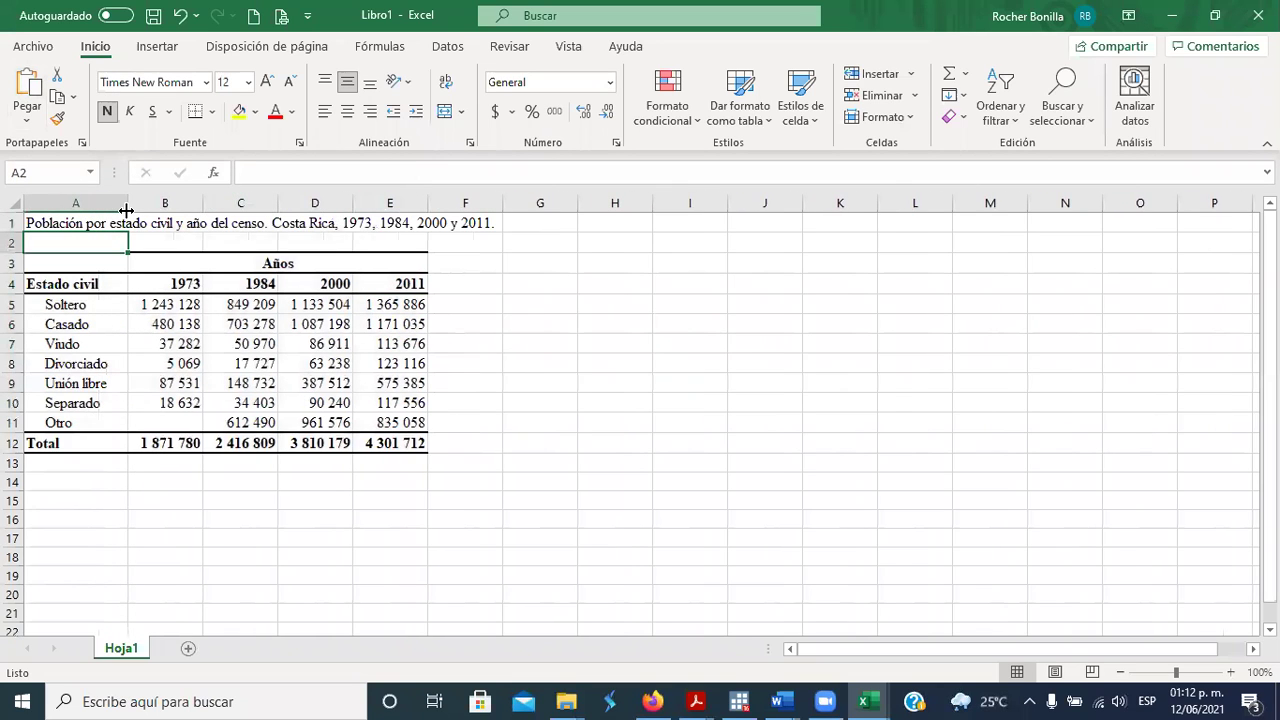
left_click(1232, 675)
left_click(1232, 675)
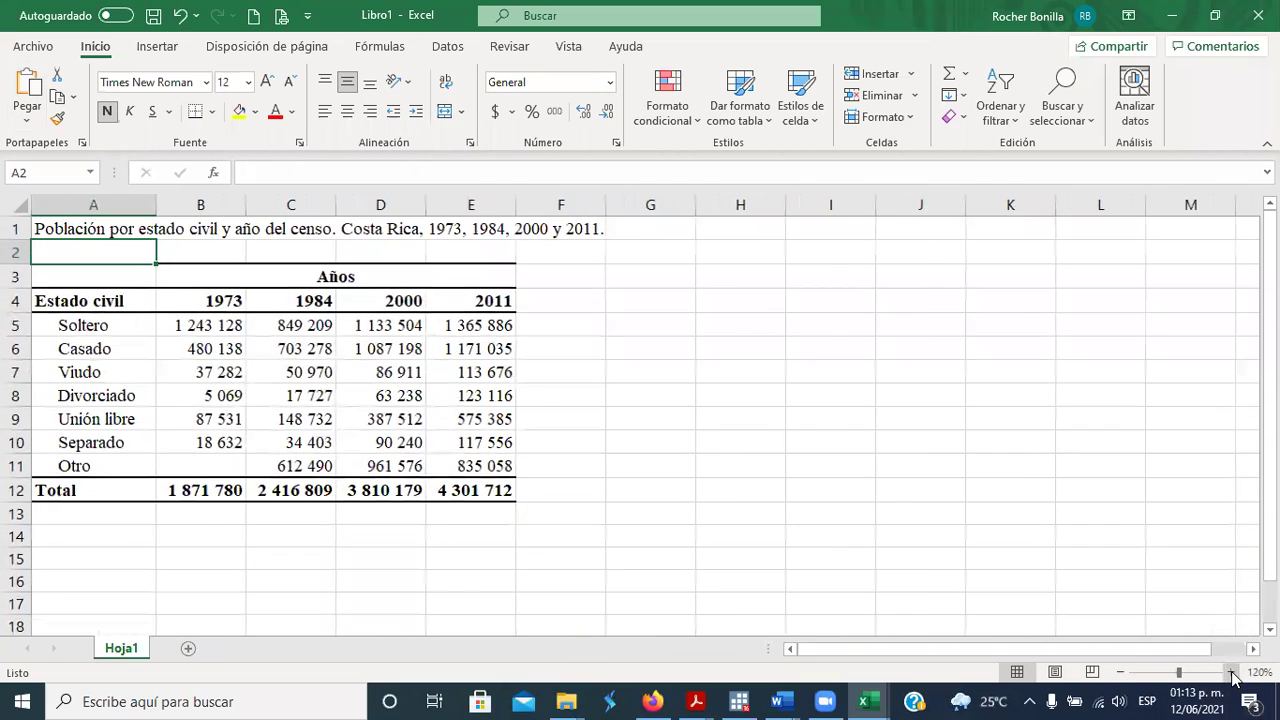
left_click(1232, 675)
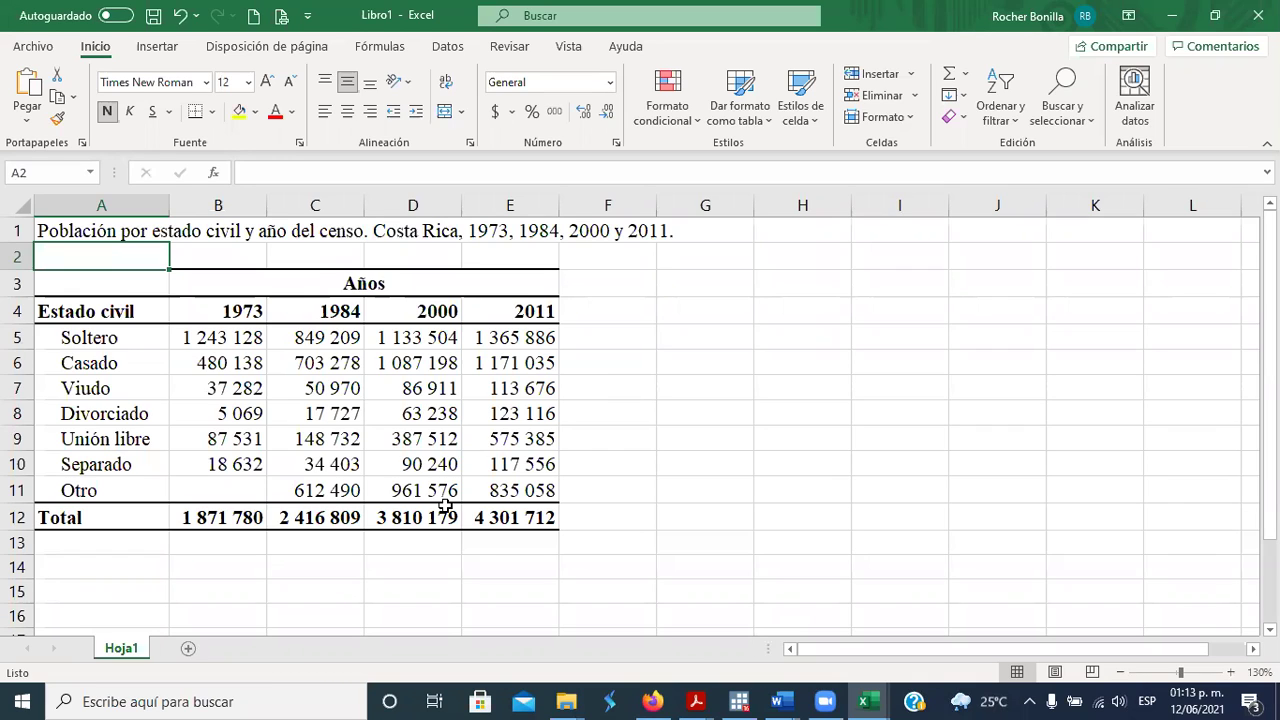
Compare the pasted table with the original in Word and inspect how individual figures for 1973 and 1984 are stored in their cells
left_click(230, 358)
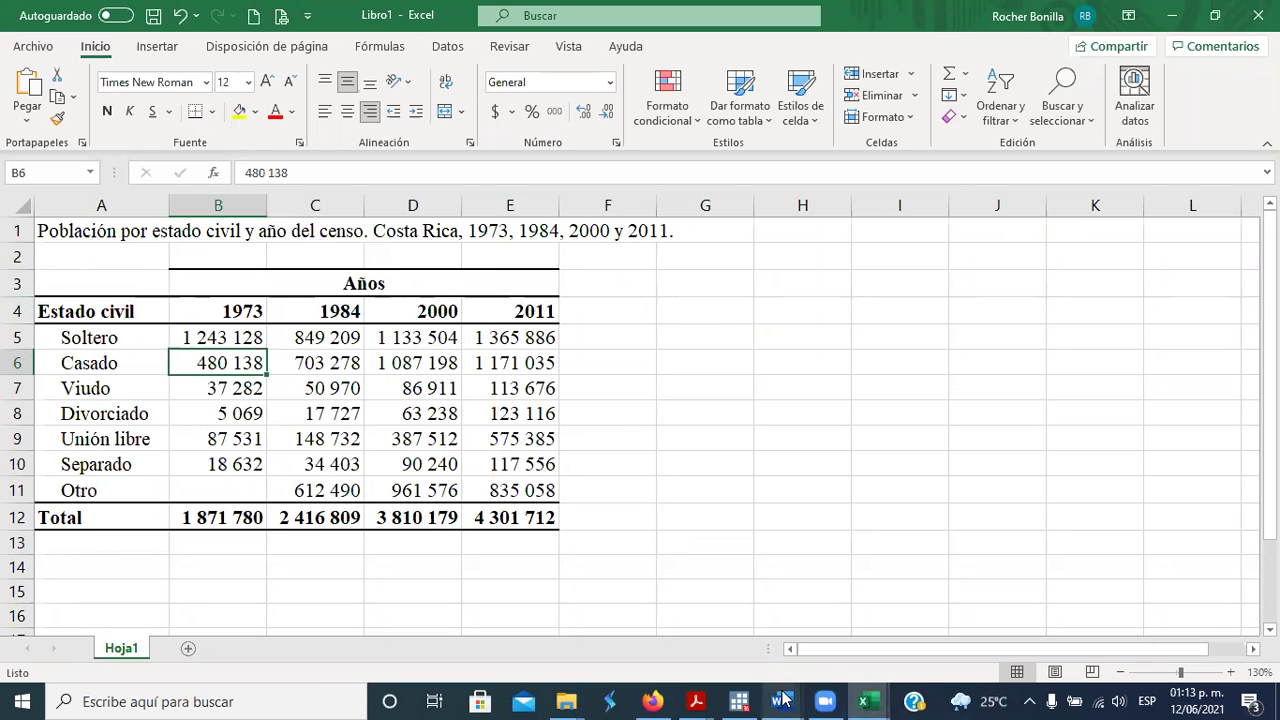
mouse_move(783, 699)
left_click(912, 616)
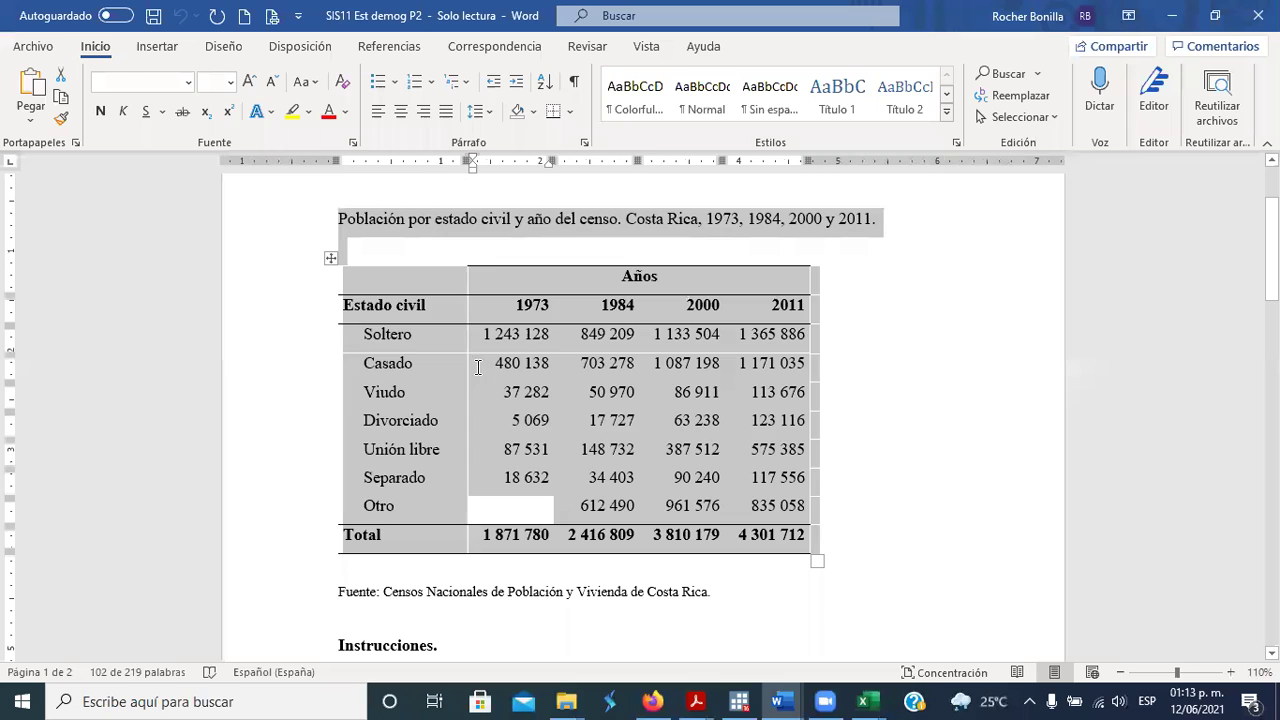
left_click(476, 367)
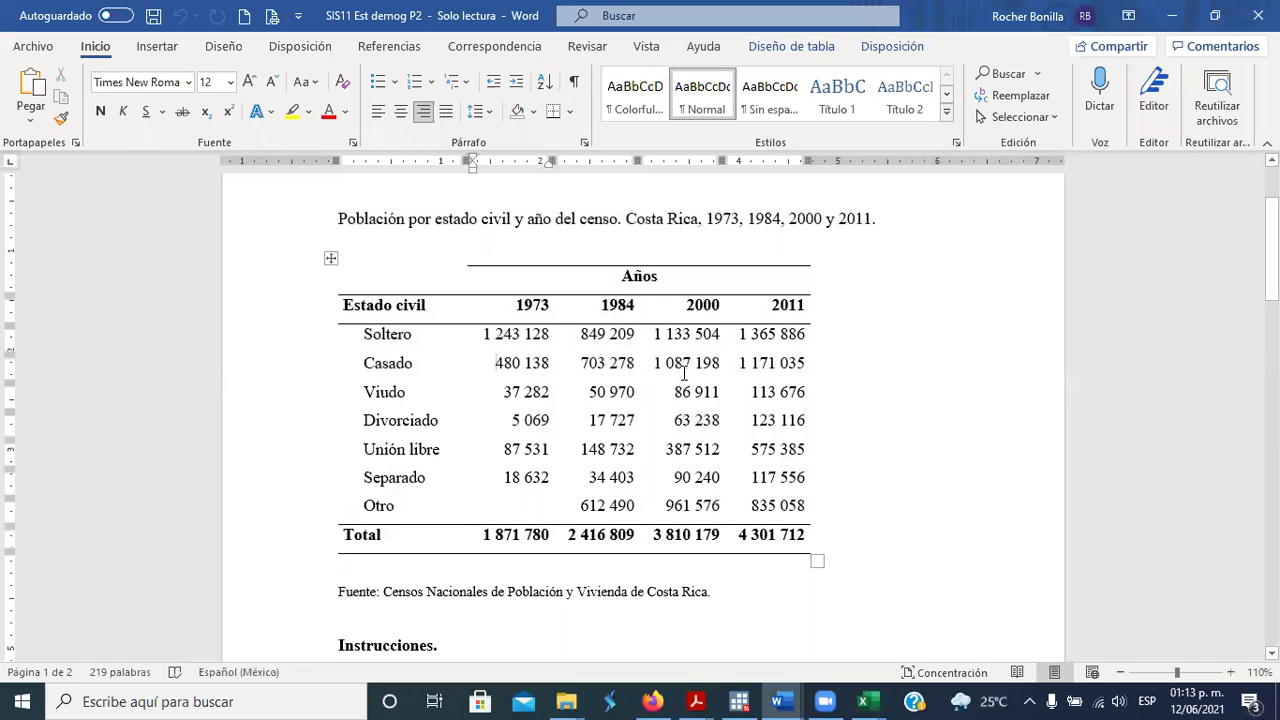
key("alt+Tab")
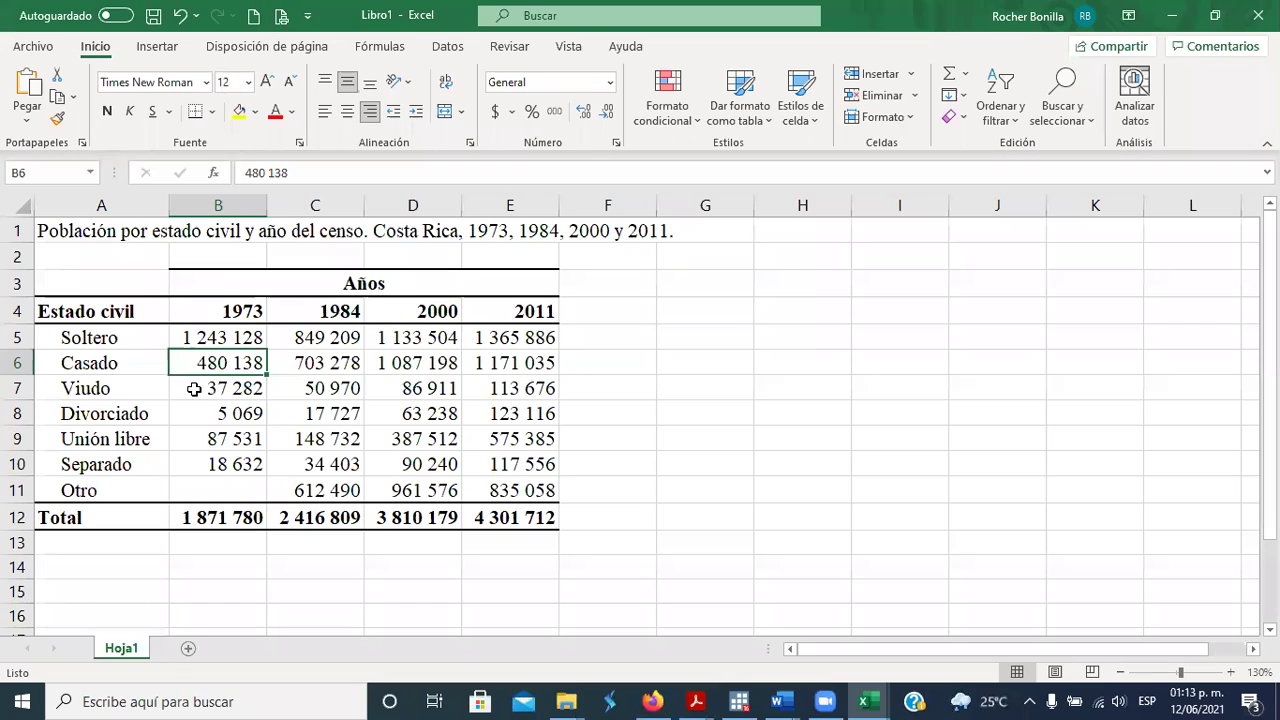
left_click(240, 338)
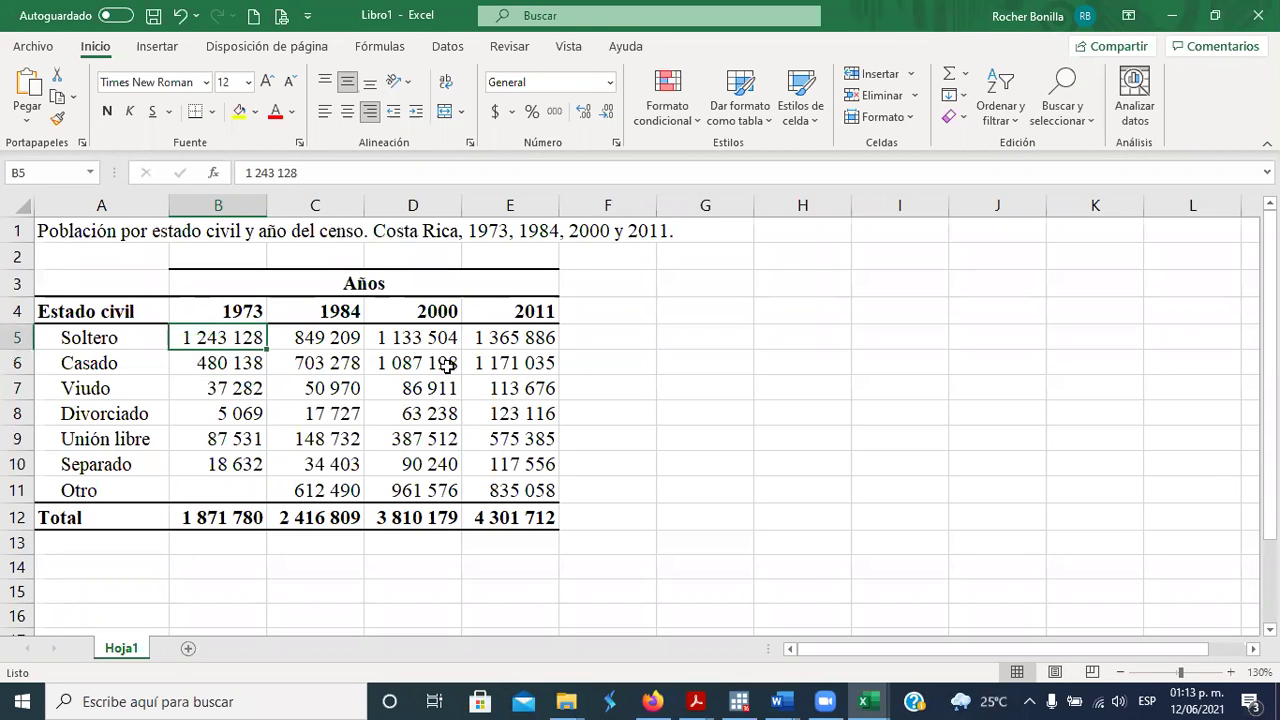
left_click(337, 389)
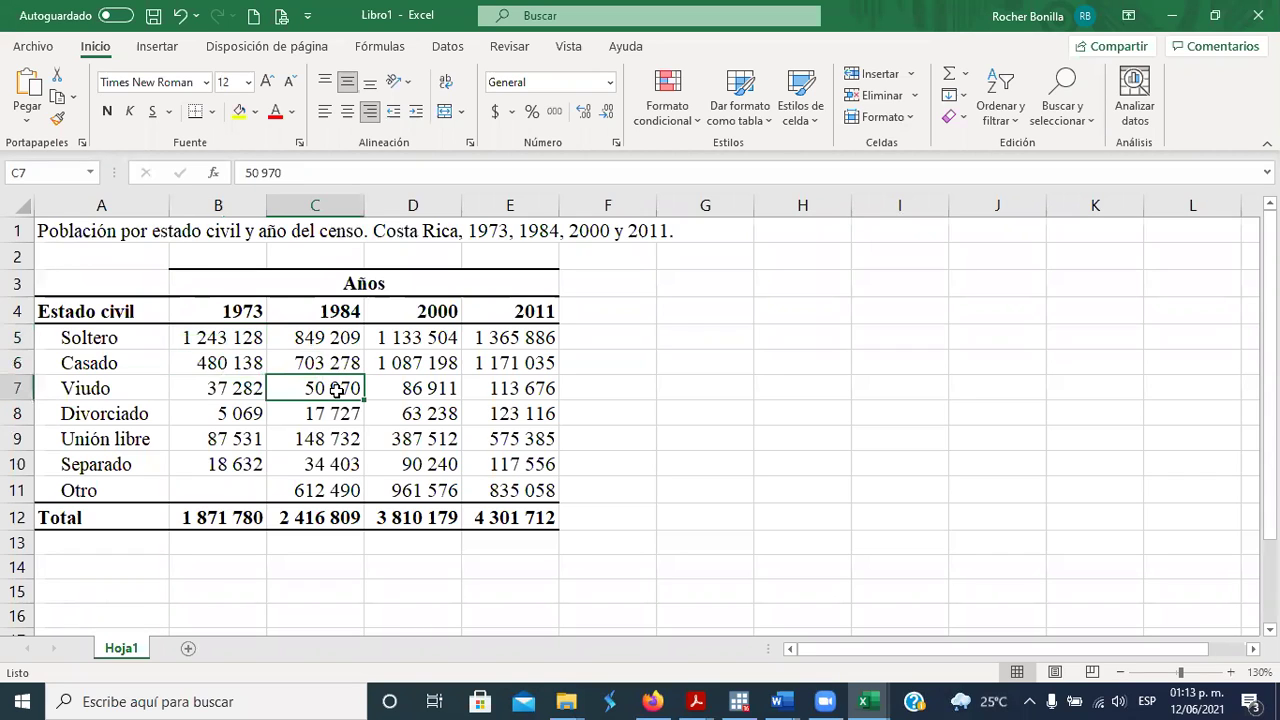
left_click(222, 338)
left_click(217, 467)
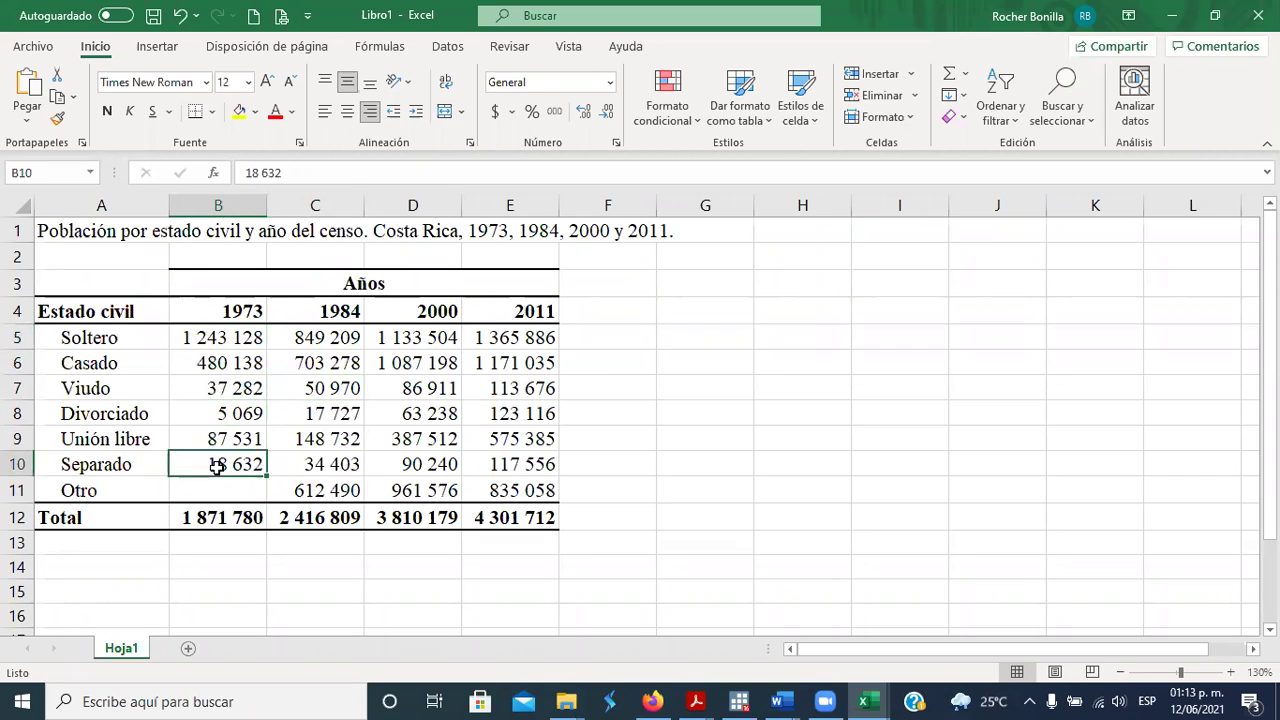
Inspect how individual figures of the pasted table are stored in their cells, across the 1973, 1984 and 2000 columns and the Total row
left_click(216, 517)
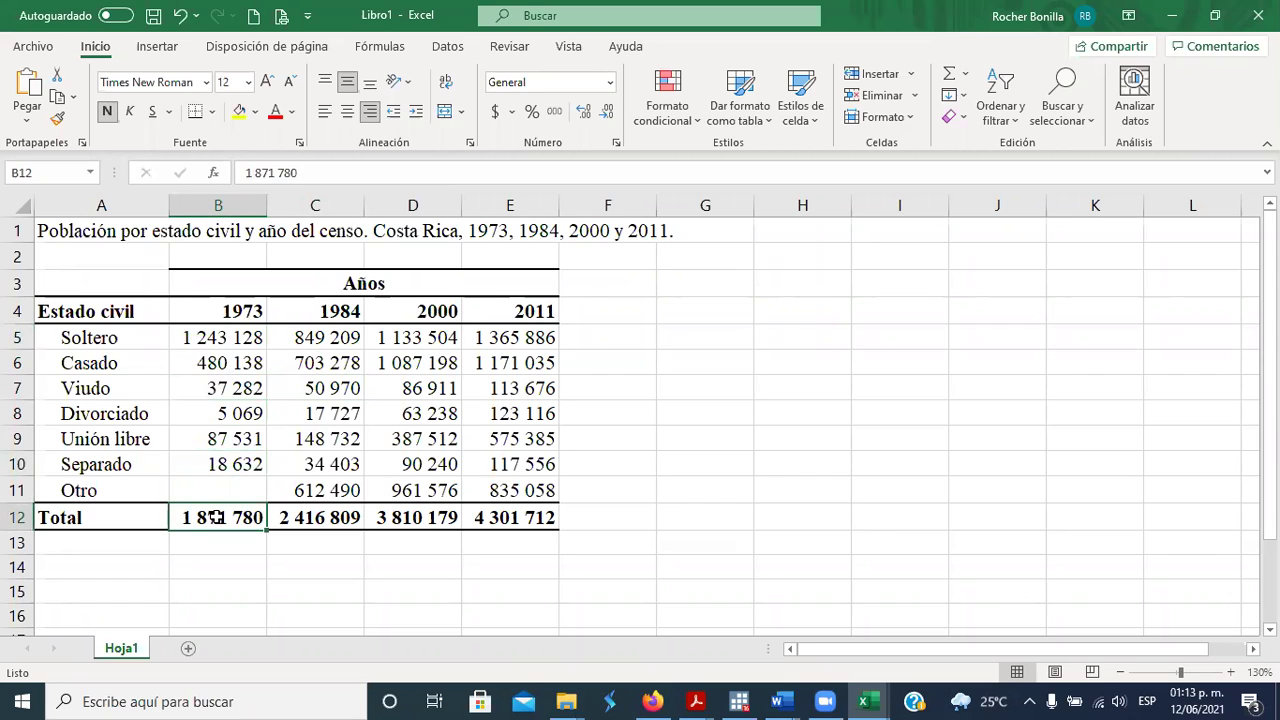
left_click(464, 370)
left_click(232, 338)
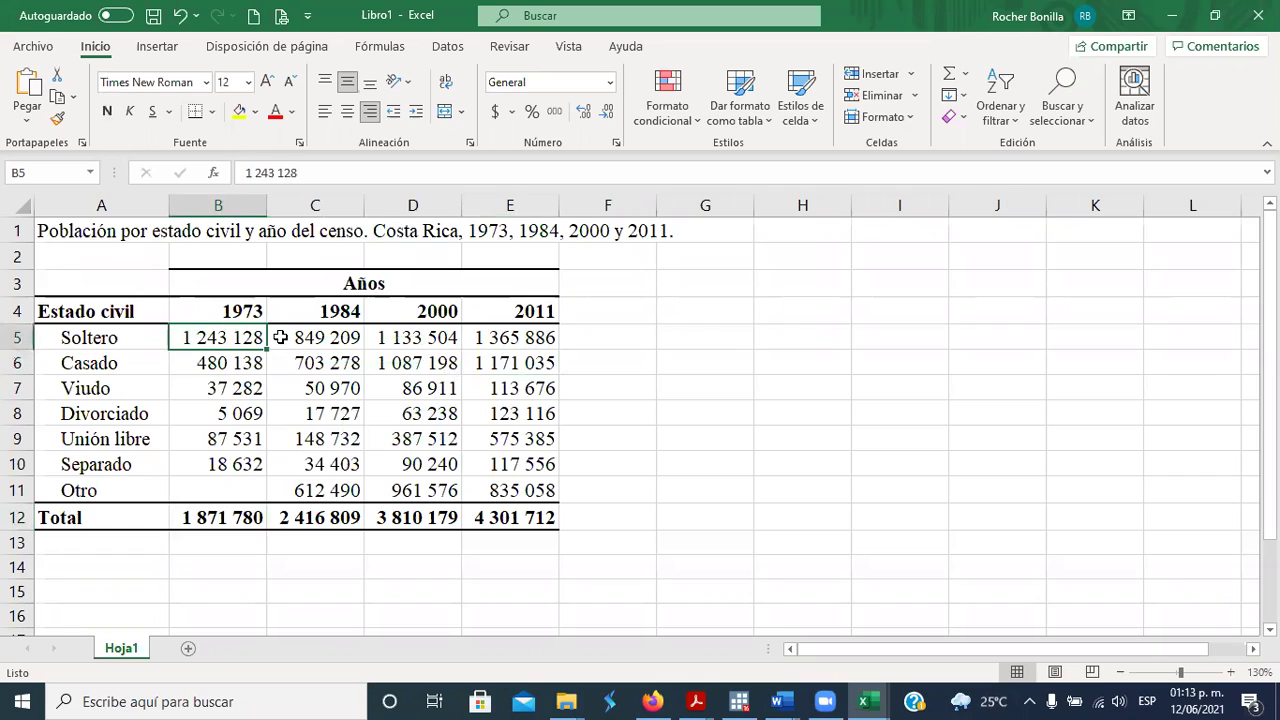
left_click(326, 338)
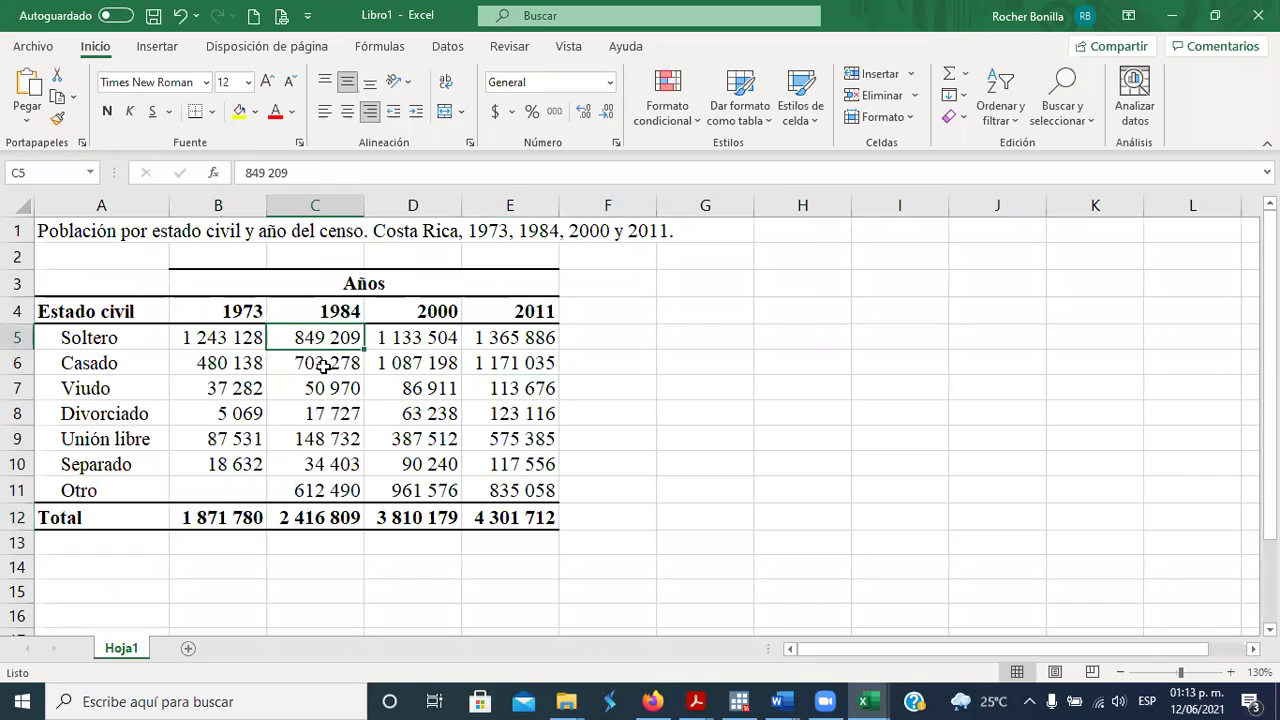
left_click(325, 366)
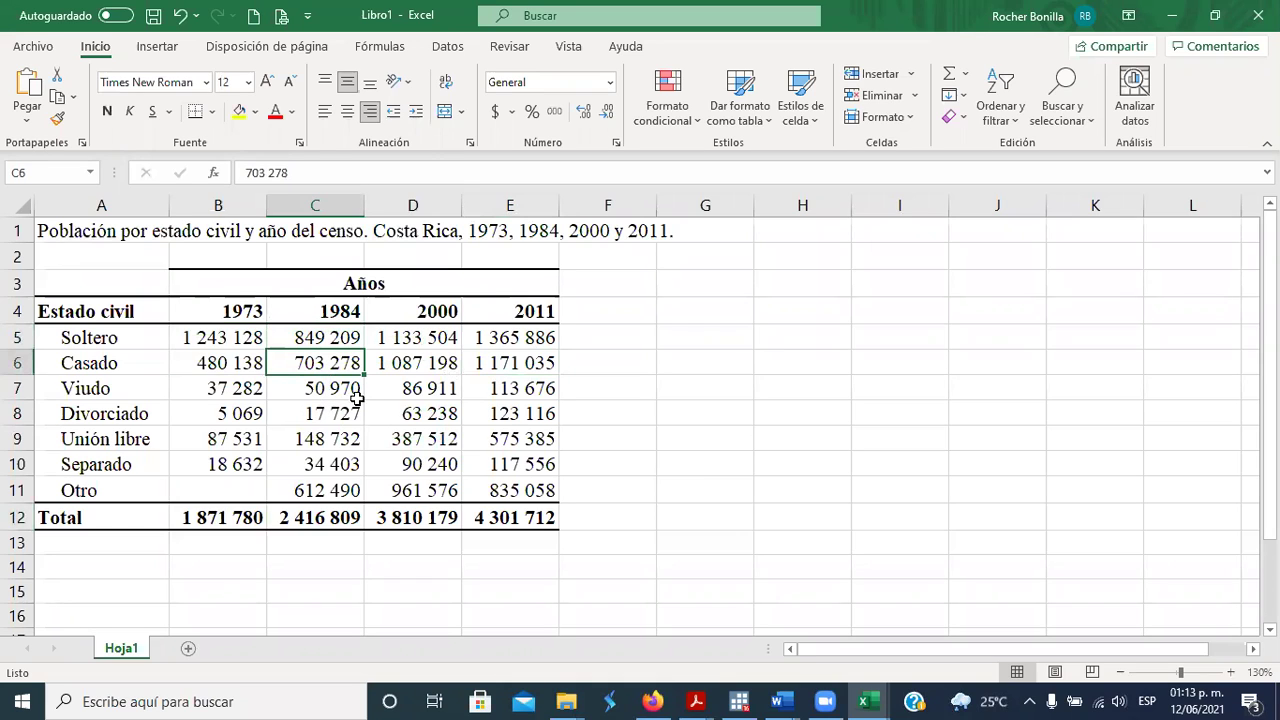
left_click(432, 380)
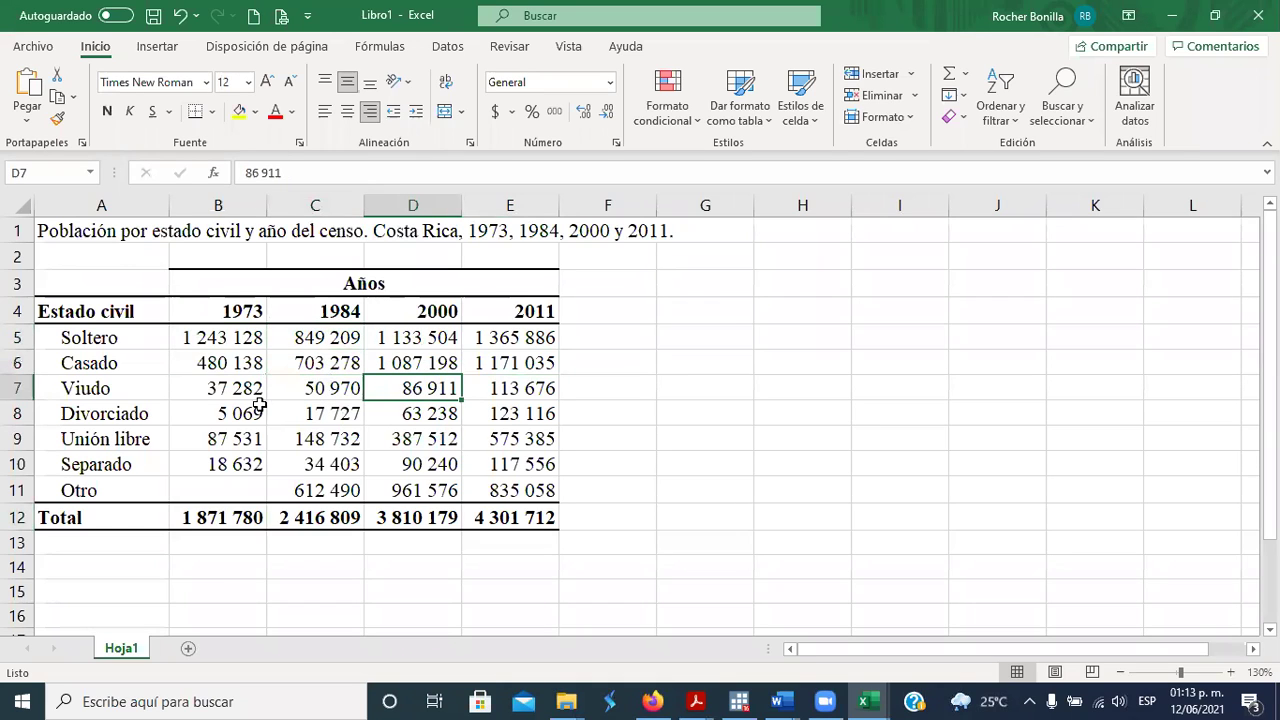
left_click(226, 340)
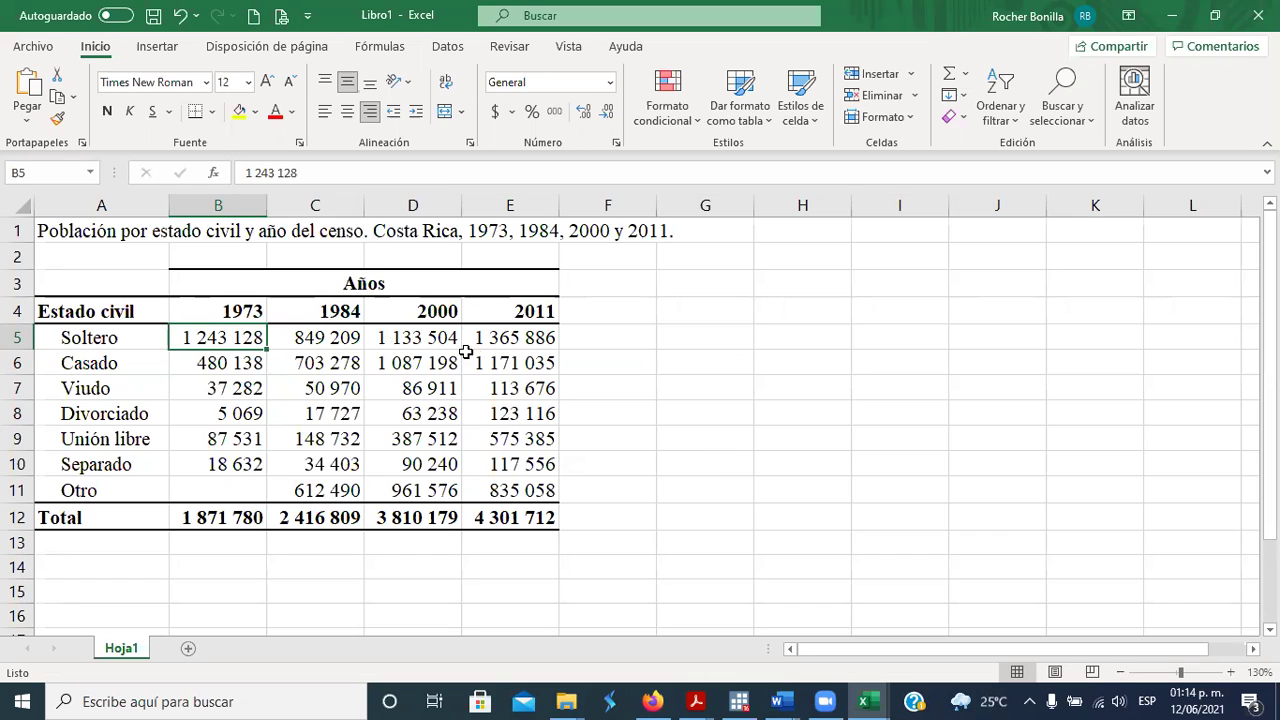
left_click(346, 390)
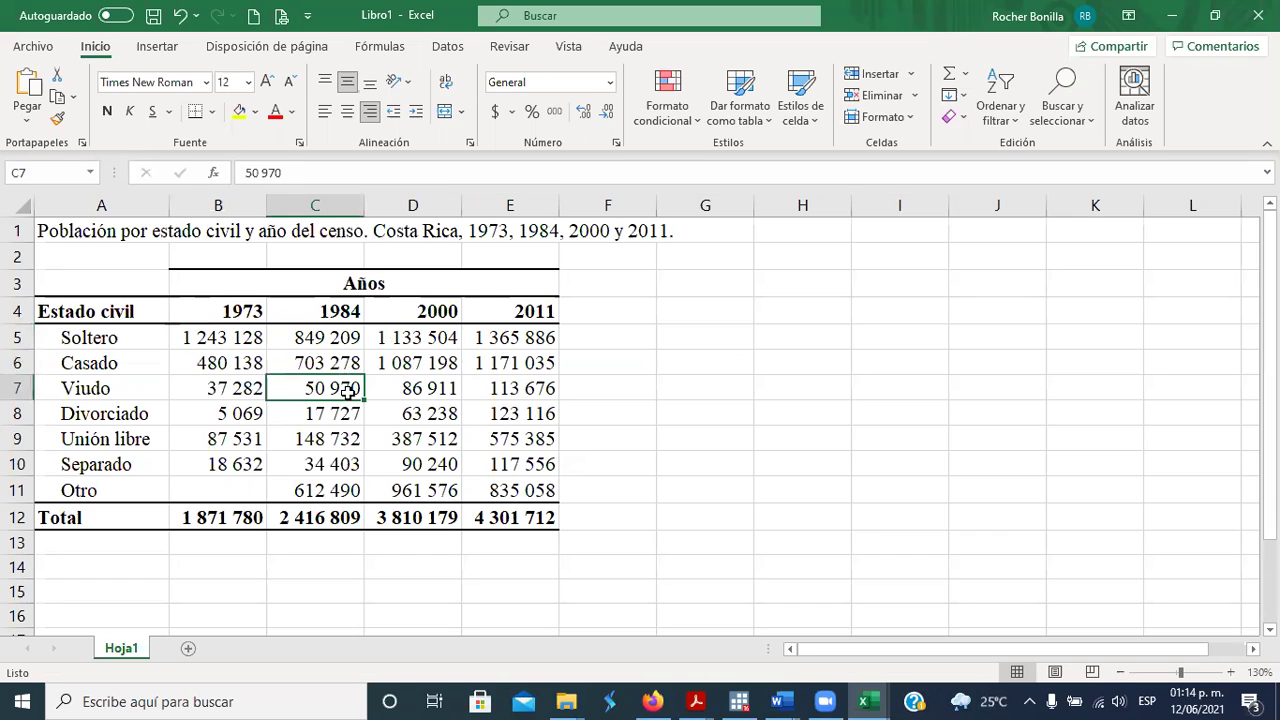
left_click(220, 340)
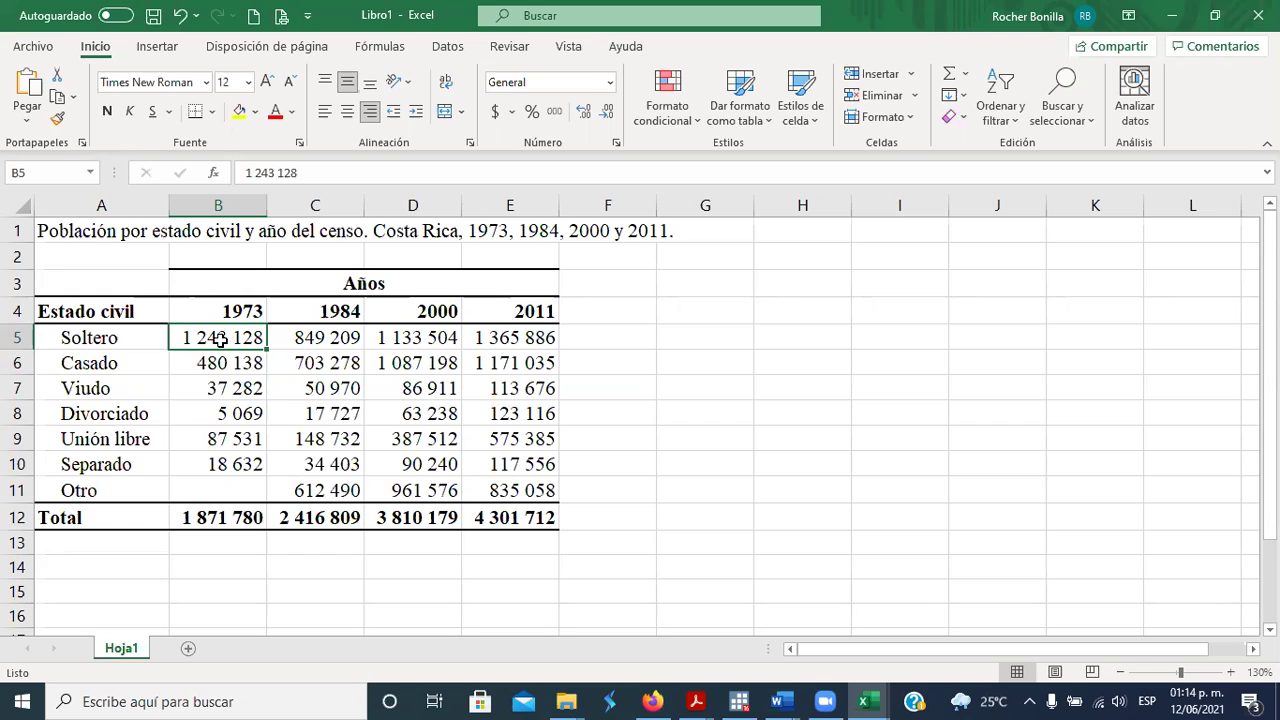
left_click(216, 389)
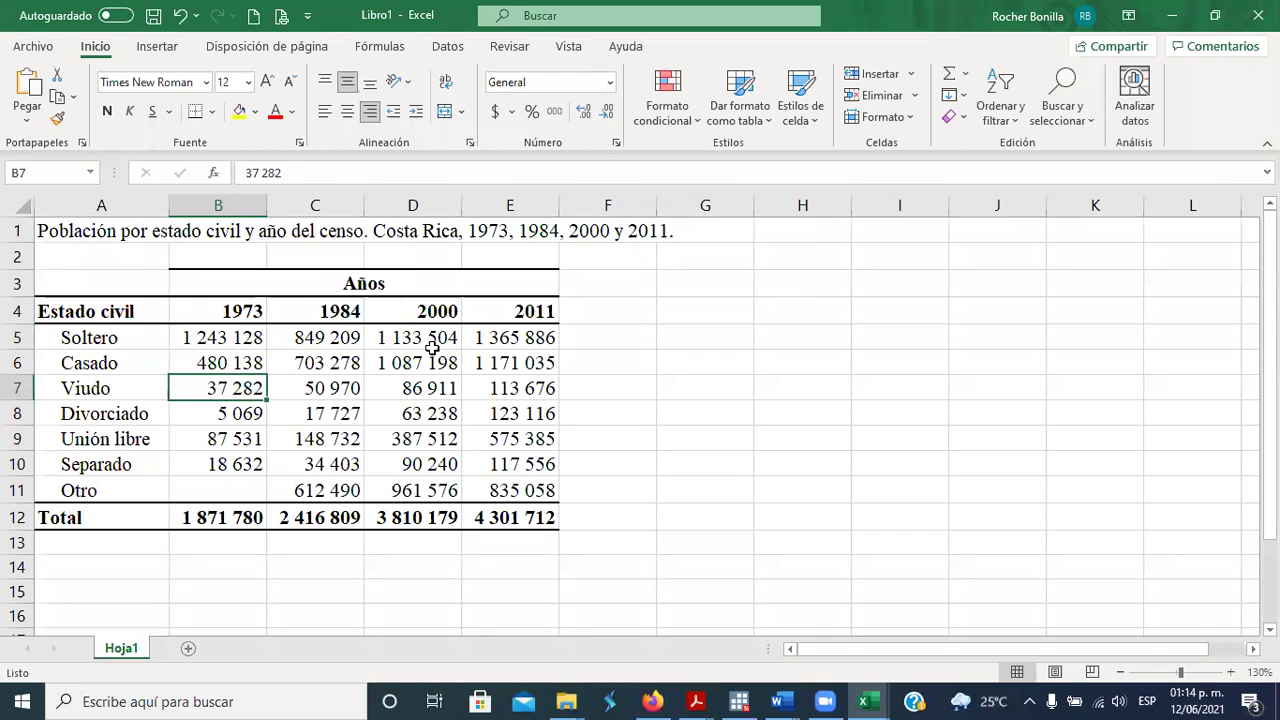
left_click(677, 357)
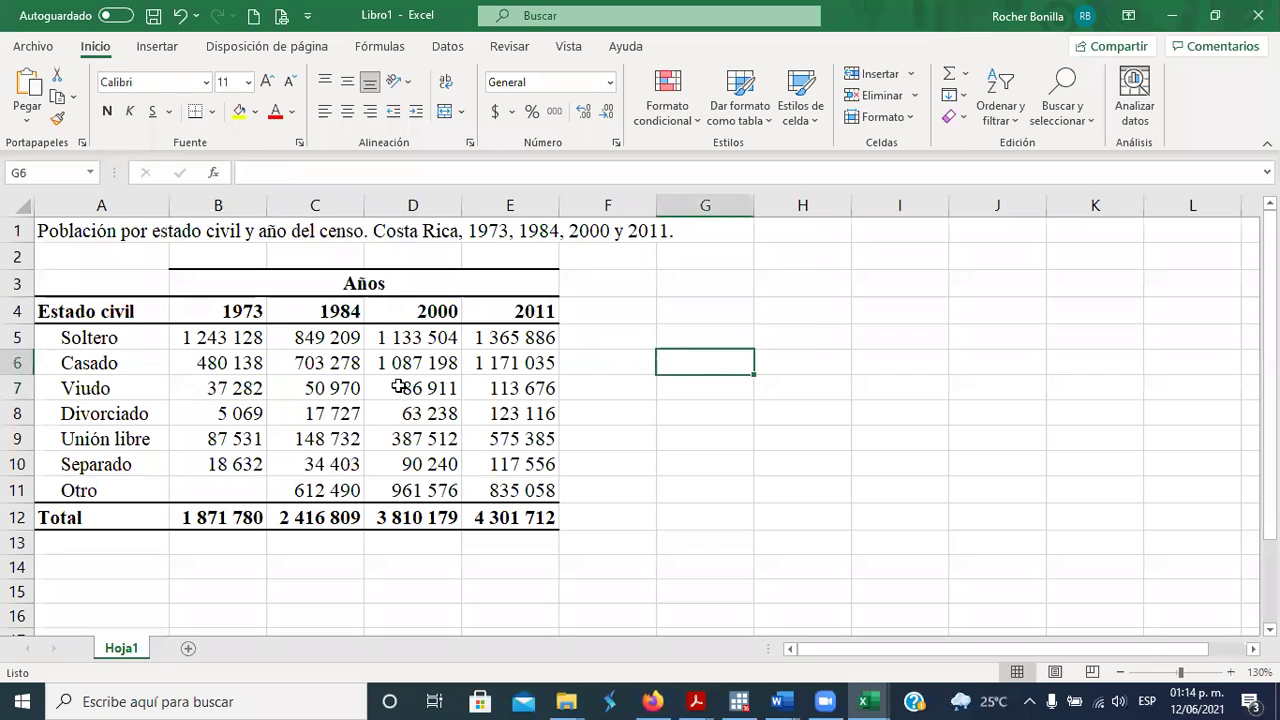
Remove the thousands spaces from all figures in B5:E12 by replacing every space with nothing
left_click(217, 337)
left_click_drag(217, 337, 518, 508)
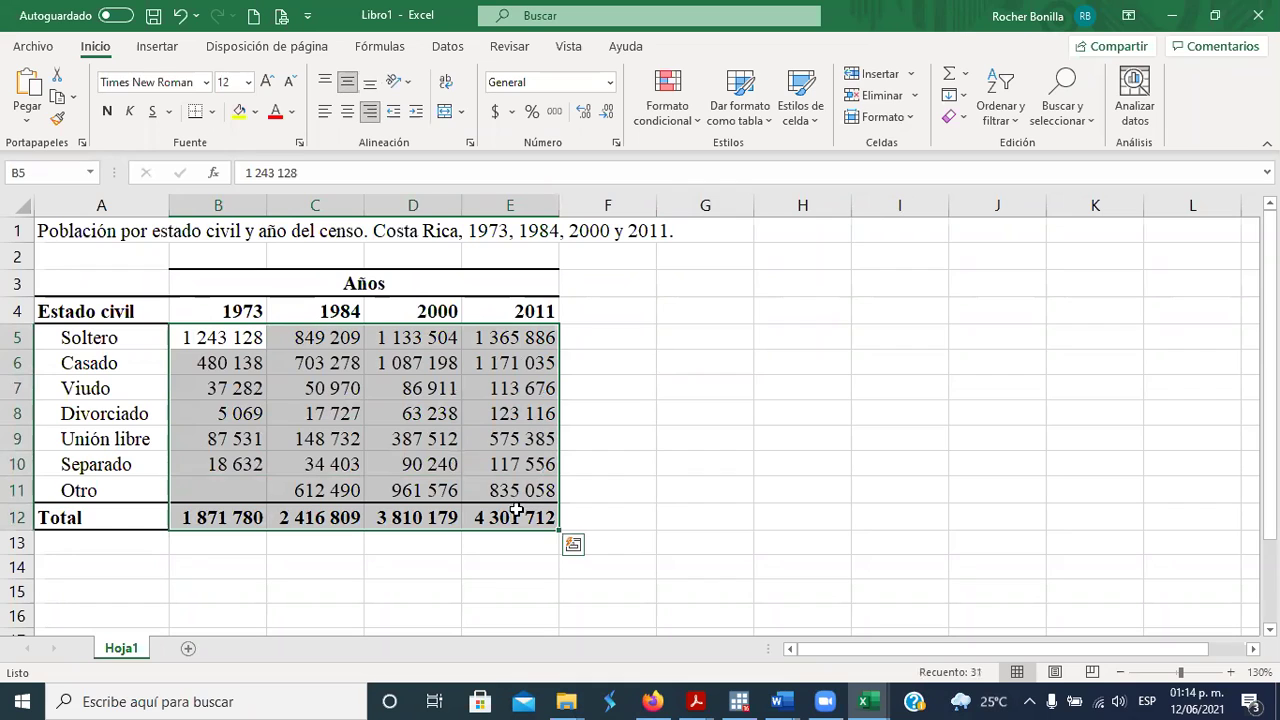
left_click(1062, 85)
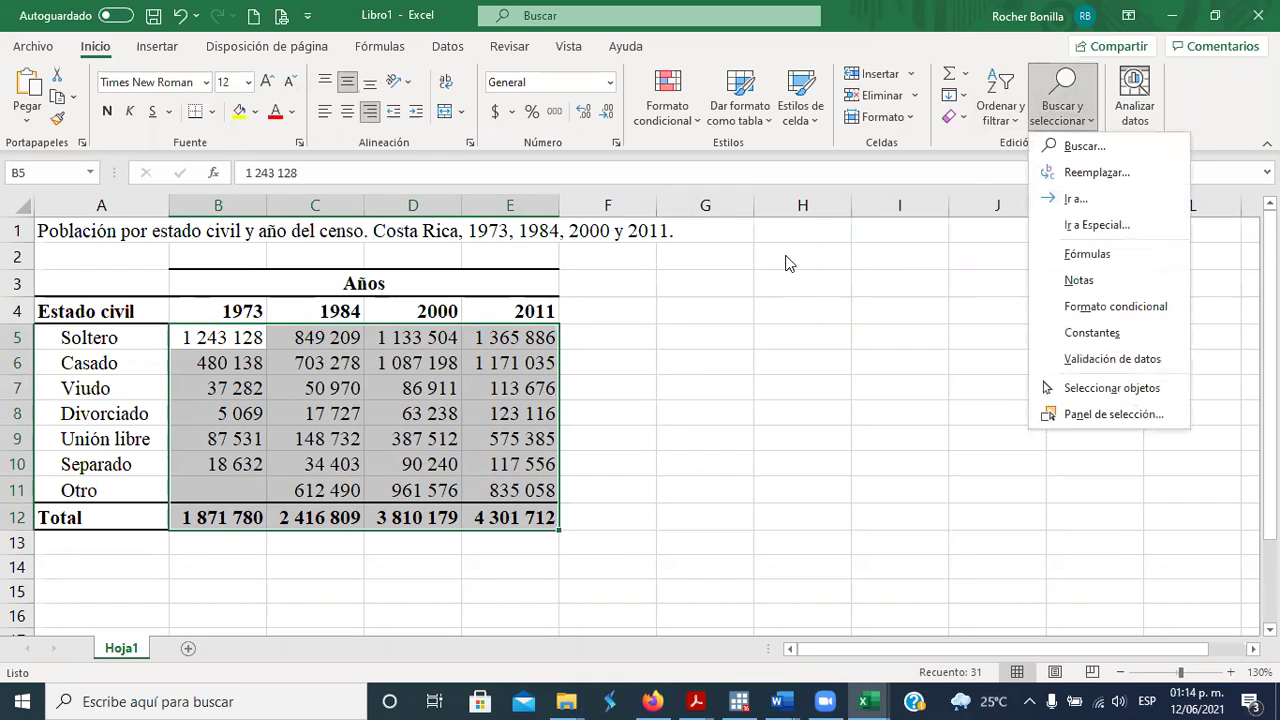
left_click(1088, 175)
key("Tab")
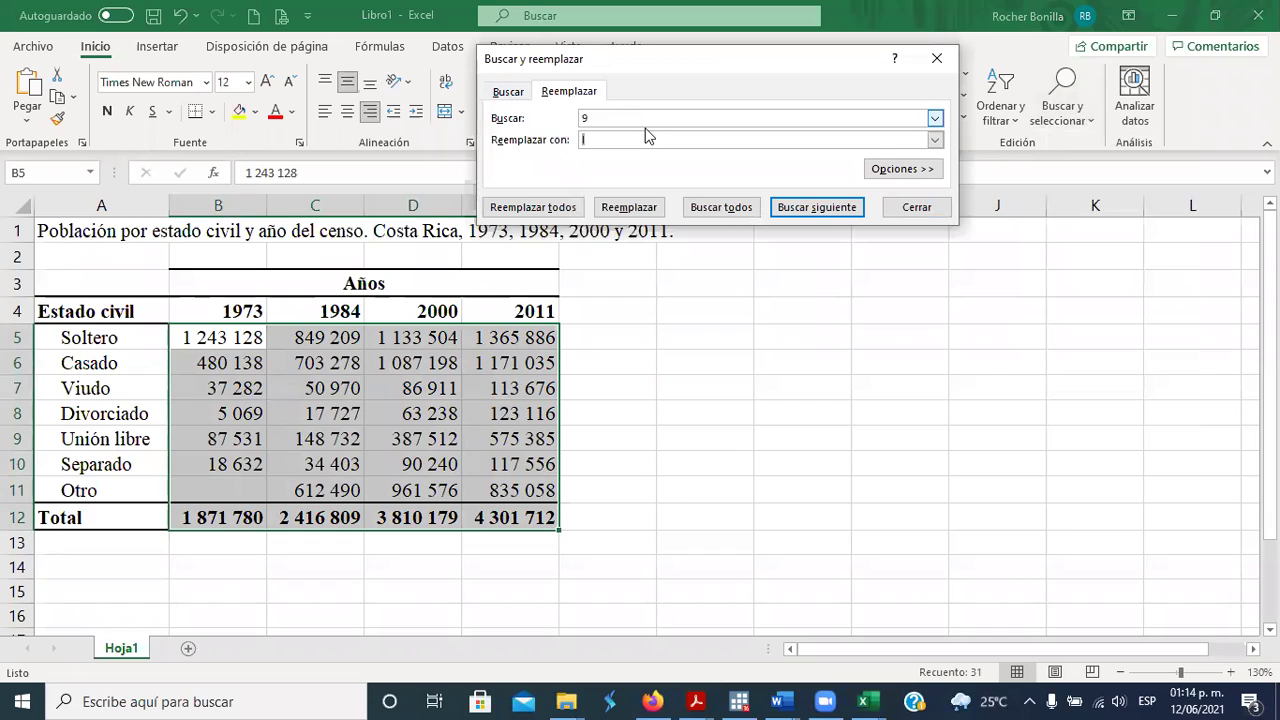
key("shift+Tab")
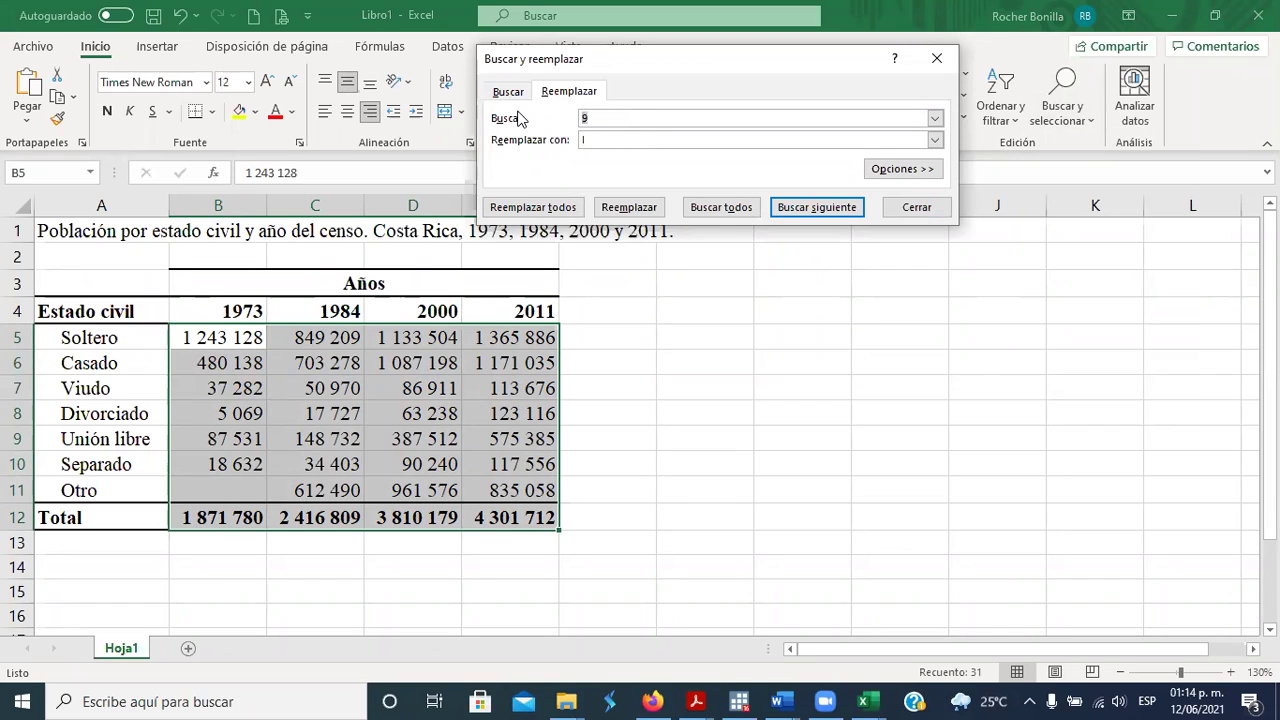
type("9")
key("BackSpace")
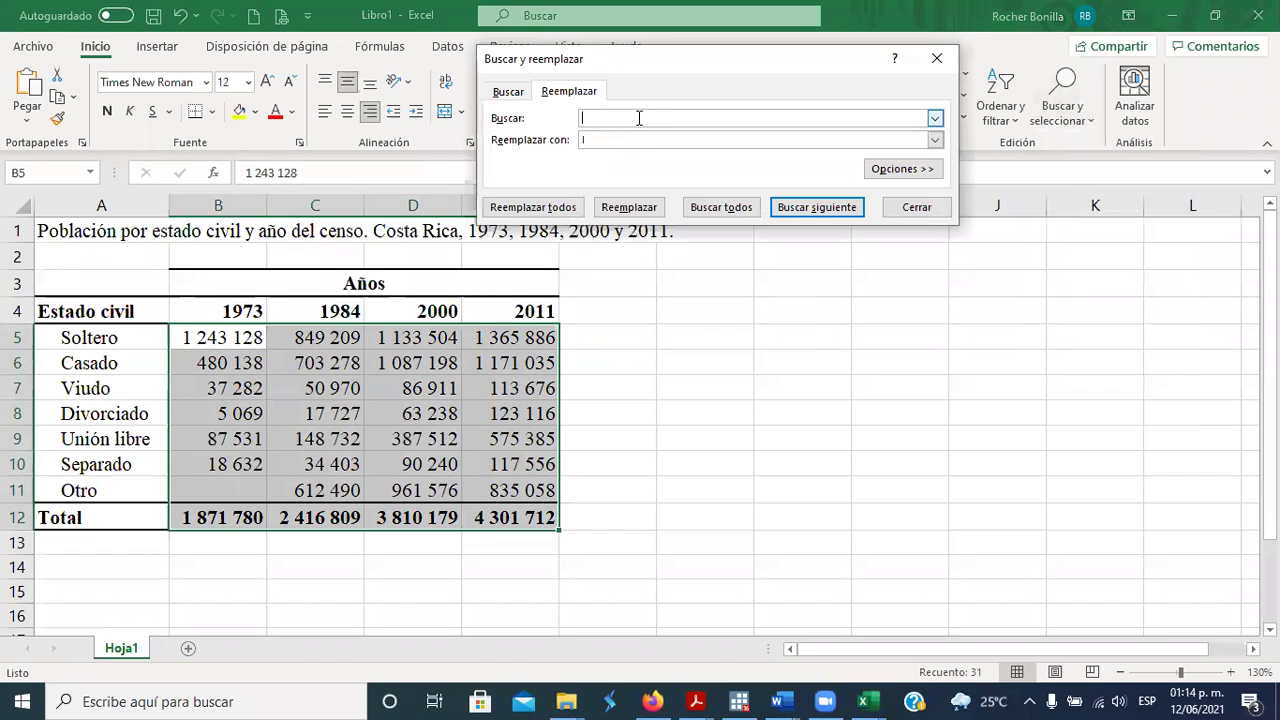
left_click(606, 140)
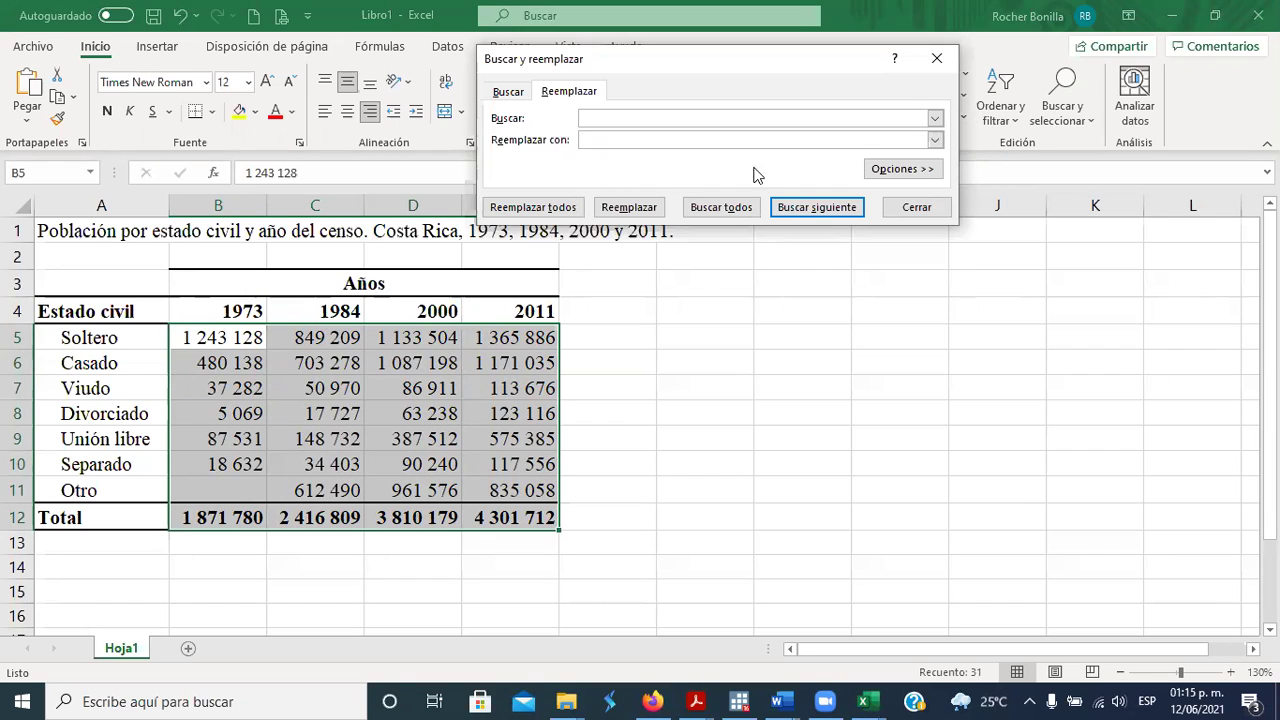
left_click(560, 210)
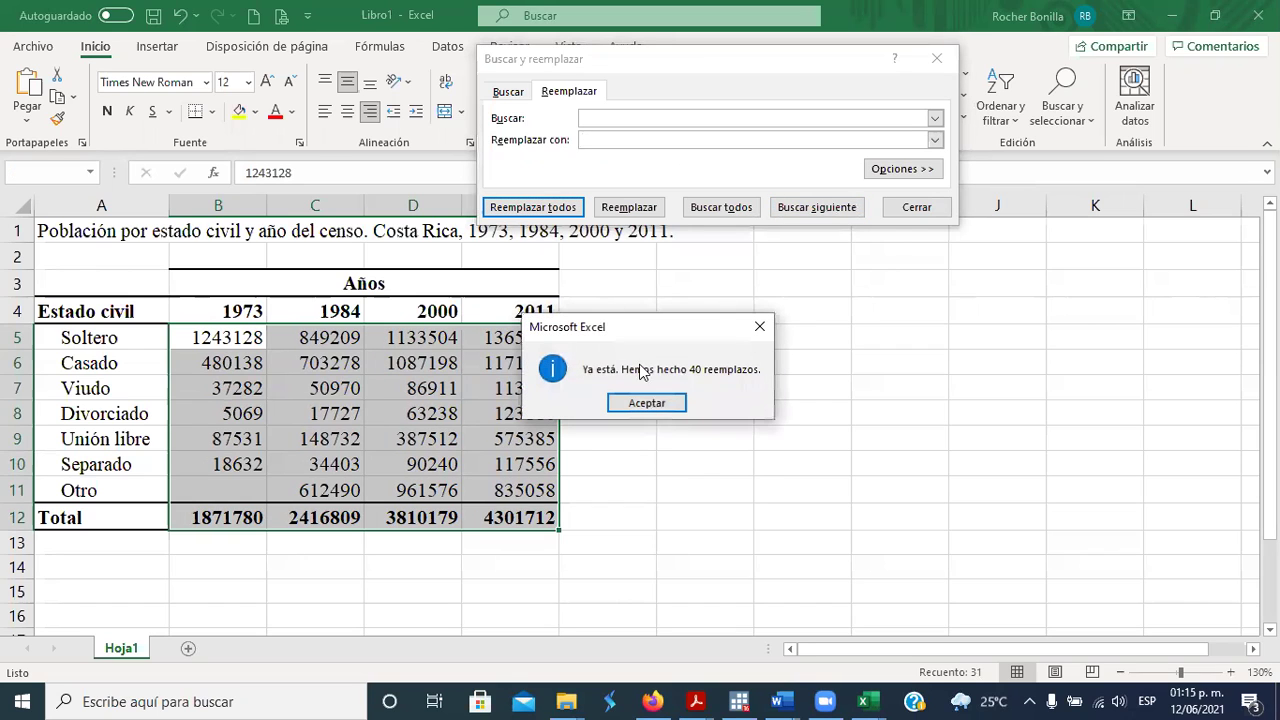
left_click(646, 403)
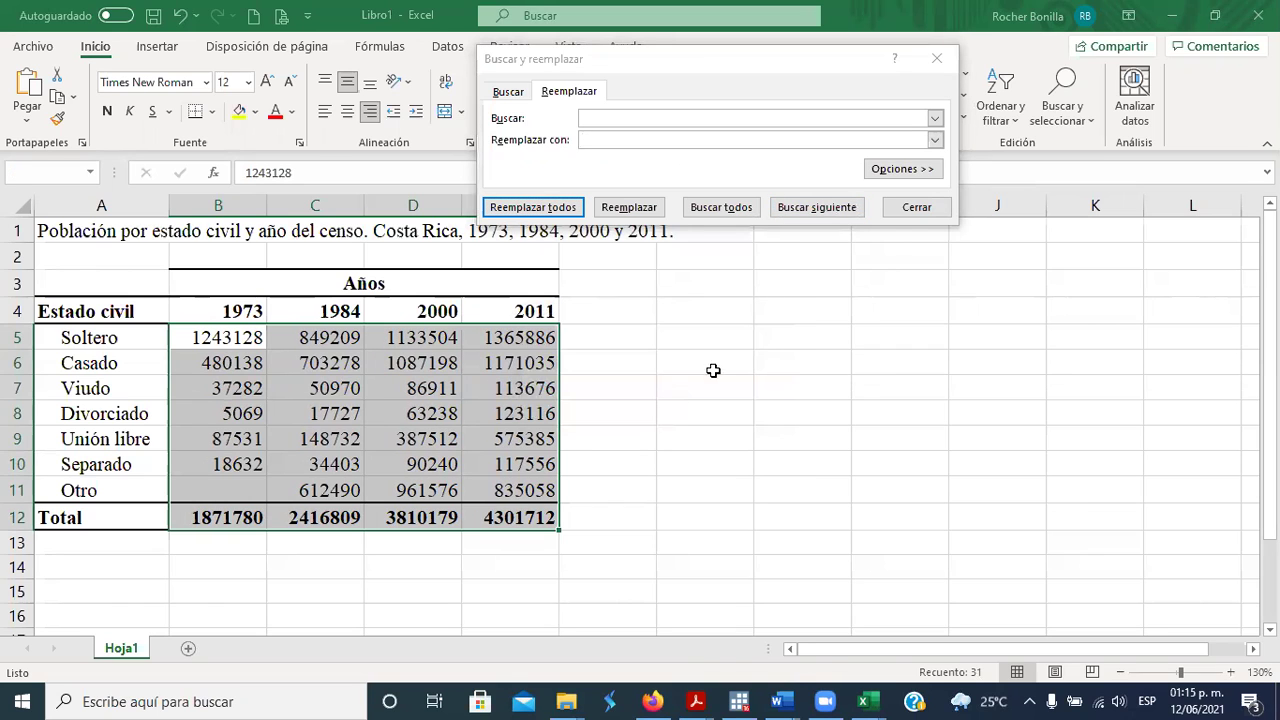
left_click(937, 60)
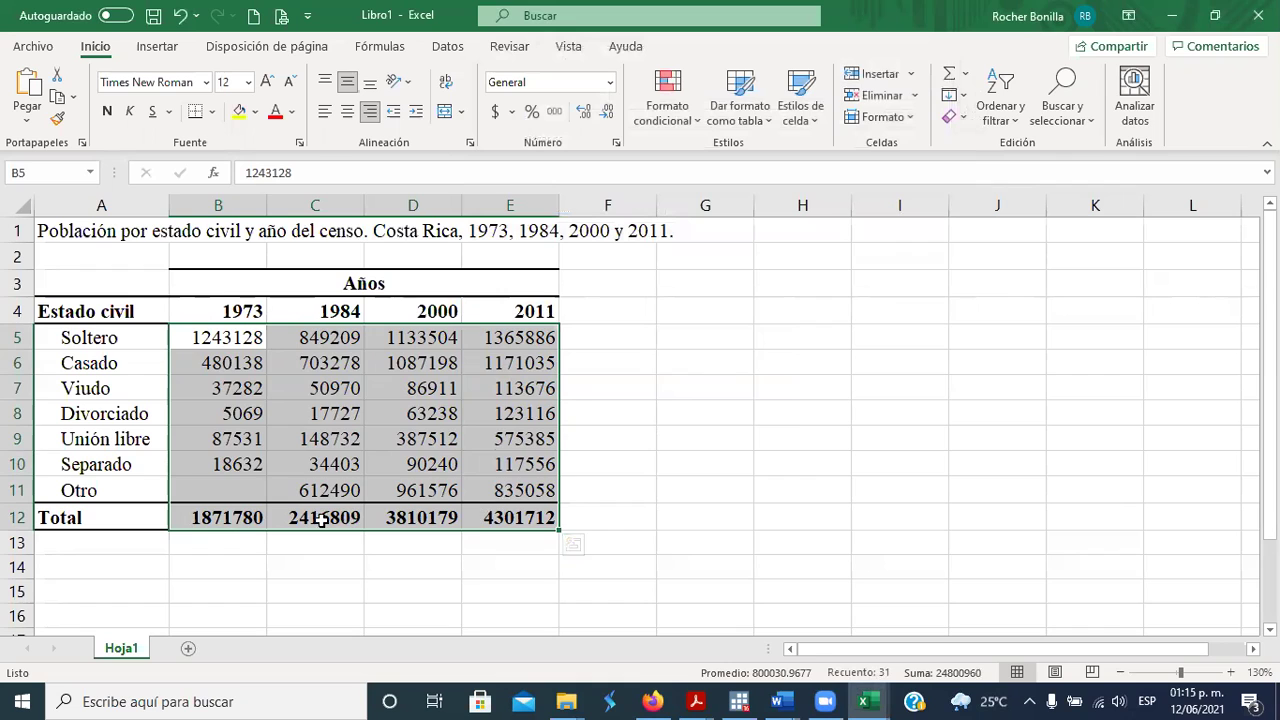
Check the cleaned 1973 total in B12, and read the marriage and divorce rate instructions in the SIS11 Est demog P2 document in Word
left_click(230, 519)
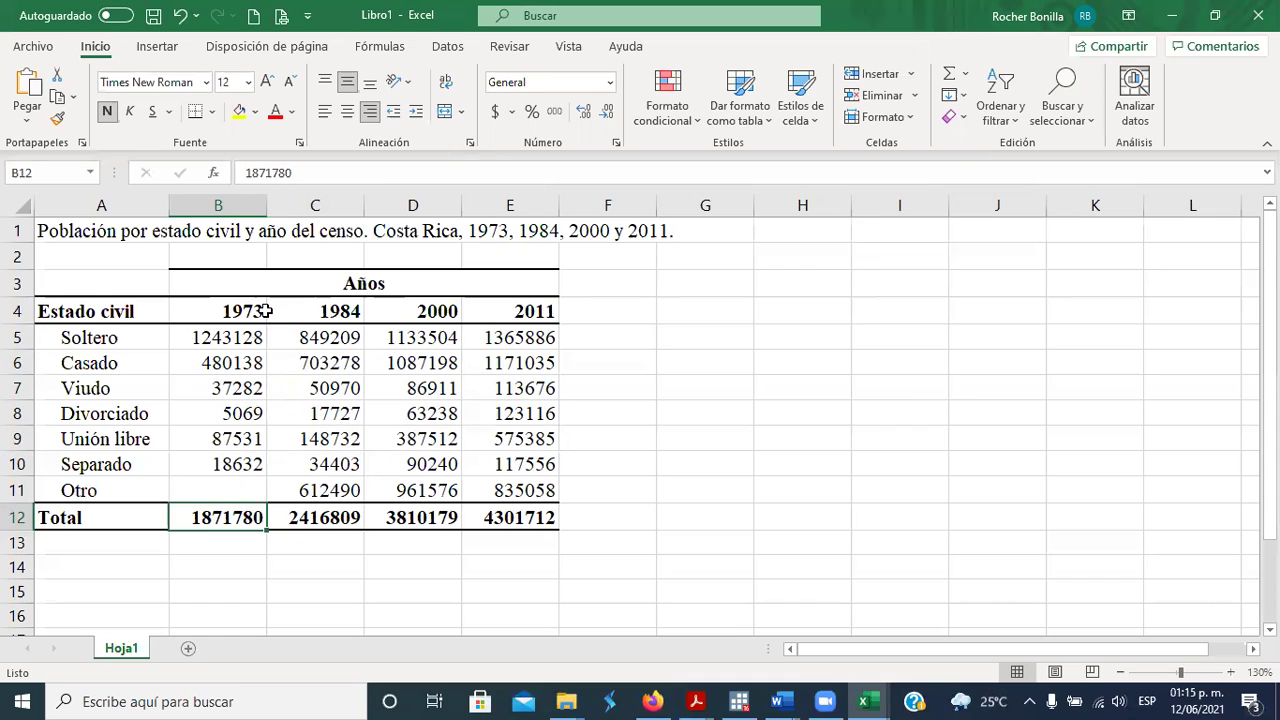
scroll(250, 335, "down", 2)
scroll(258, 350, "up", 1)
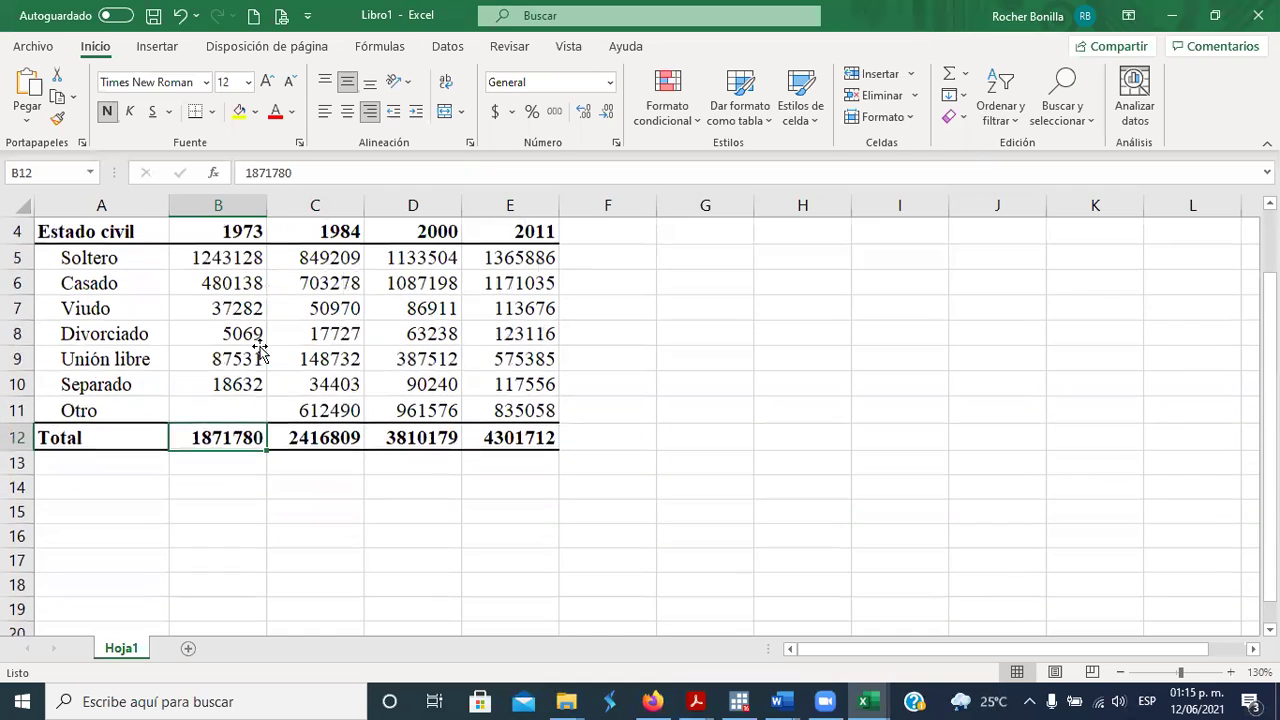
scroll(238, 451, "up", 1)
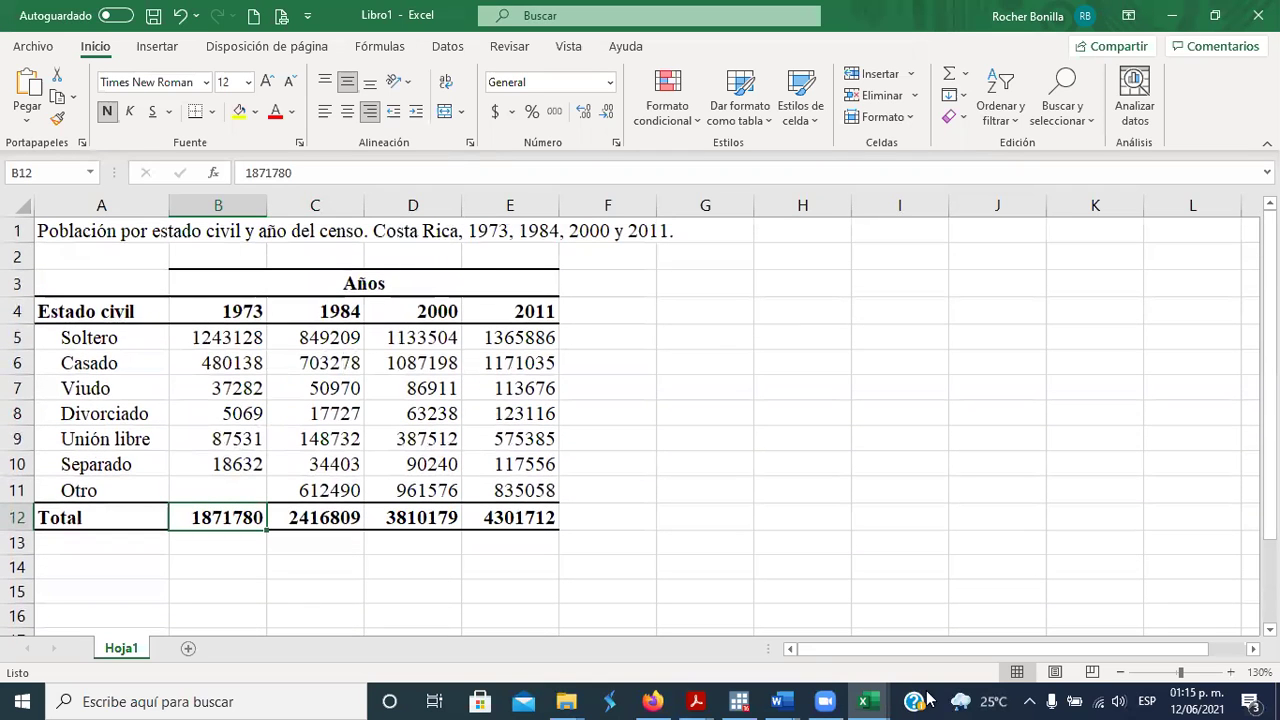
left_click(776, 700)
left_click(850, 655)
scroll(468, 454, "down", 4)
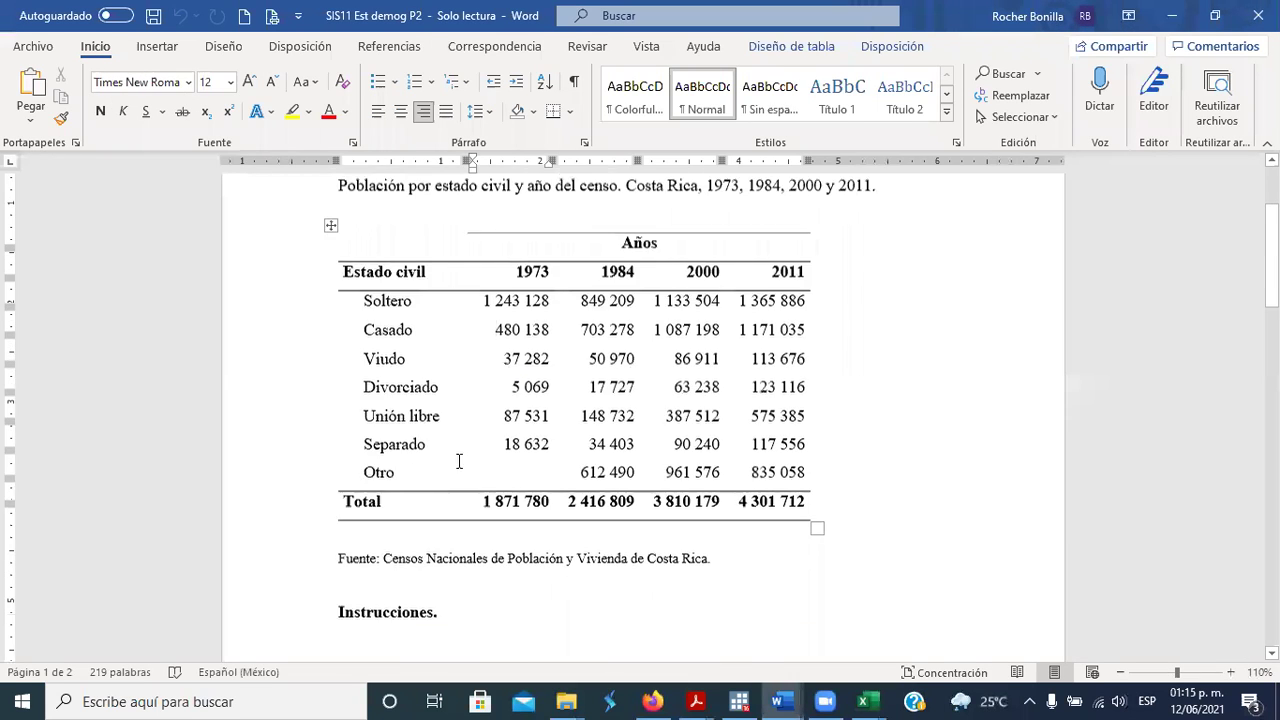
scroll(468, 454, "down", 1)
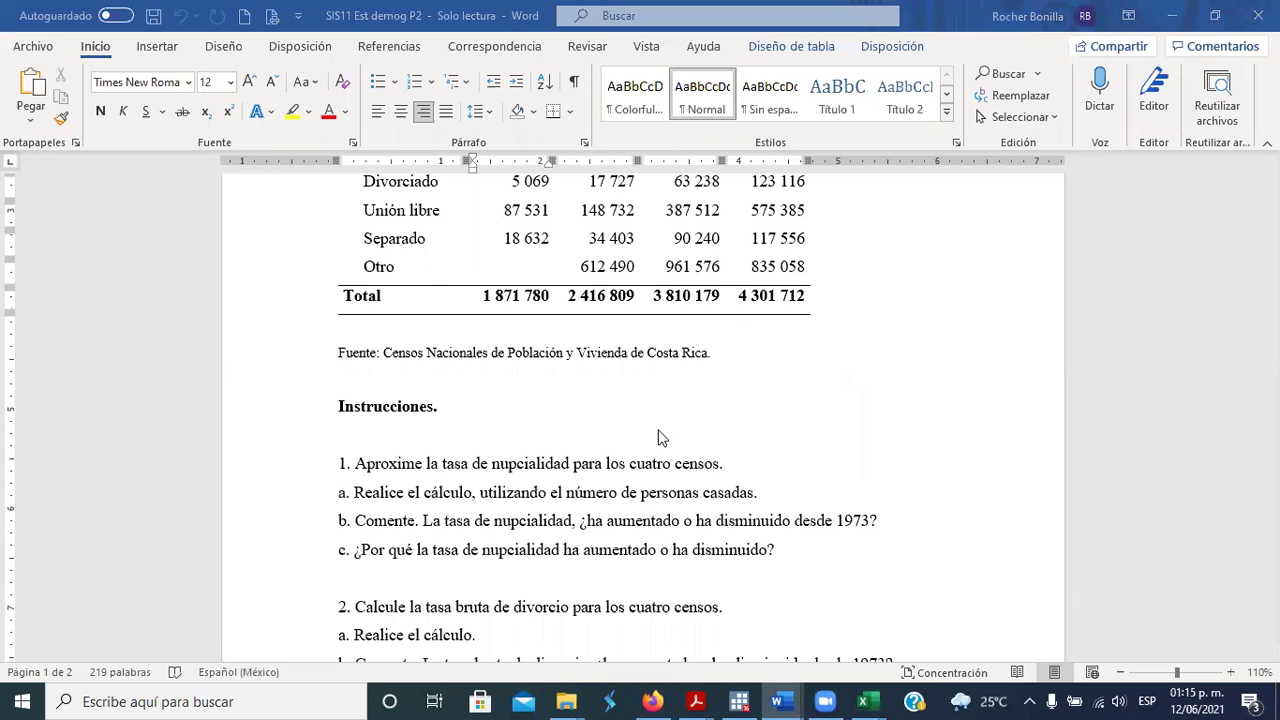
scroll(519, 418, "down", 1)
scroll(519, 423, "down", 1)
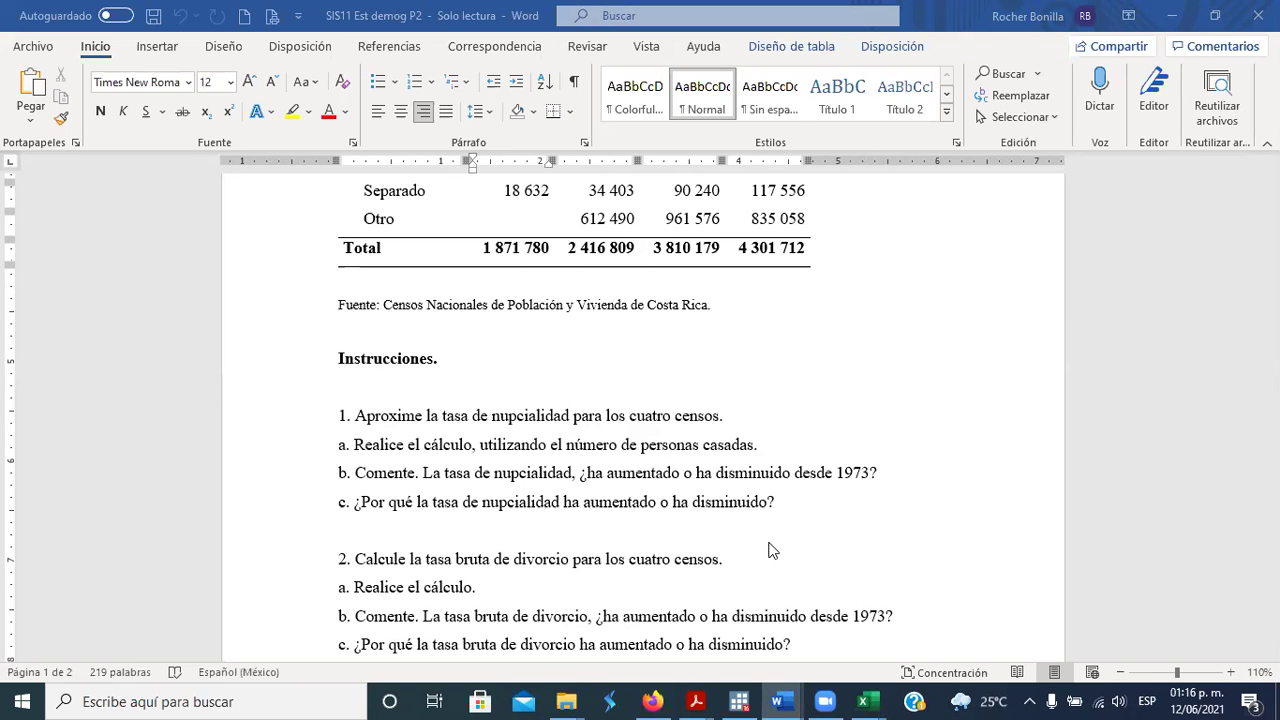
Compare the marriage rate formula in the PRB C07 Nupcialidad PDF in Acrobat Reader with the Word instructions, and return to Libro1 in Excel
left_click(698, 698)
left_click(1232, 640)
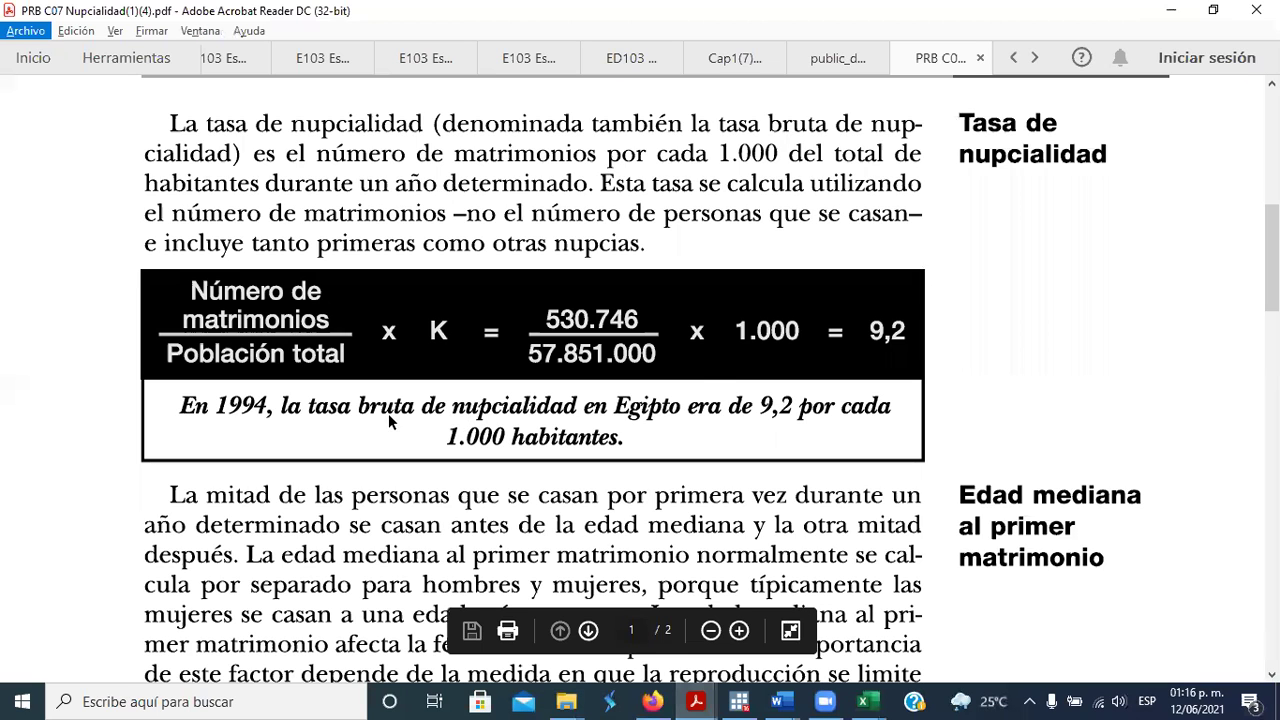
key("alt+Tab")
key("alt+Tab")
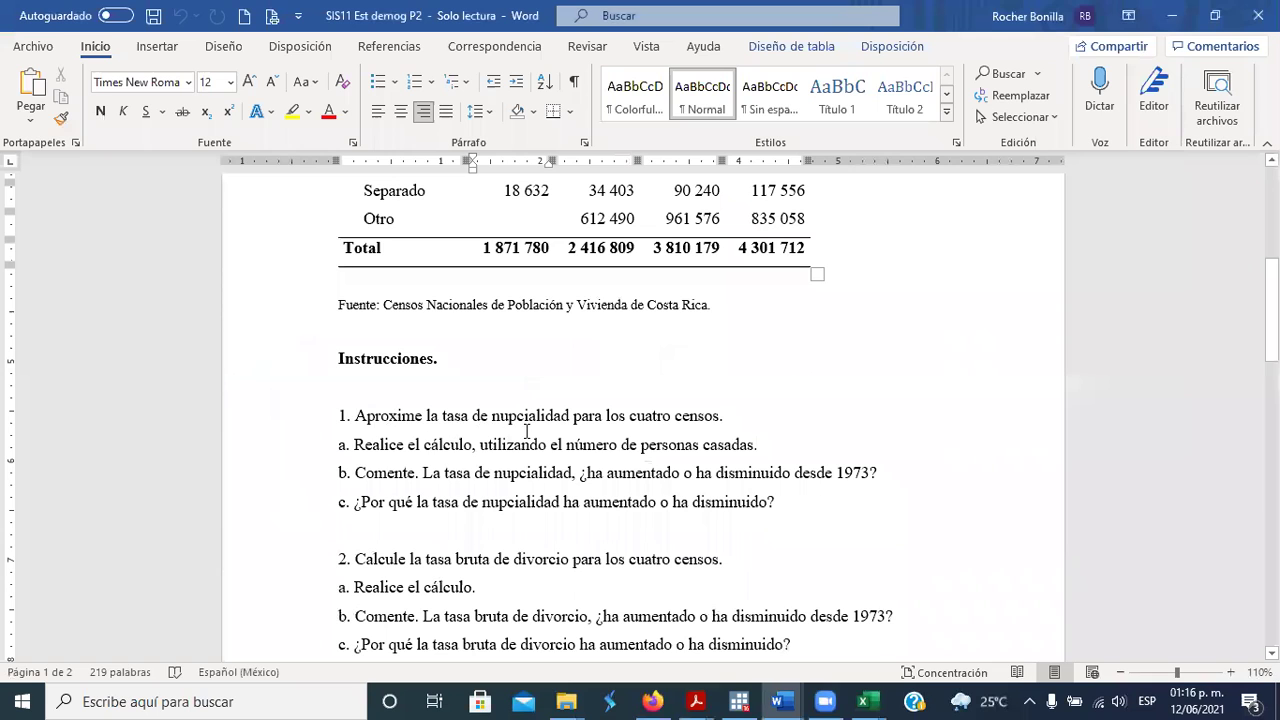
key("alt+Tab")
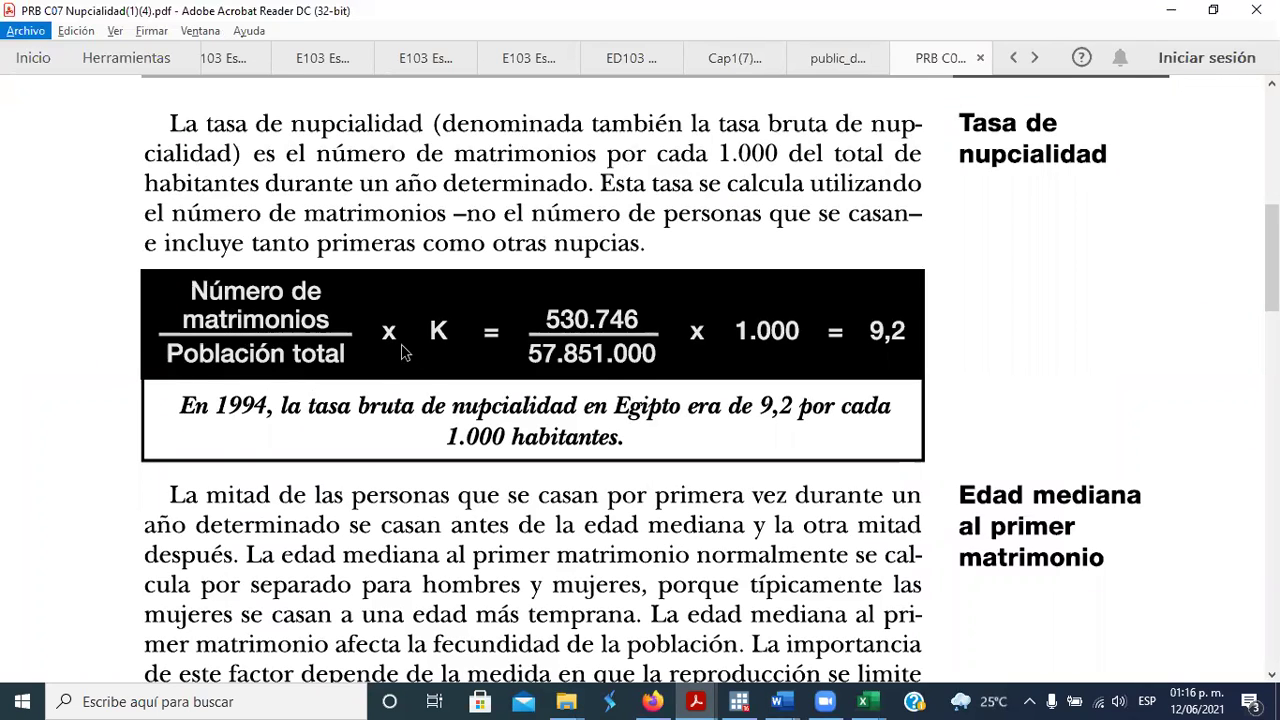
key("alt+Tab")
key("alt+Tab")
key("alt+Tab")
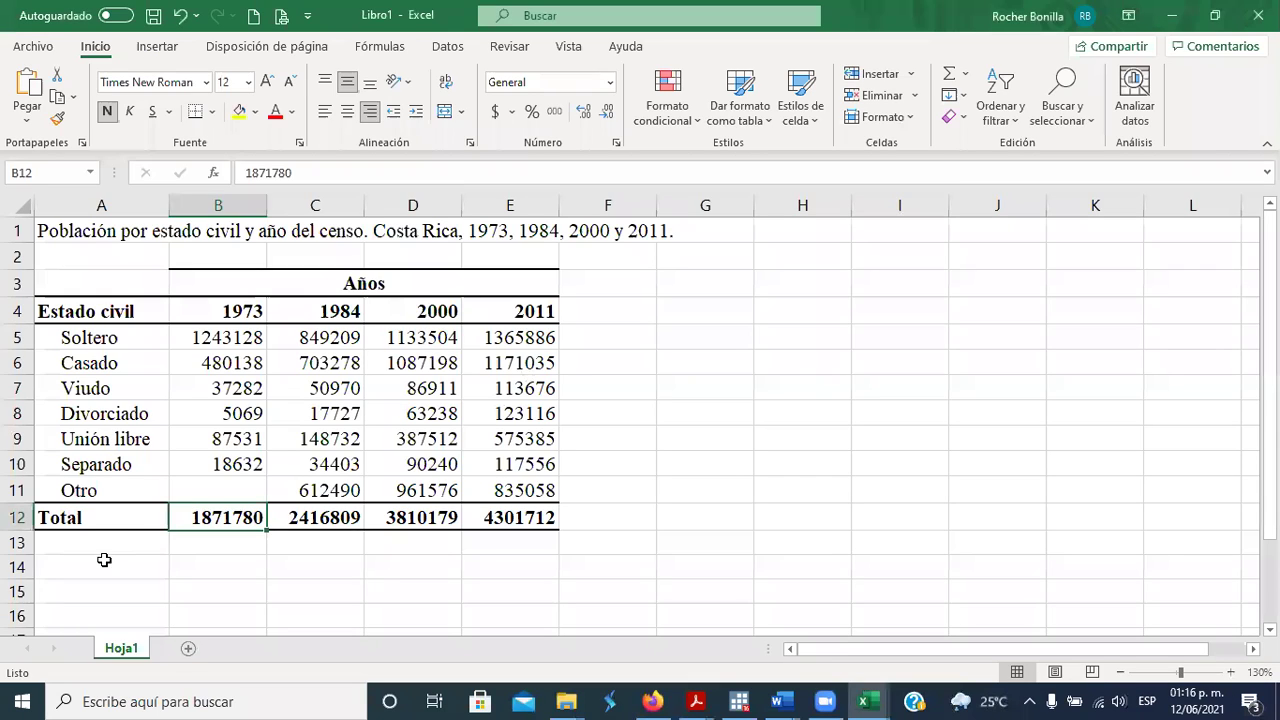
Enter the row labels "Matrimonios" in A14 and "Población total" in A15 below the table
left_click(104, 560)
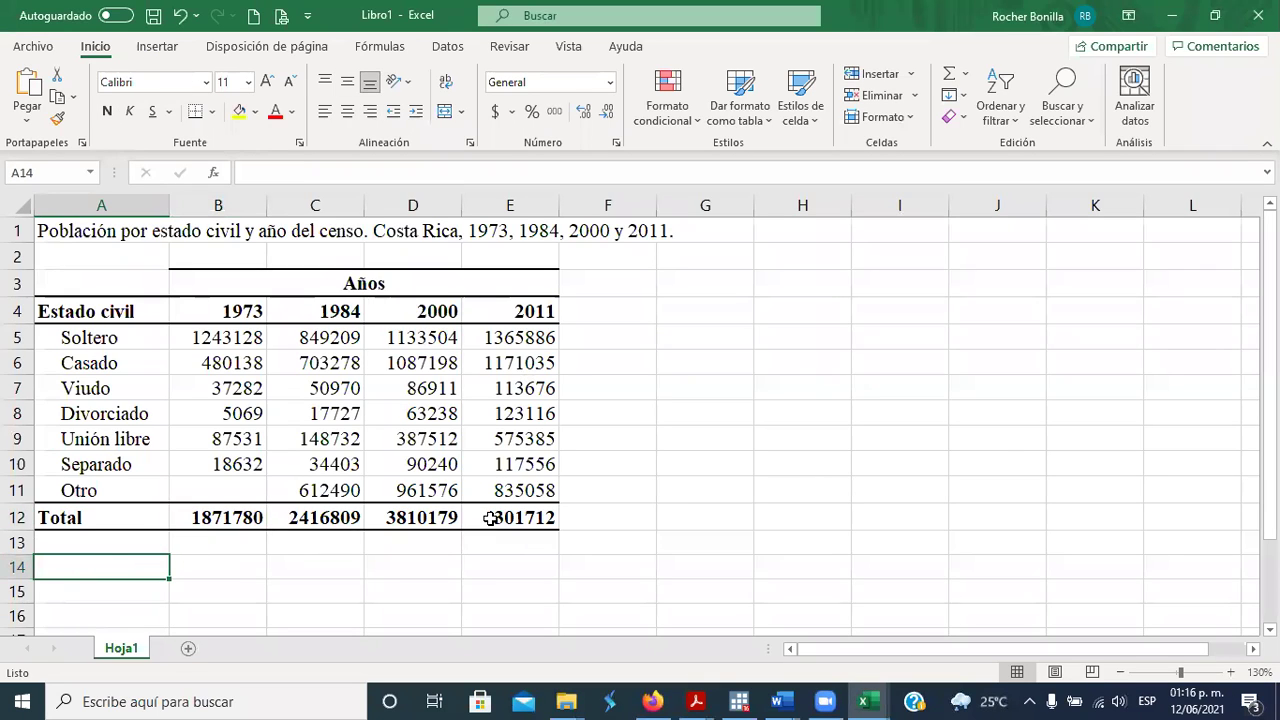
type("Matrim")
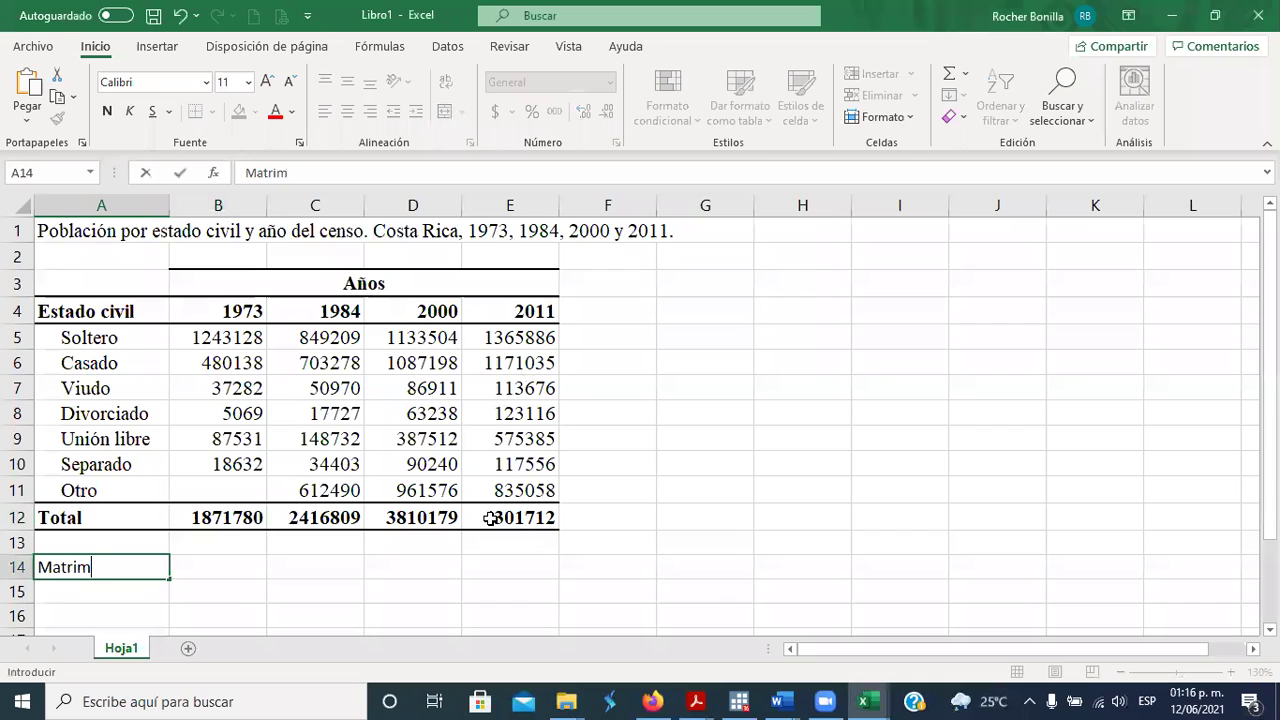
type("onios")
key("Return")
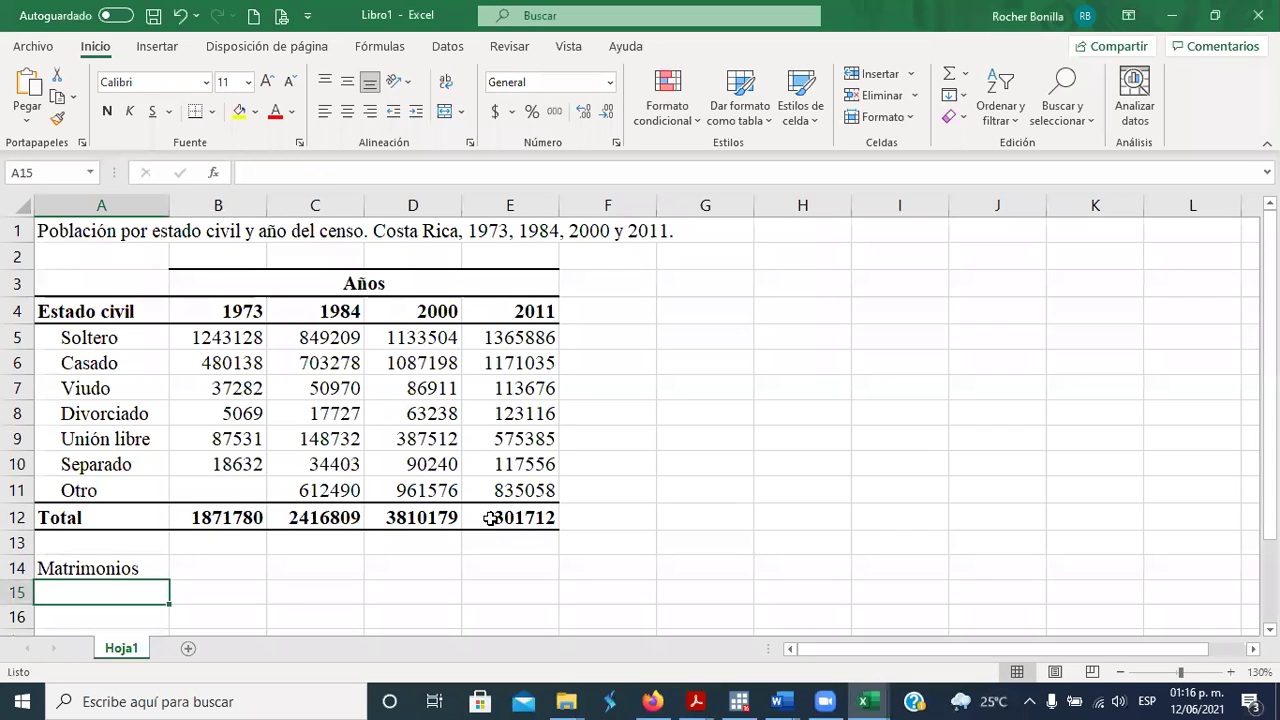
type("Po")
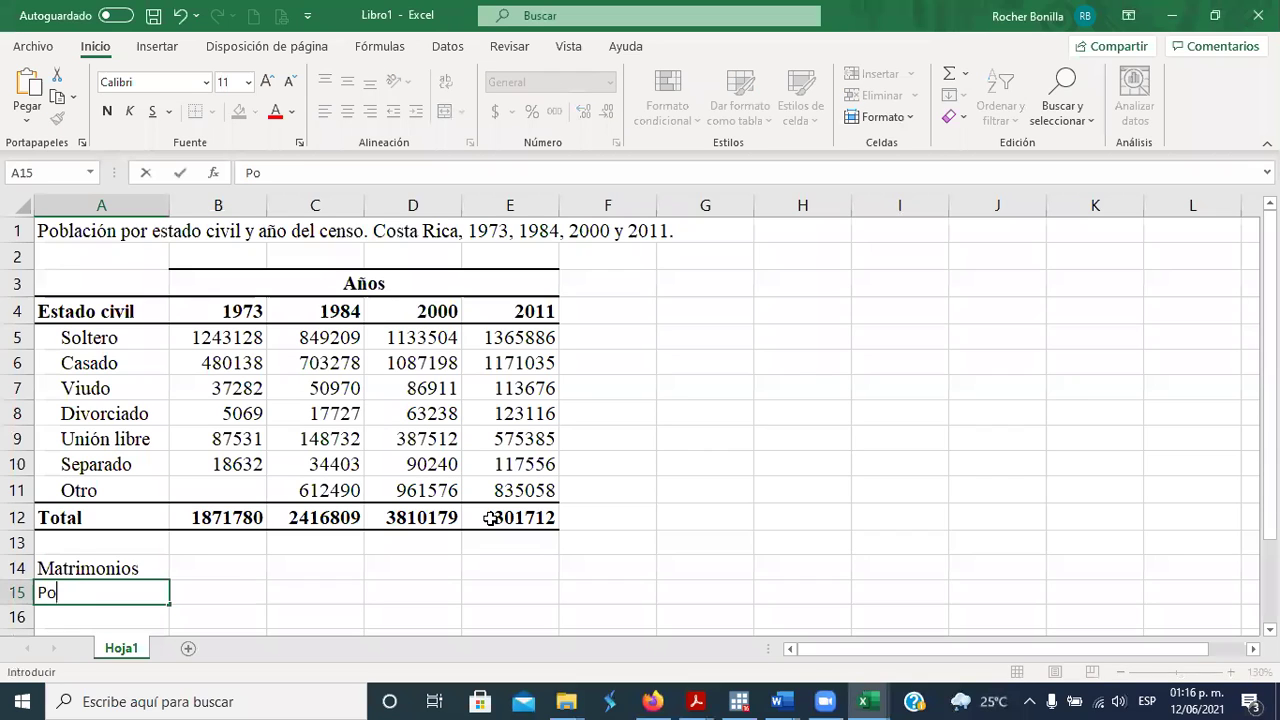
type("blación ")
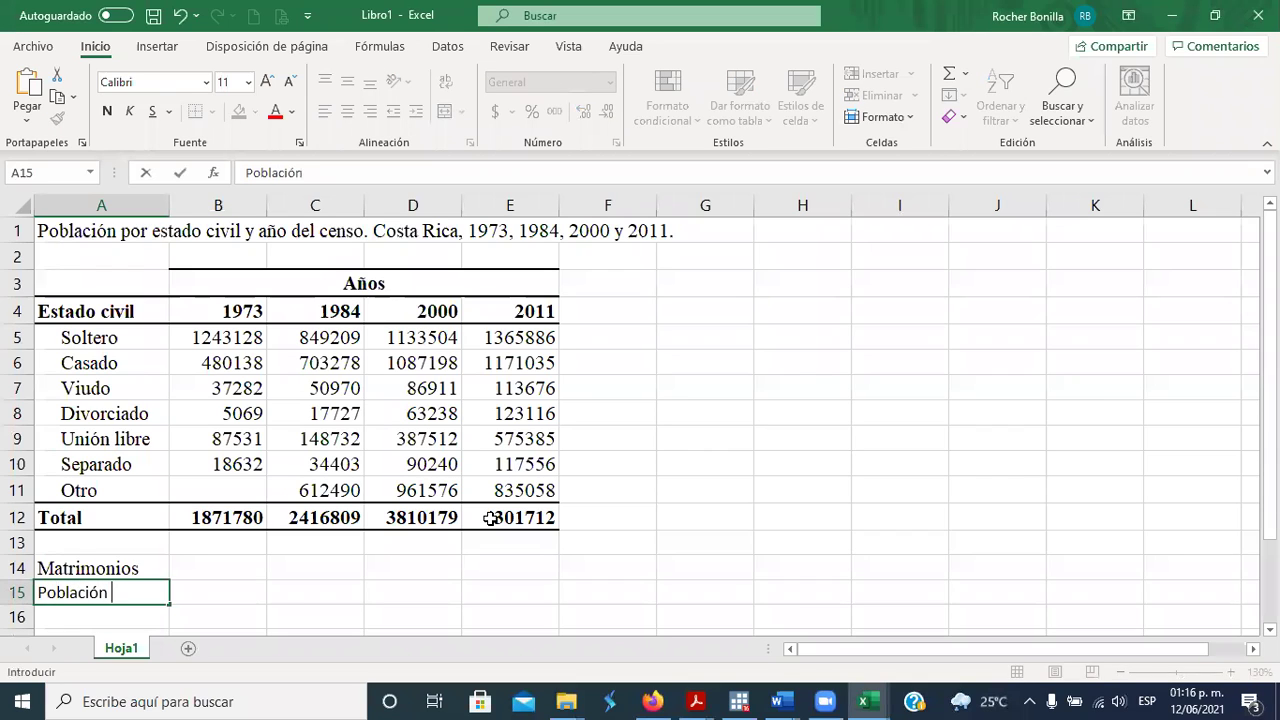
type("total")
key("Return")
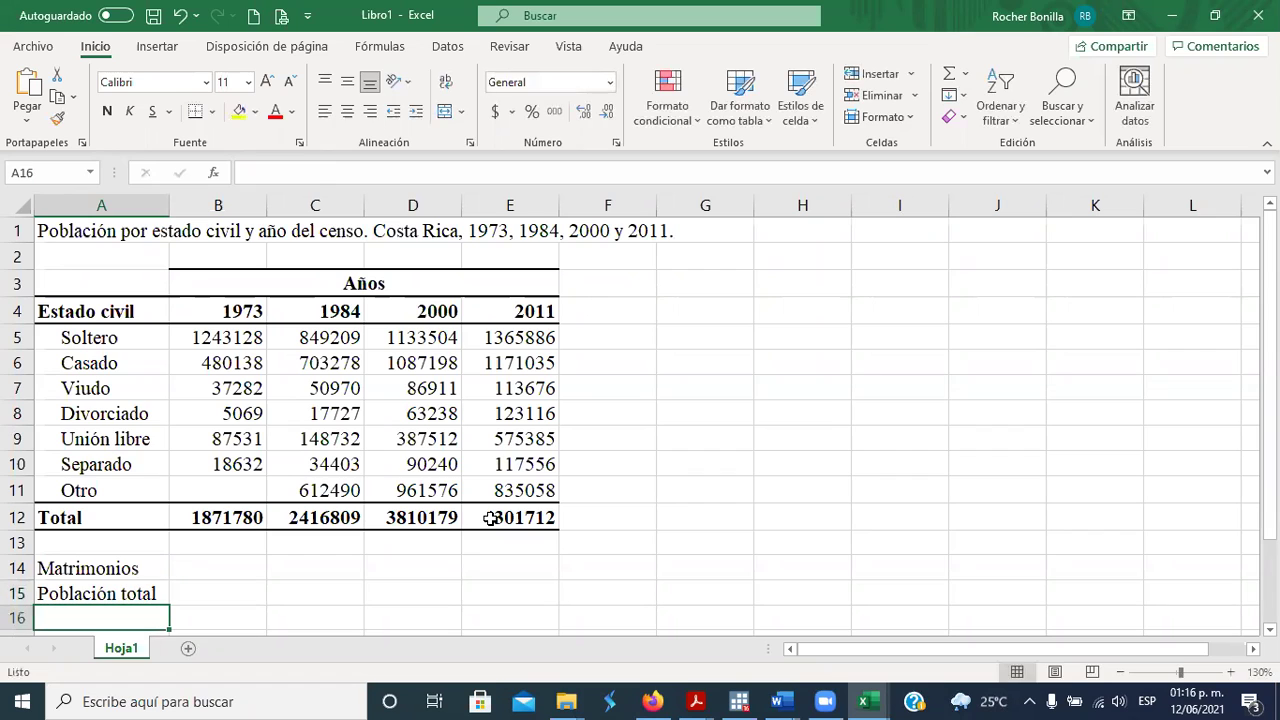
Enter the label "Tasa de nupcialidad" in A16 and widen column A so the whole label fits
type("Tasa d")
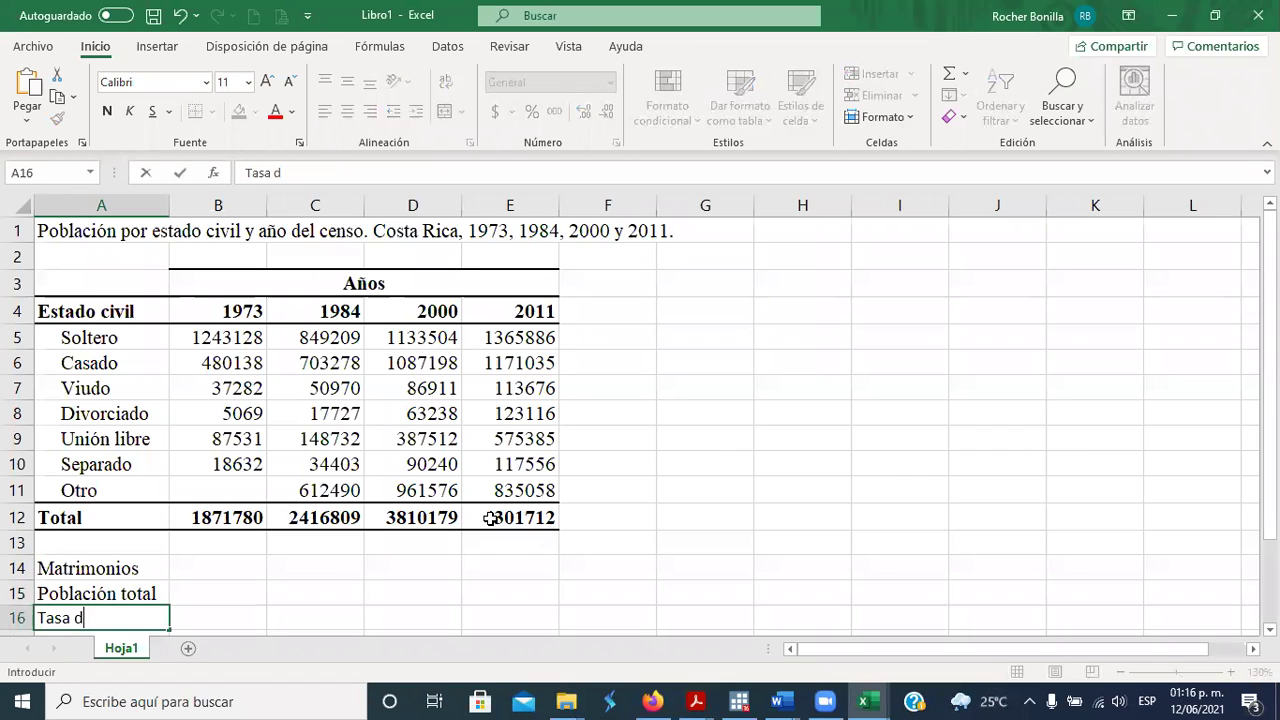
type("e nupcialidad")
key("Return")
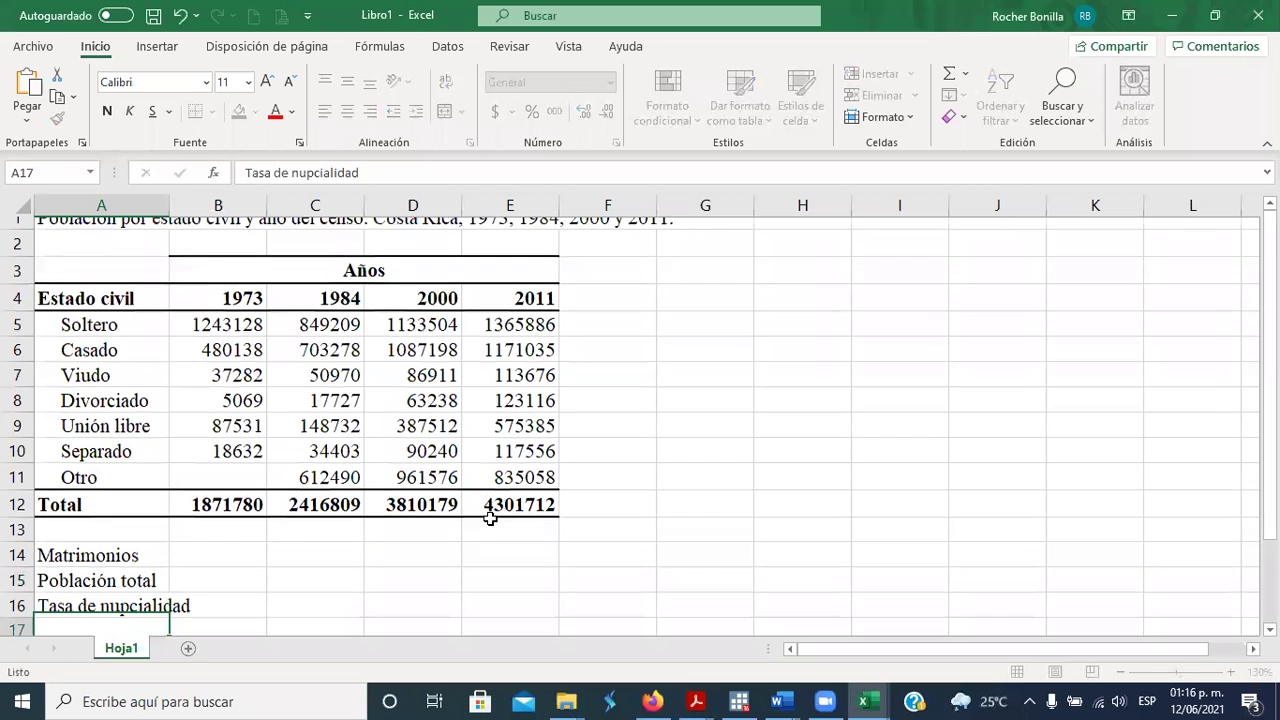
scroll(490, 505, "down", 1)
scroll(489, 500, "up", 1)
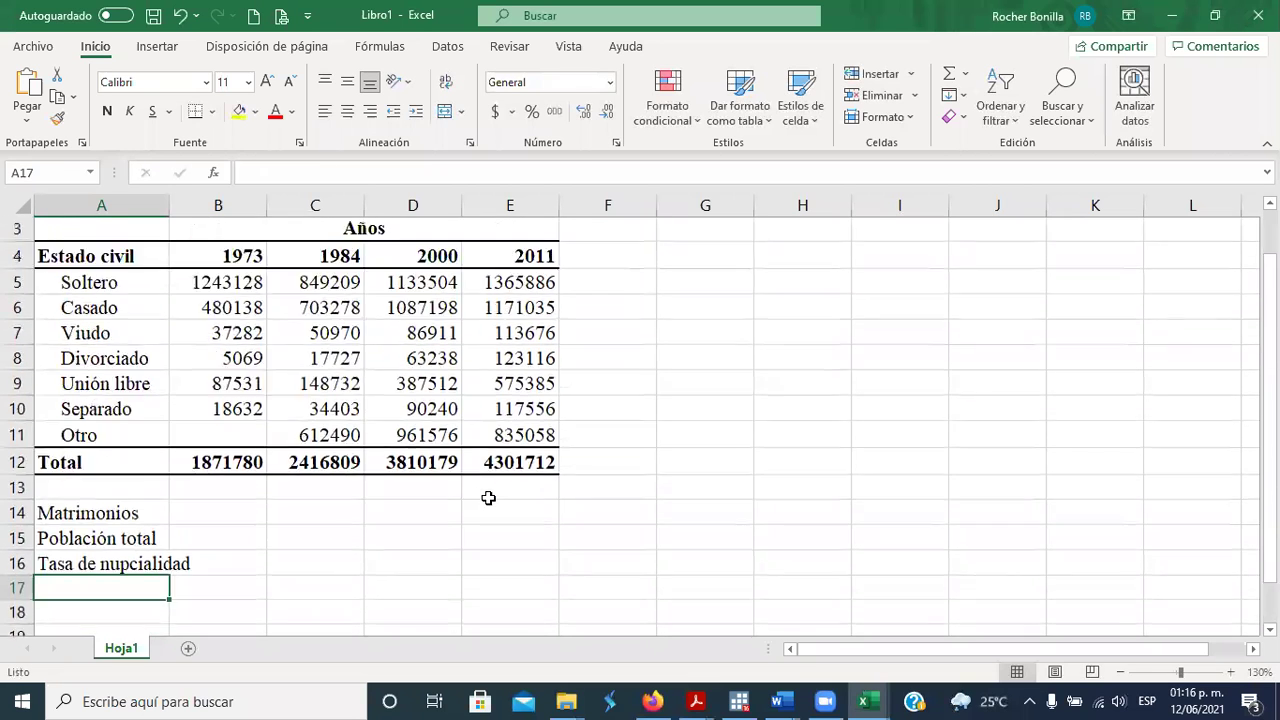
left_click(1121, 672)
left_click(1121, 672)
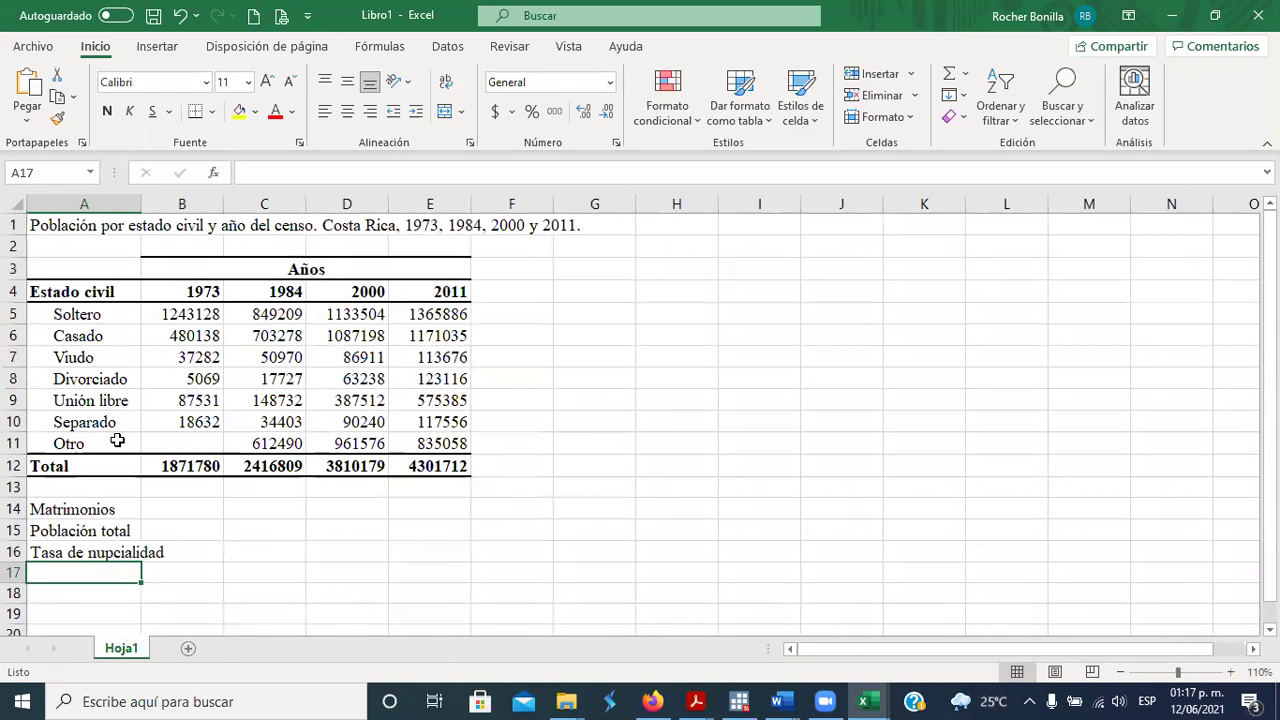
left_click_drag(145, 205, 170, 208)
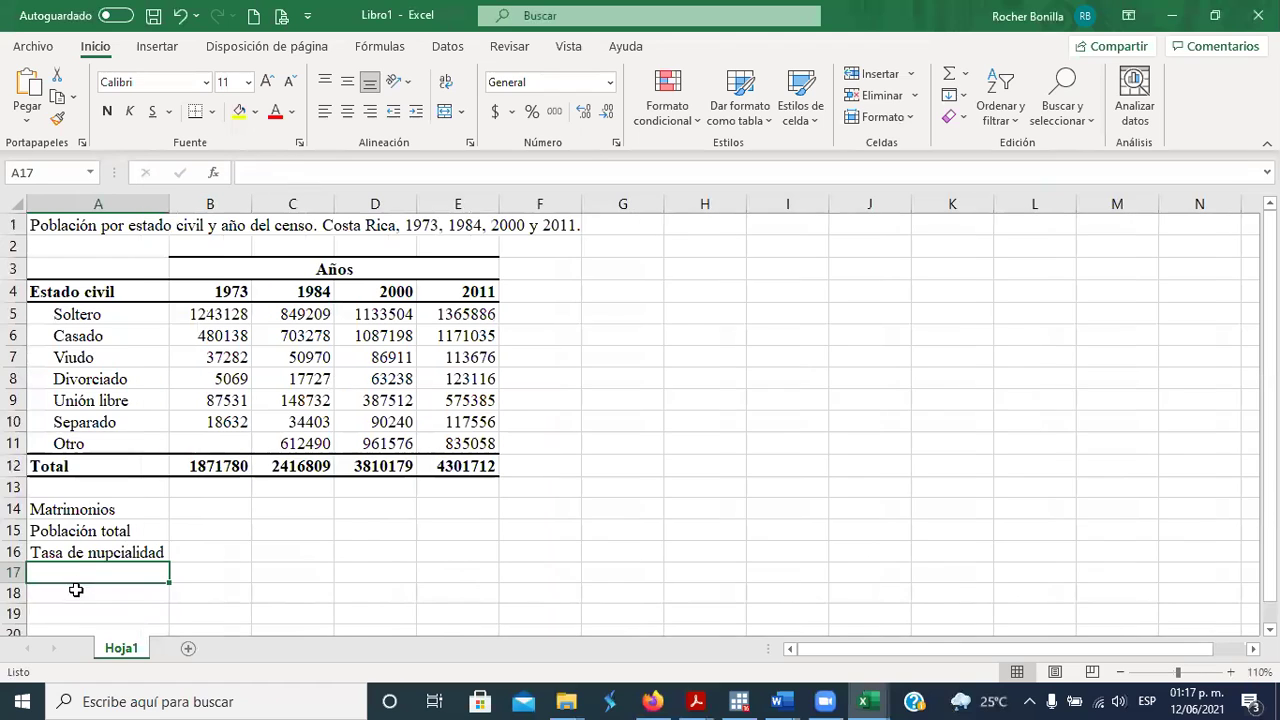
left_click(105, 533)
left_click(90, 556)
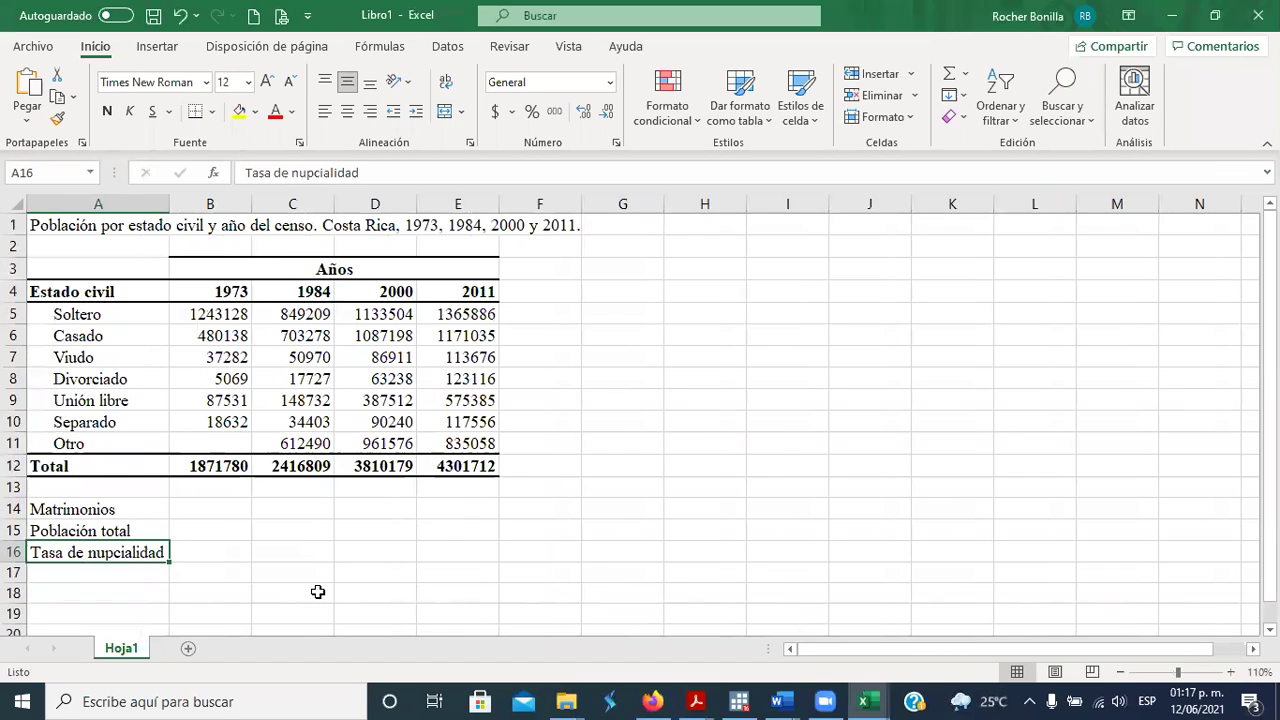
Copy the Casado figures in B6:E6 into the Matrimonios row, B14:E14
left_click(201, 509)
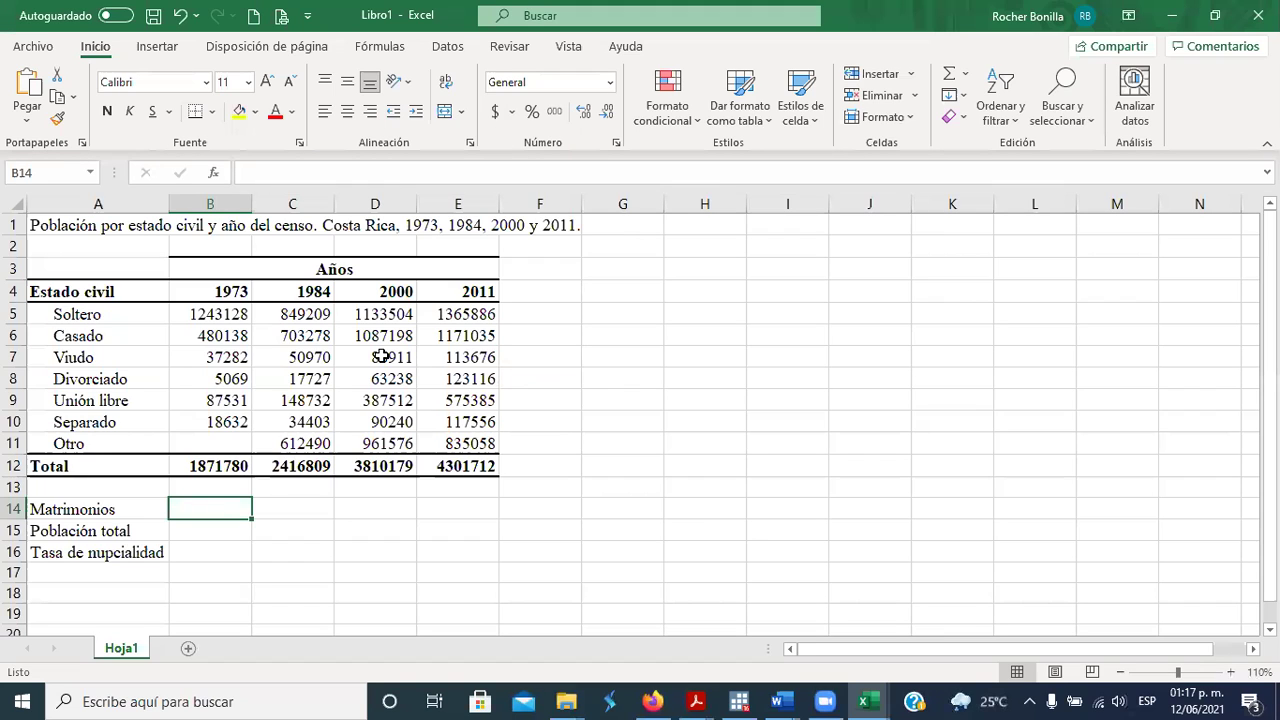
left_click_drag(215, 334, 440, 331)
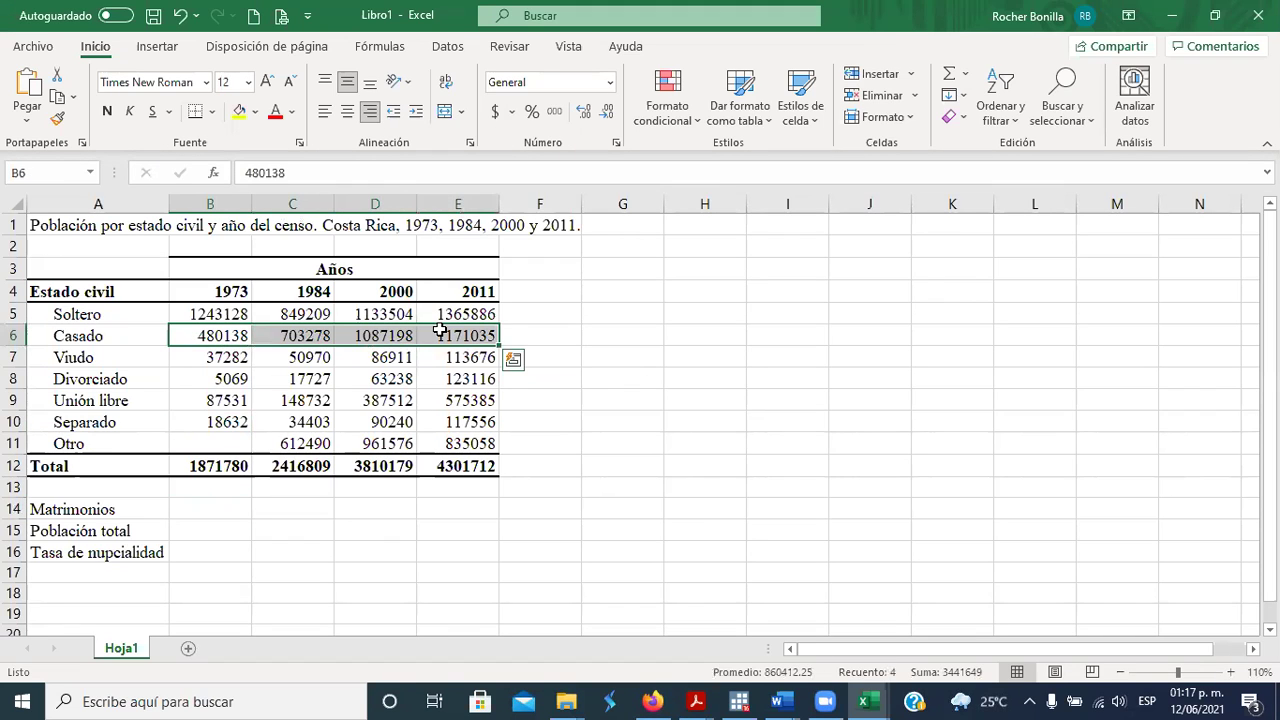
right_click(278, 332)
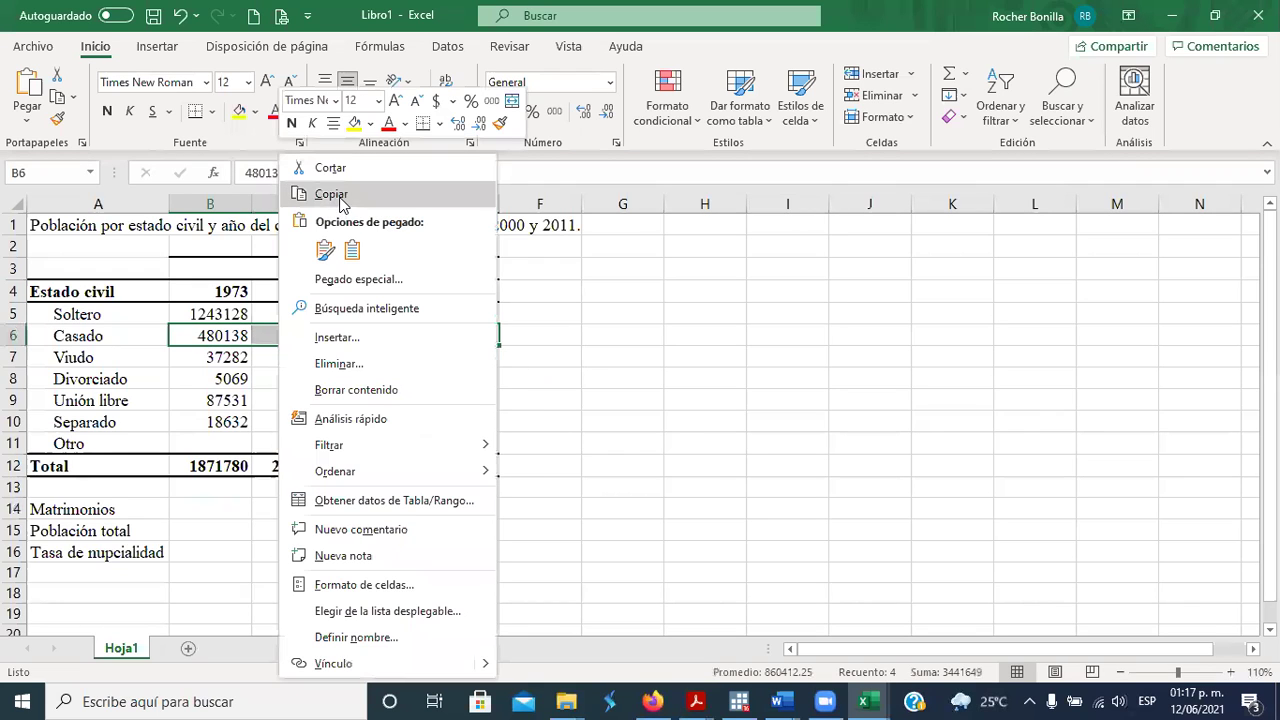
left_click(340, 200)
left_click_drag(183, 508, 437, 506)
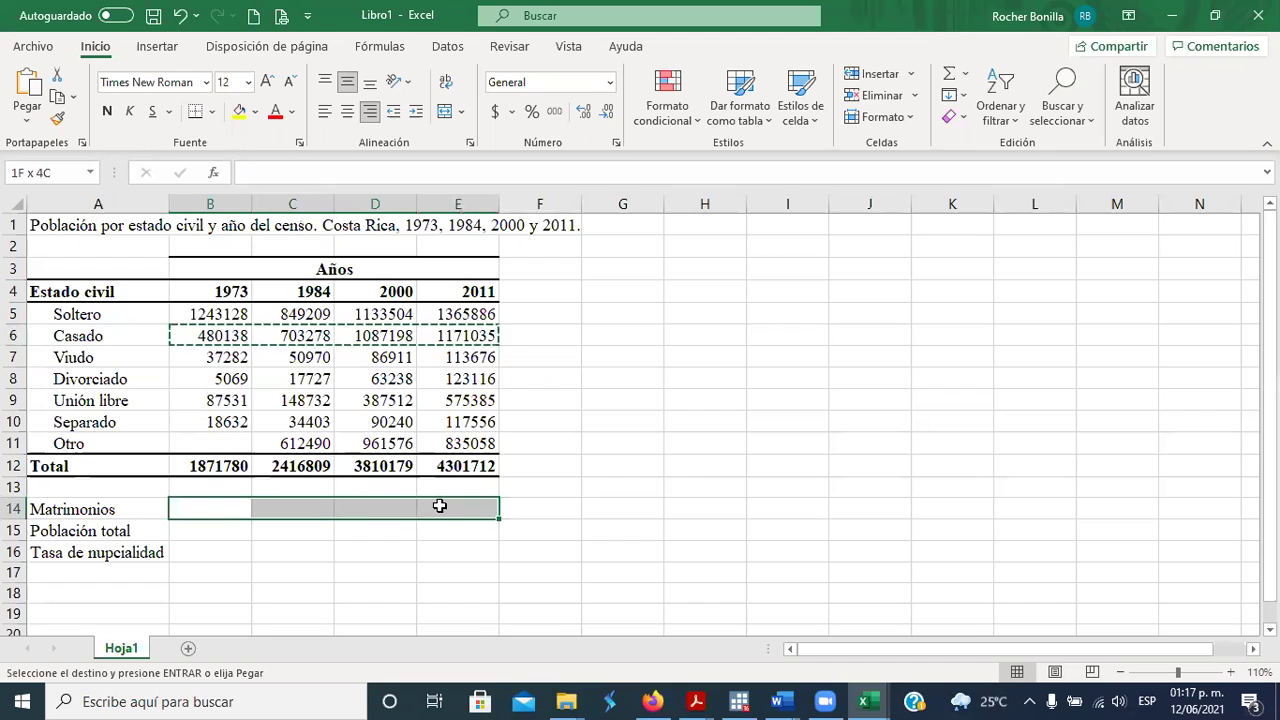
left_click(27, 87)
Copy the Total figures in B12:E12 into the Población total row, B15:E15
left_click(203, 530)
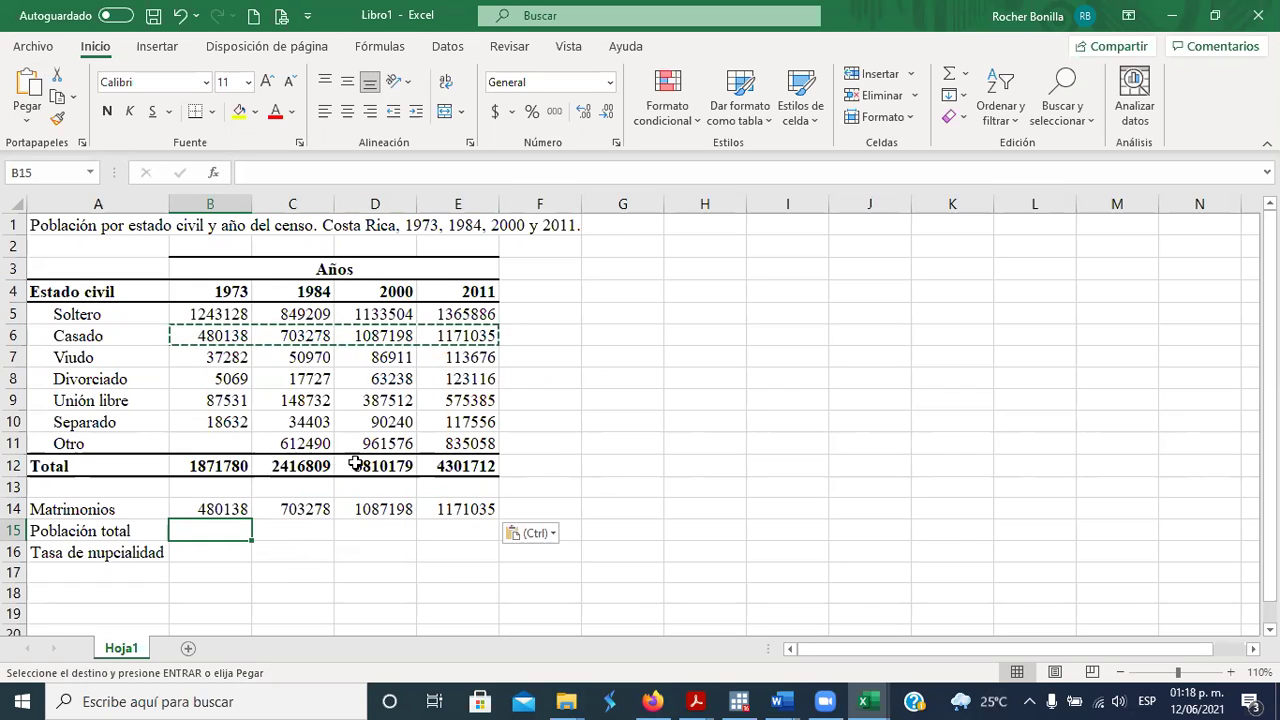
left_click(207, 469)
left_click_drag(207, 469, 443, 466)
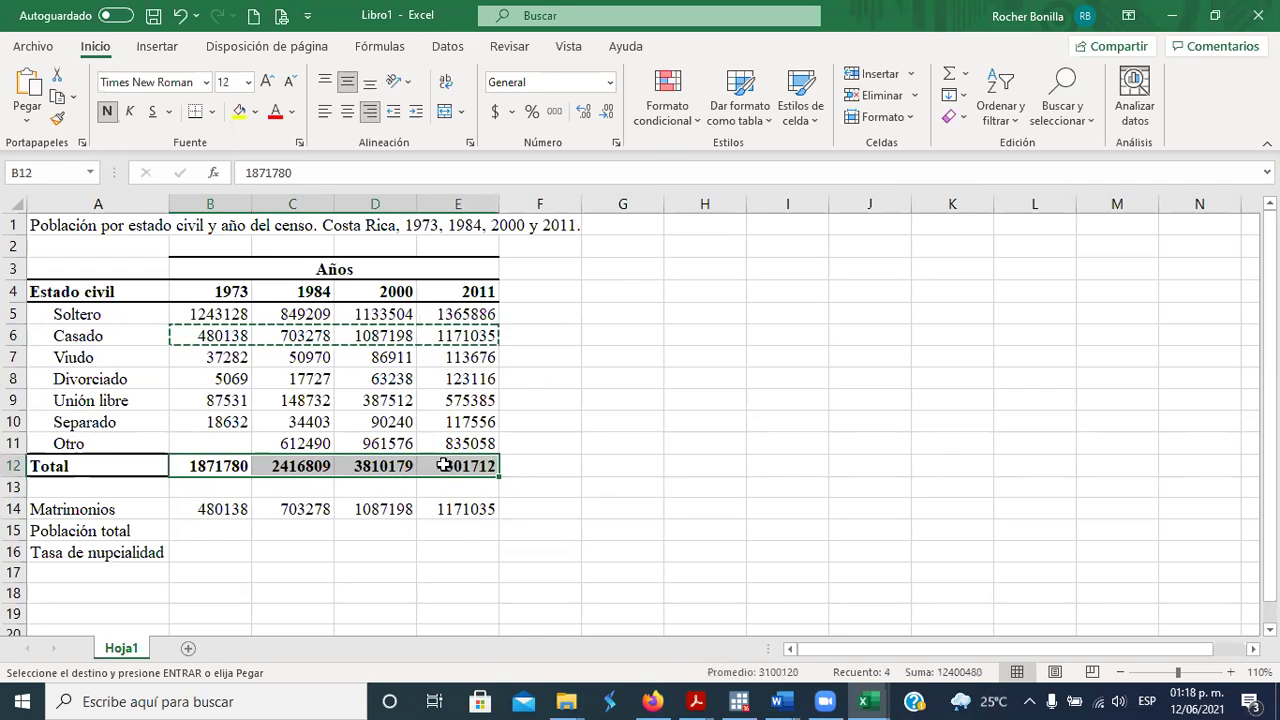
right_click(443, 466)
left_click(527, 196)
left_click_drag(206, 530, 430, 531)
left_click(44, 93)
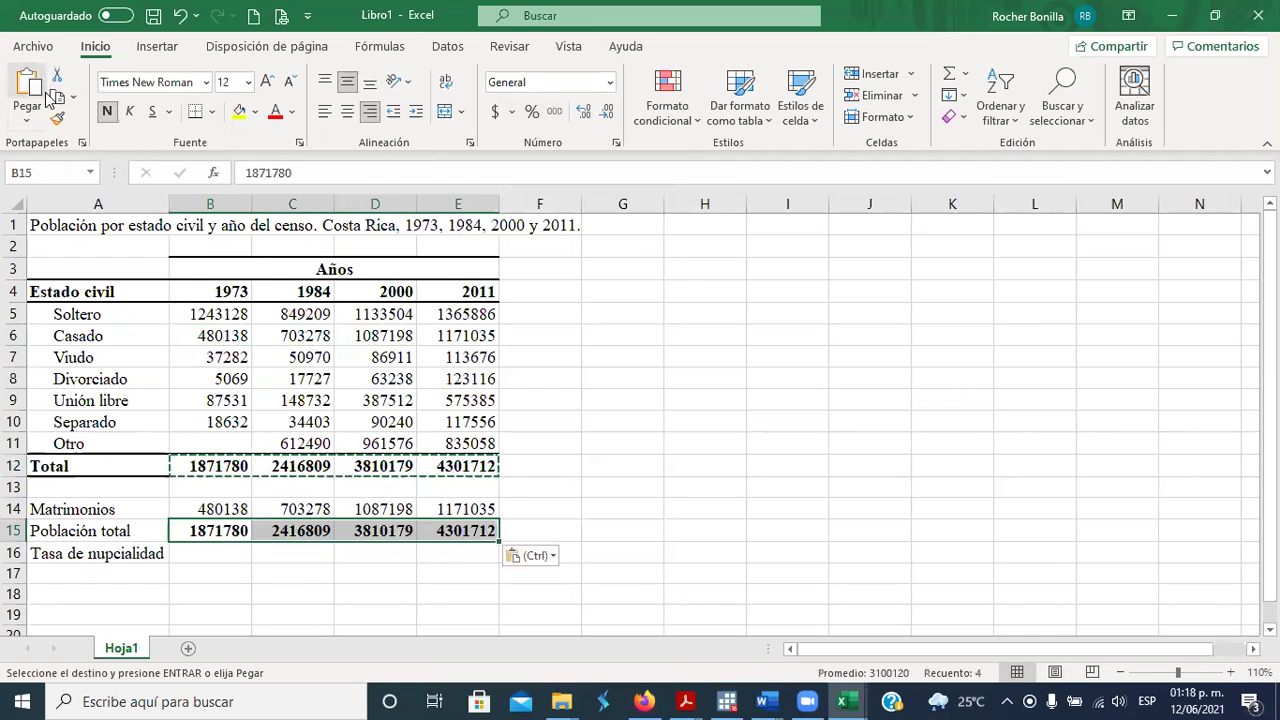
Remove the bold formatting and all borders from the Población total figures in B15:E15
left_click(590, 484)
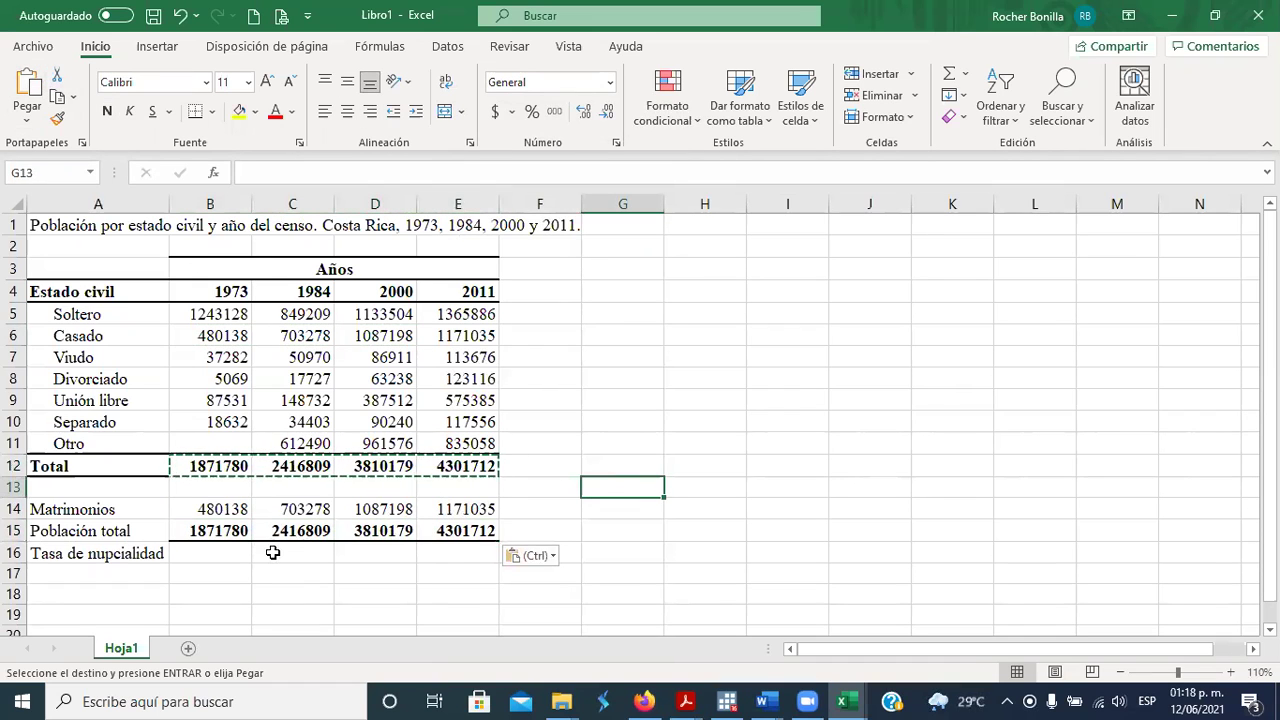
left_click_drag(218, 528, 437, 530)
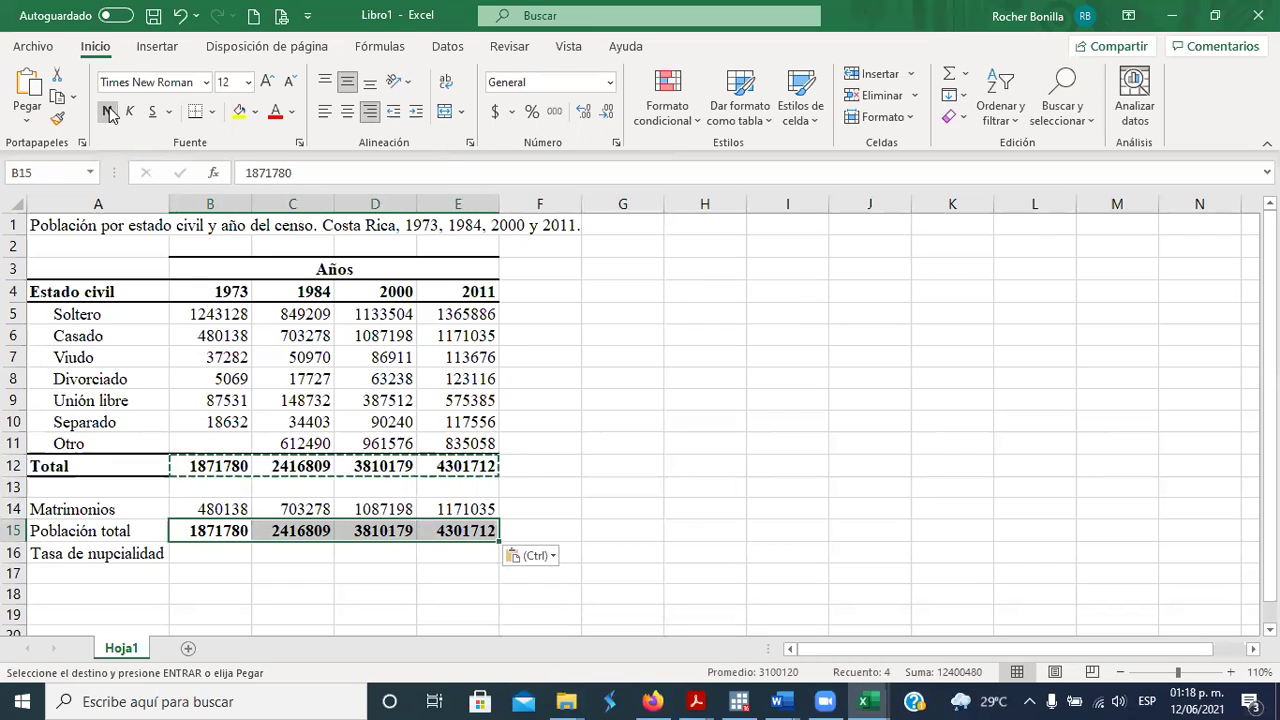
left_click(663, 469)
key("Escape")
left_click_drag(213, 531, 452, 531)
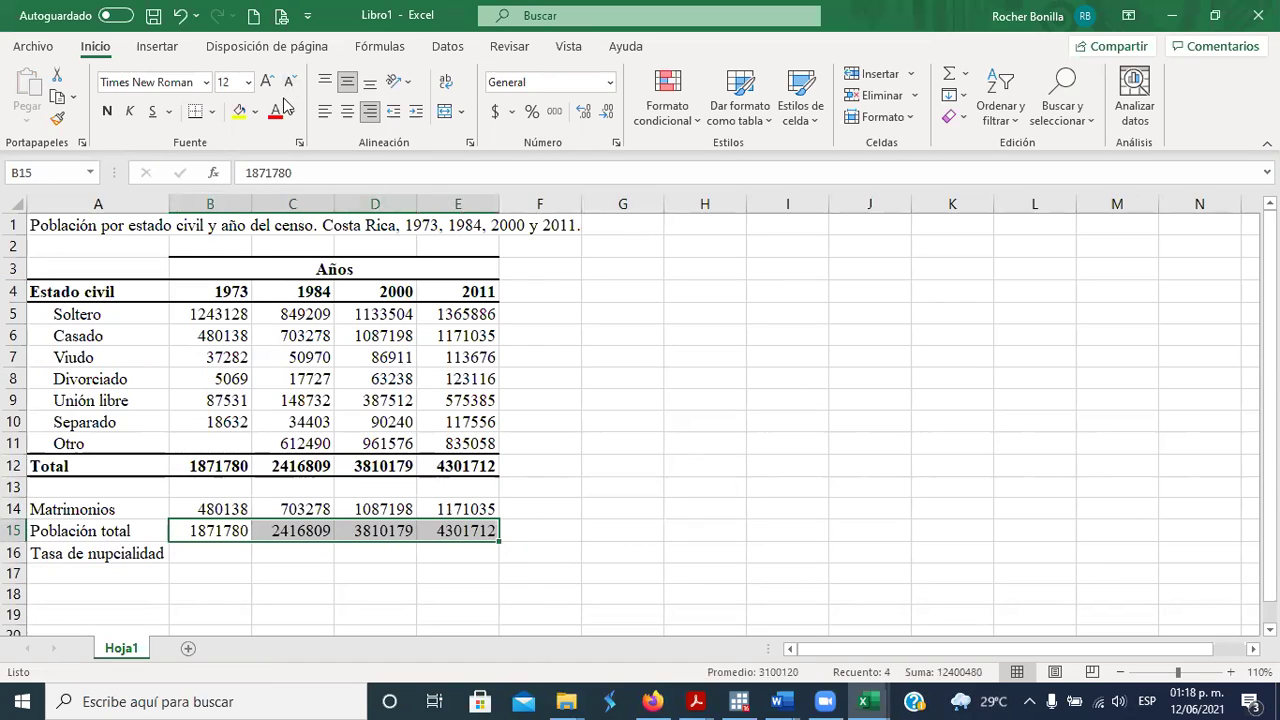
left_click(212, 112)
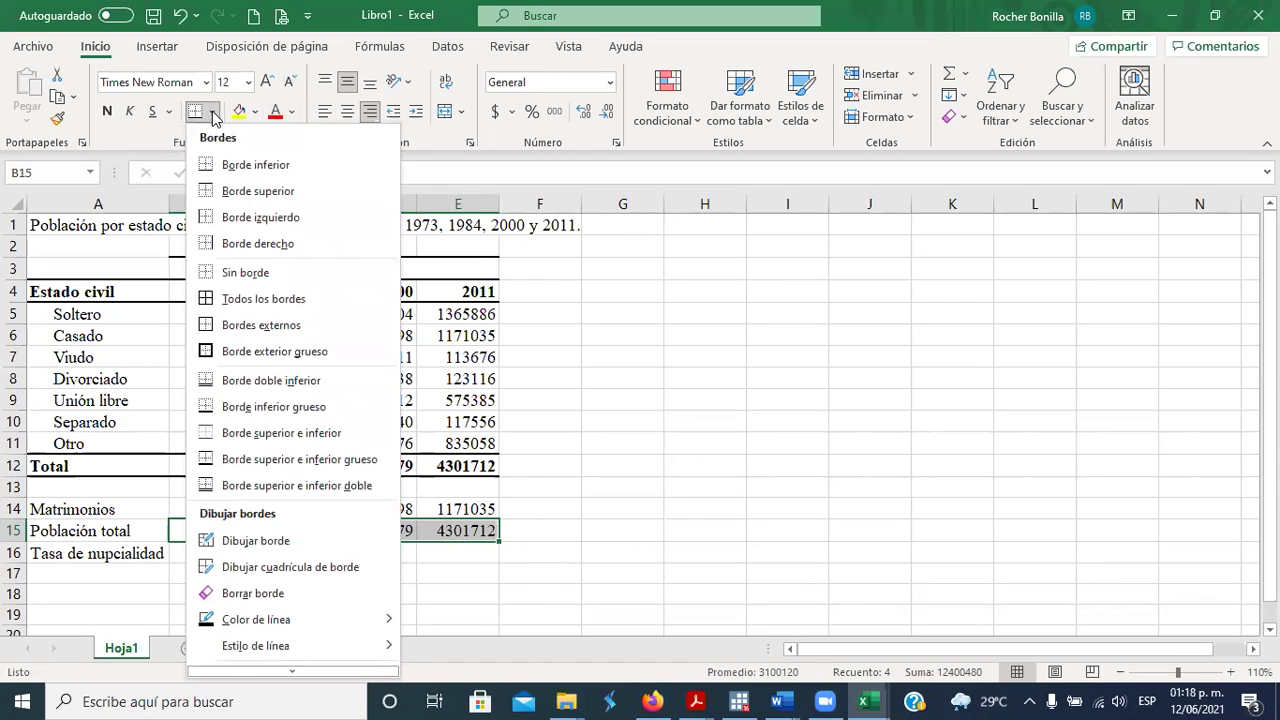
left_click(229, 272)
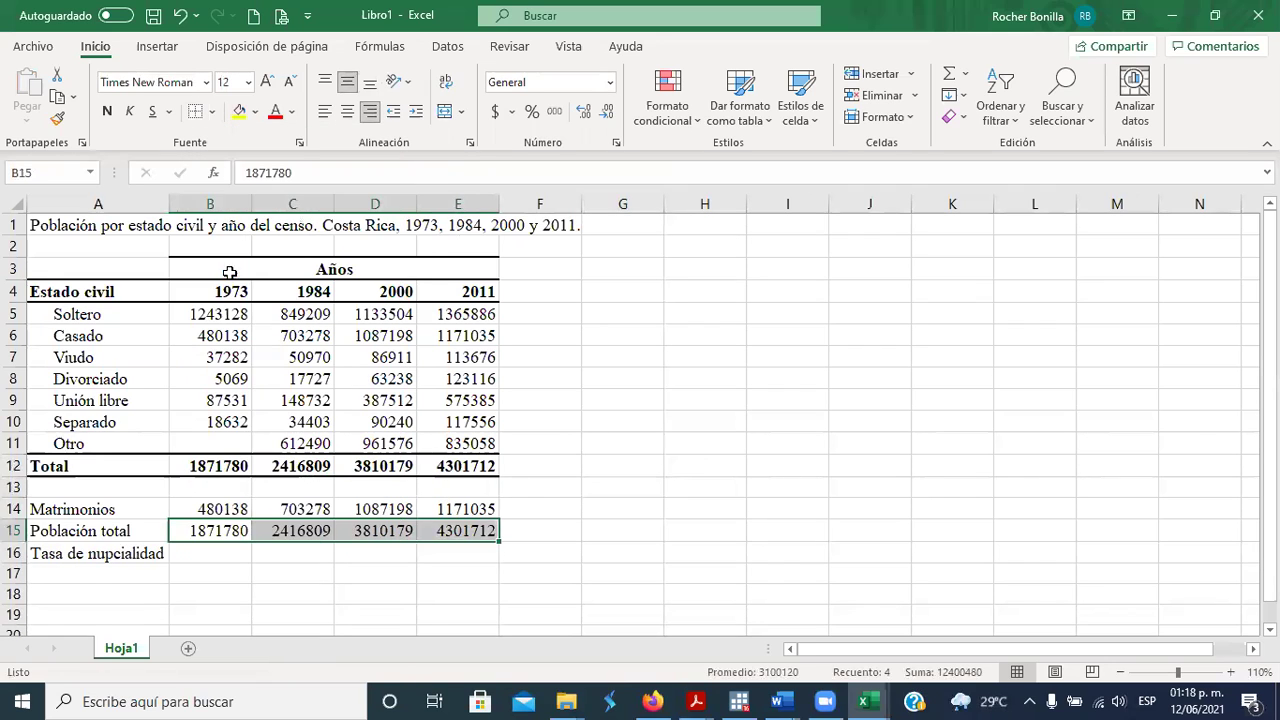
left_click(627, 464)
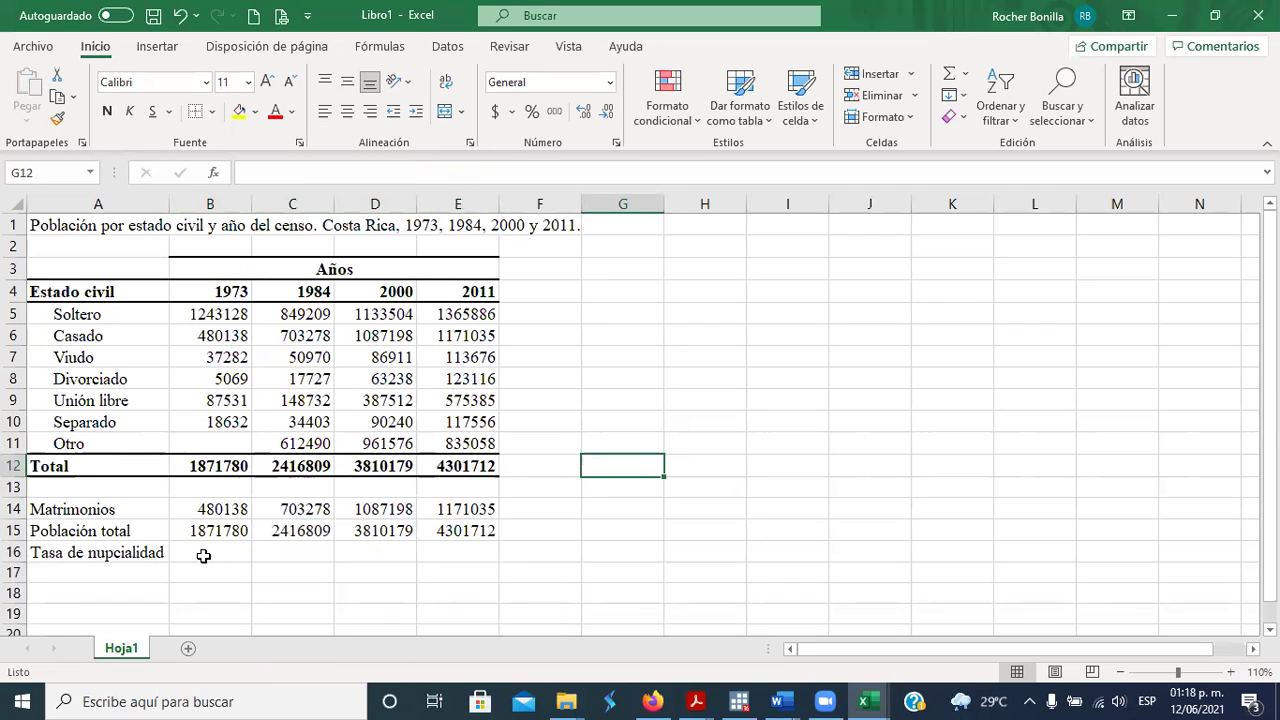
Calculate the 1973 marriage rate in B16 with the formula +B14/B15*1000
left_click(203, 556)
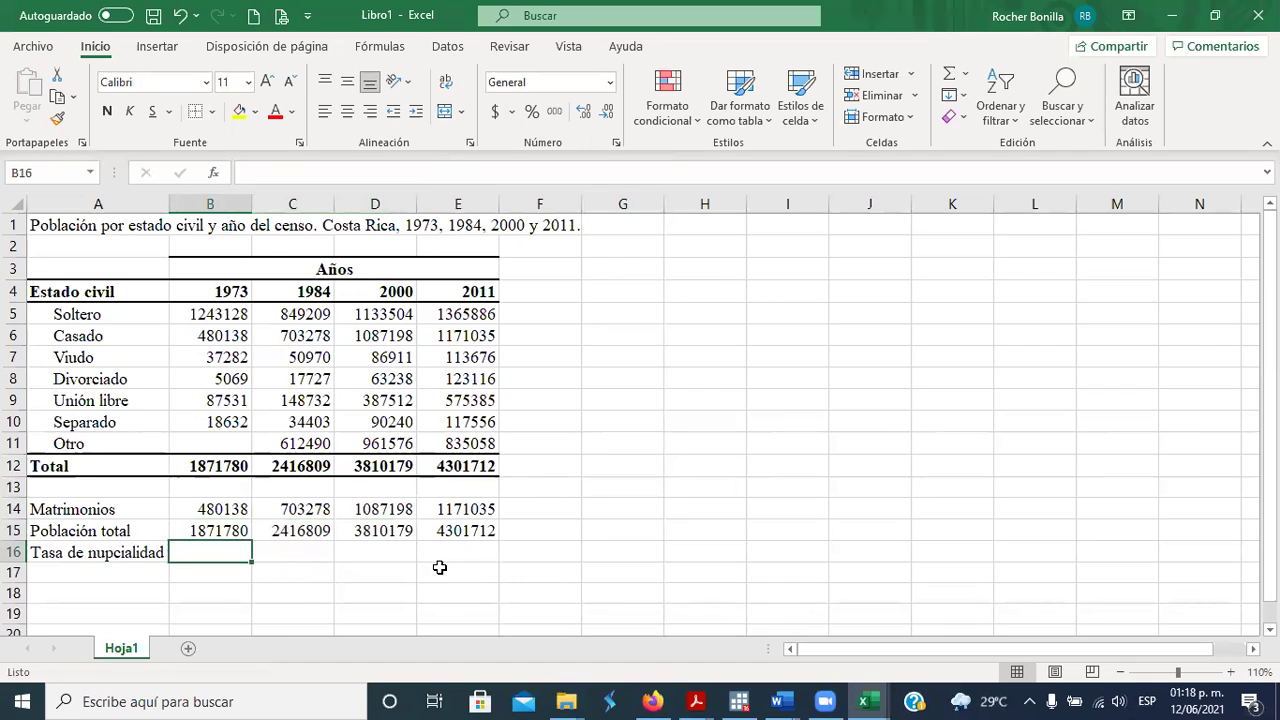
type("+")
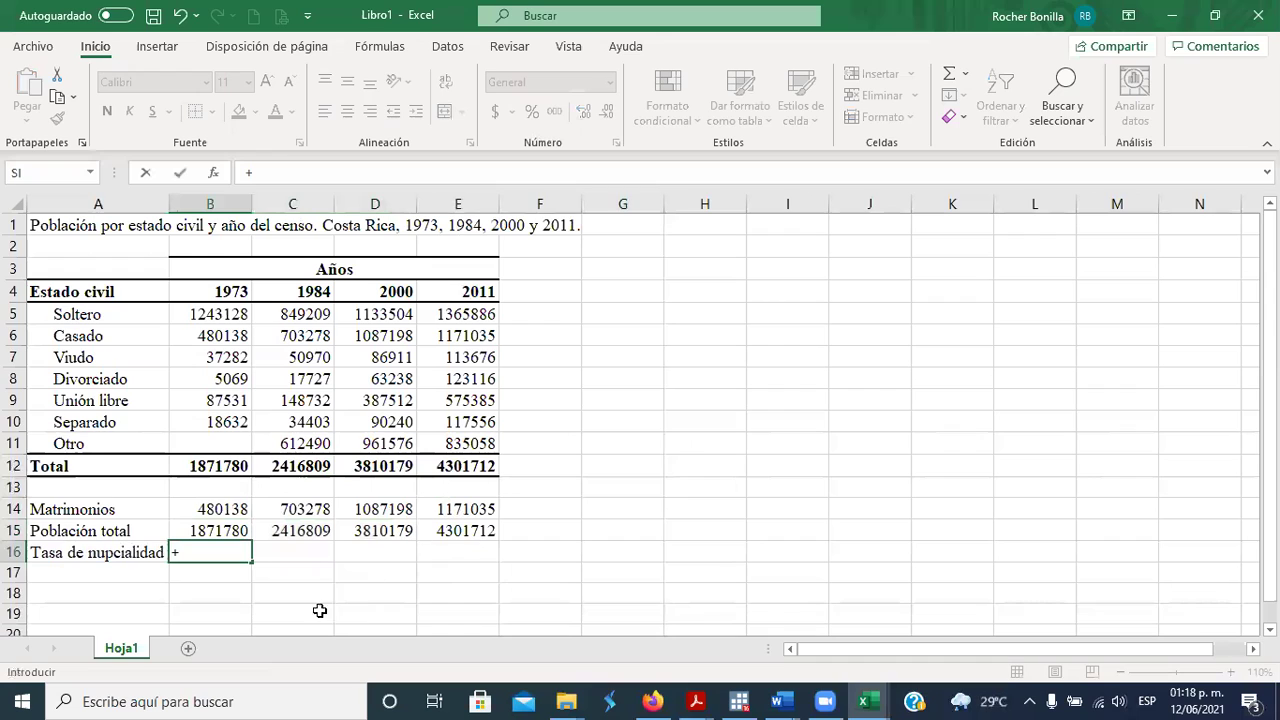
left_click(221, 511)
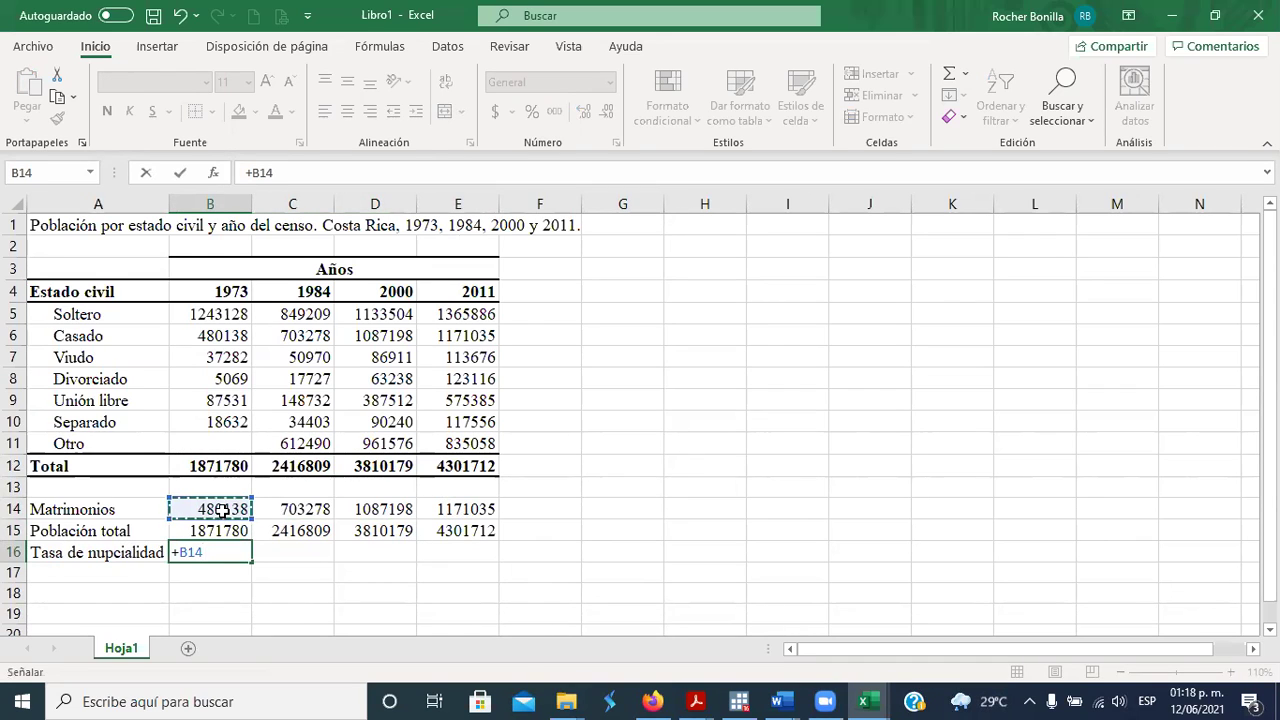
type("/")
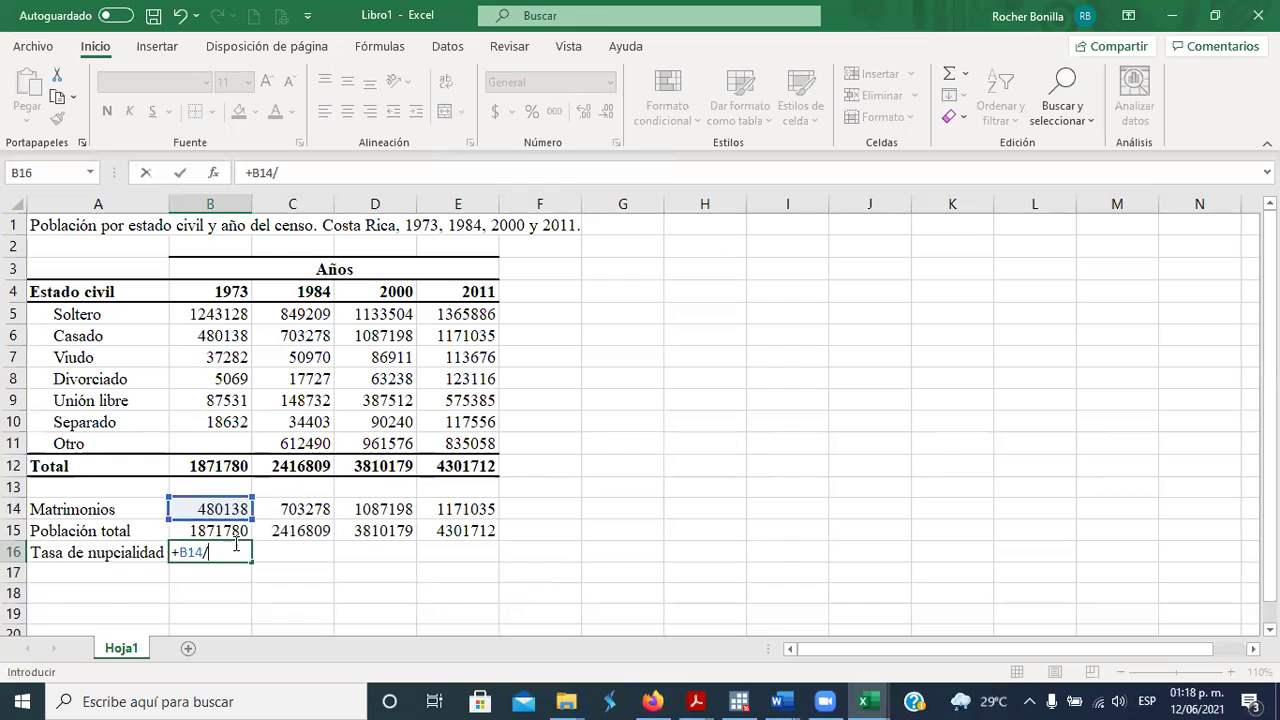
left_click(205, 531)
type("*1000")
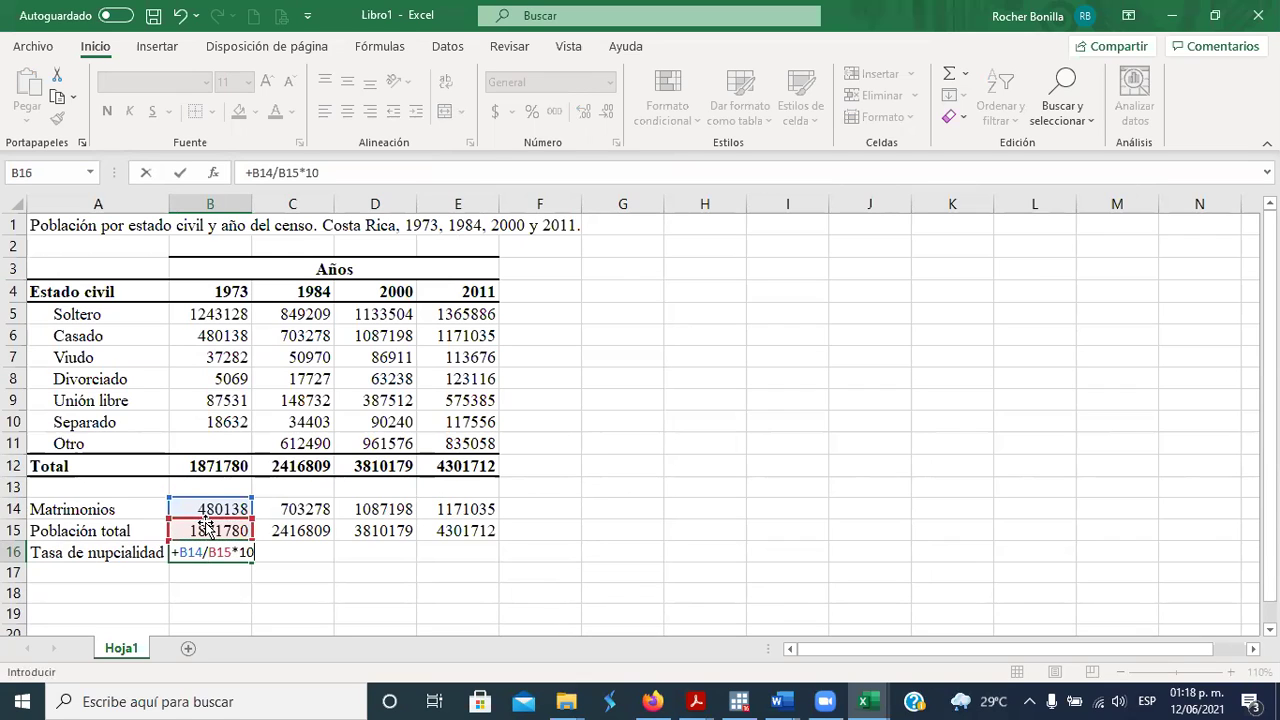
key("Return")
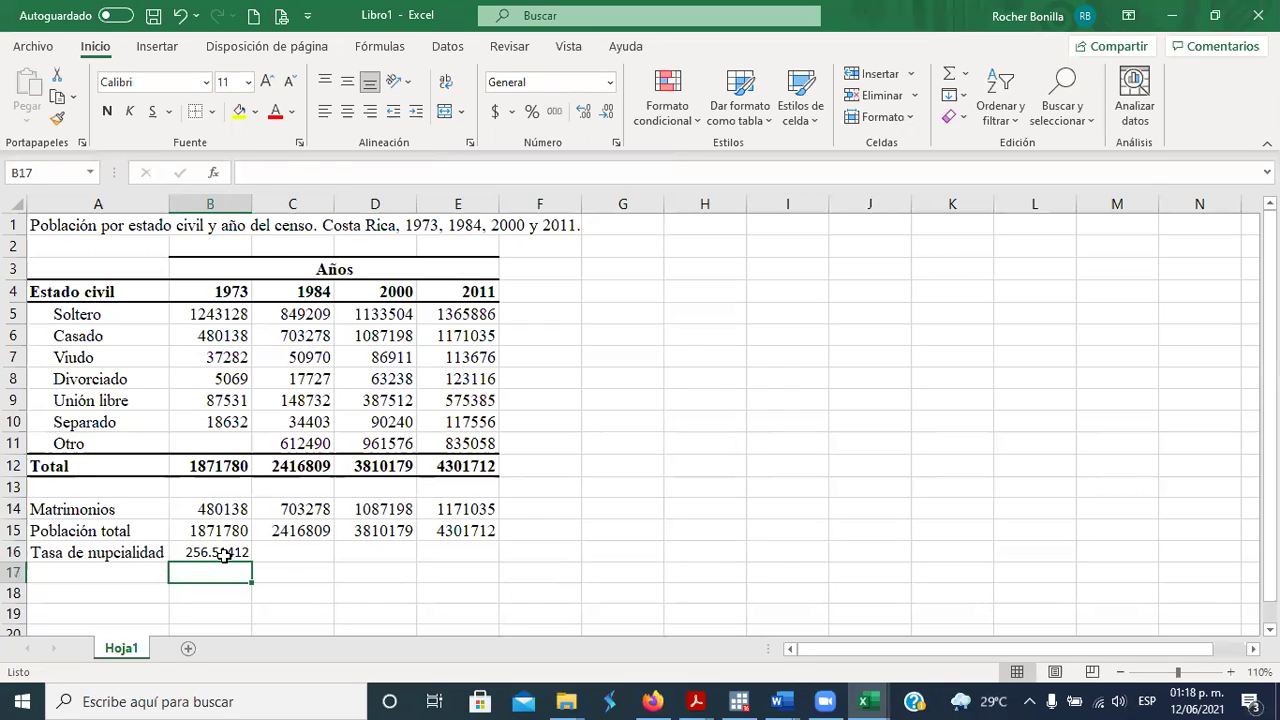
Reduce the 1973 marriage rate in B16 to one decimal place
left_click(222, 554)
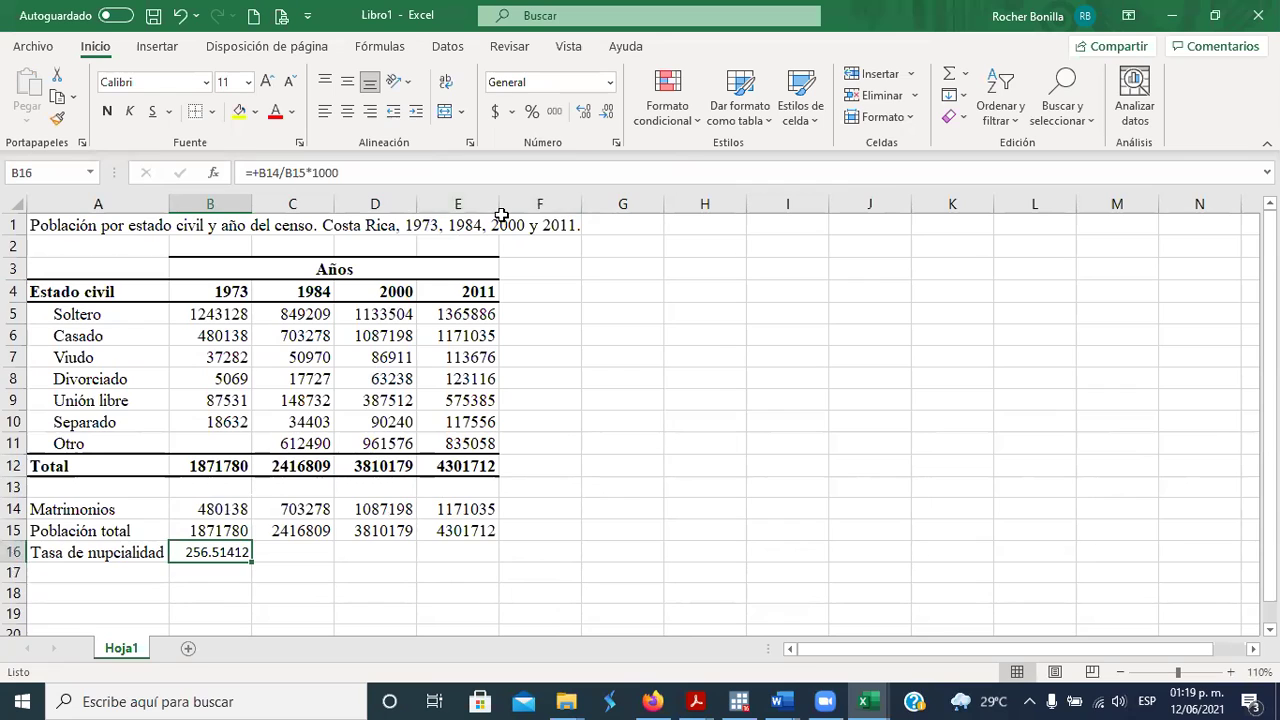
left_click(605, 116)
left_click(605, 116)
left_click(605, 116)
left_click(605, 116)
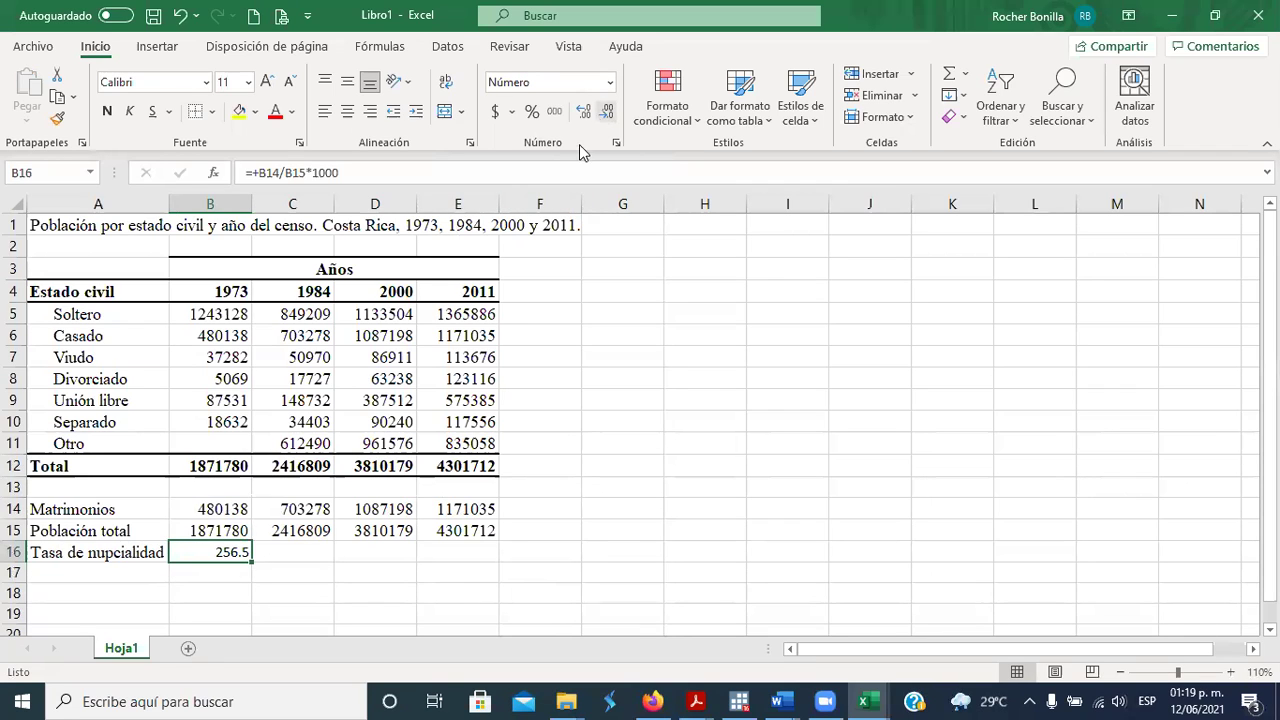
left_click(192, 574)
left_click(211, 560)
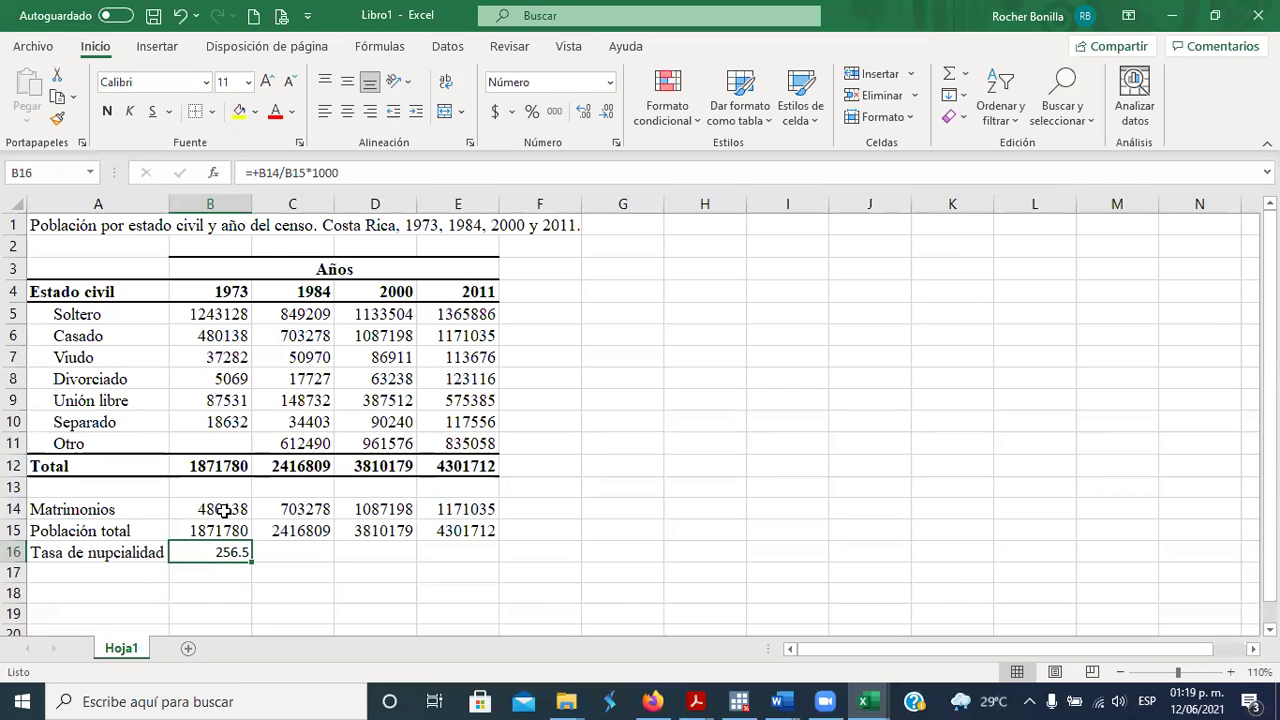
Review the marriage rate definition and Egypt example in the PRB C07 Nupcialidad PDF in Acrobat Reader, and return to B16 in Excel
key("alt+Tab")
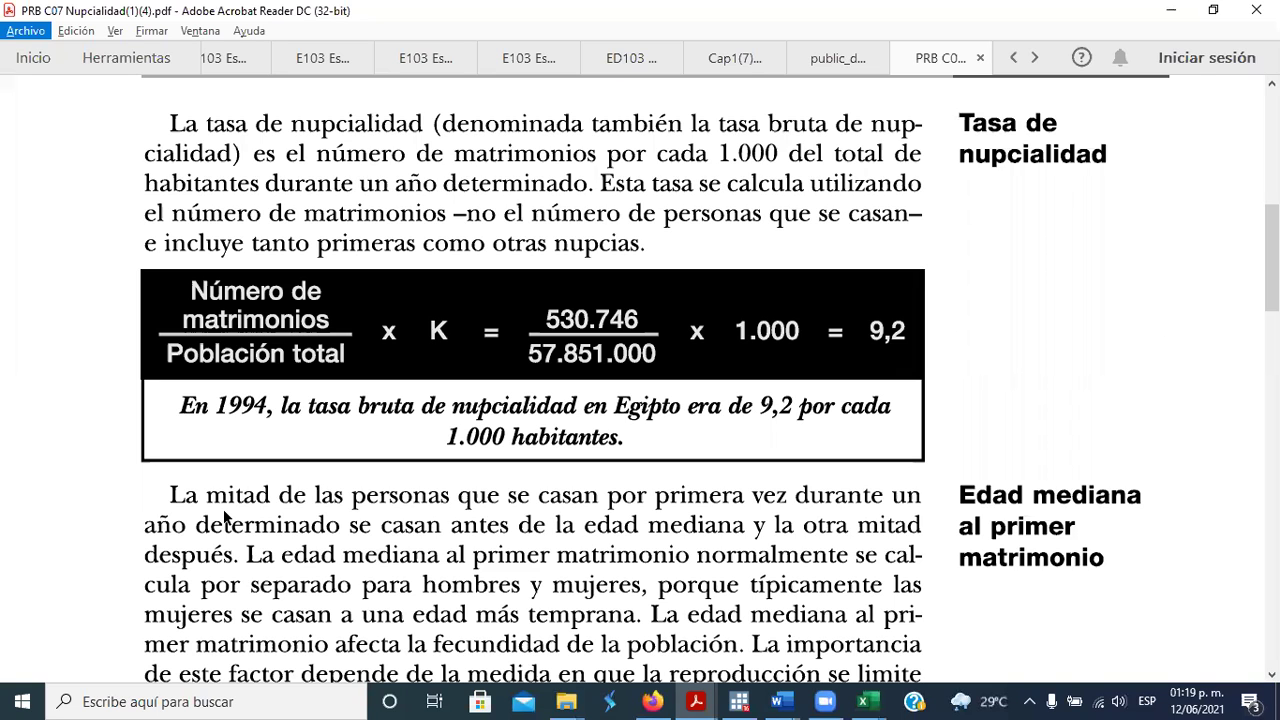
key("alt+Tab")
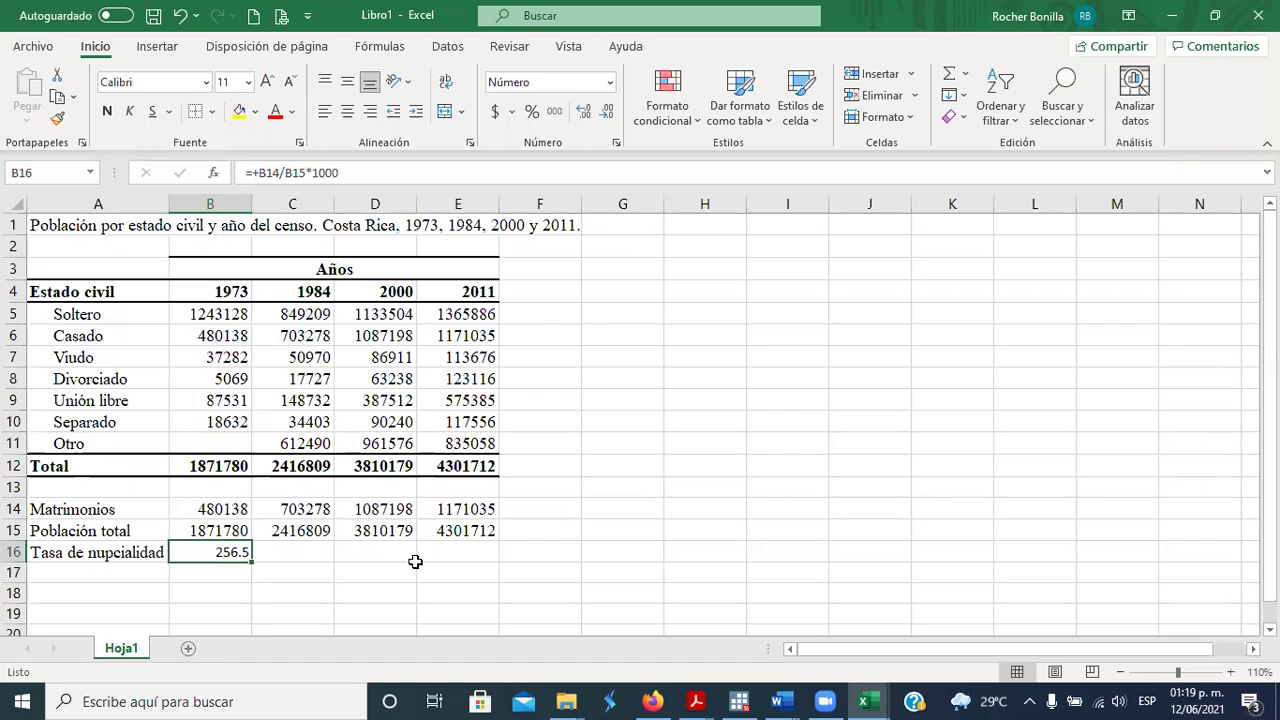
left_click(447, 556)
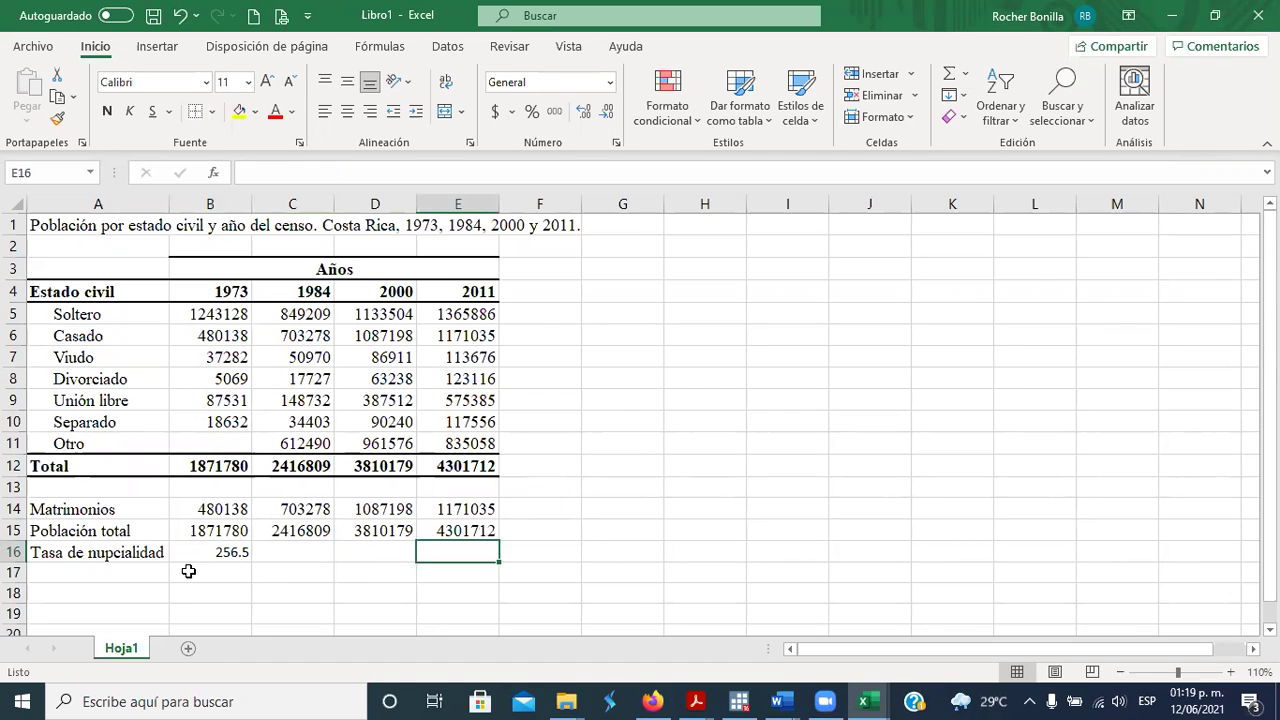
left_click(229, 558)
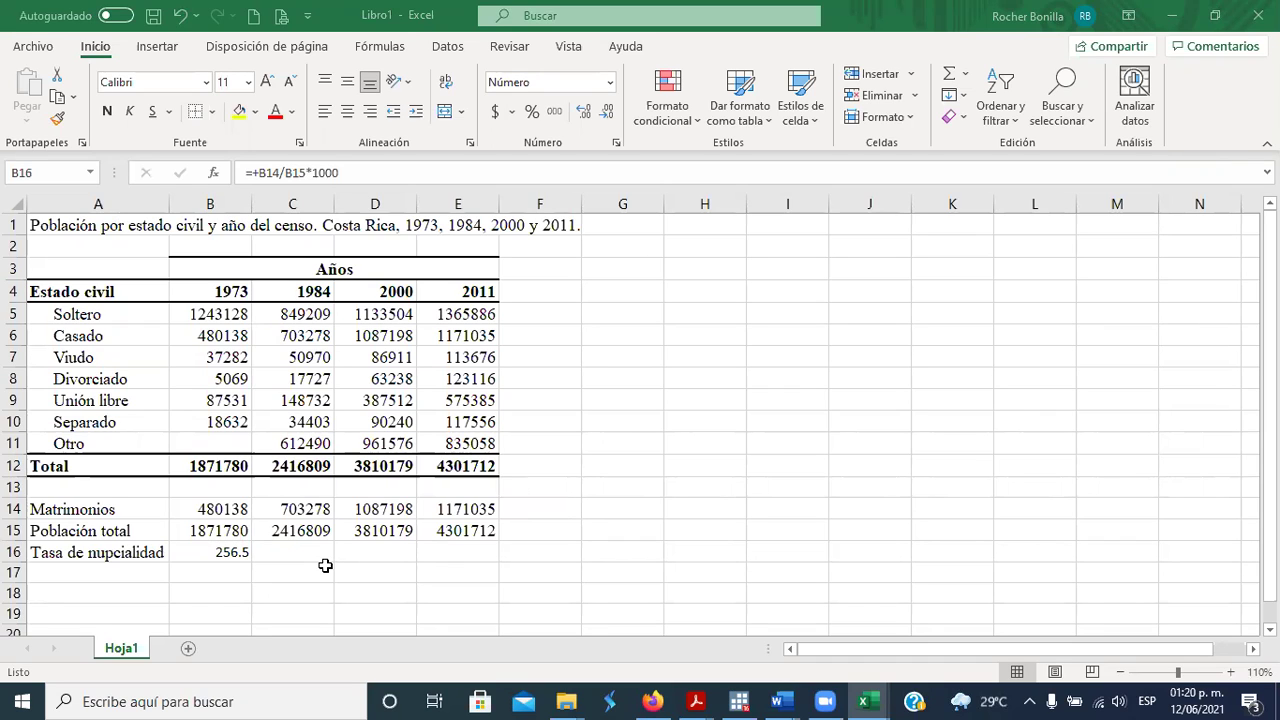
Set the font size of the 1973 marriage rate in B16 to 12
left_click(249, 556)
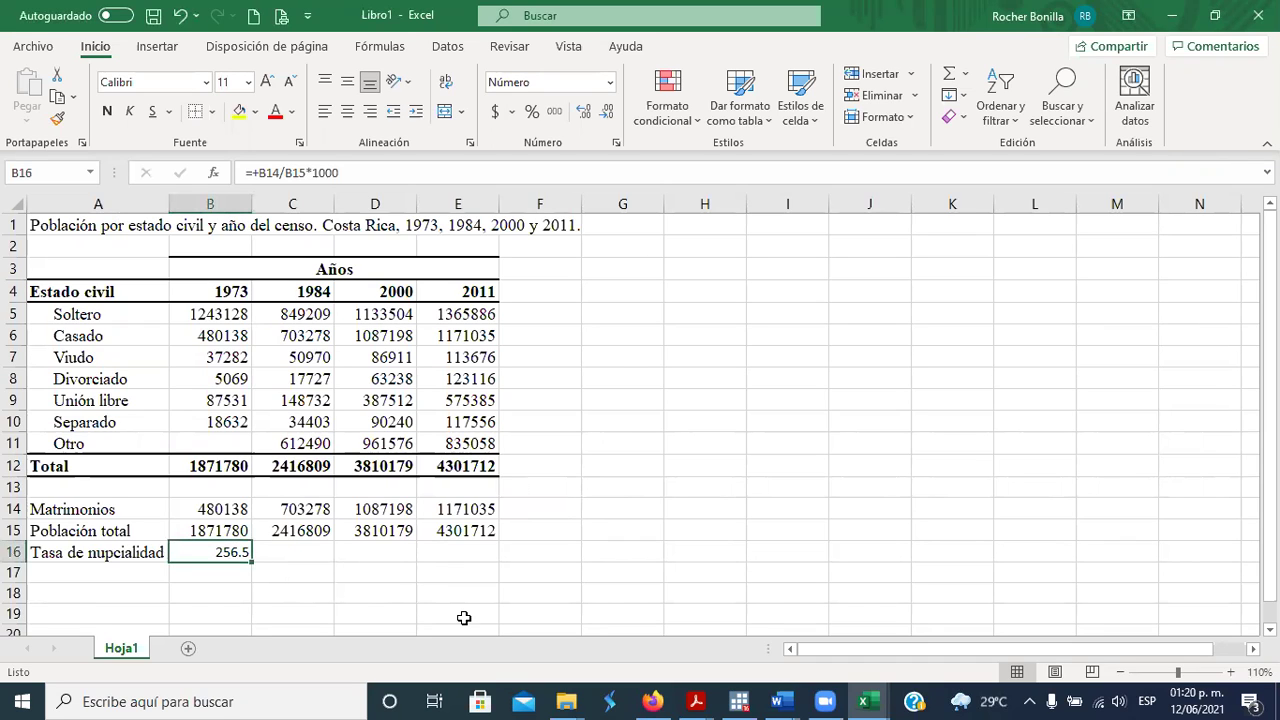
left_click(247, 82)
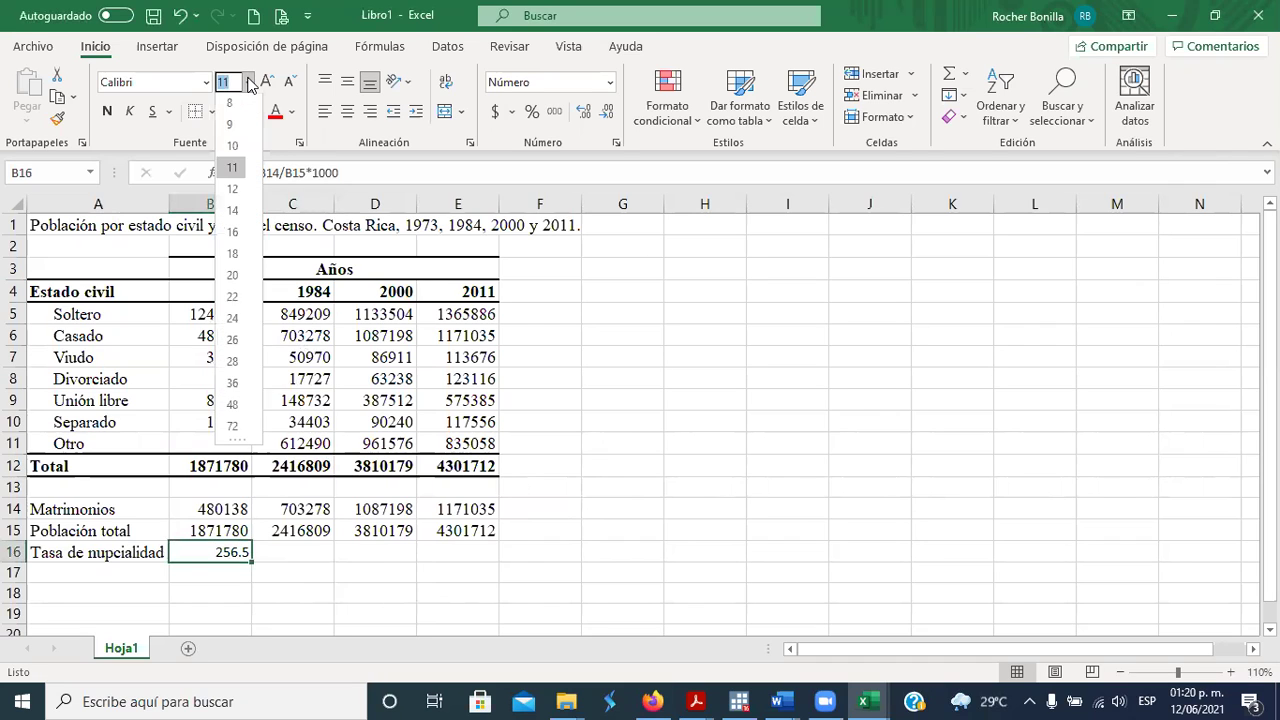
left_click(233, 192)
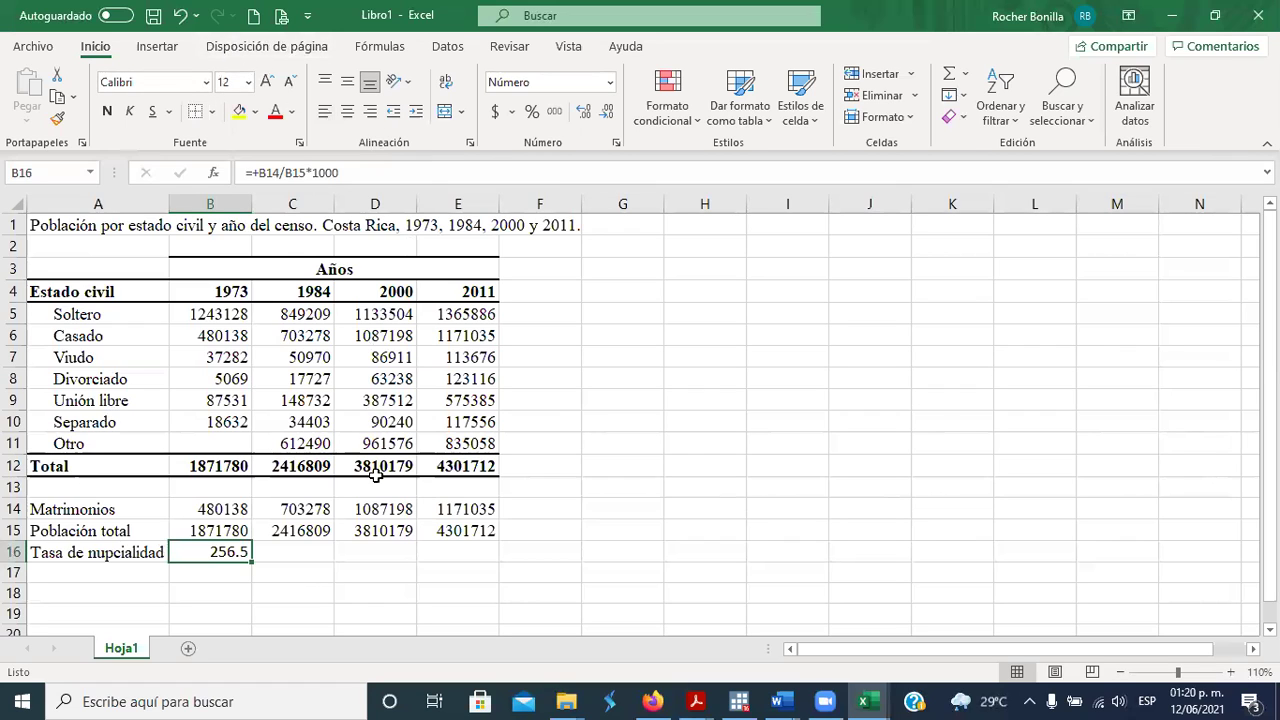
Copy the marriage rate formula from B16 across C16:E16 and check the formula for each census year
left_click(304, 550)
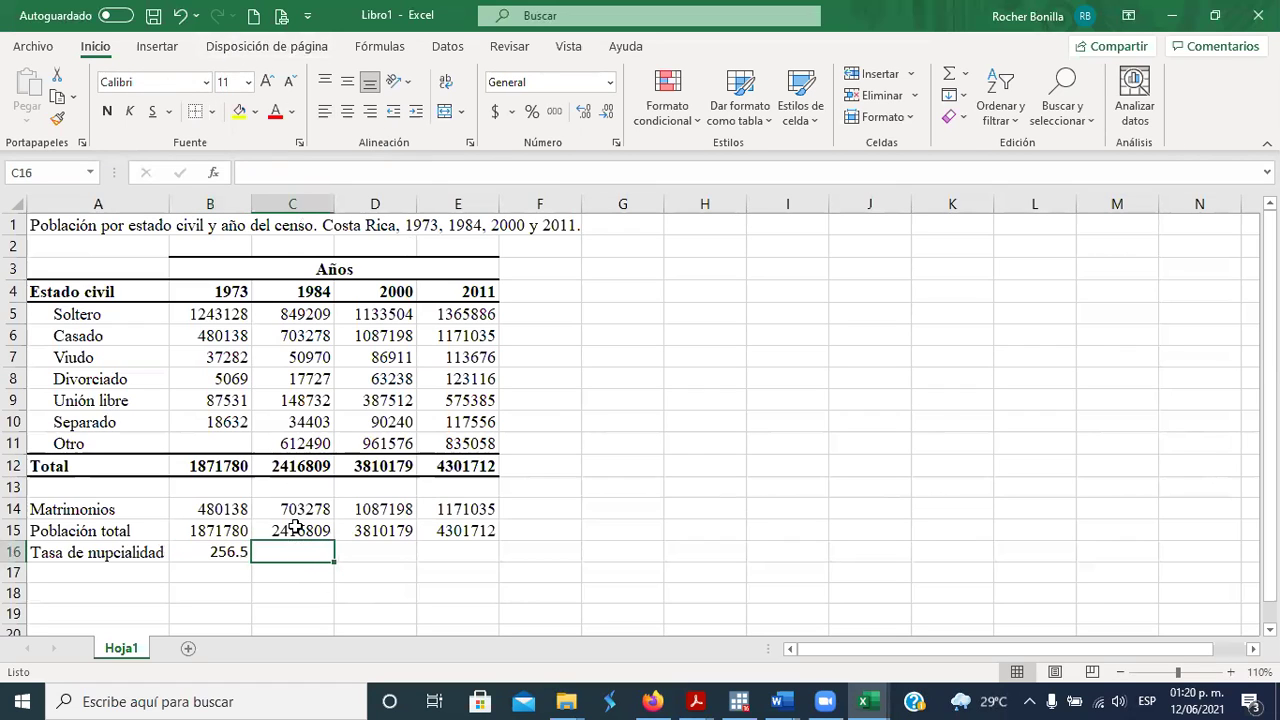
left_click(220, 552)
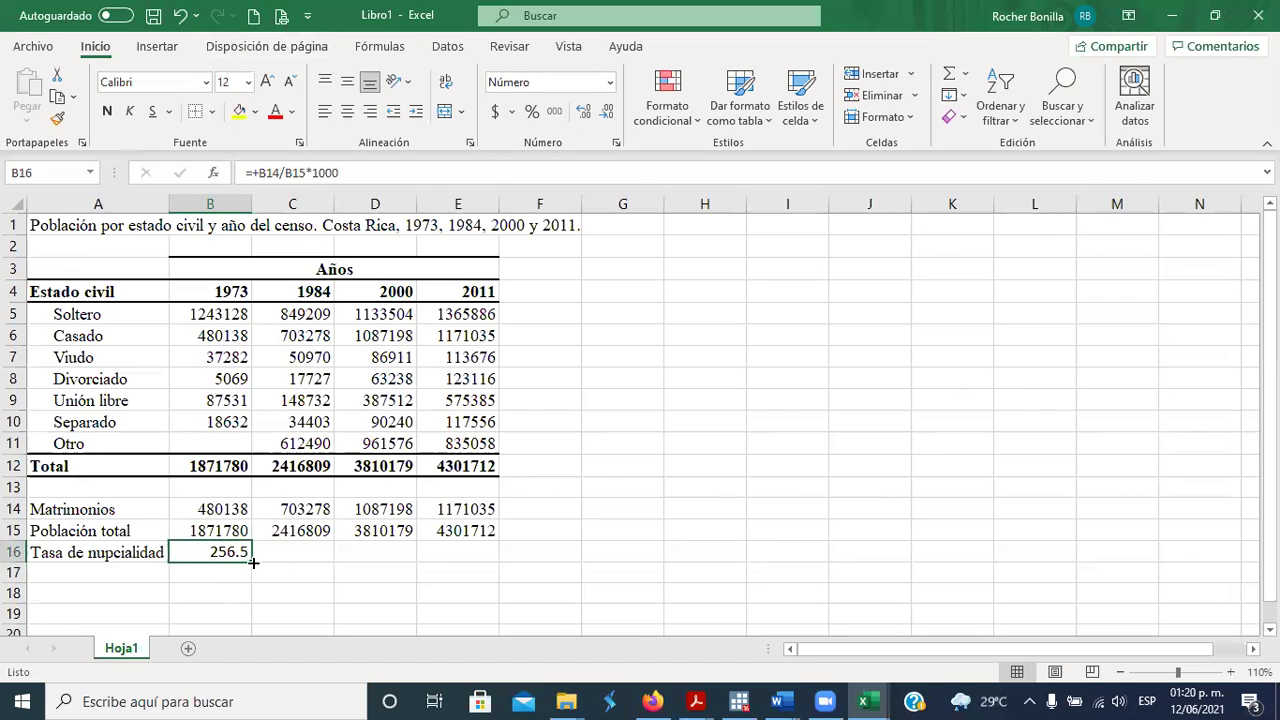
left_click_drag(253, 563, 471, 560)
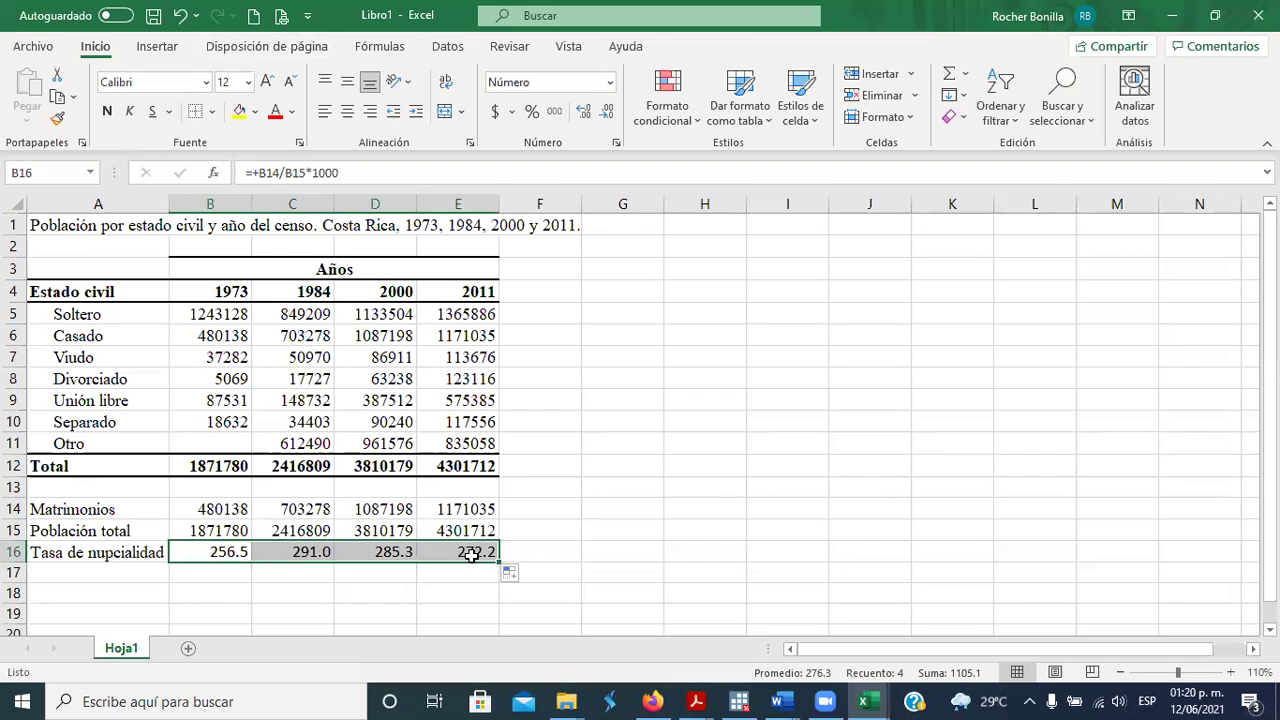
left_click(290, 551)
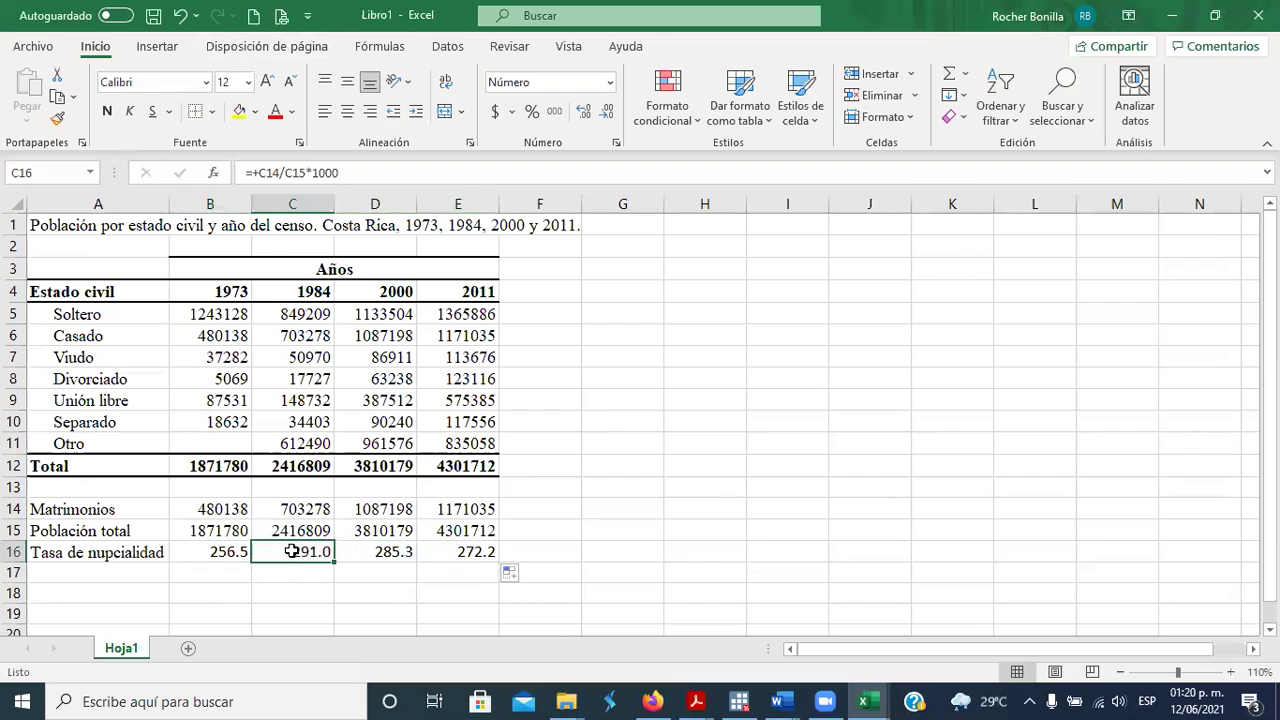
left_click(228, 557)
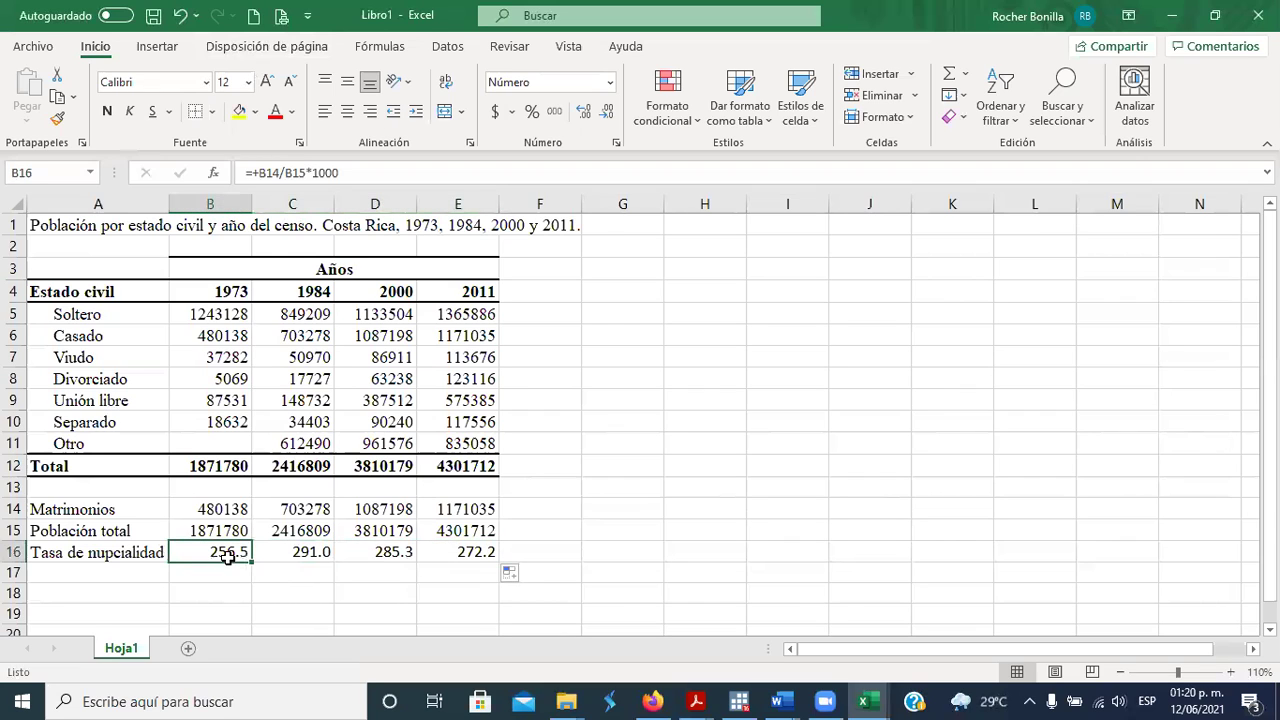
left_click(312, 555)
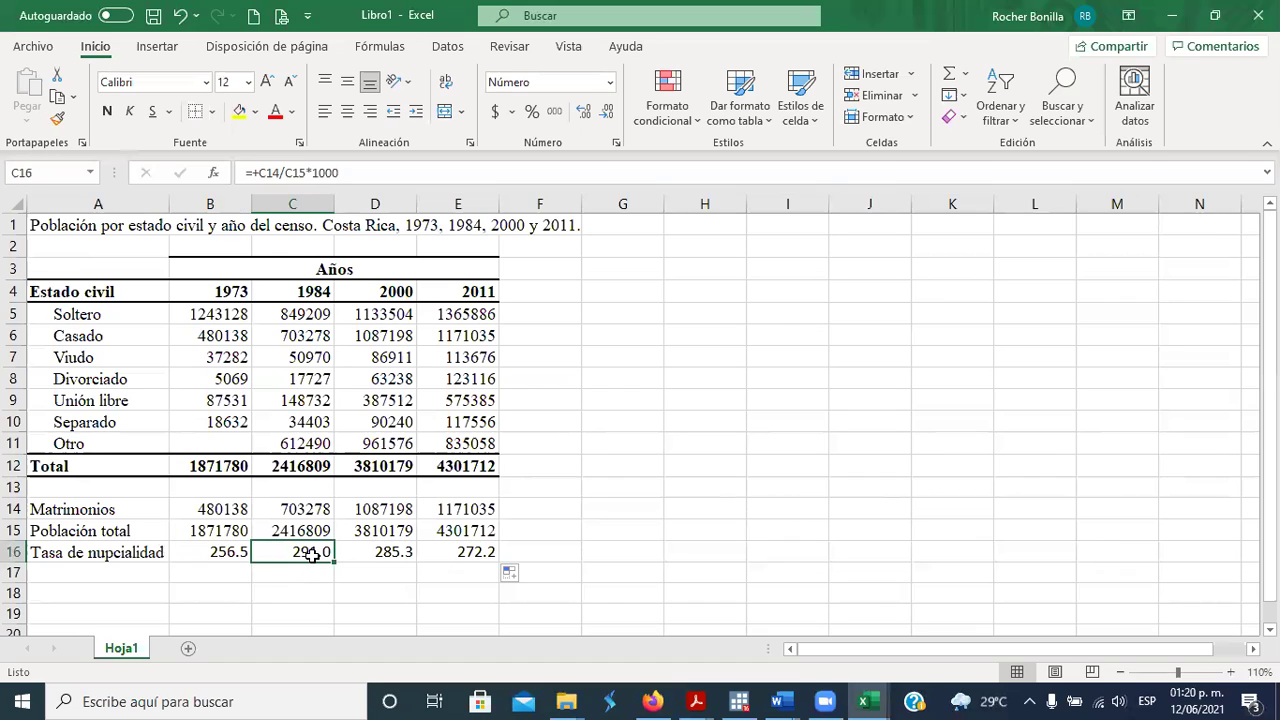
left_click(398, 555)
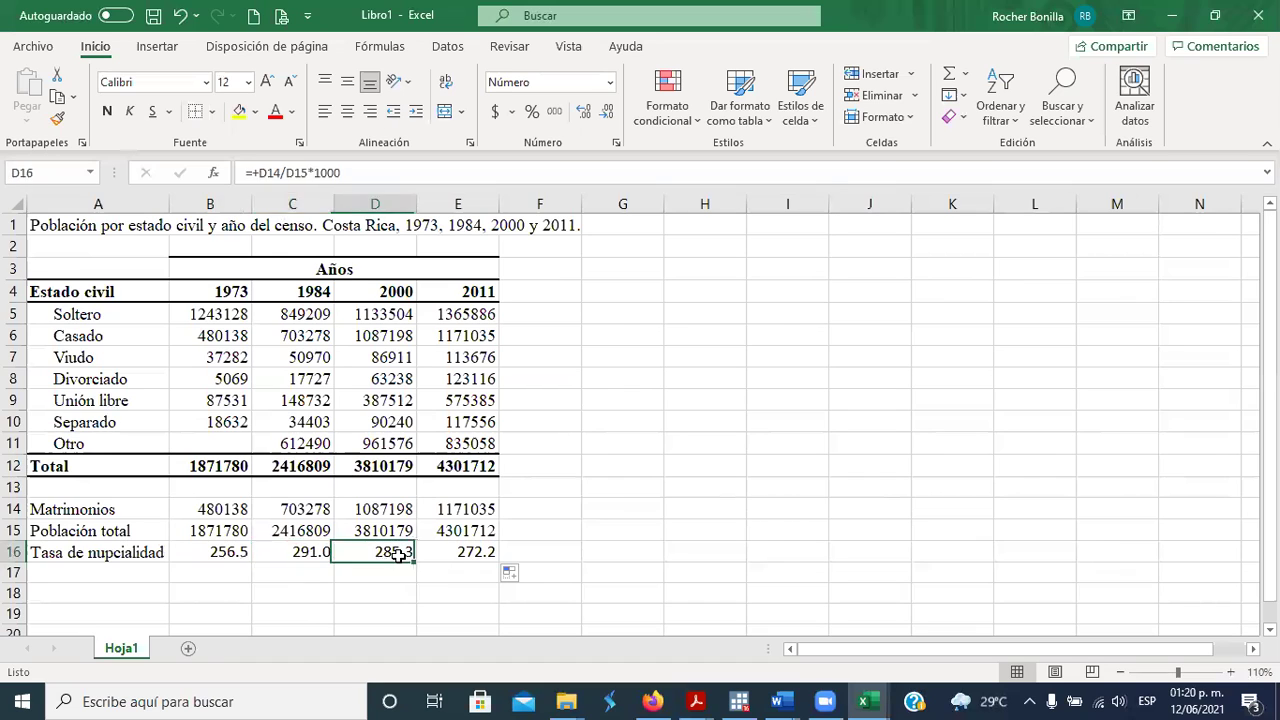
left_click(460, 555)
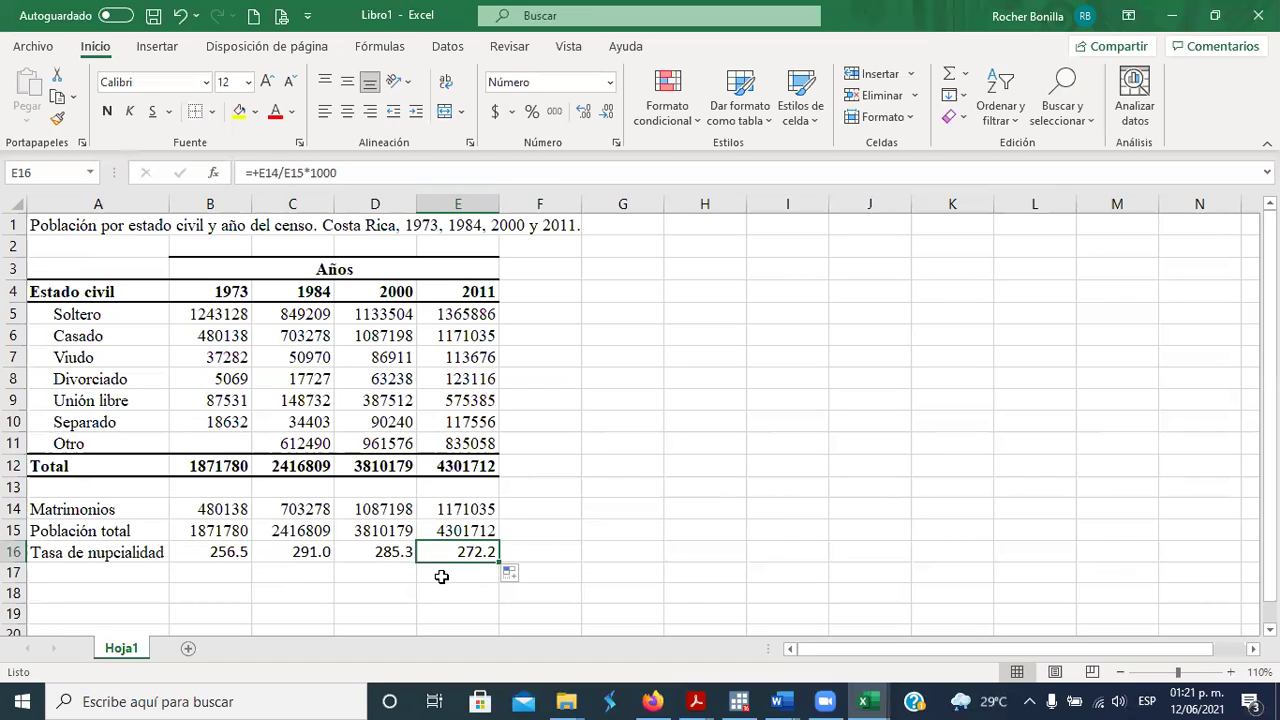
List the census years 1973, 1984, 2000 and 2011 down cells H5:H8
left_click(688, 318)
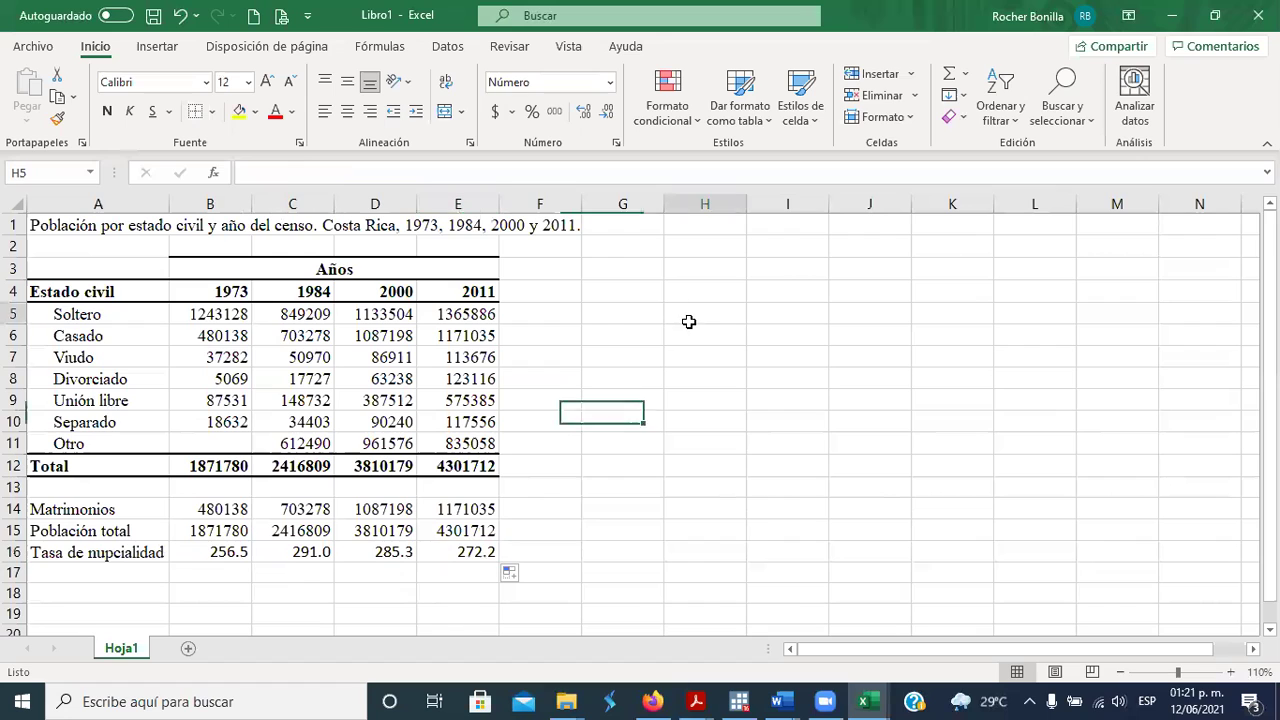
type("1973")
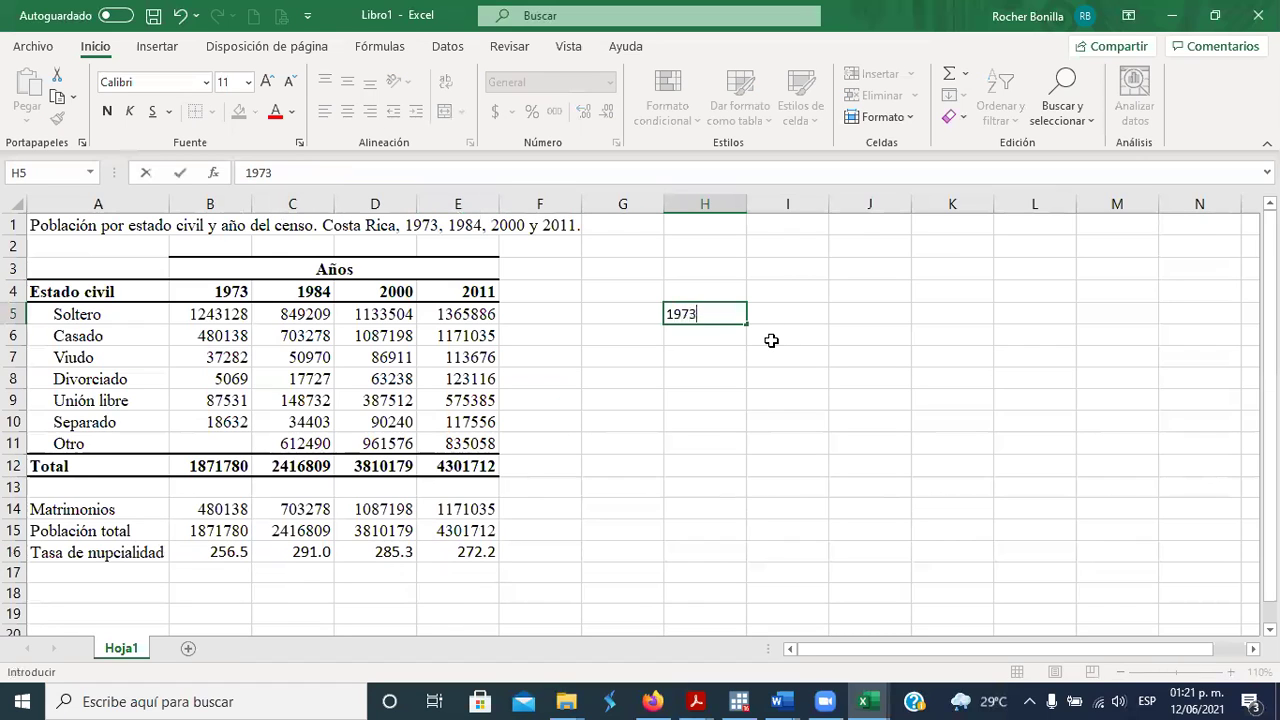
key("Return")
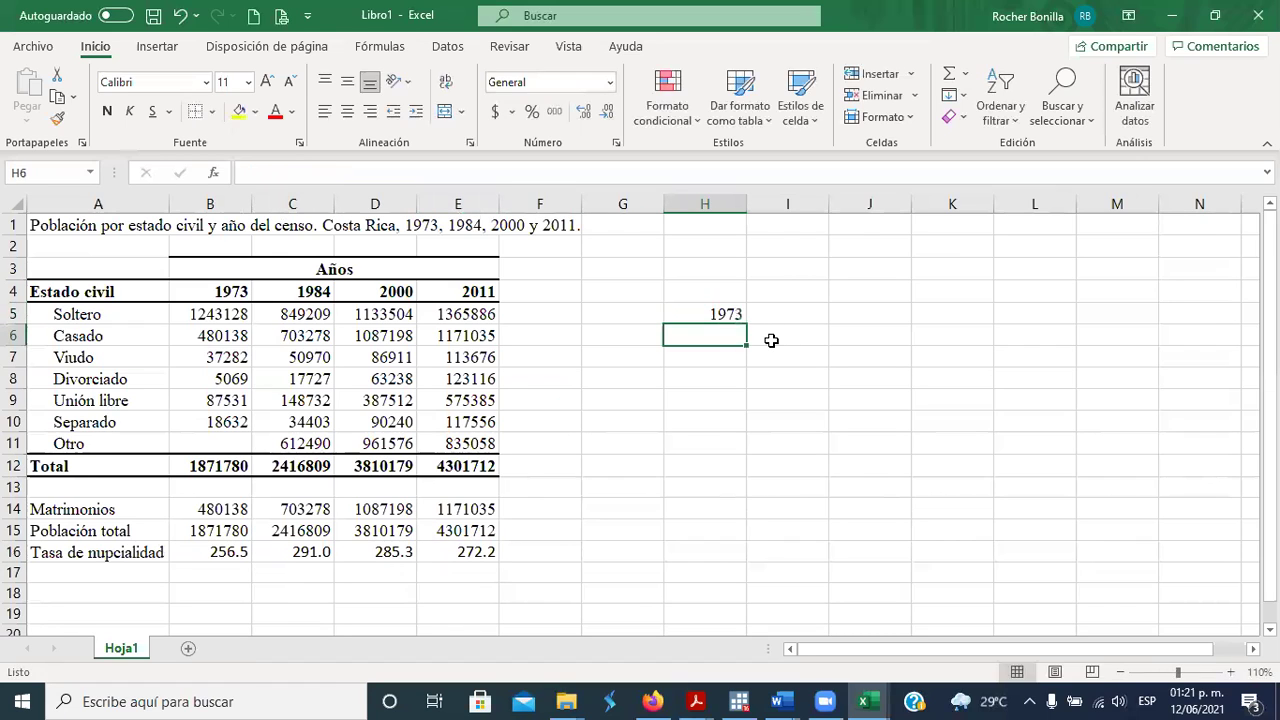
type("1984")
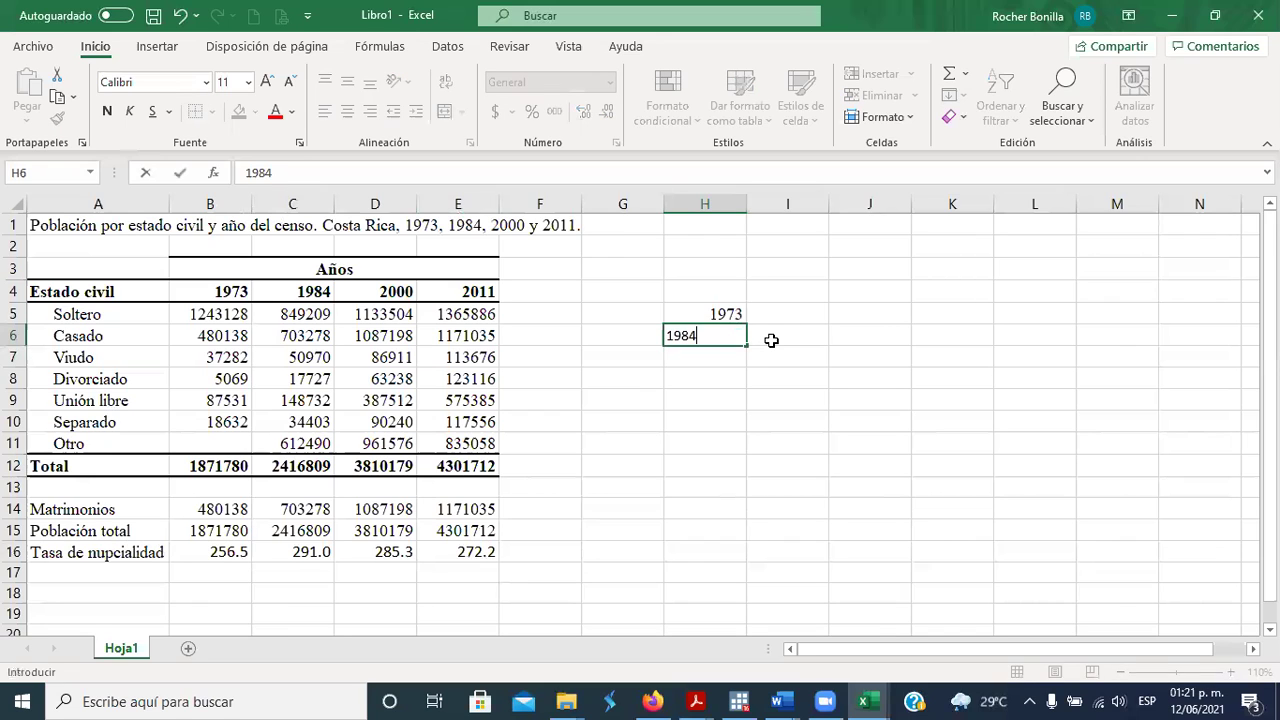
key("Return")
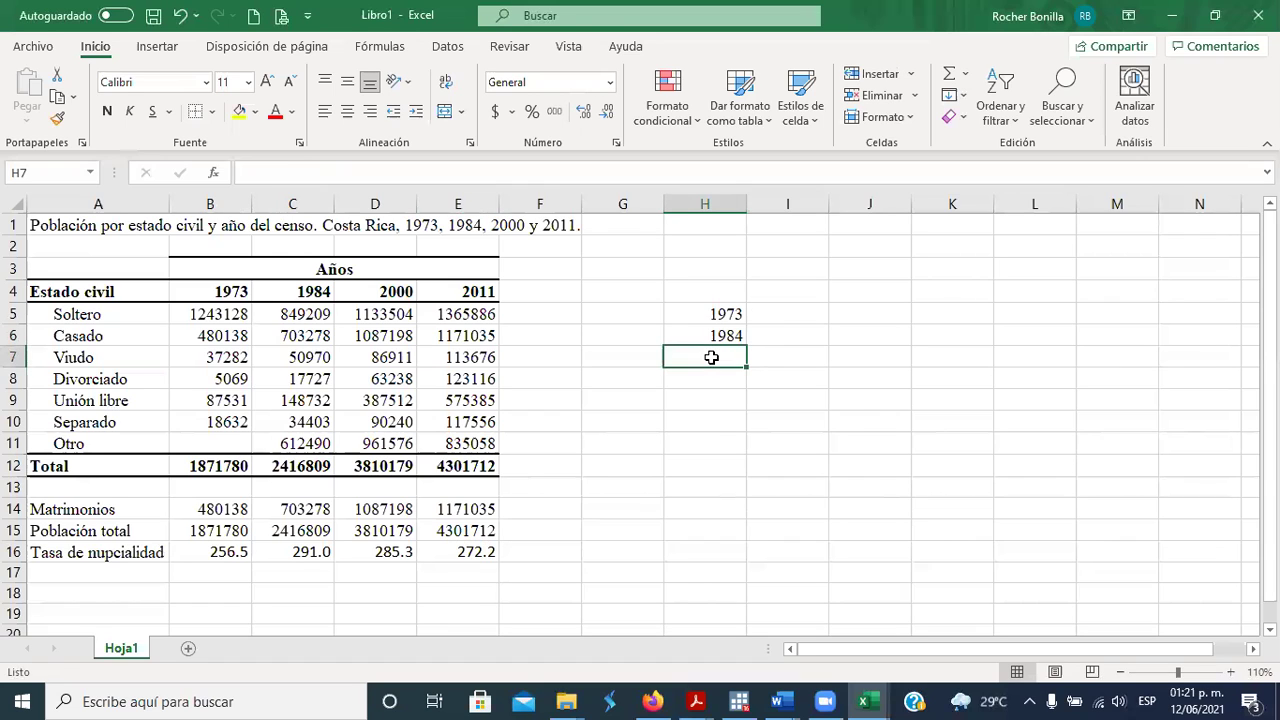
type("2000")
key("Return")
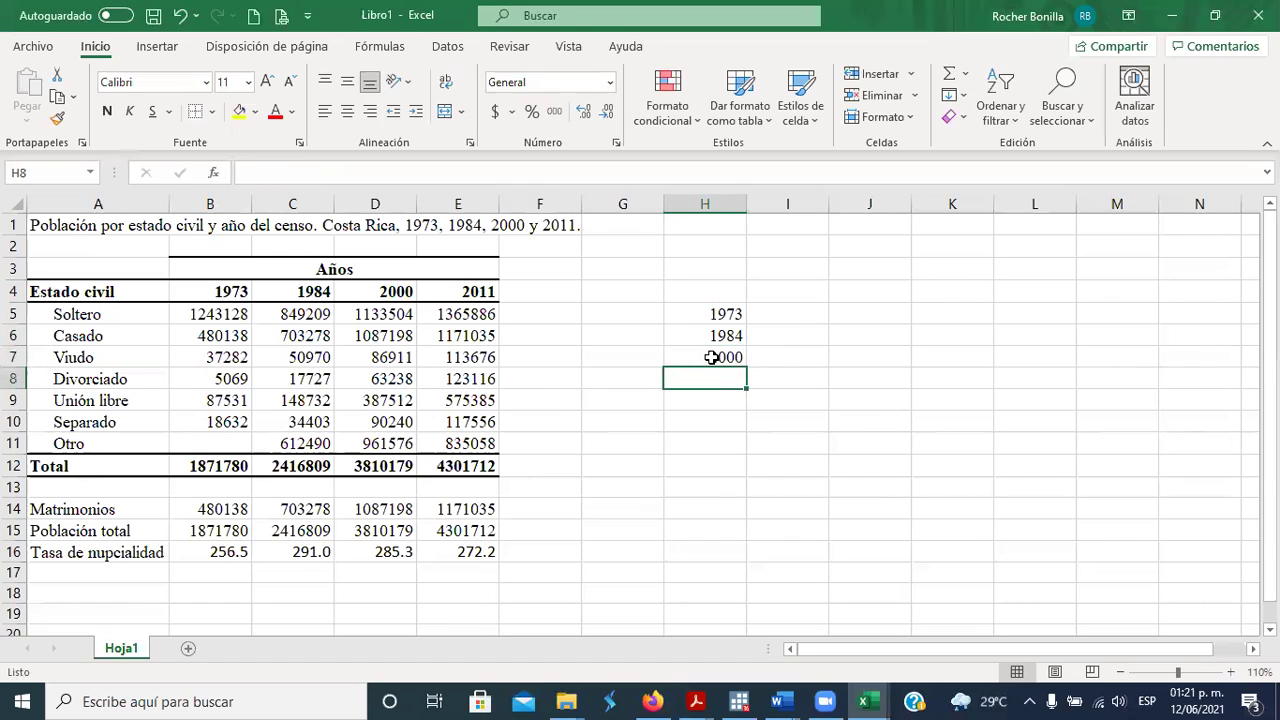
type("2011")
key("Return")
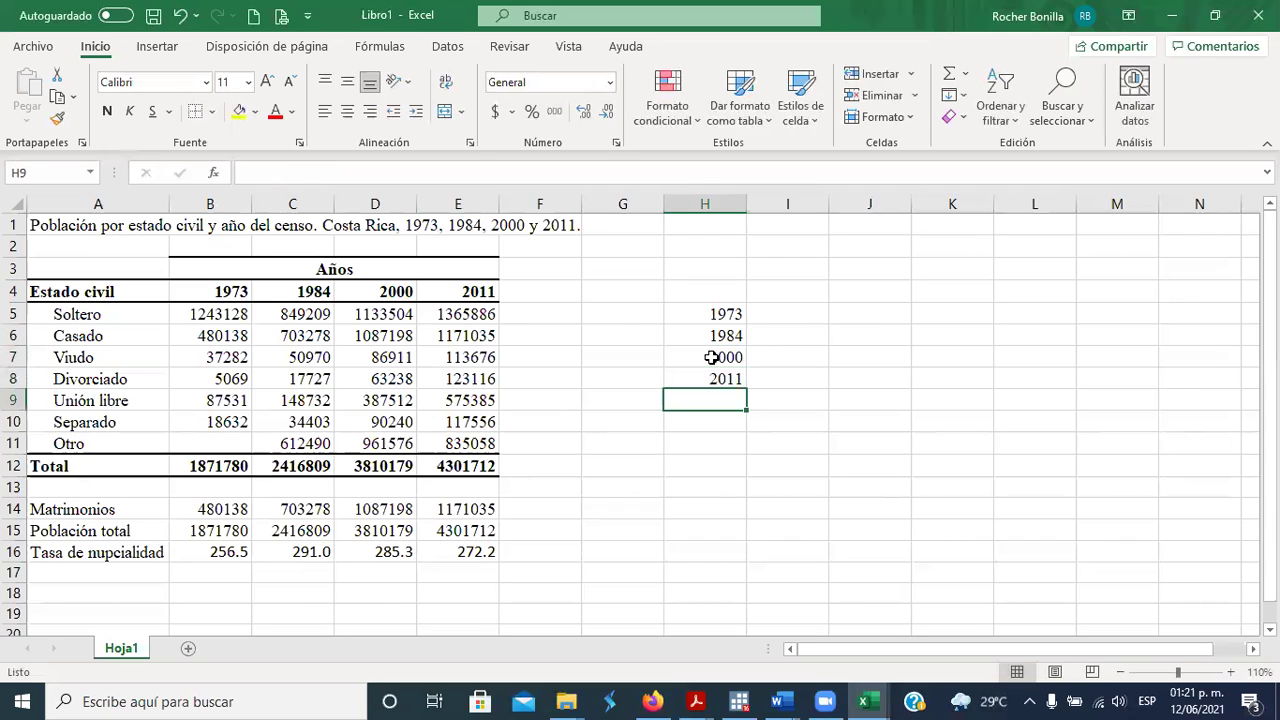
Enter the marriage rates 256.5, 291.0, 285.3 and 272.2 beside their years in I5:I8
left_click(791, 309)
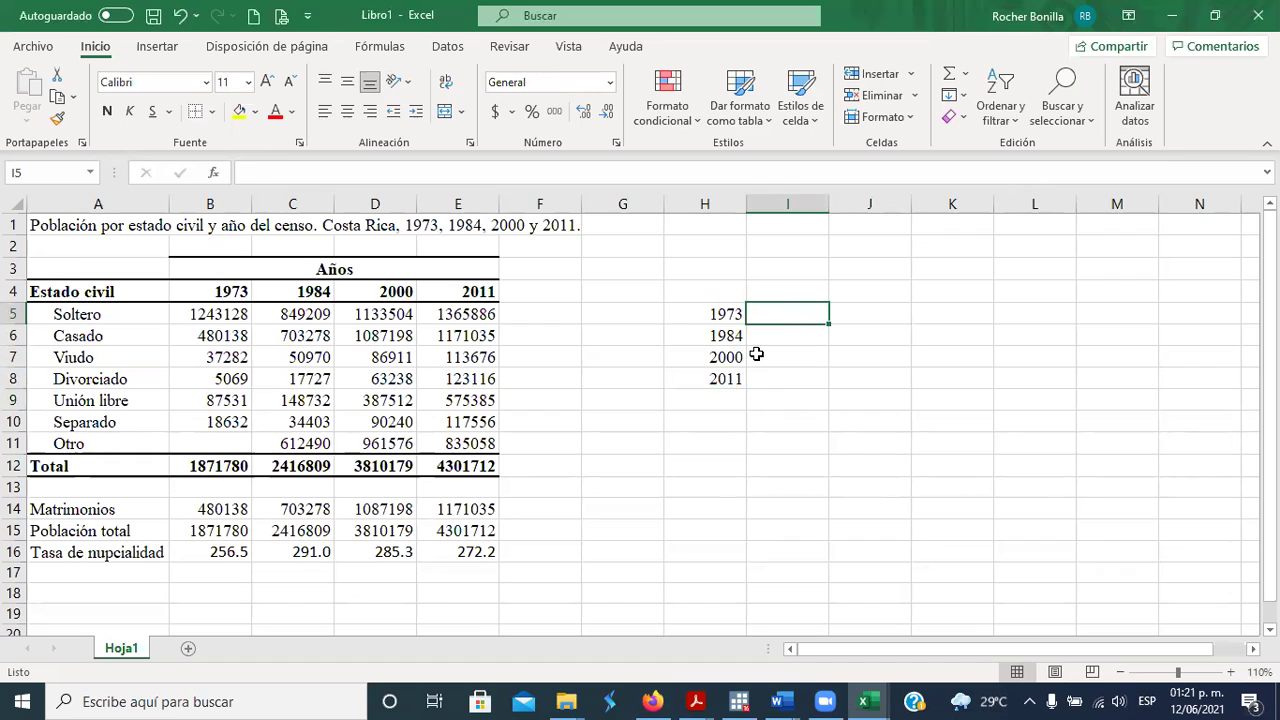
type("256.5")
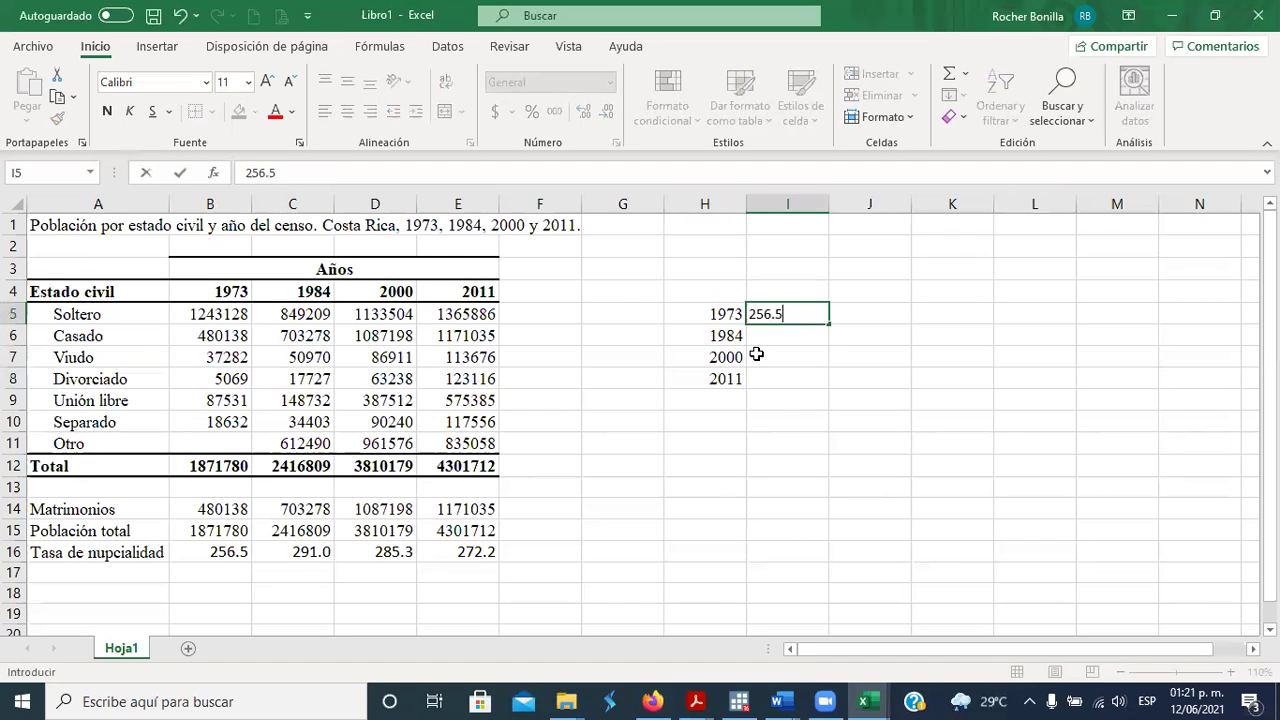
key("Return")
type("2")
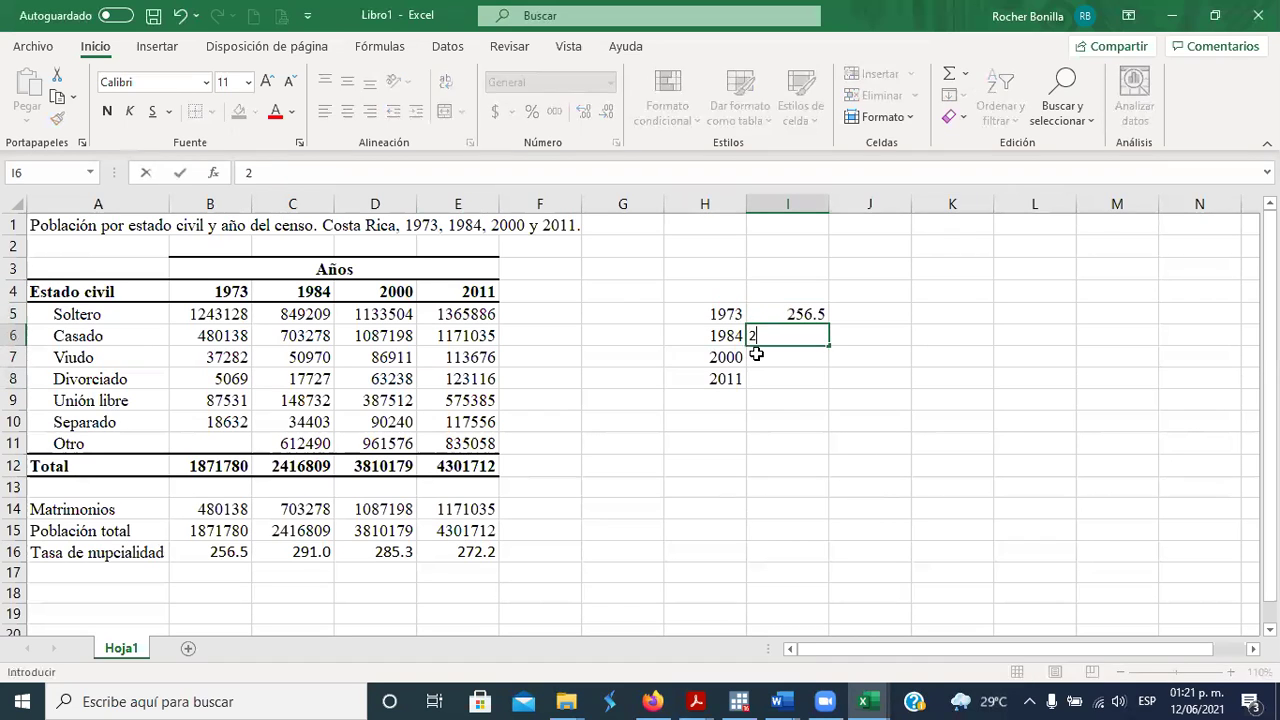
type("91.0")
key("Return")
type("285.3")
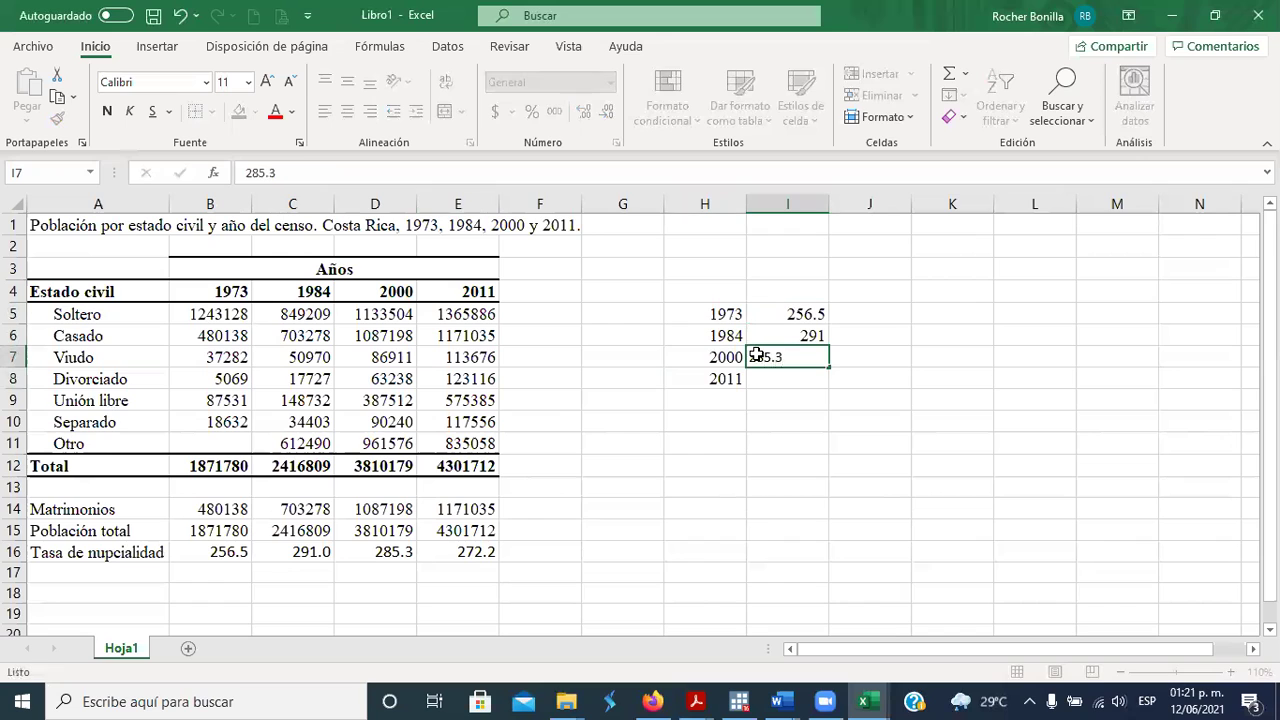
key("Return")
type("2")
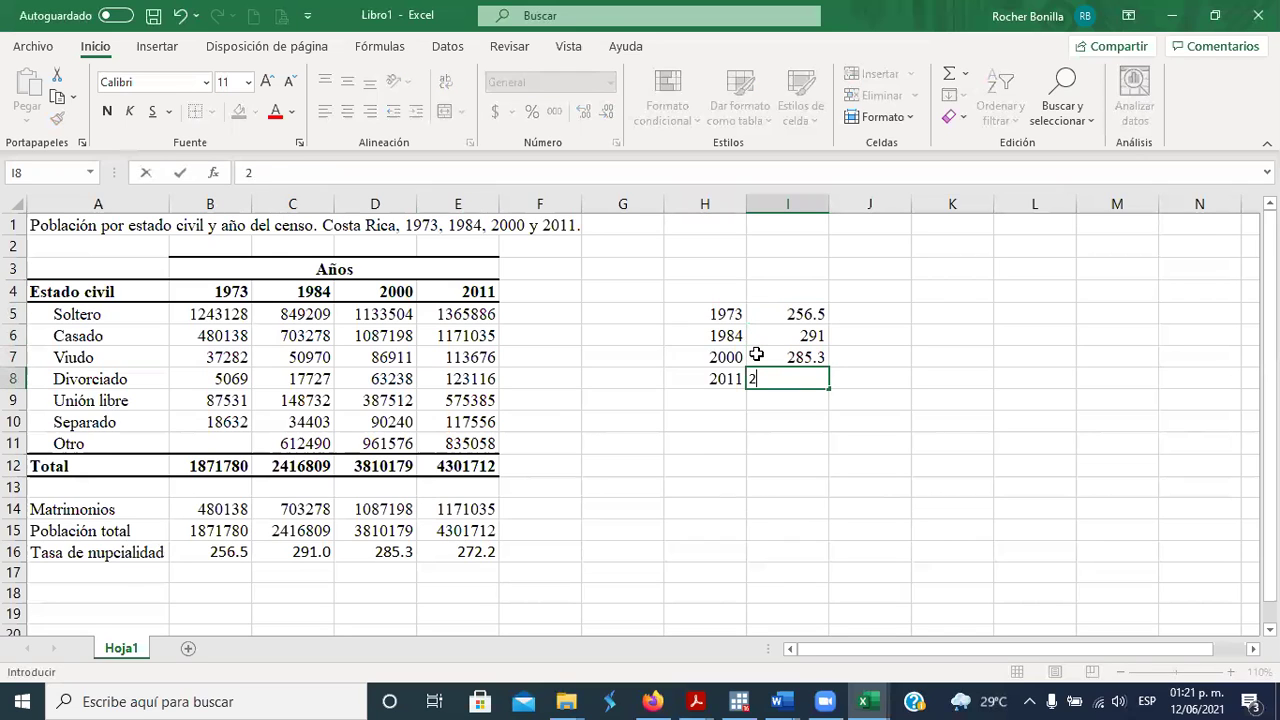
type("72.2")
key("Return")
Add the heading Nupcialidad above the rates in I4
left_click(812, 293)
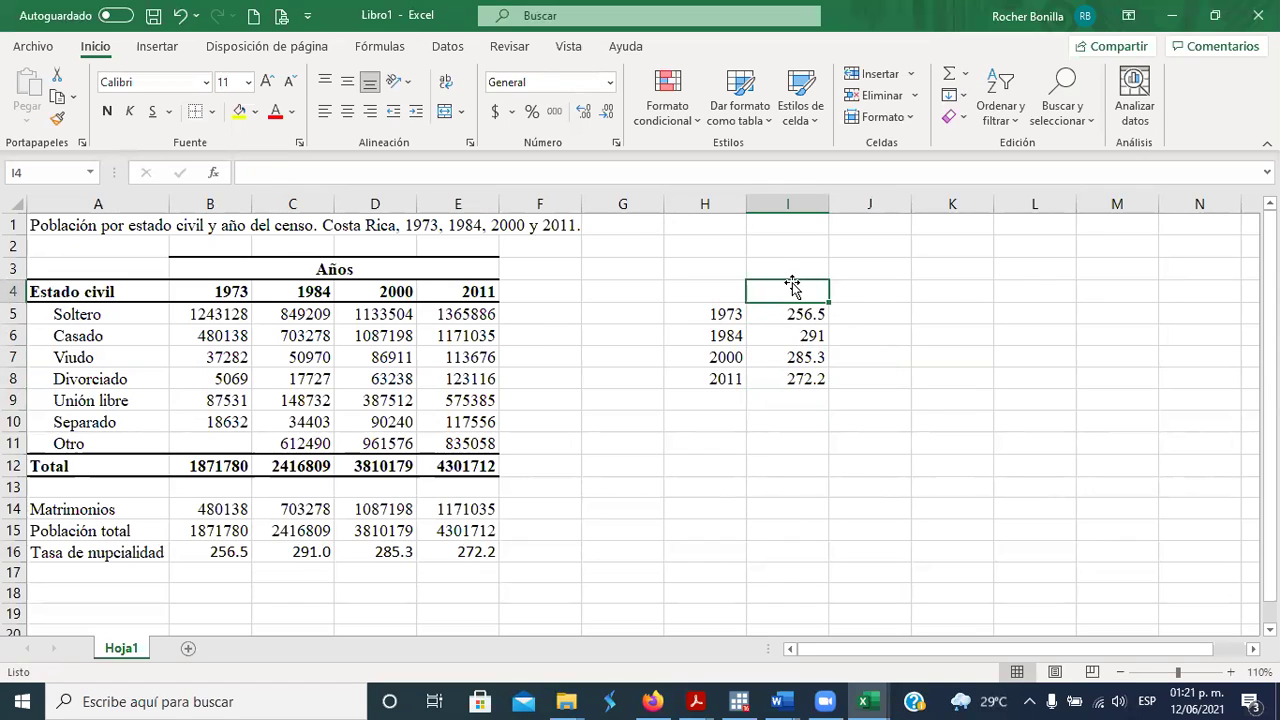
type("Nup")
key("BackSpace")
key("BackSpace")
key("BackSpace")
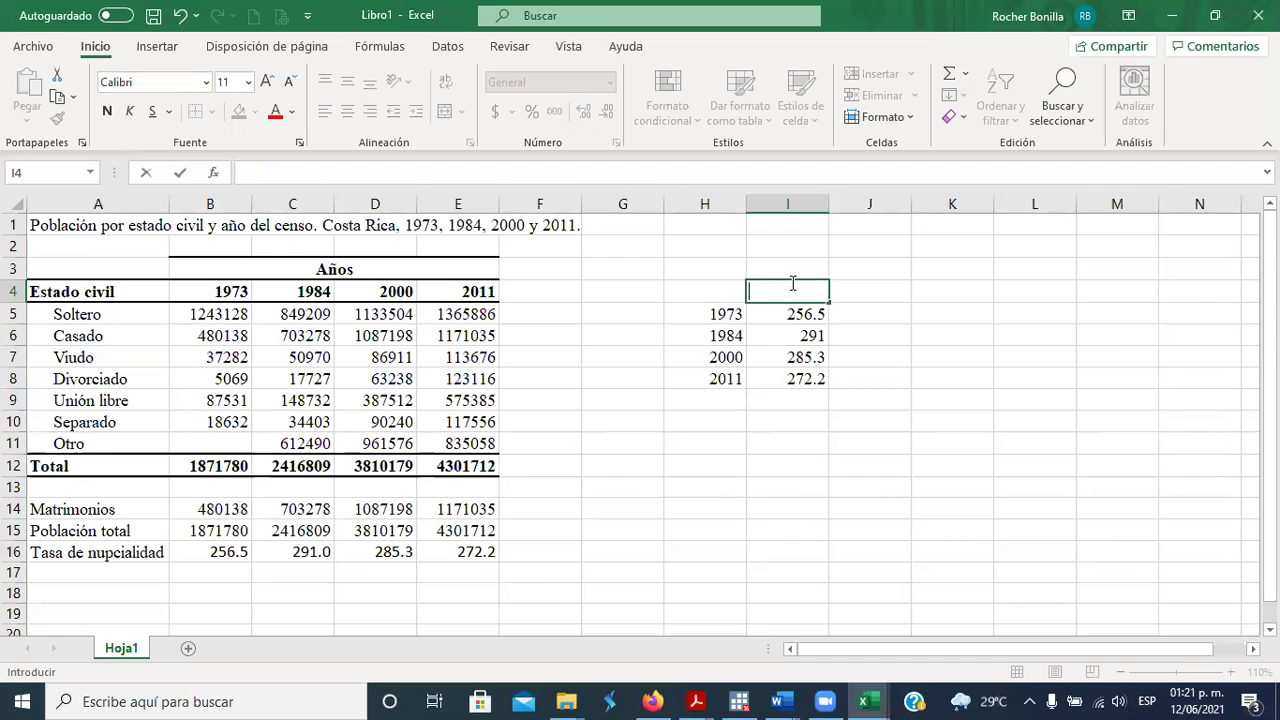
type("Nupcialidad")
key("Return")
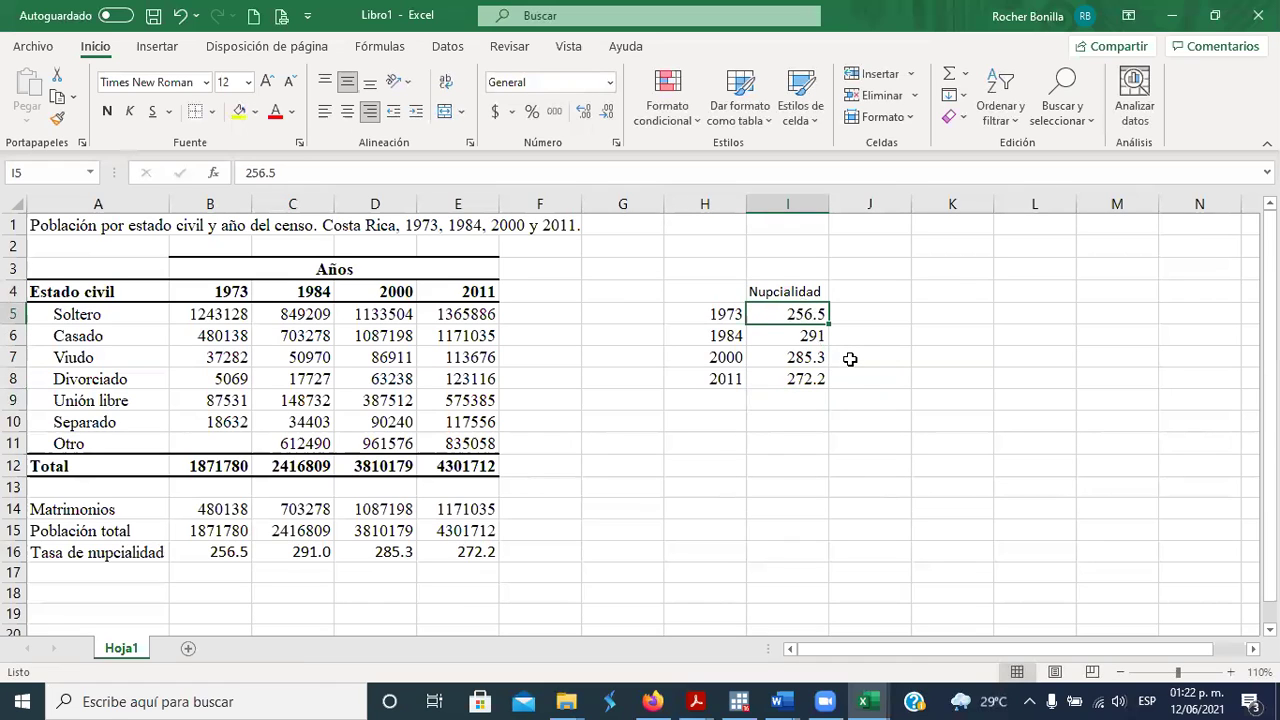
Add the heading Año above the census years in H4
left_click(933, 309)
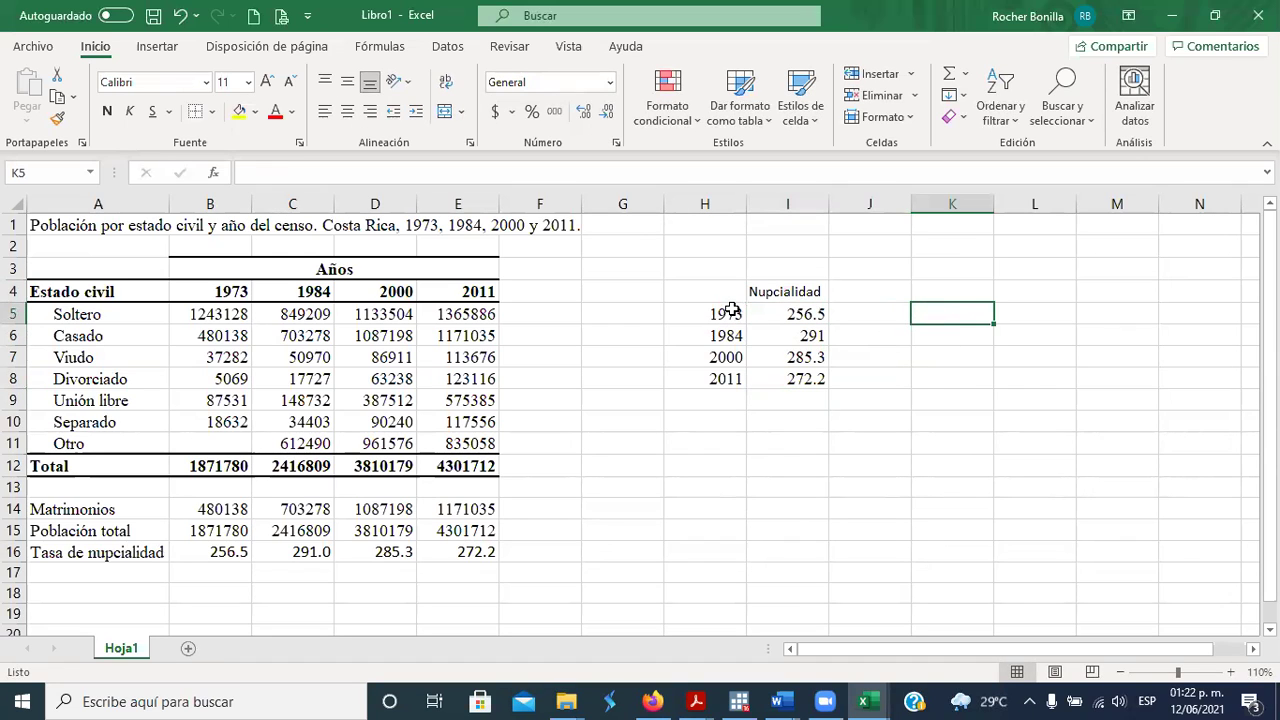
left_click_drag(733, 310, 775, 384)
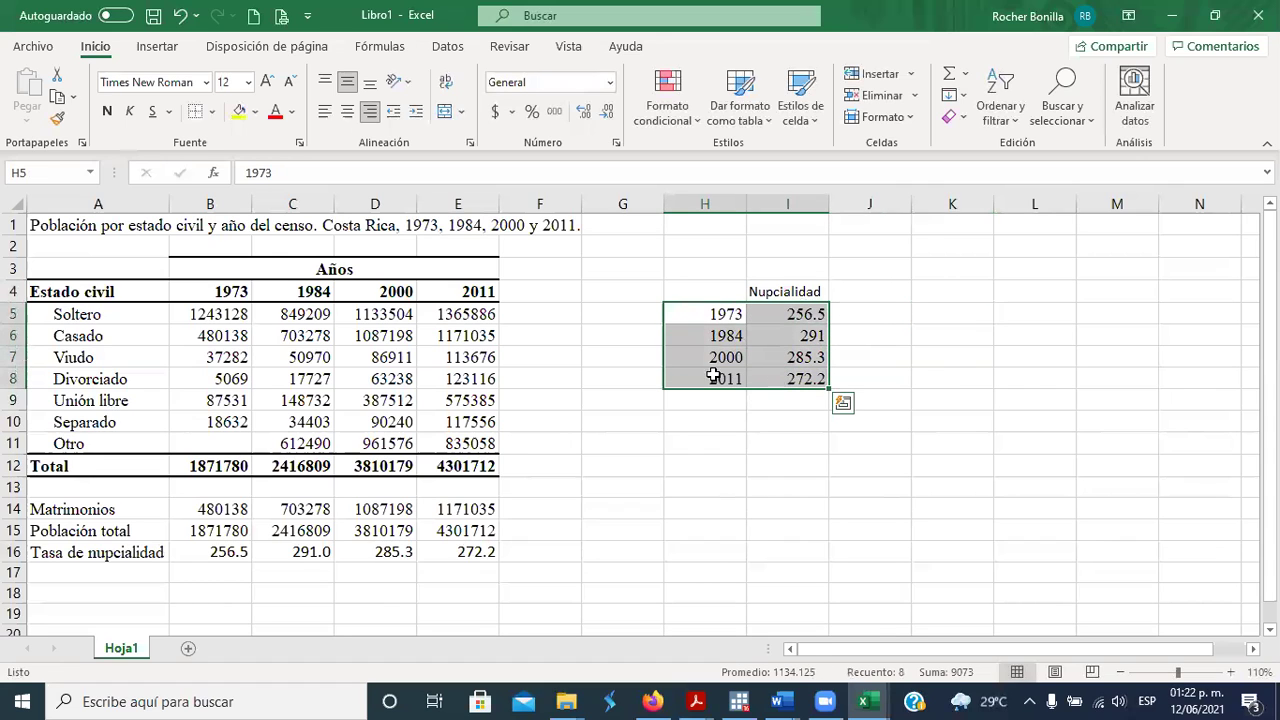
left_click(728, 292)
type("Año")
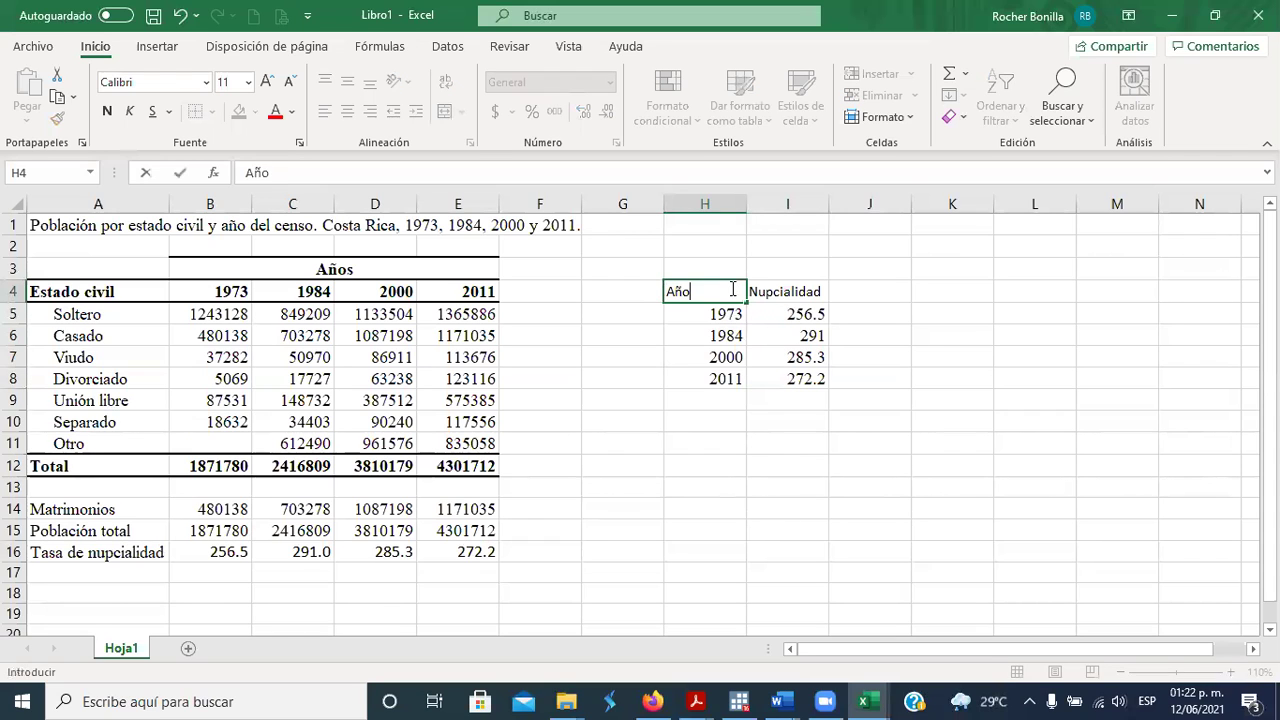
key("Return")
Insert a scatter chart with smooth lines and no markers from the years and rates in H5:I8
left_click_drag(718, 316, 763, 380)
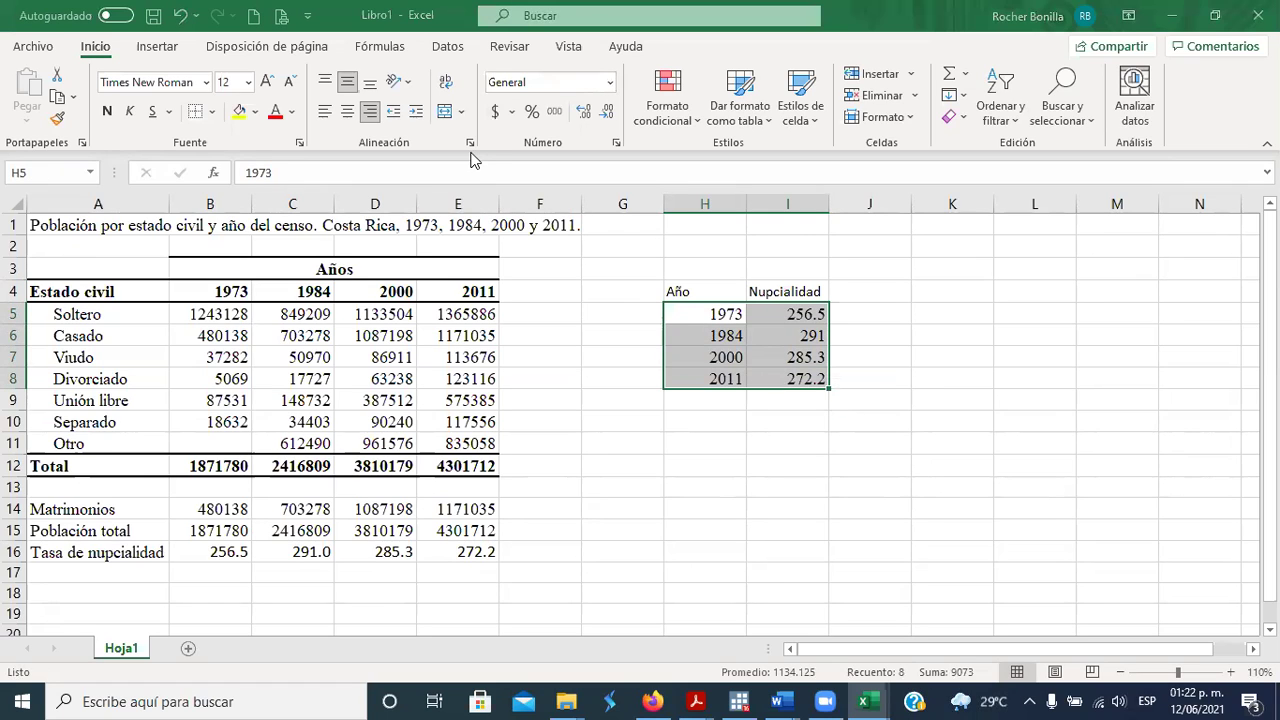
left_click(156, 57)
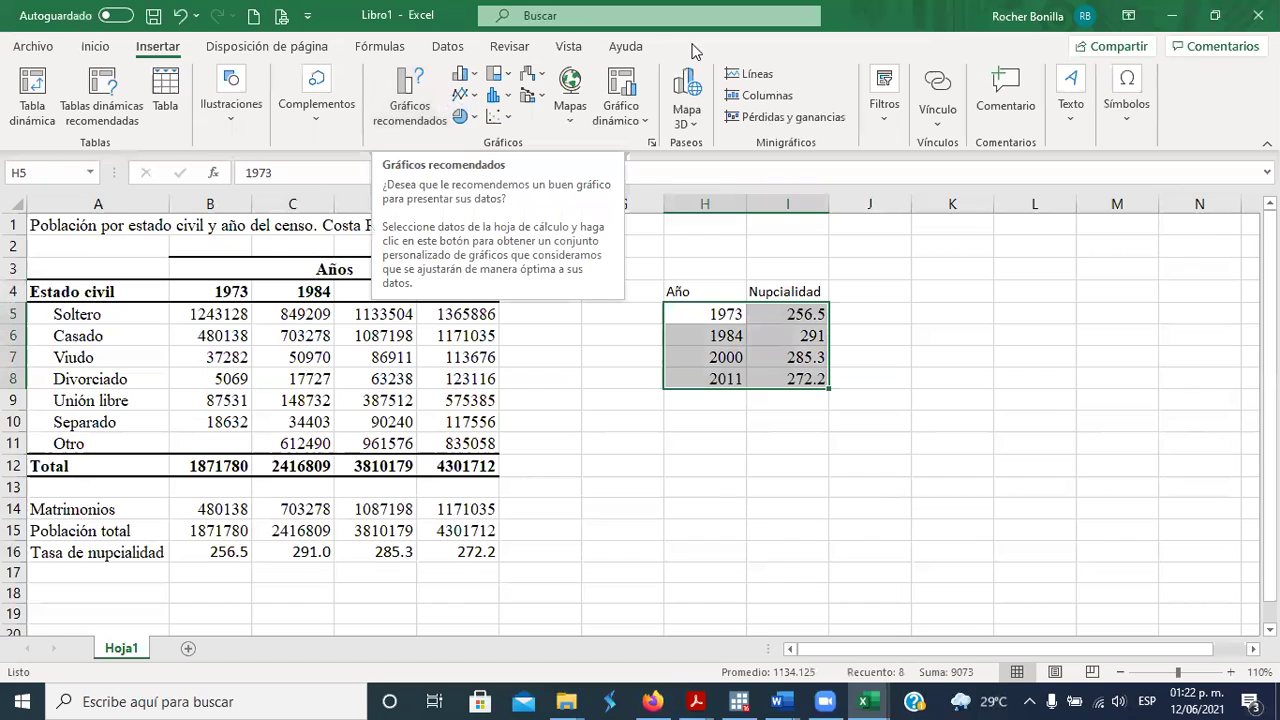
left_click(507, 120)
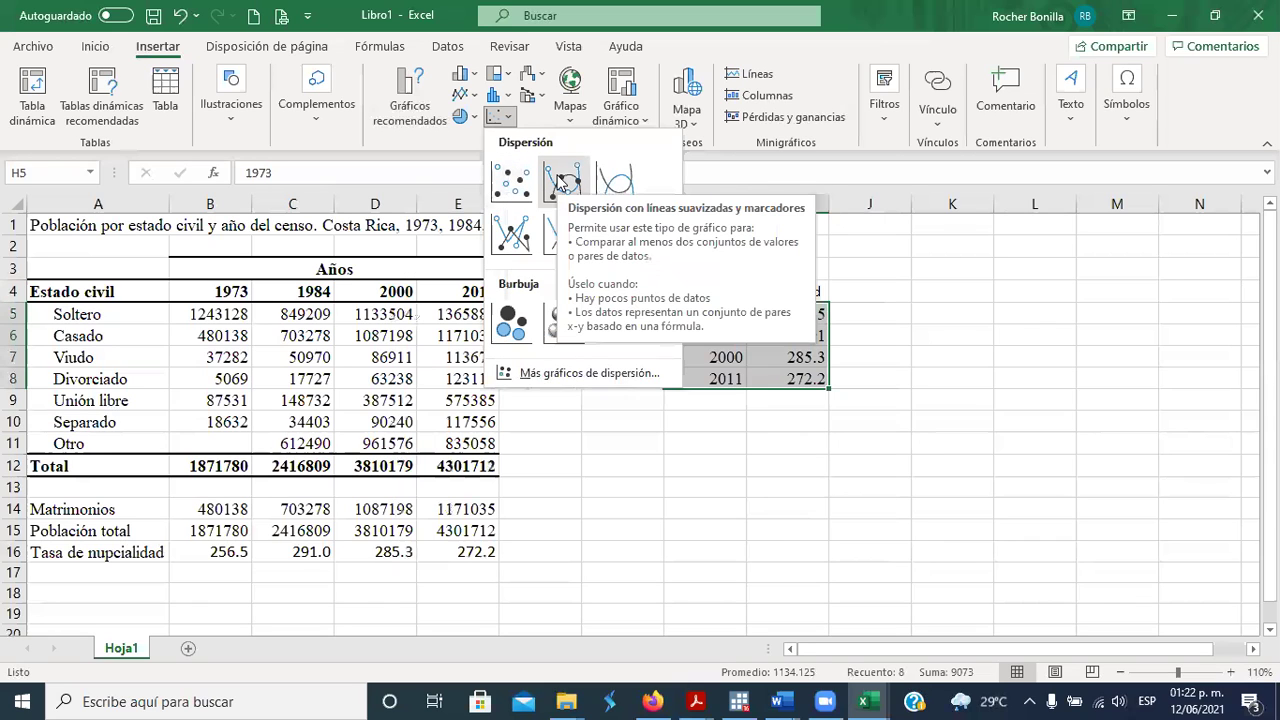
left_click(614, 192)
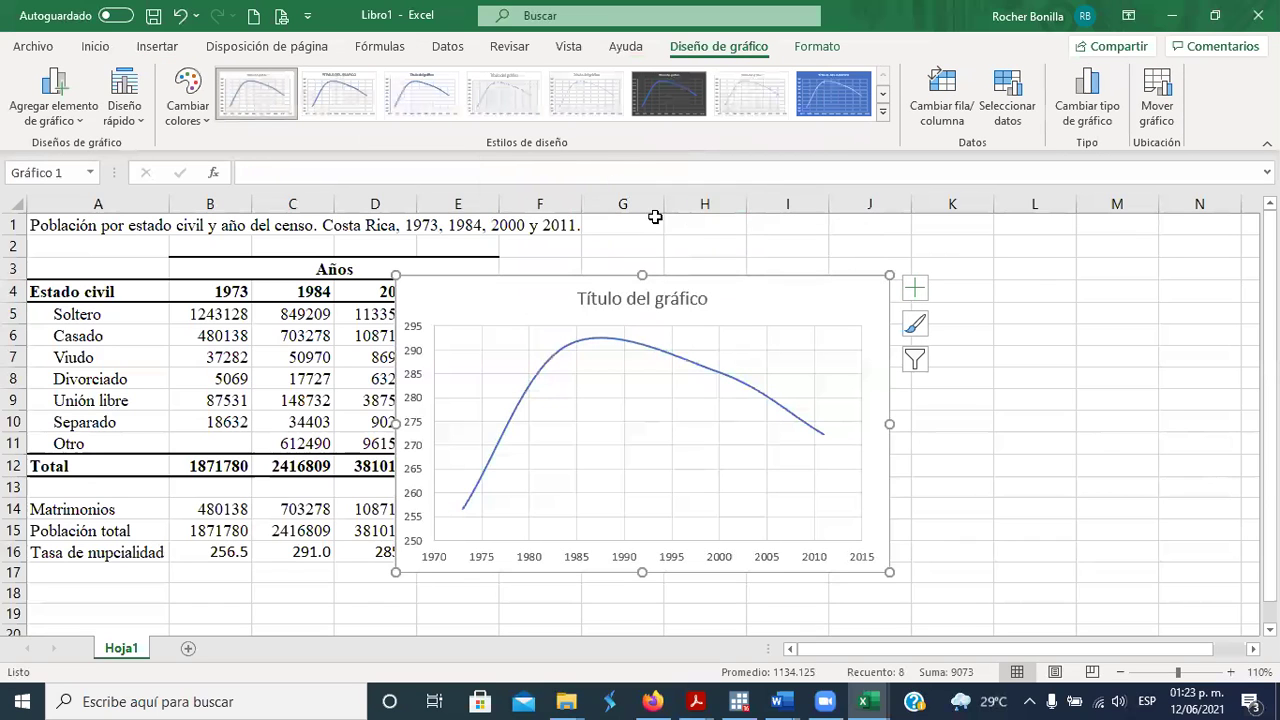
Shrink the chart and place it beside the year and rate table, over columns J to N
left_click(655, 303)
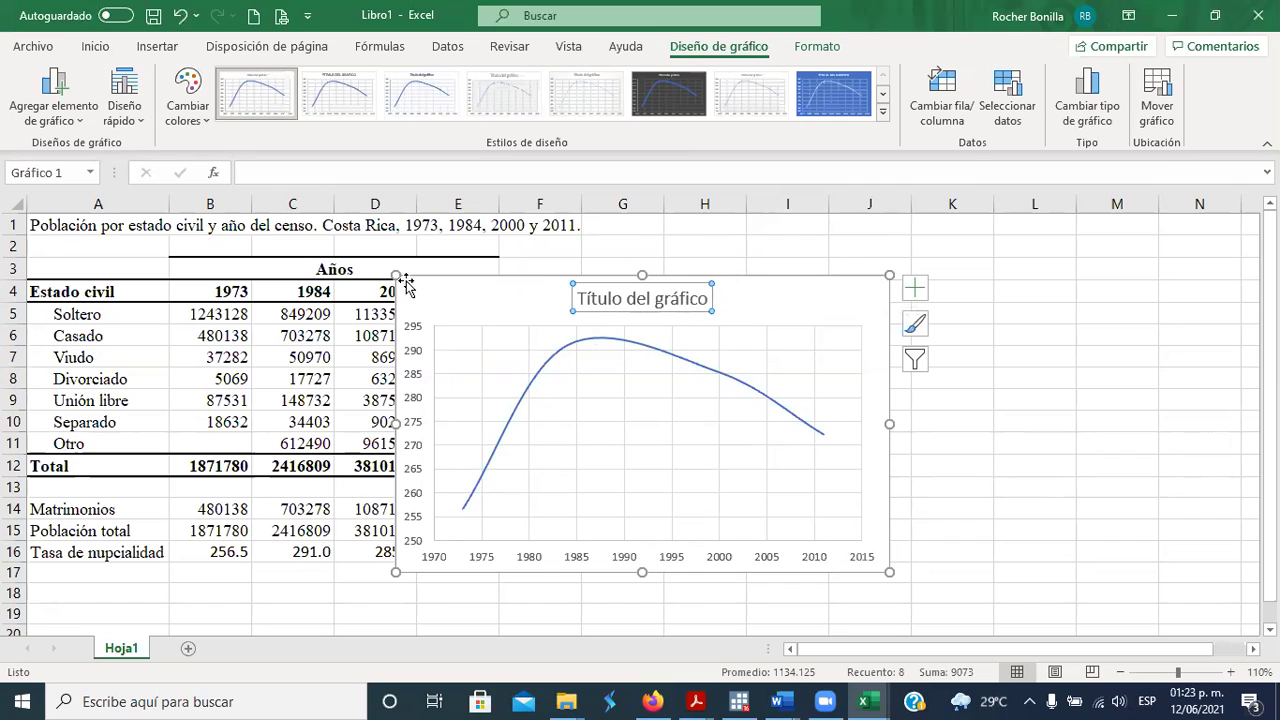
left_click_drag(391, 272, 478, 334)
left_click_drag(600, 351, 966, 229)
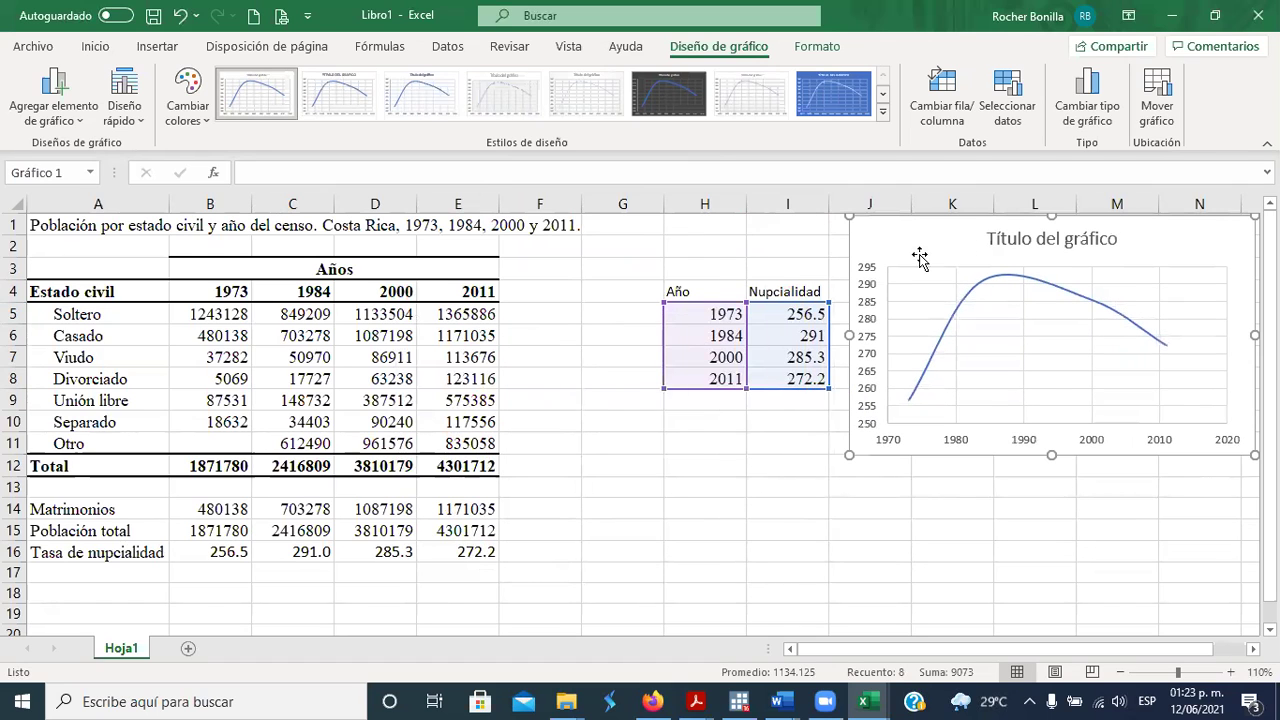
Change the chart's title to Tasa de nupcialidad
left_click(1046, 240)
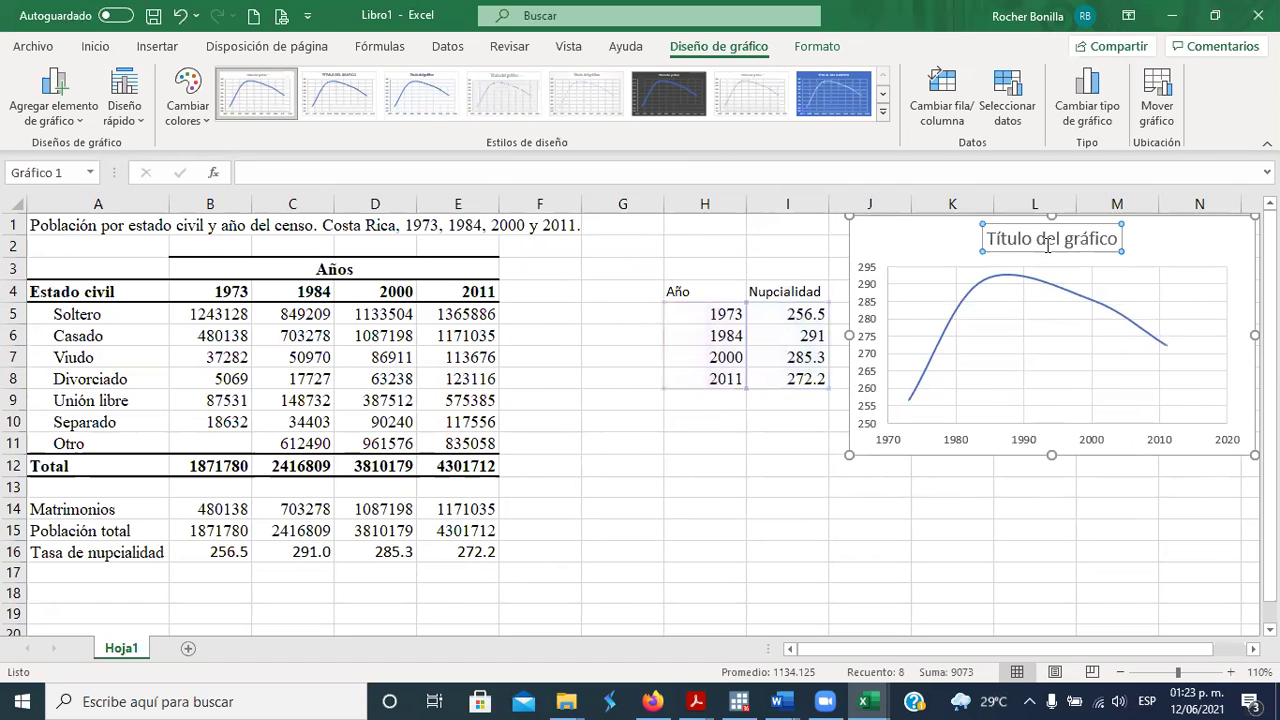
double_click(1028, 243)
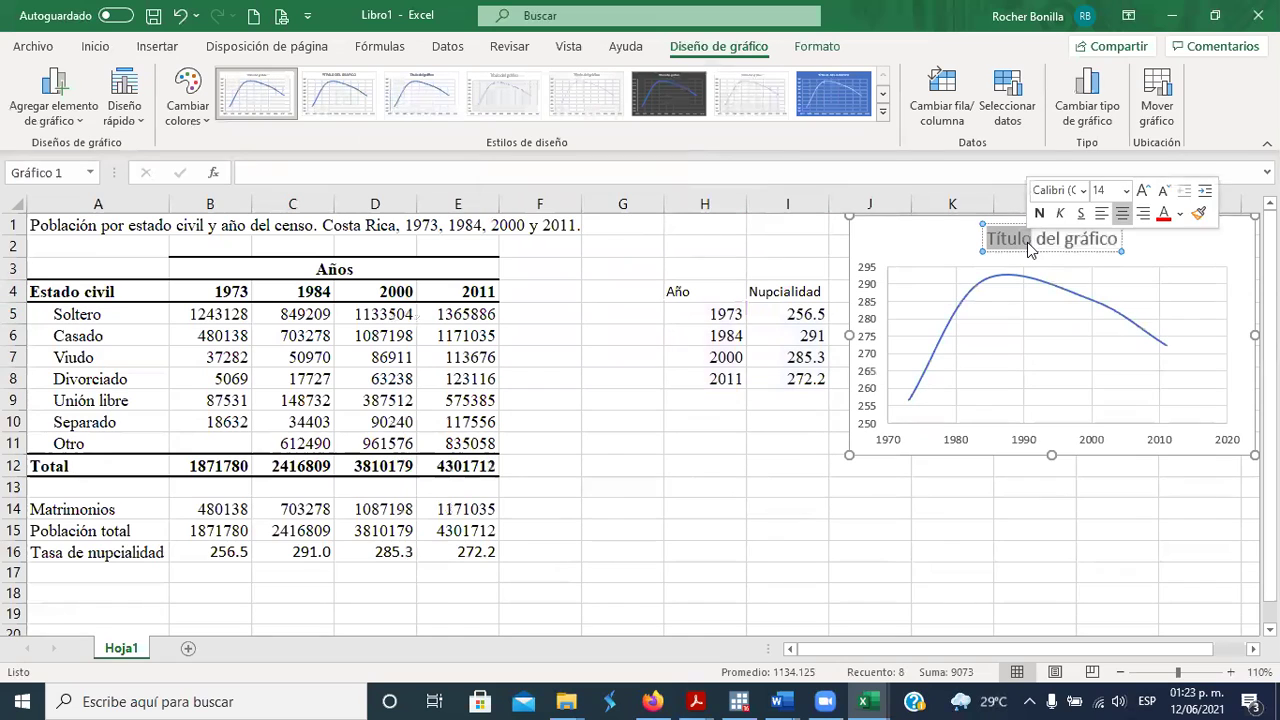
type("Tasa de")
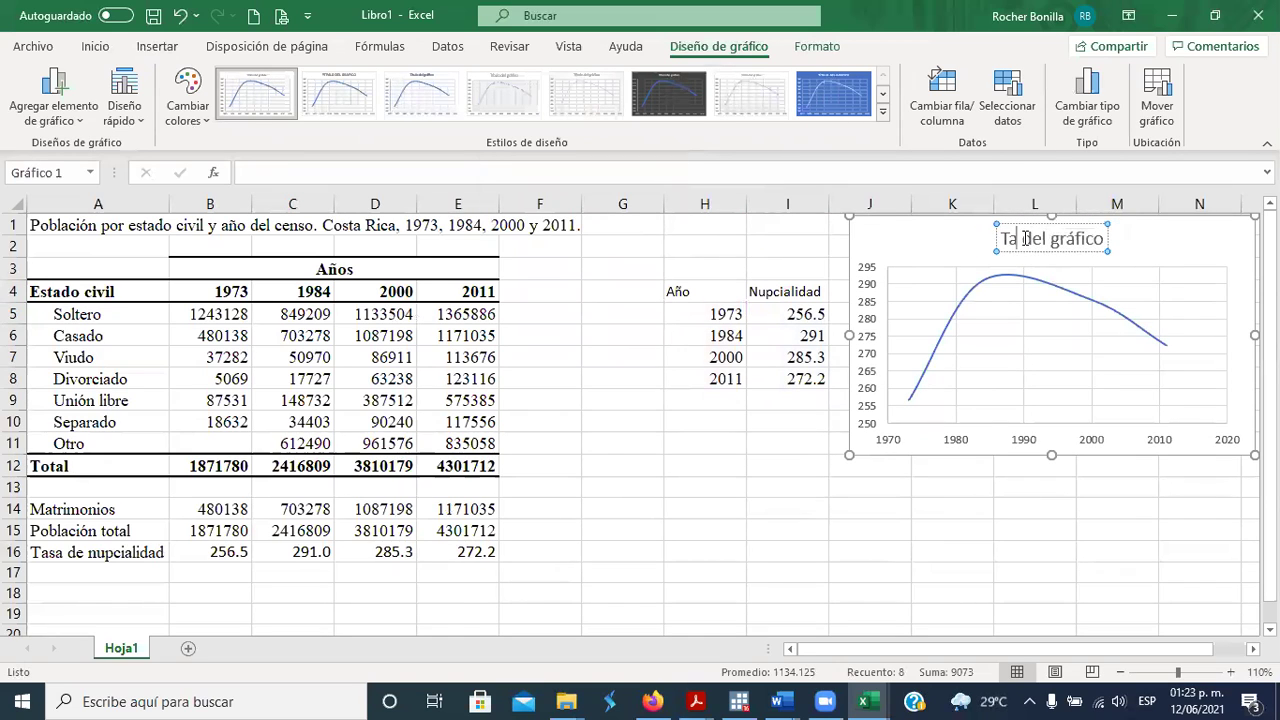
type(" nu")
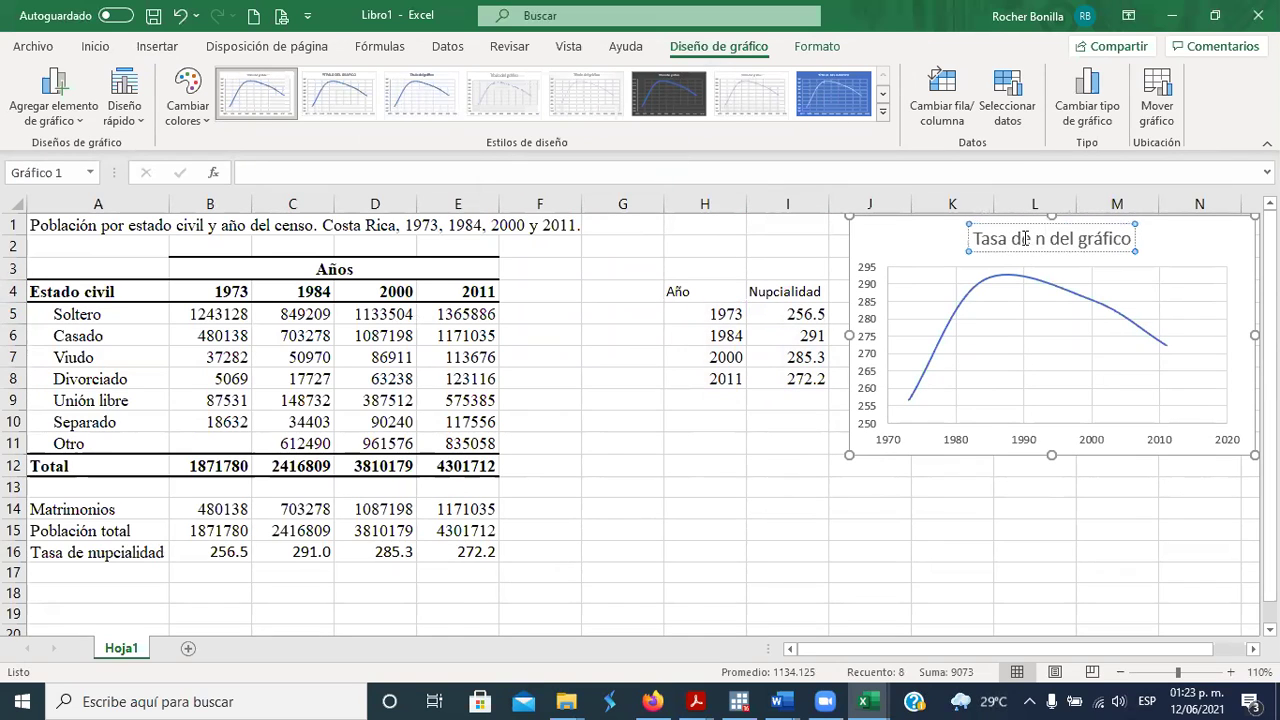
type("pcialidad")
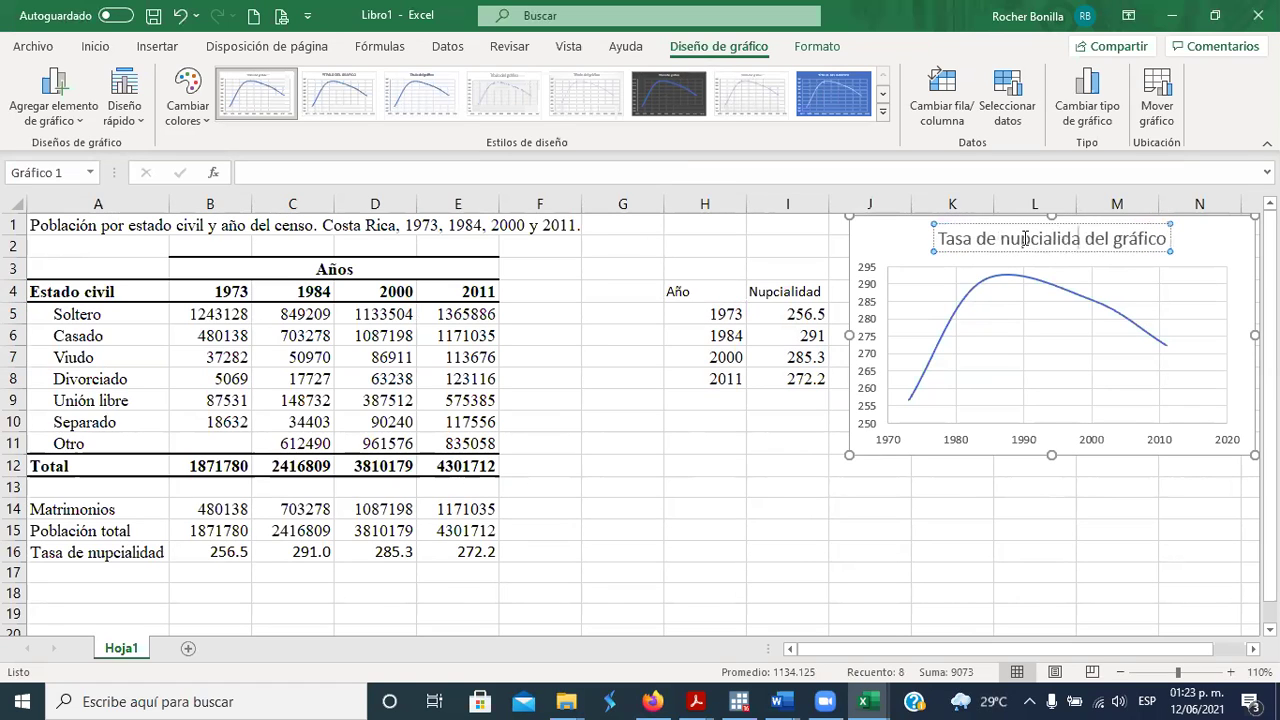
key("Delete")
key("Delete")
key("Delete")
key("Delete")
key("Delete")
key("Delete")
key("Delete")
key("Delete")
key("Delete")
key("Delete")
key("Delete")
key("Delete")
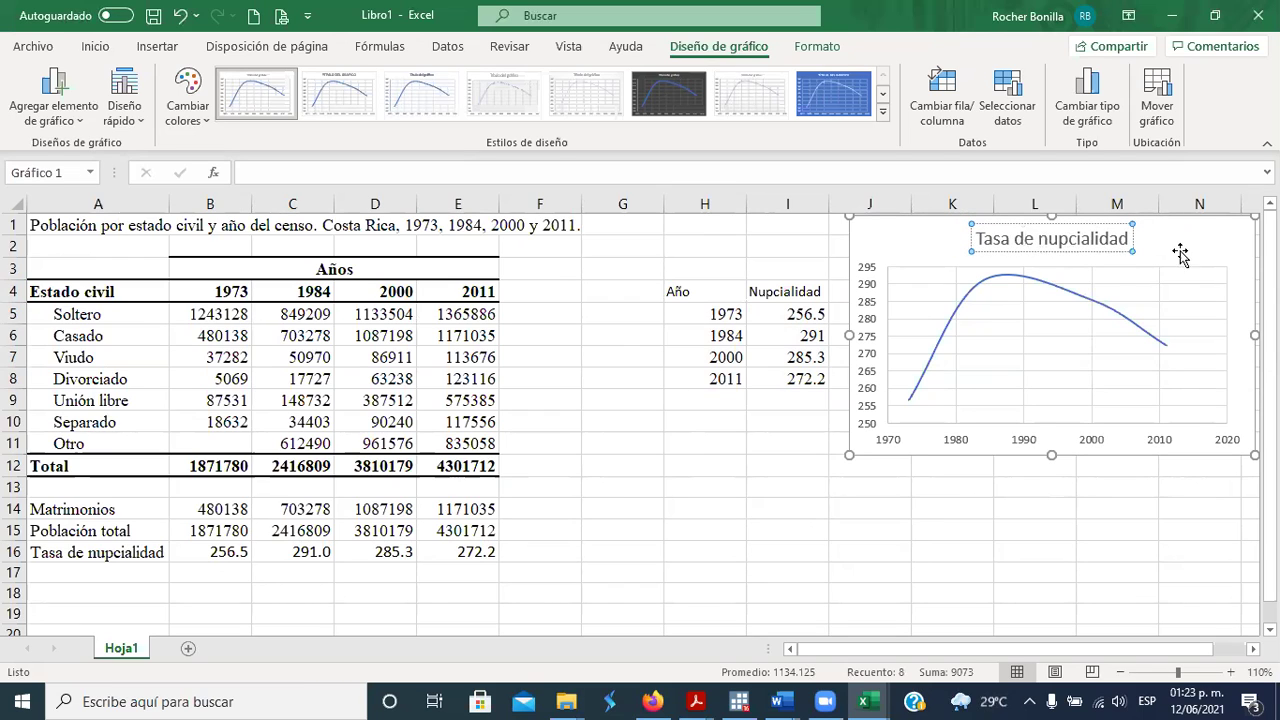
left_click(1098, 304)
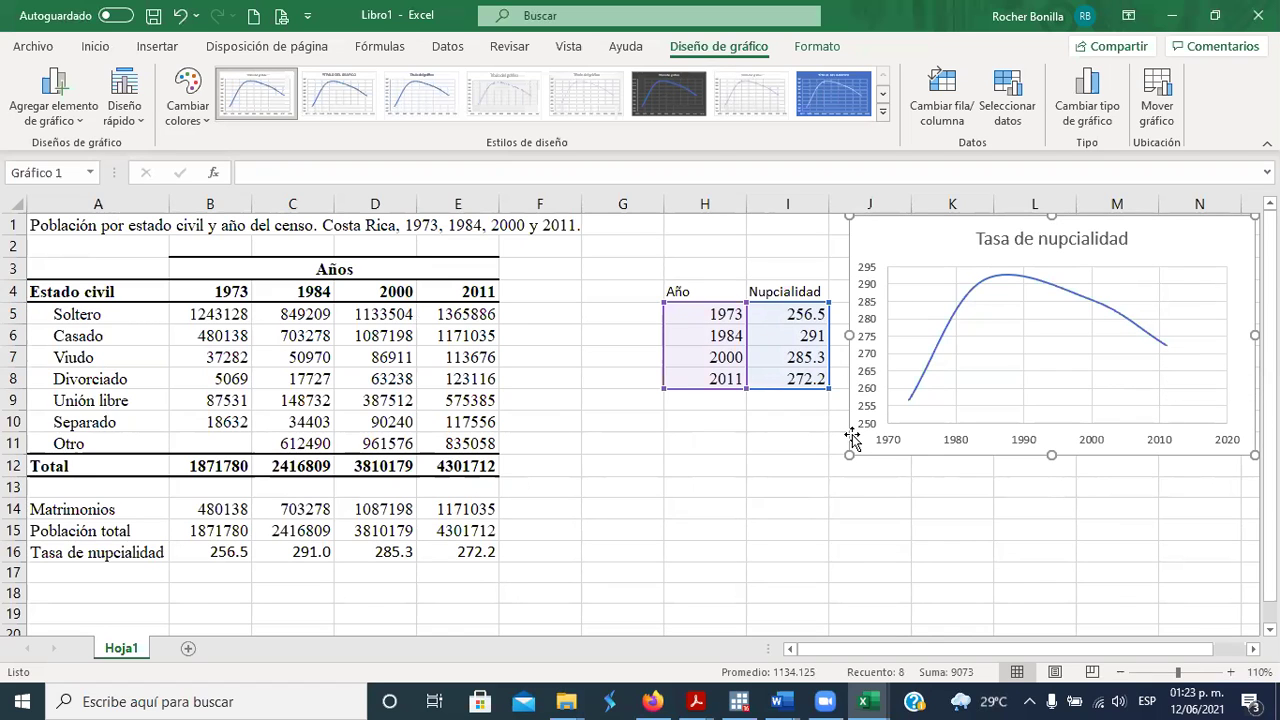
Move the year and marriage rate table from H4:I8 one column over to G4:H8
left_click(720, 421)
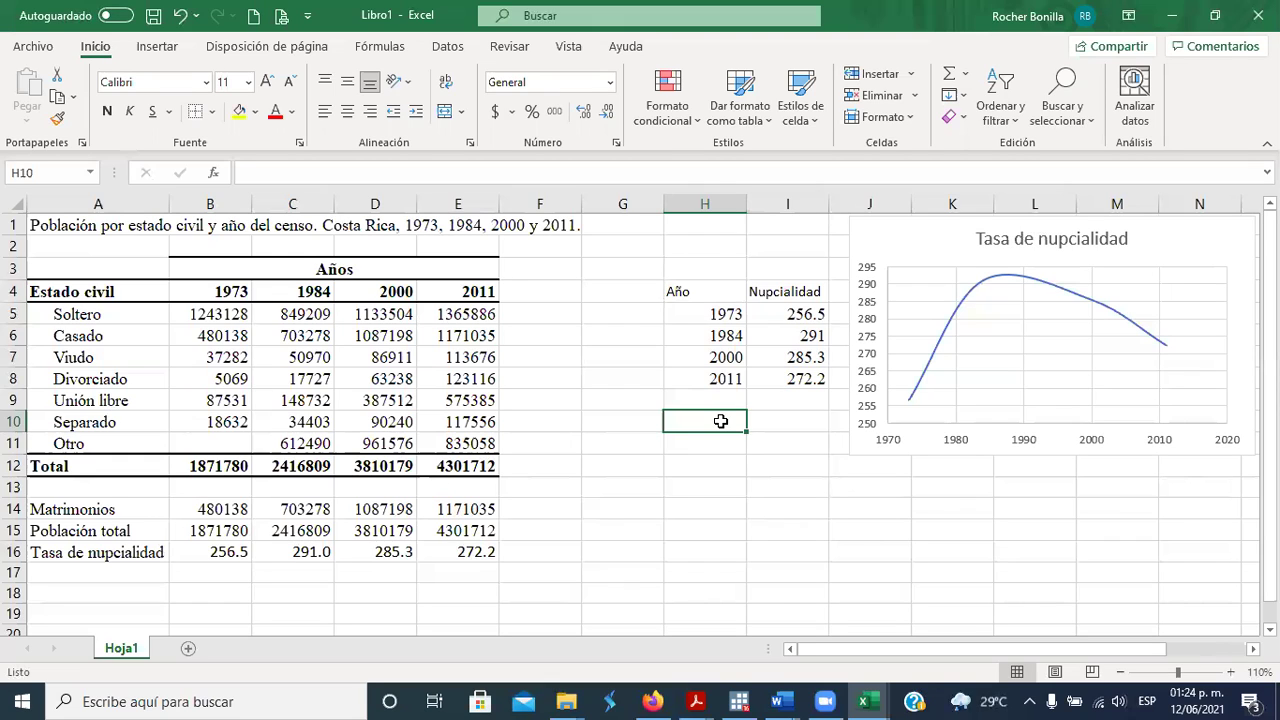
left_click_drag(690, 286, 768, 372)
left_click_drag(652, 357, 640, 350)
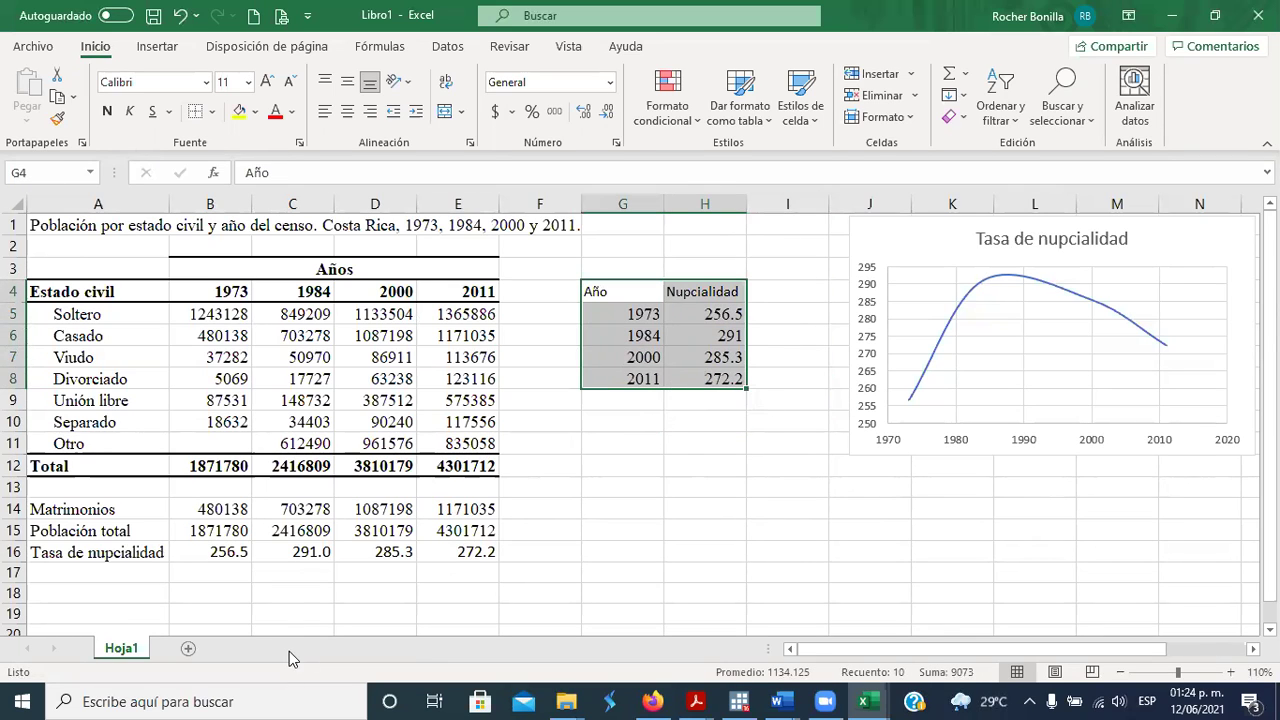
Add the row label Tasa de unión libre in A17, below the marriage rate row
left_click(135, 592)
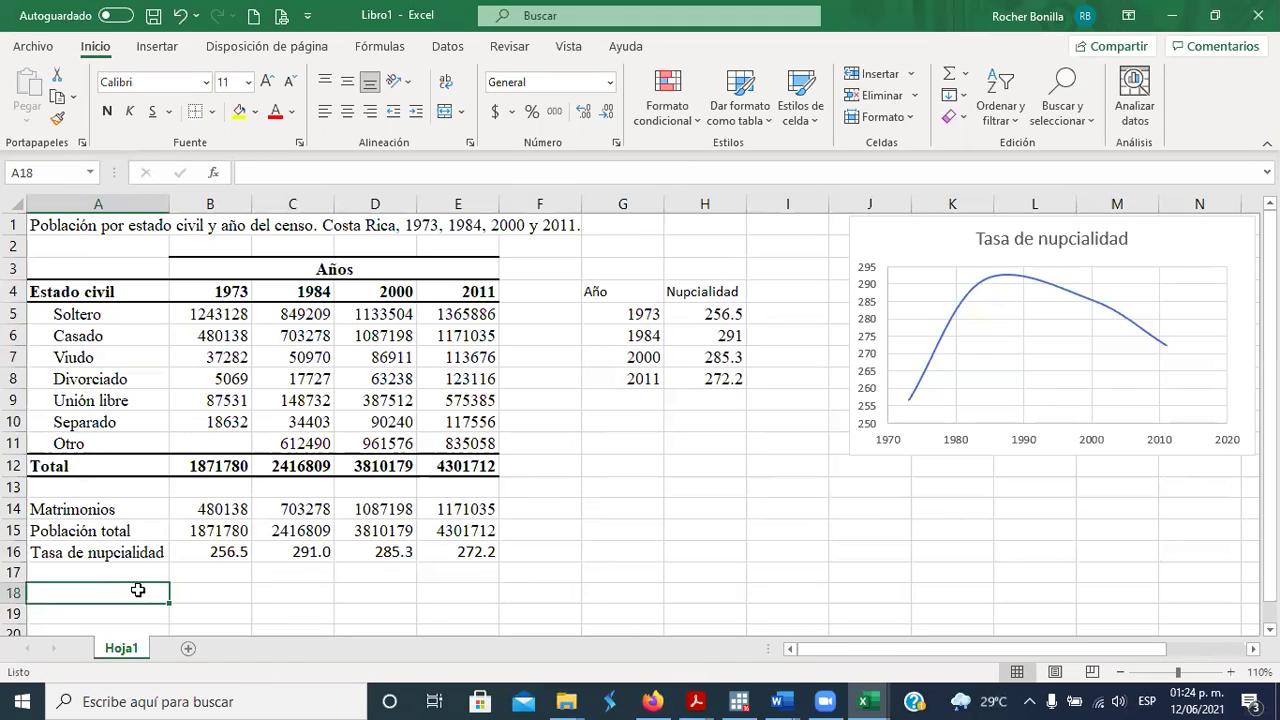
key("Up")
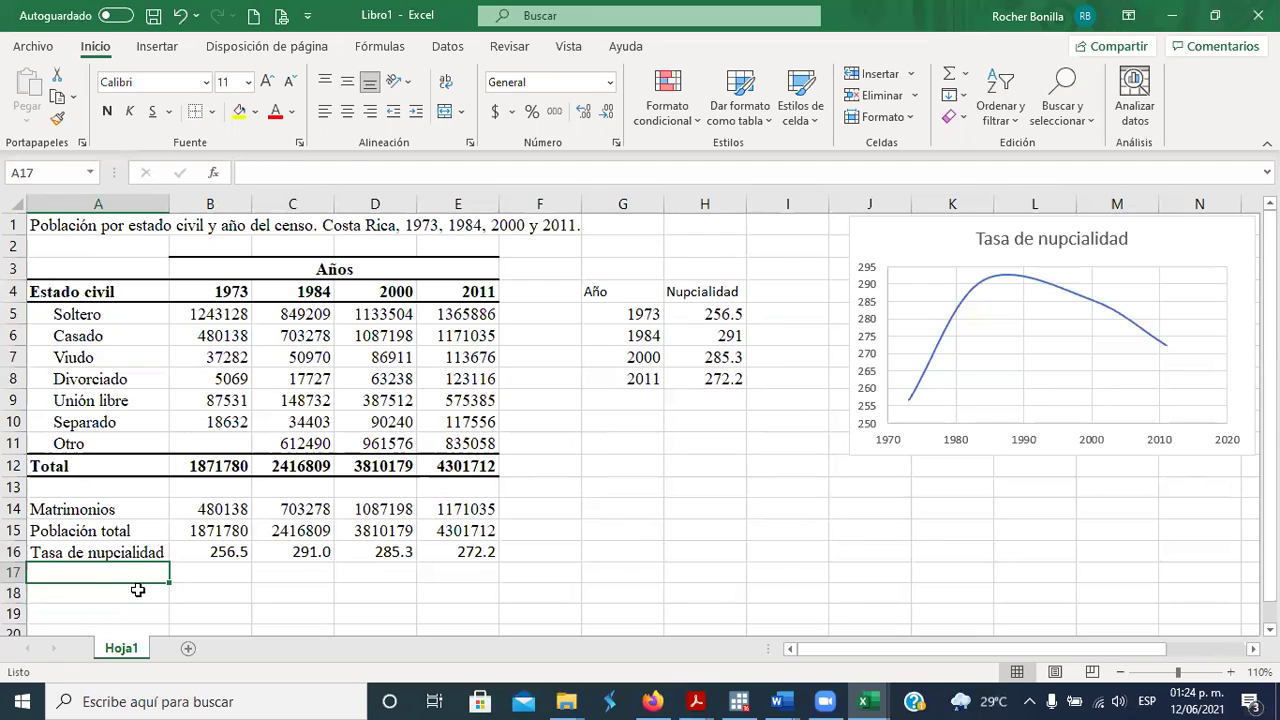
type("Tasa de ")
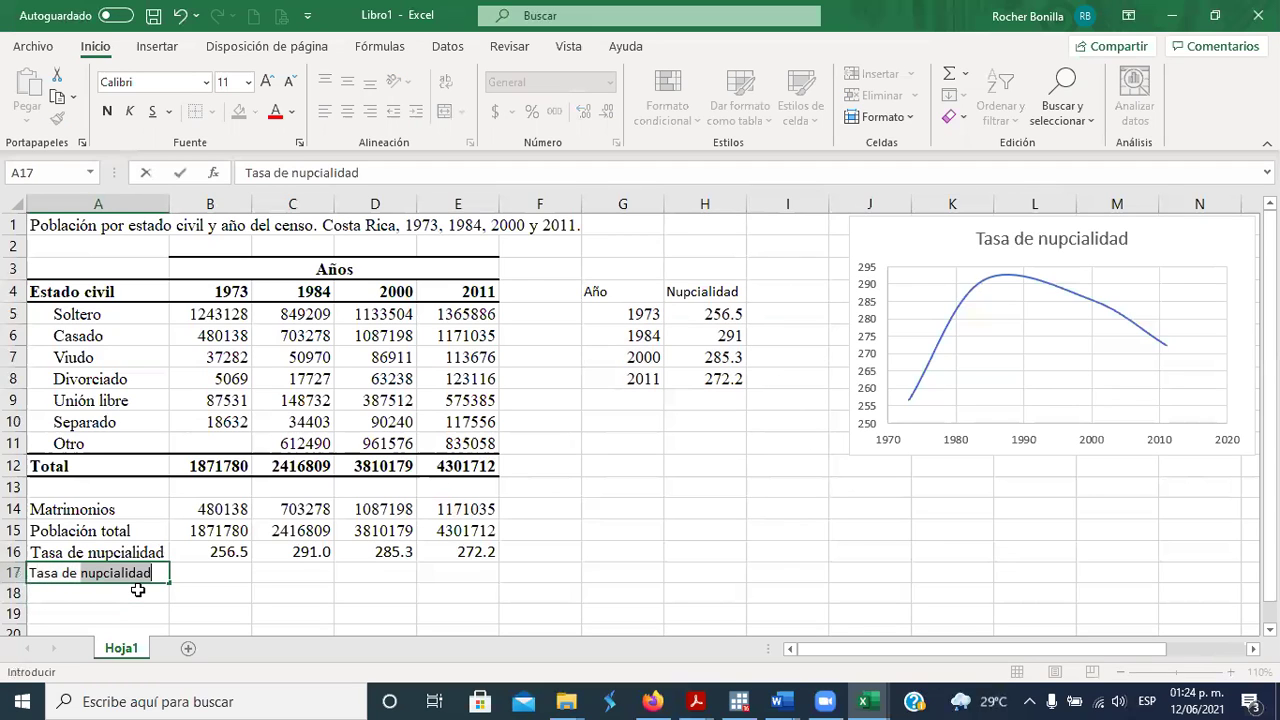
type("unión libre")
key("Return")
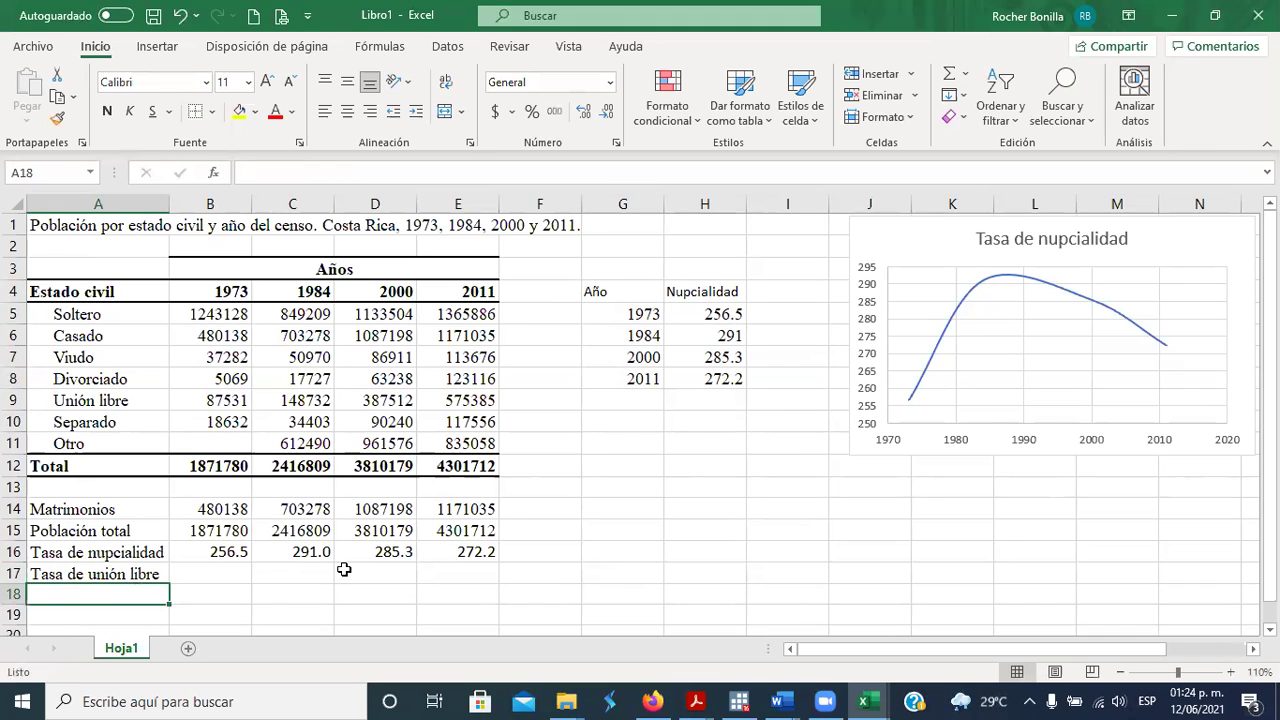
Calculate the 1973 Unión libre rate in B17 with the formula +B9/B15*1000
left_click(229, 573)
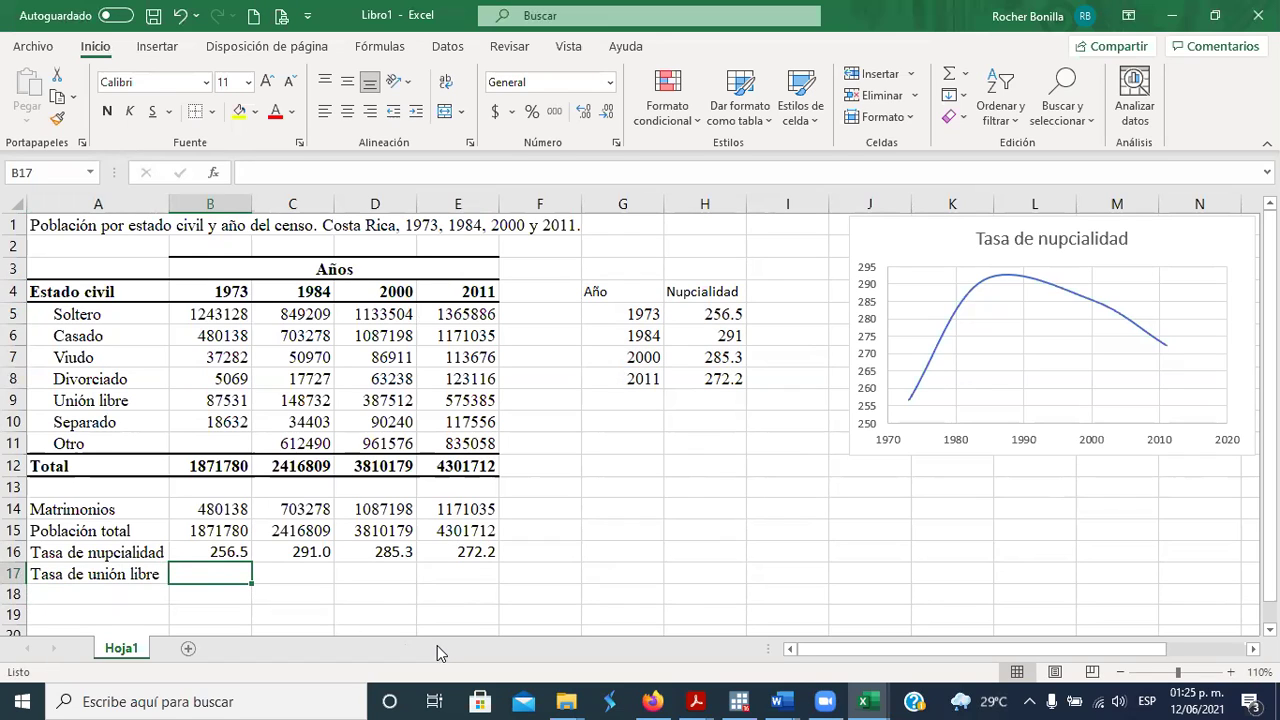
type("+")
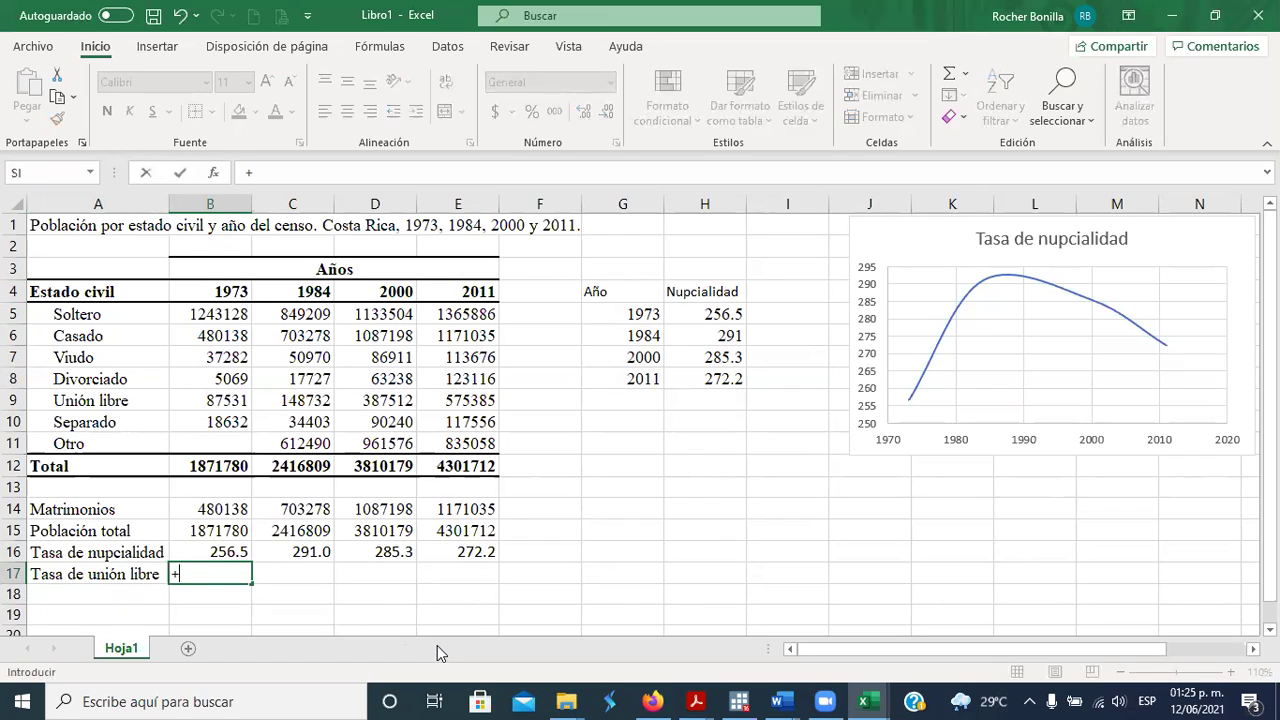
left_click(218, 399)
type("/")
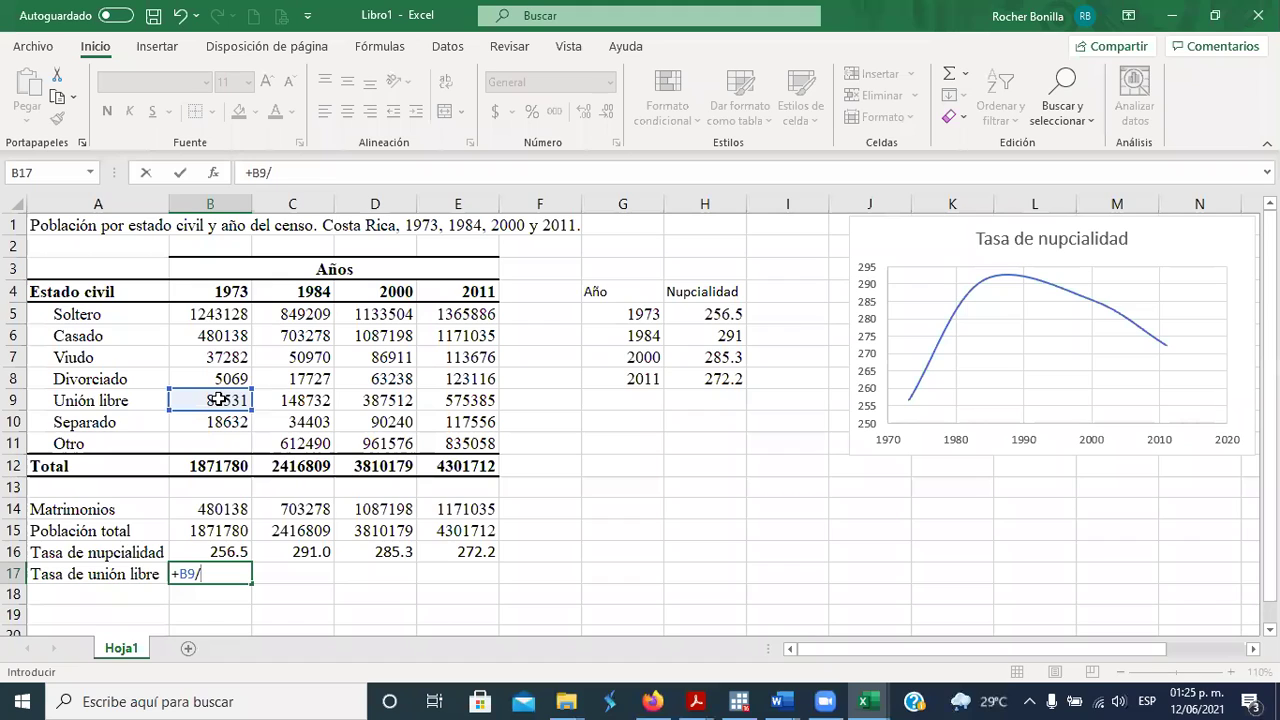
left_click(201, 531)
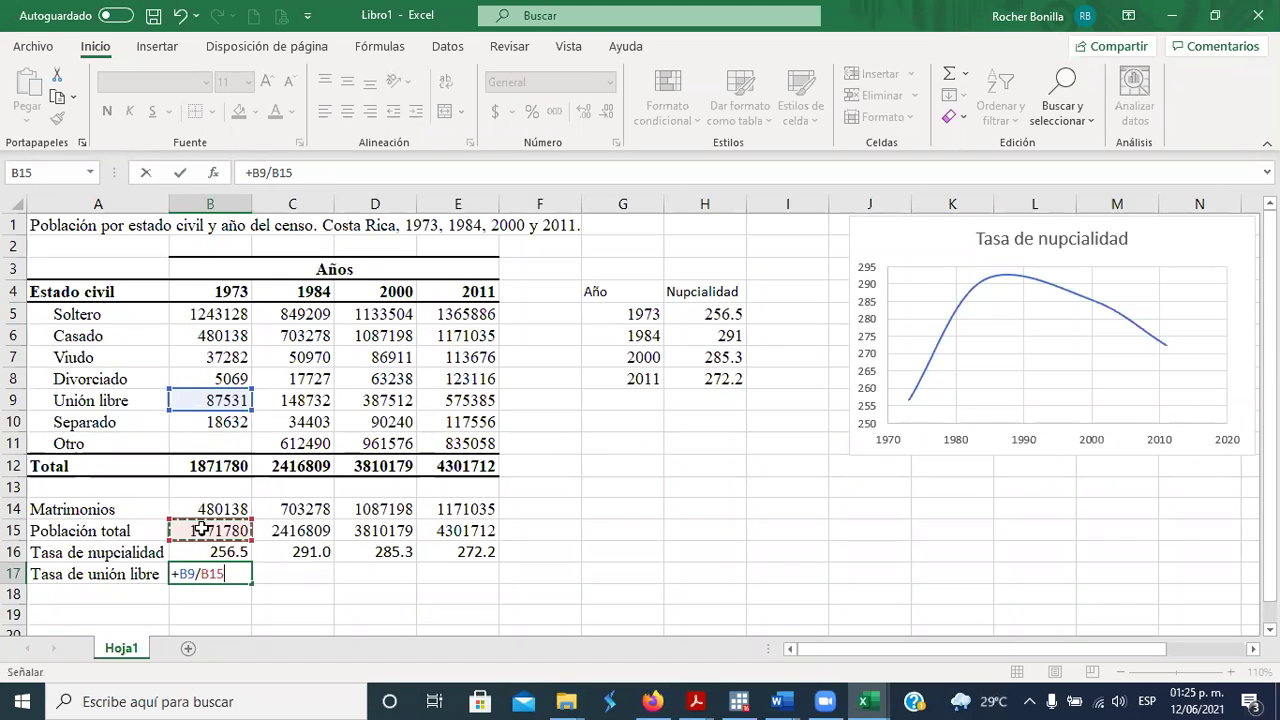
type("*100")
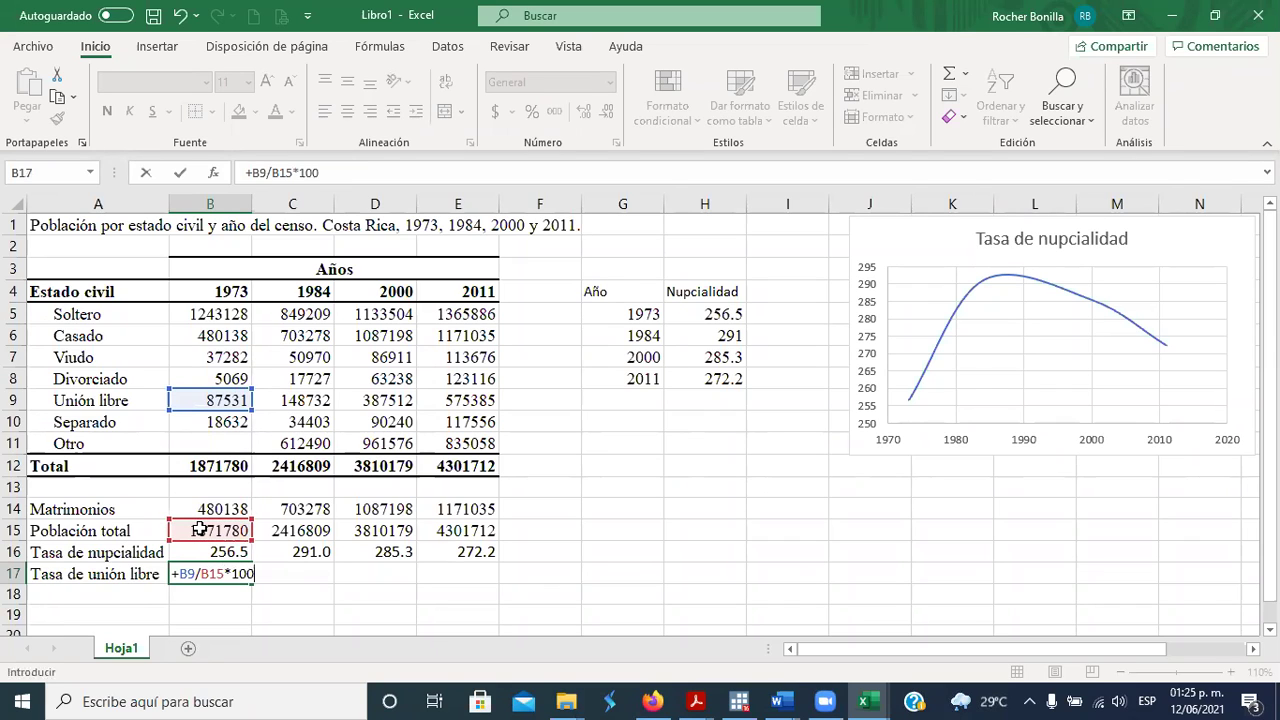
type("0")
key("Return")
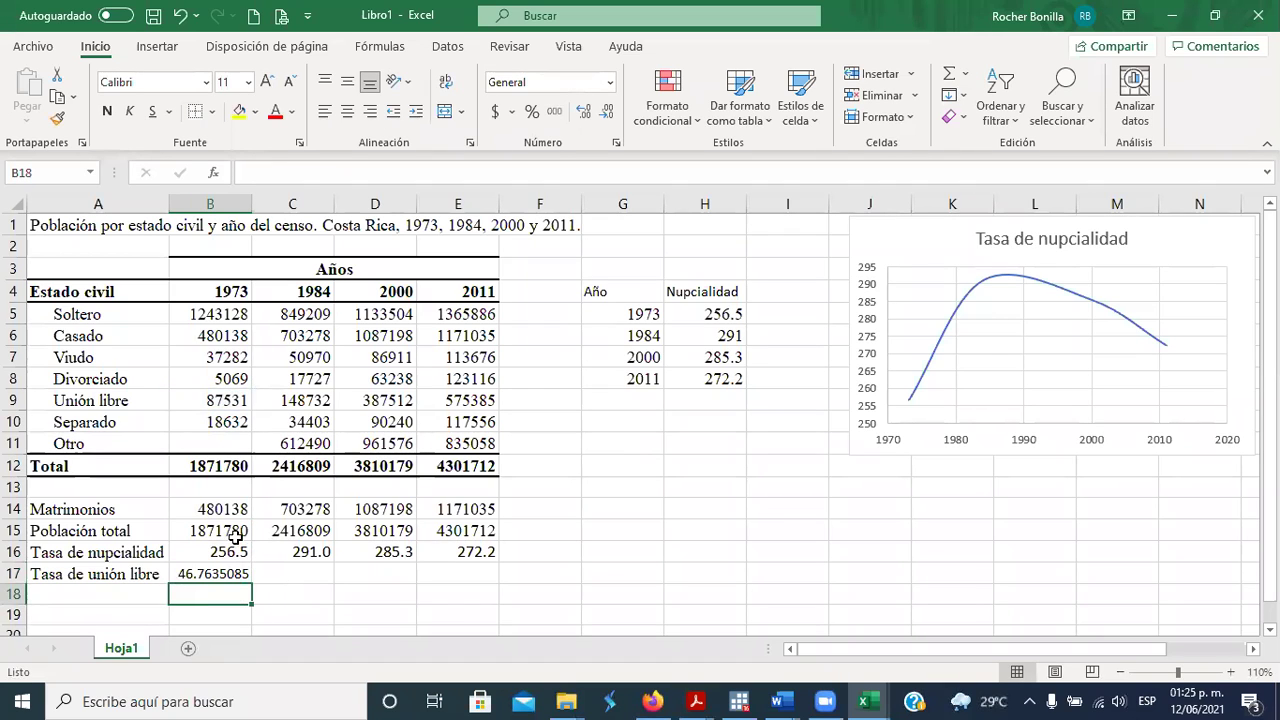
Reduce the 1973 Unión libre rate in B17 to one decimal place
left_click(222, 556)
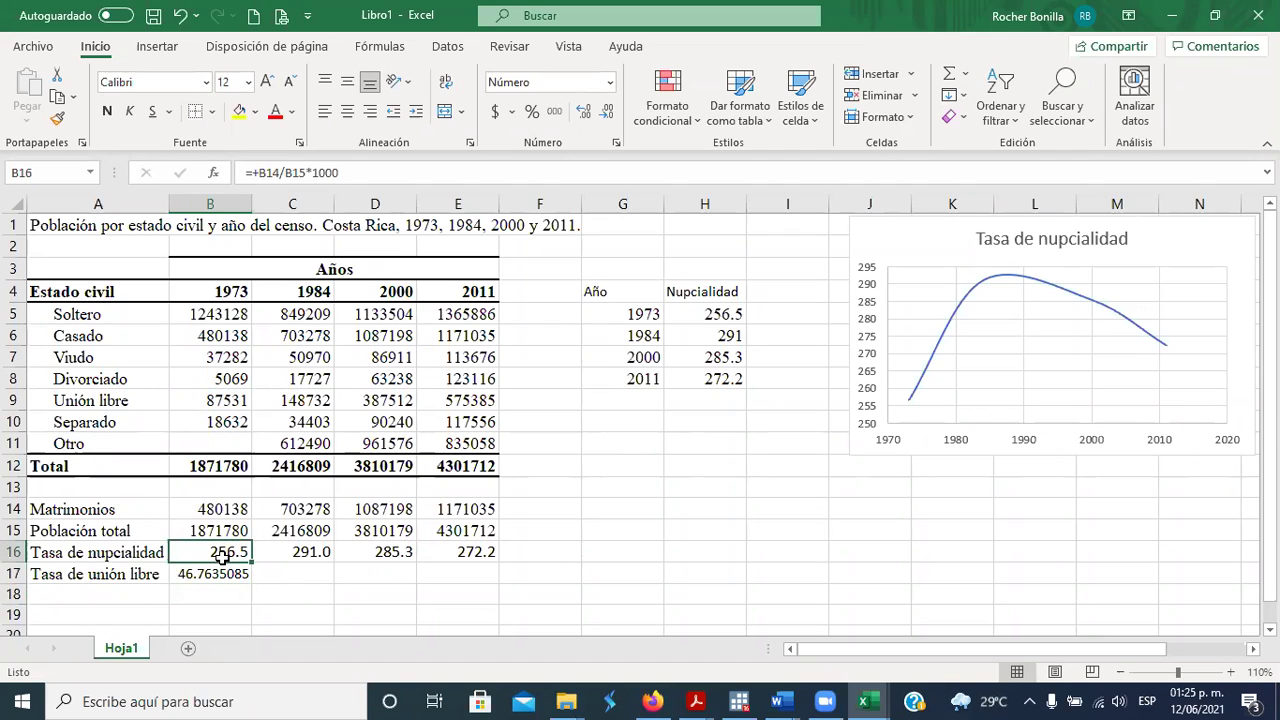
left_click(213, 578)
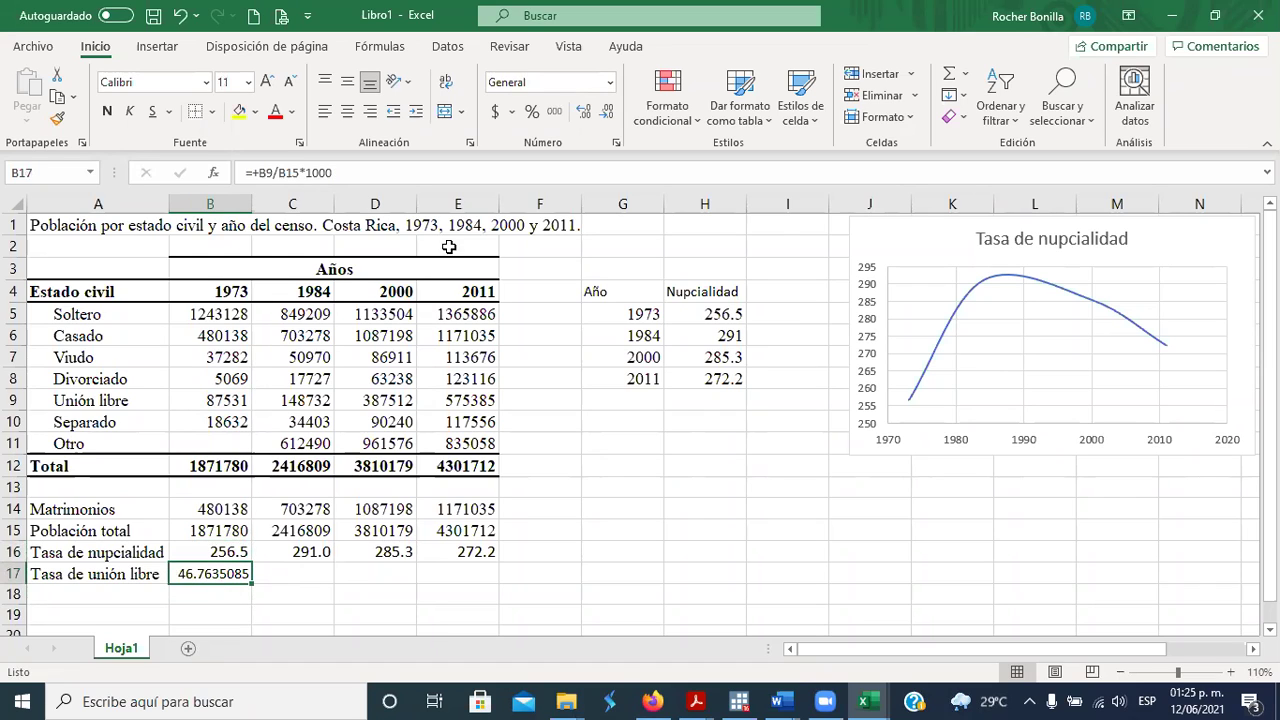
left_click(607, 112)
left_click(607, 112)
left_click(607, 112)
left_click(607, 112)
left_click(607, 112)
left_click(607, 112)
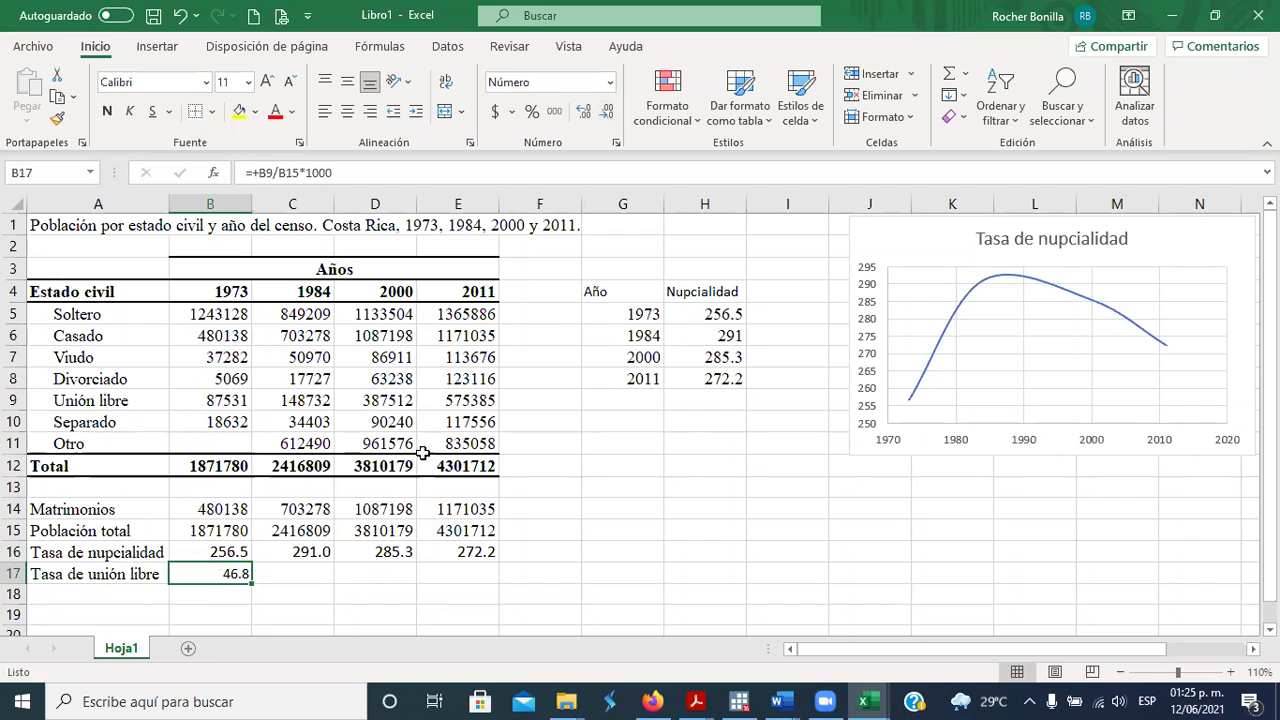
left_click(571, 505)
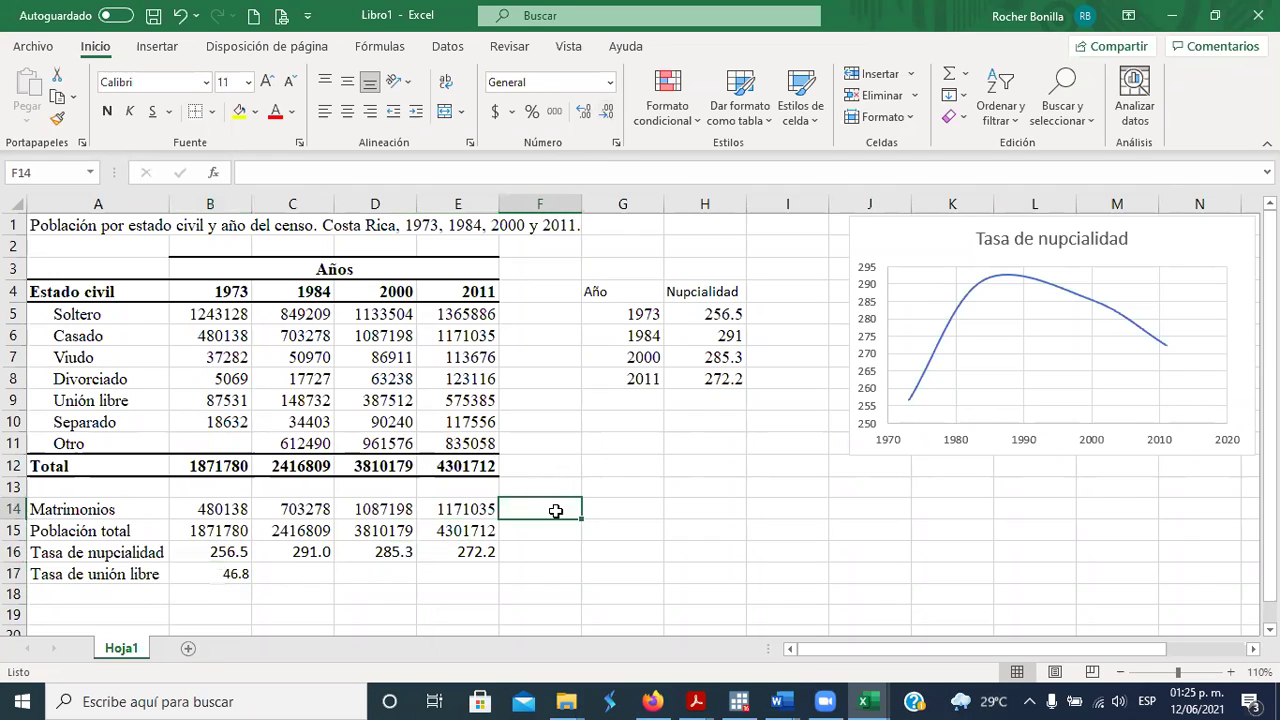
Copy the Unión libre rate formula from B17 across to E17 for the remaining census years
left_click(217, 575)
left_click_drag(254, 585, 498, 580)
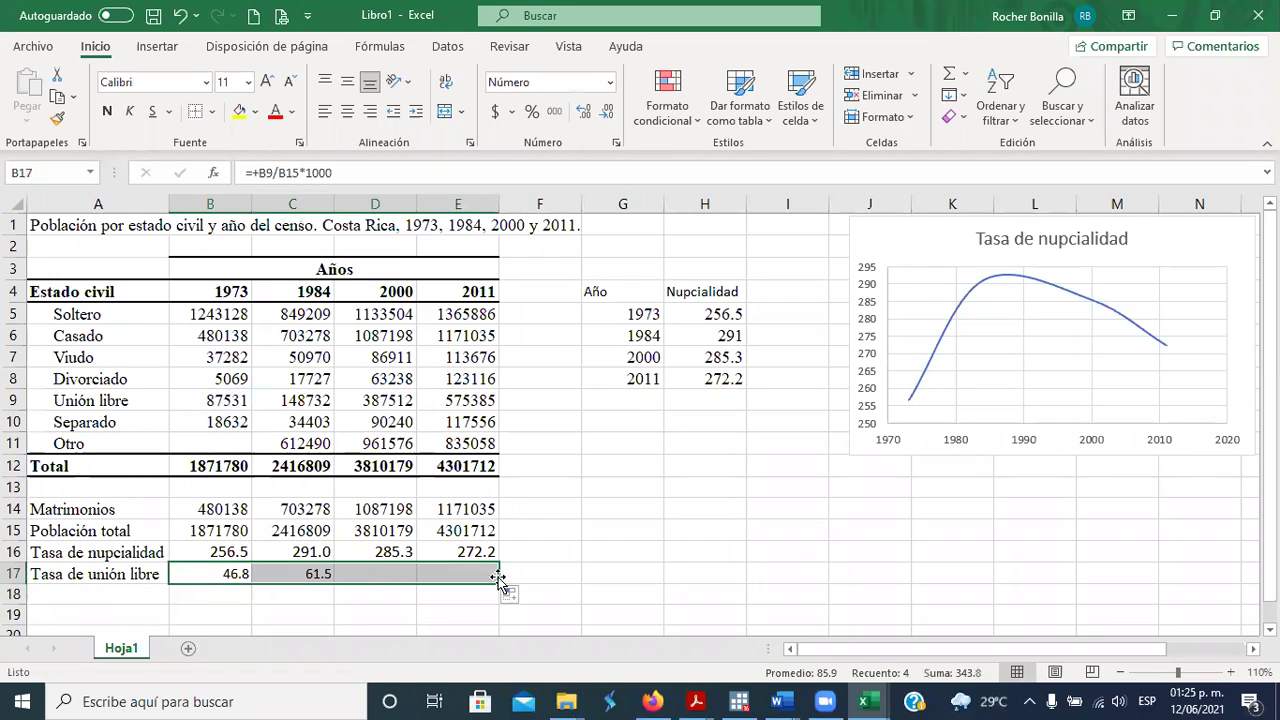
left_click(593, 566)
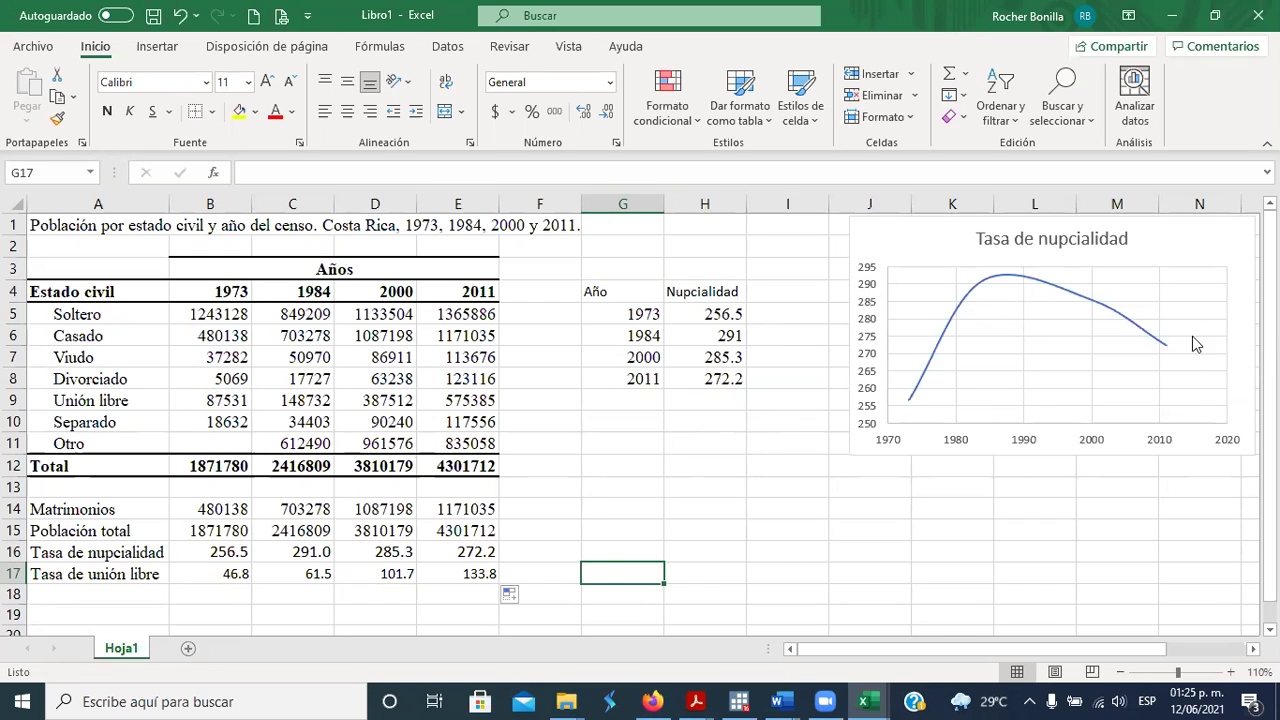
Delete the Tasa de nupcialidad chart from the sheet
left_click(1196, 236)
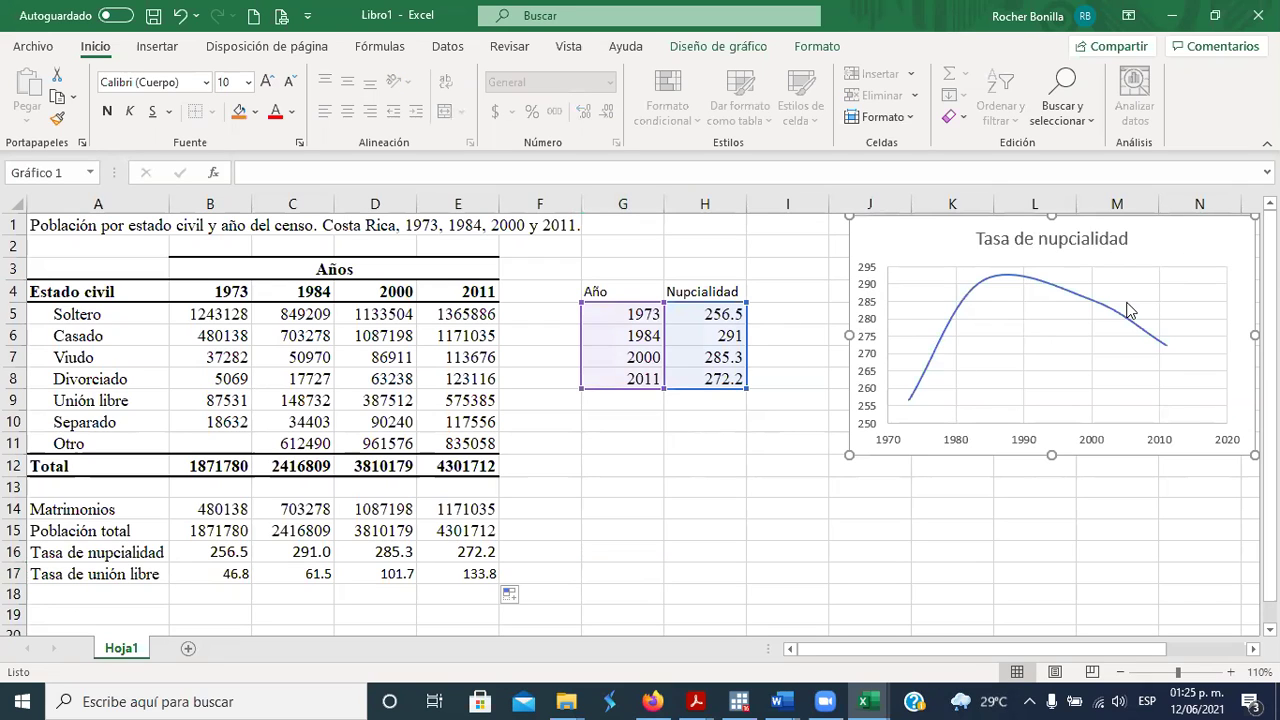
key("Delete")
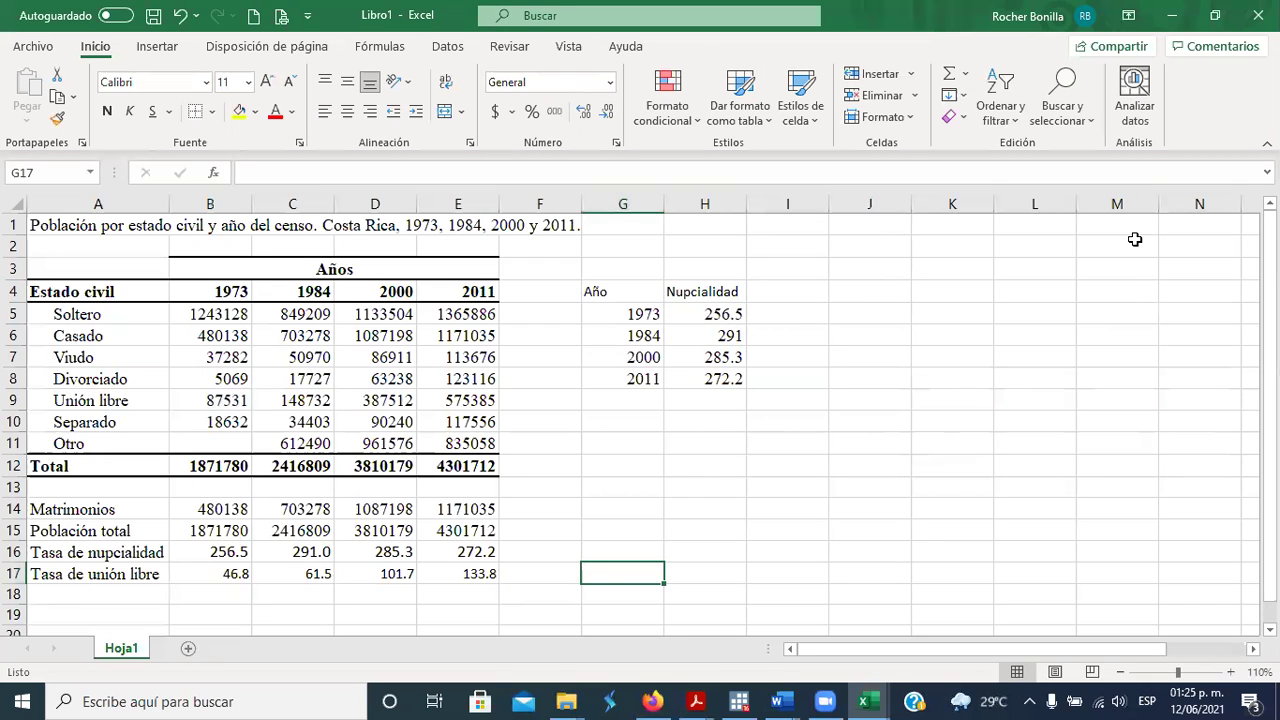
Add the heading Union libre in I4, beside the Nupcialidad heading
left_click(801, 297)
type("Union libre")
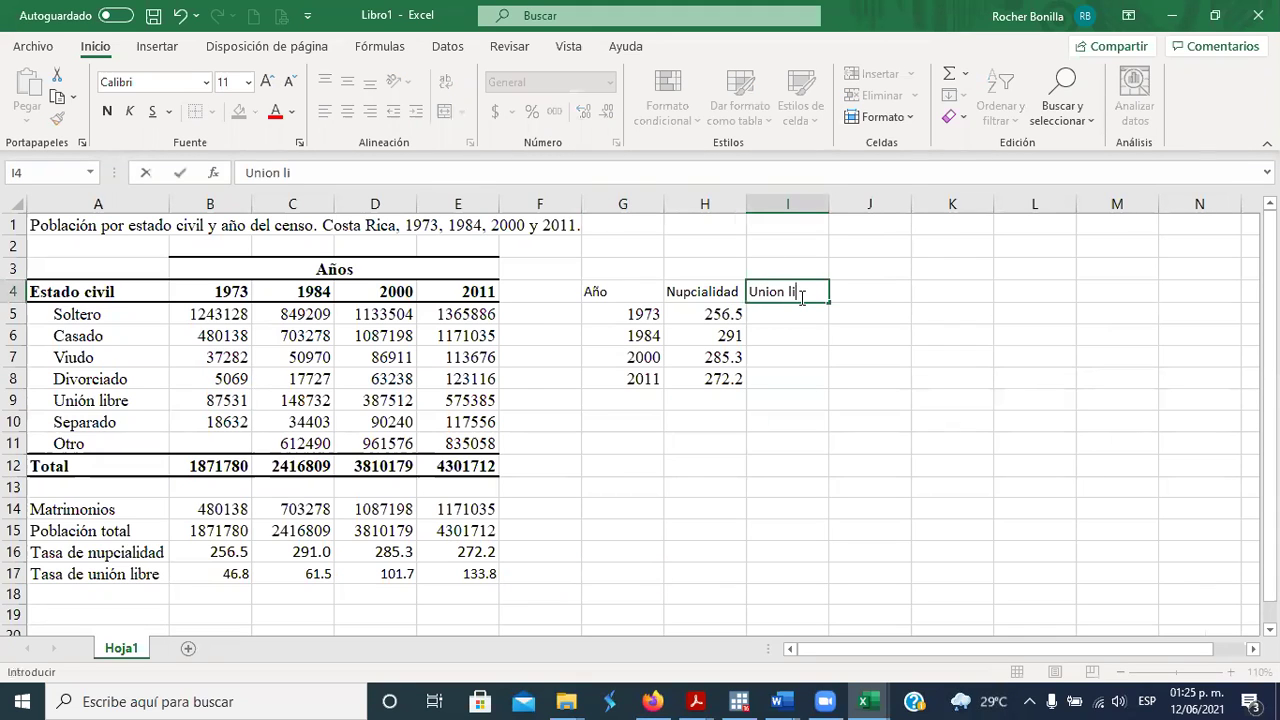
key("Return")
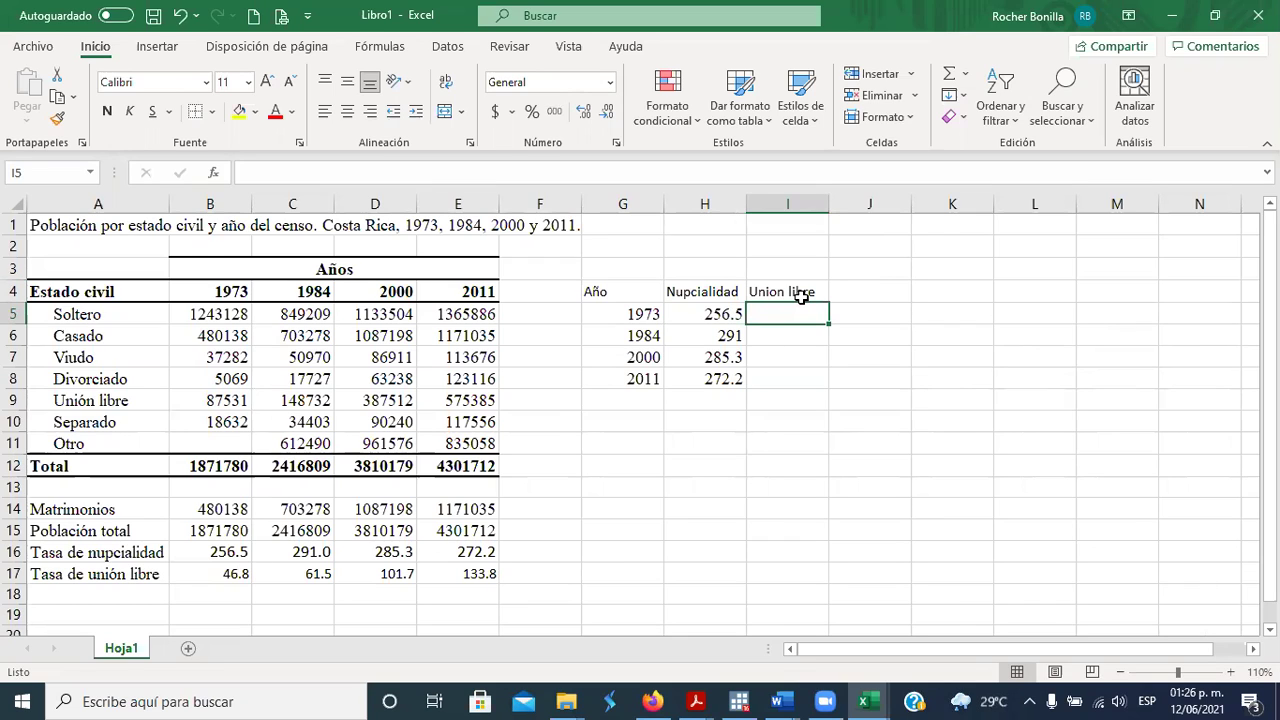
Enter the Union libre rates 46.8, 61.5, 101.7 and 133.8 in I5 to I8 for 1973, 1984, 2000 and 2011
type("46.8")
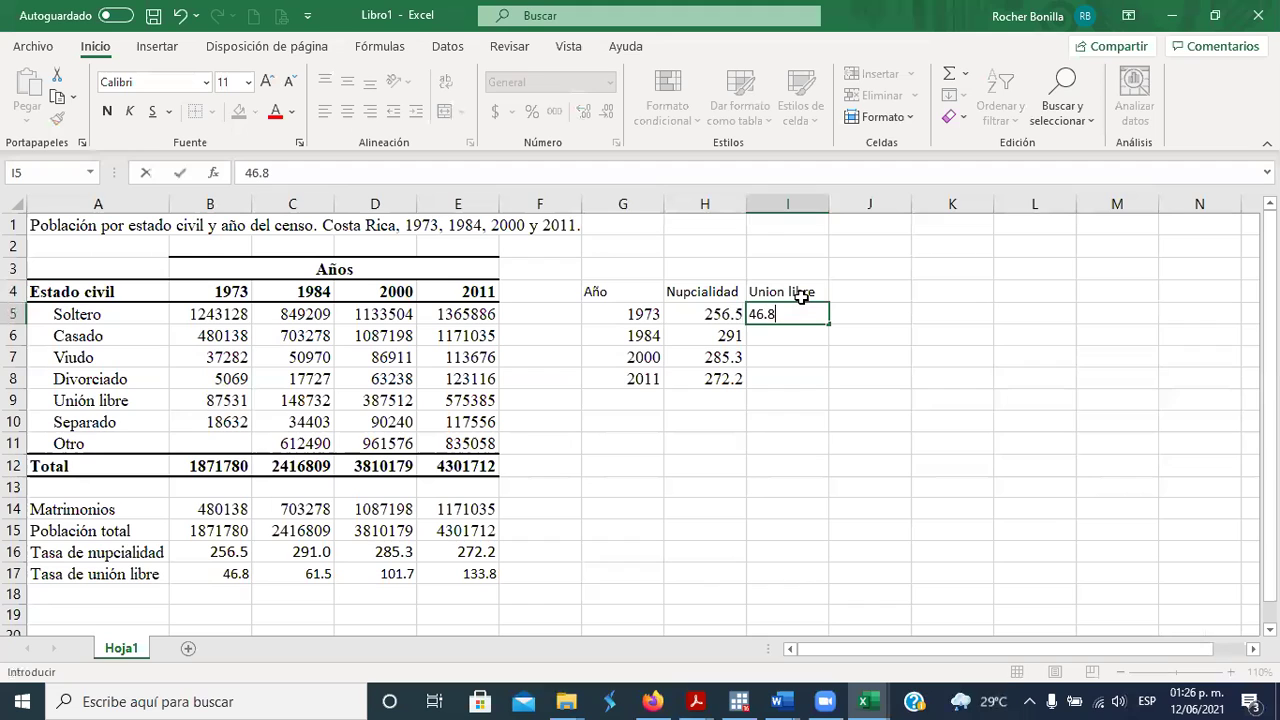
key("Return")
type("61.5")
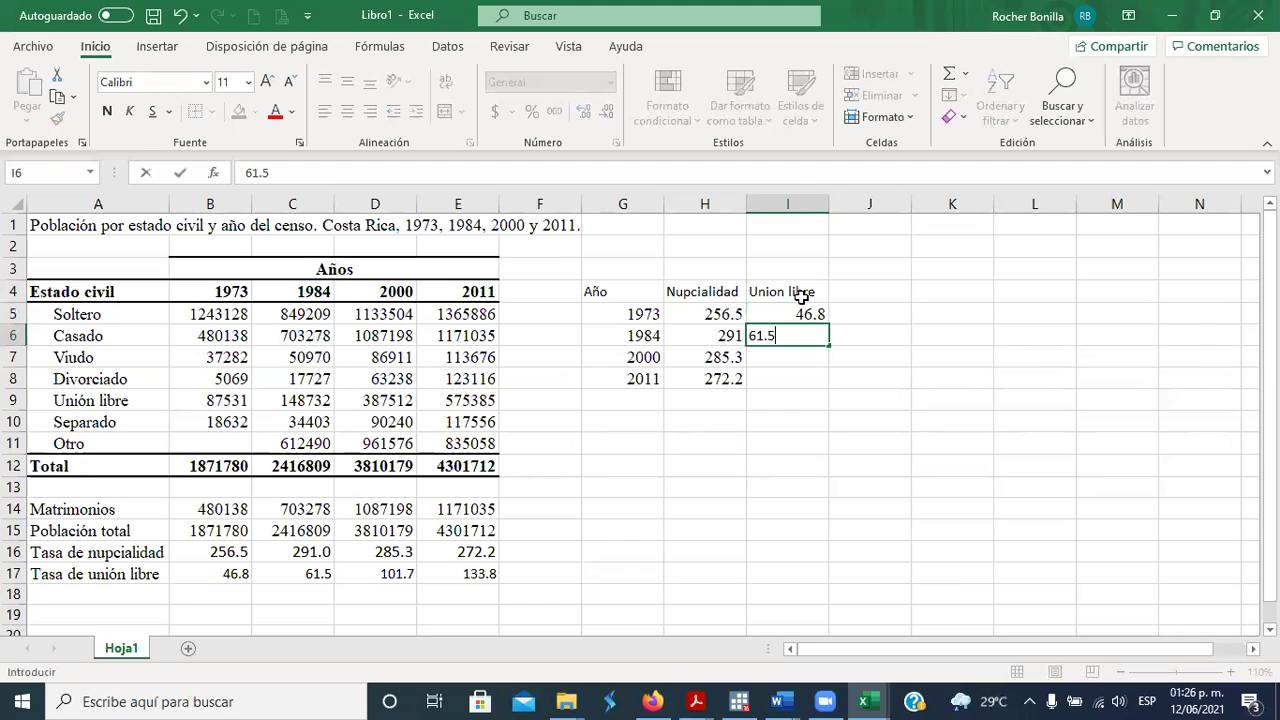
key("Return")
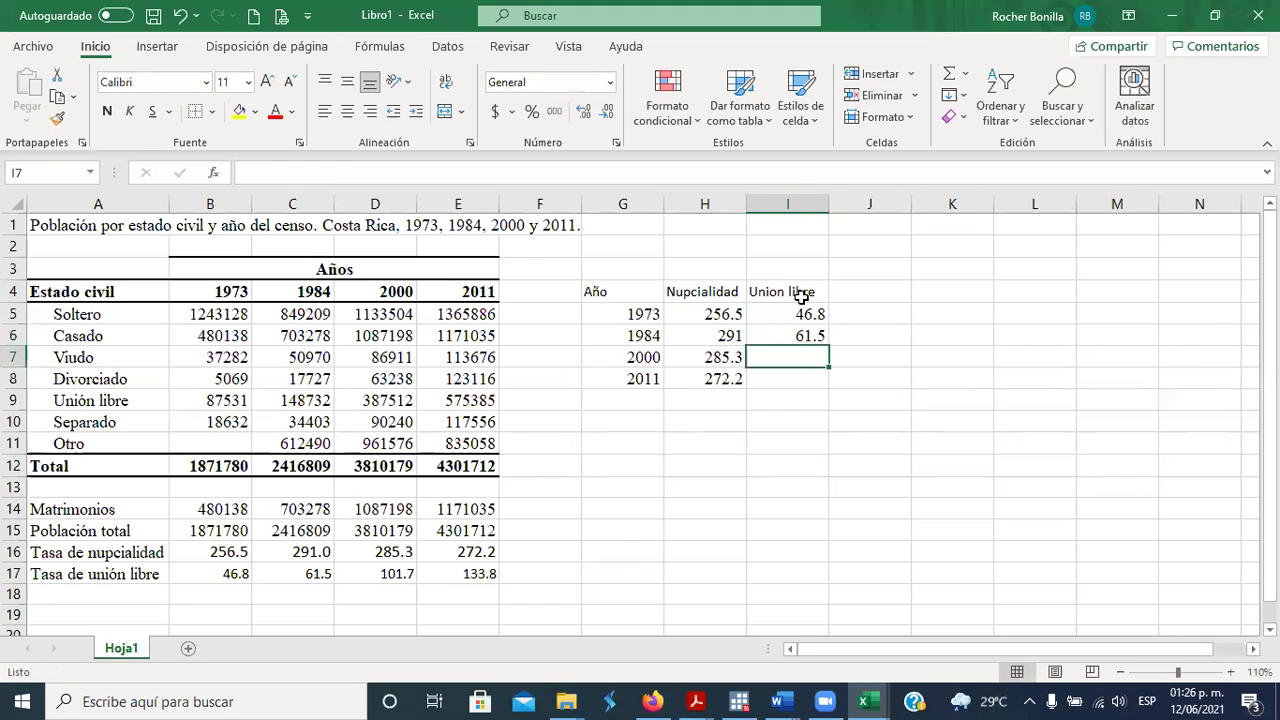
type("101.")
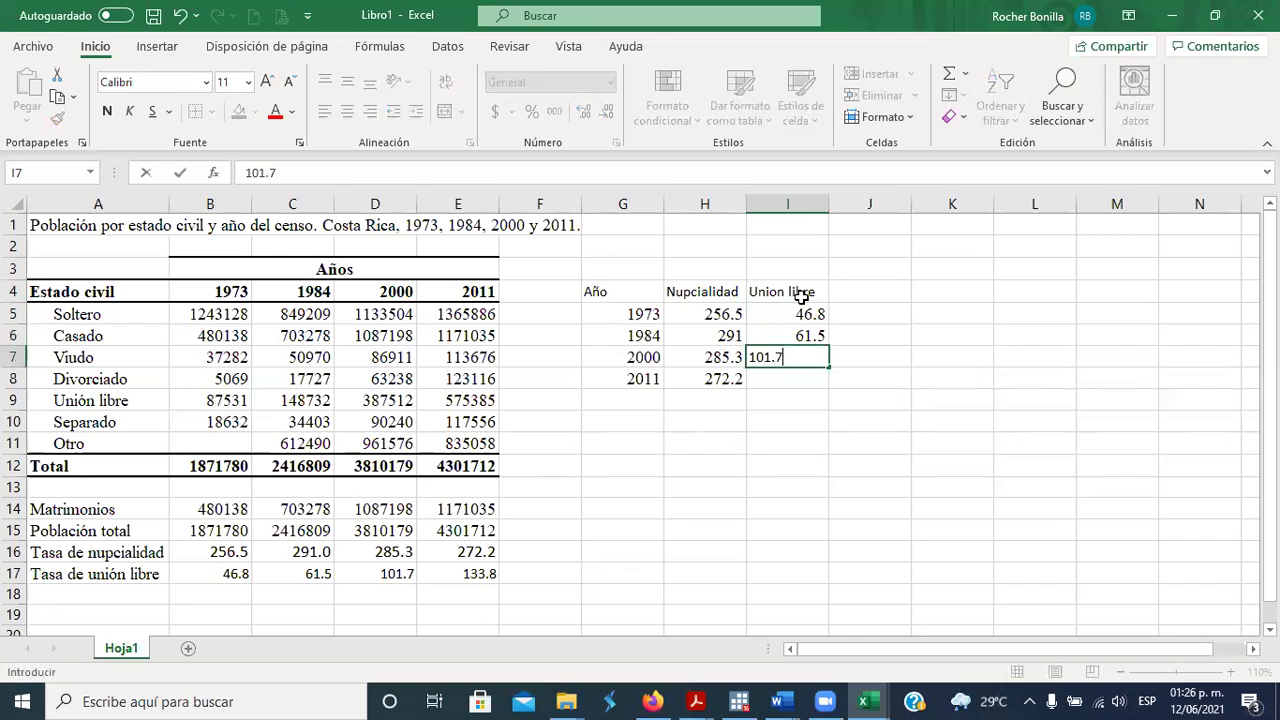
type("7")
key("Return")
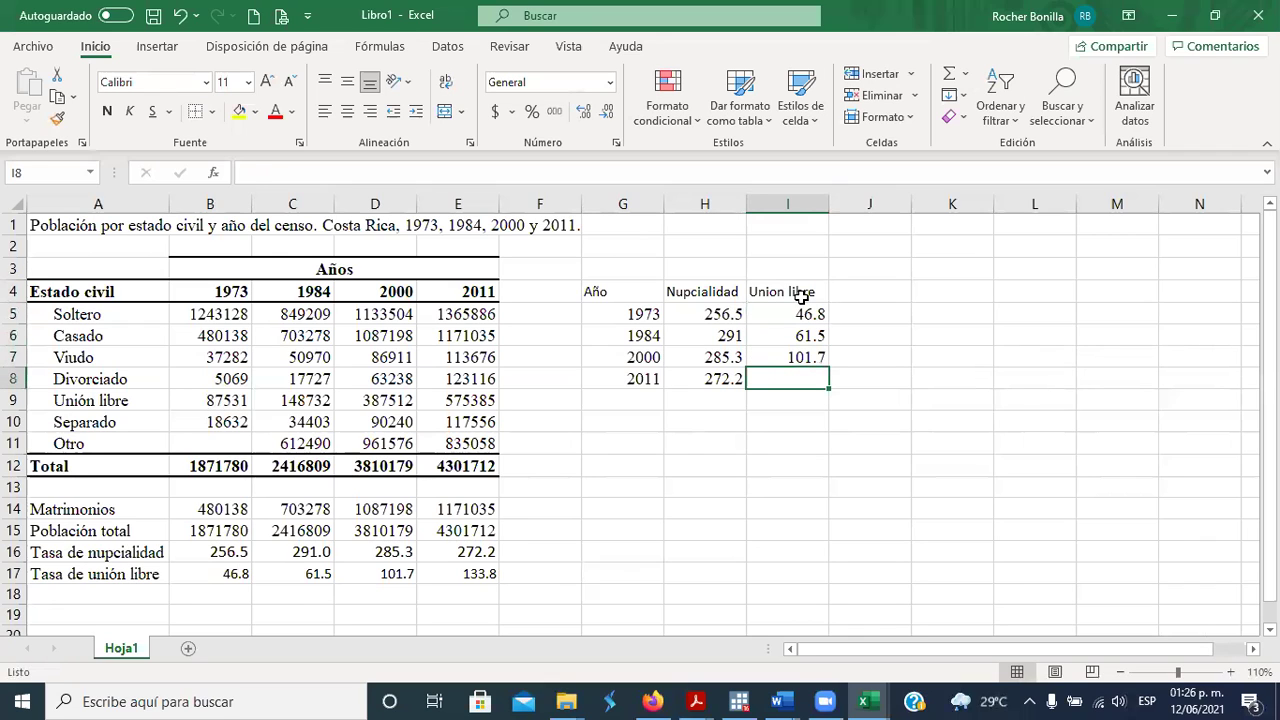
type("133.8")
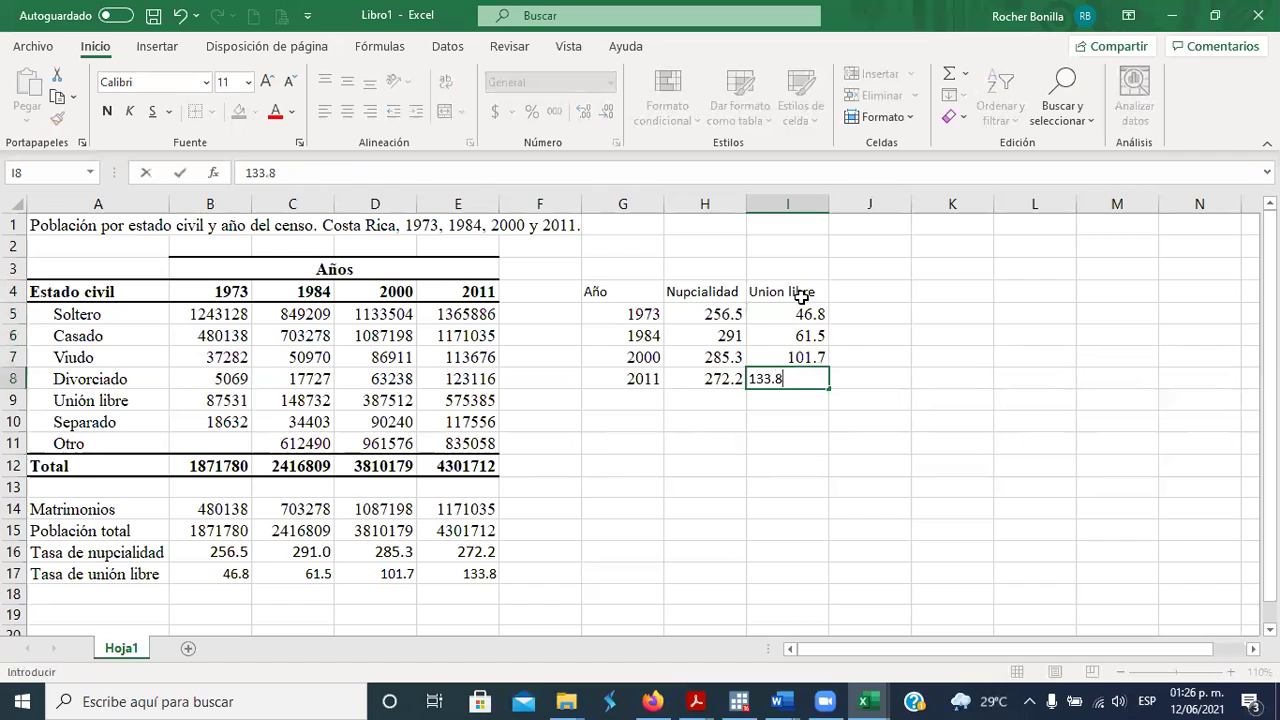
key("Return")
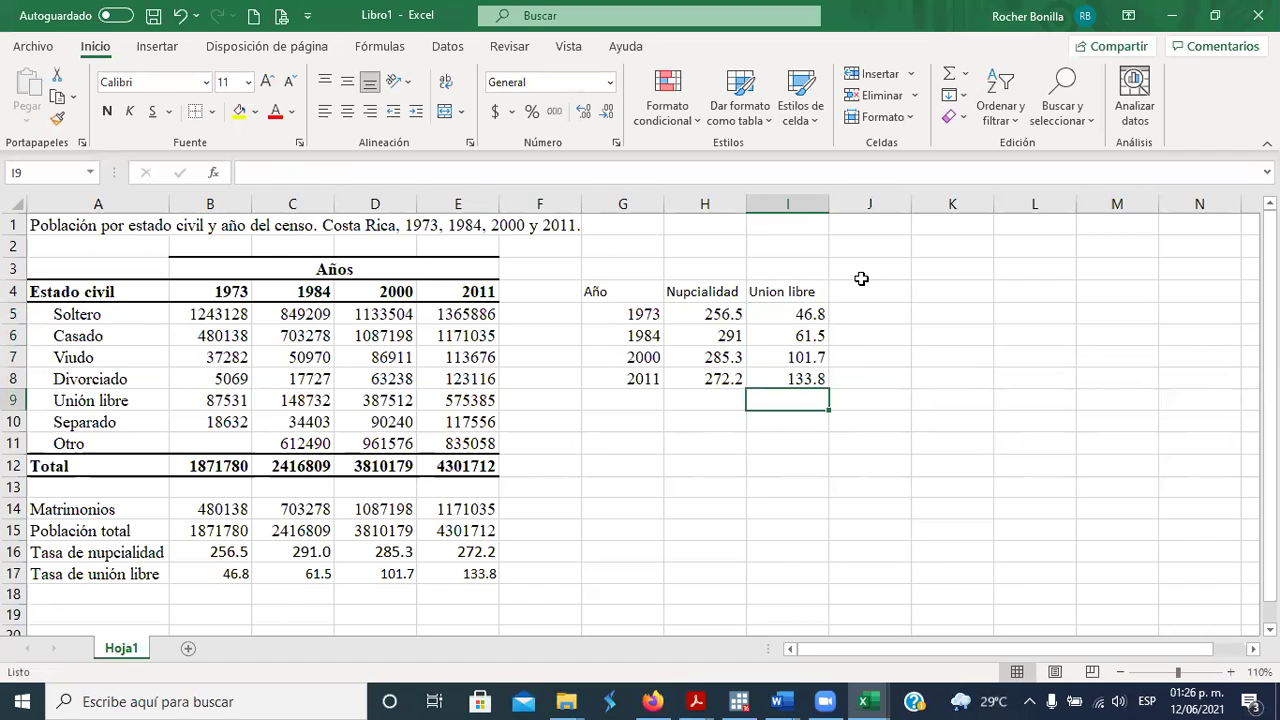
left_click(704, 314)
left_click(826, 314)
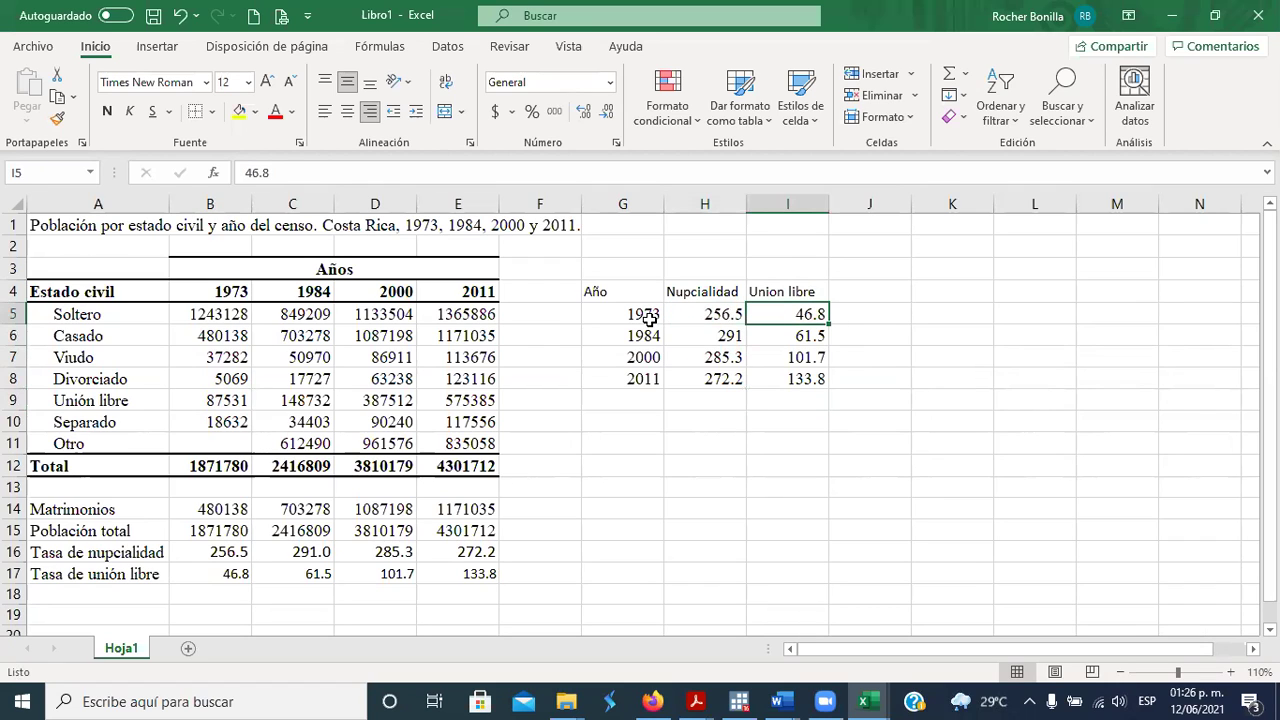
left_click_drag(615, 291, 783, 291)
left_click(900, 309)
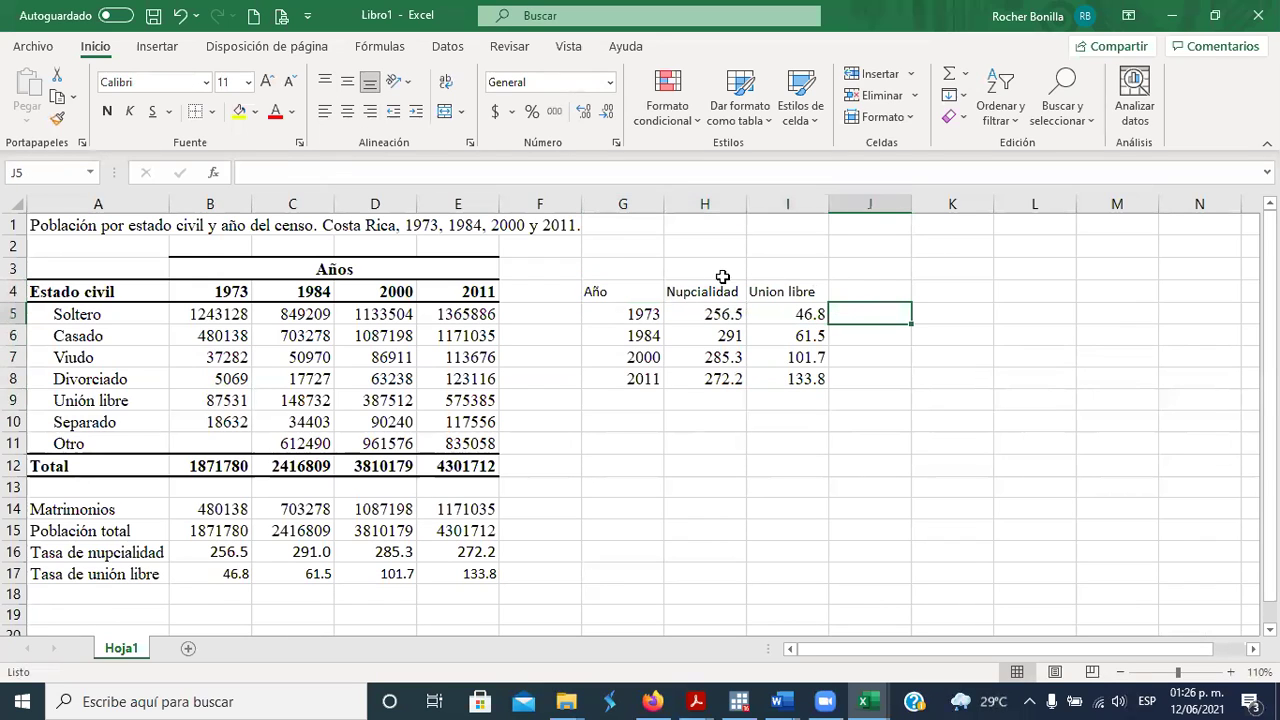
Insert a scatter chart with smooth lines and no markers from the Año, Nupcialidad and Union libre data in G4:I8
left_click(640, 290)
left_click_drag(673, 291, 780, 380)
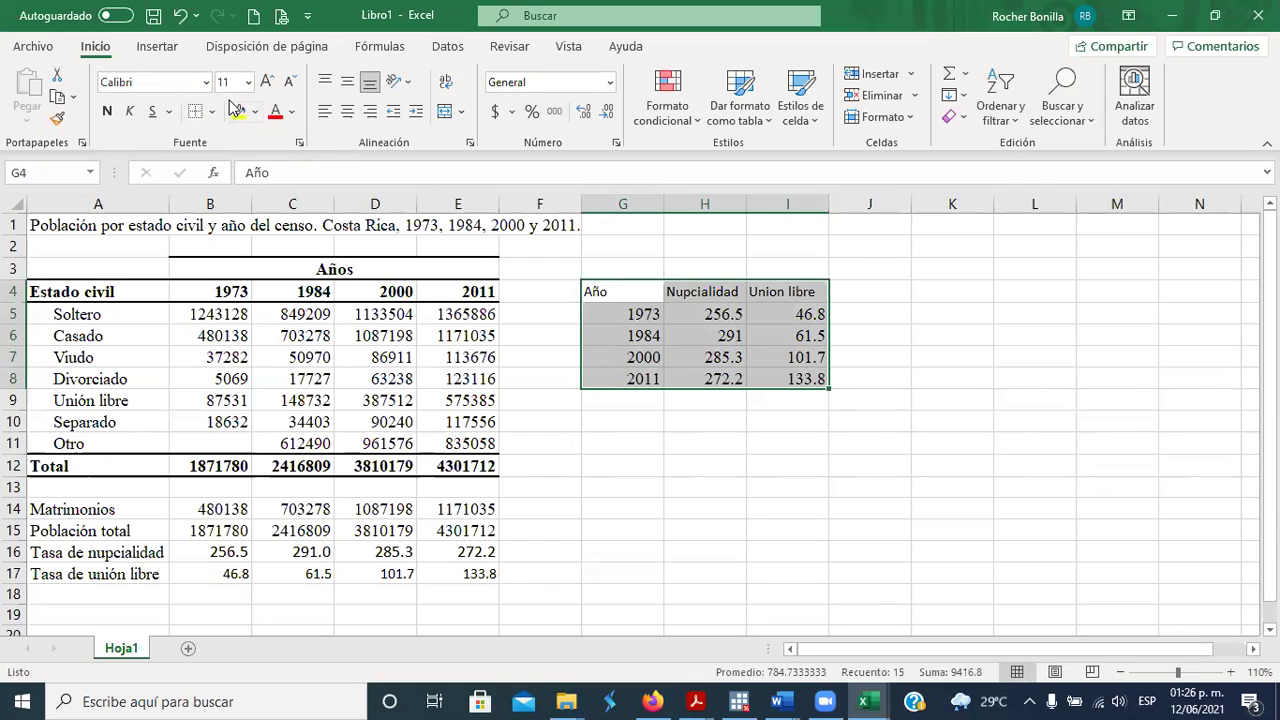
left_click(155, 50)
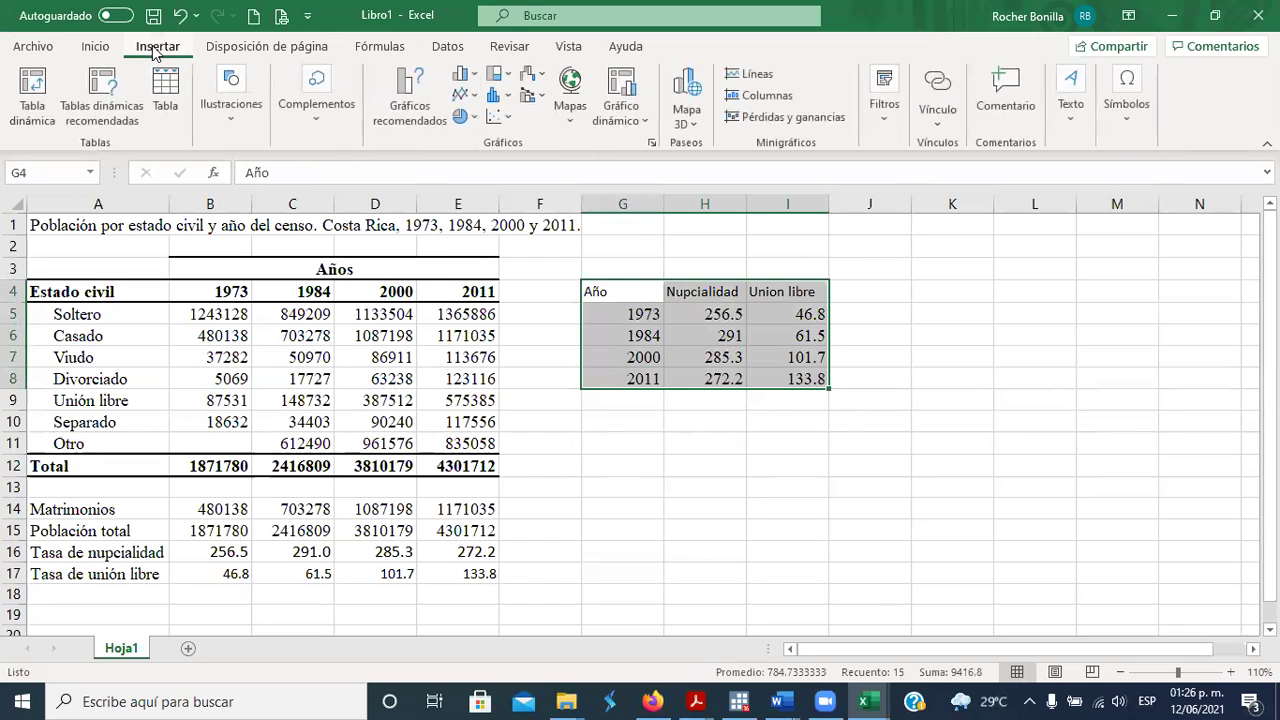
left_click(497, 118)
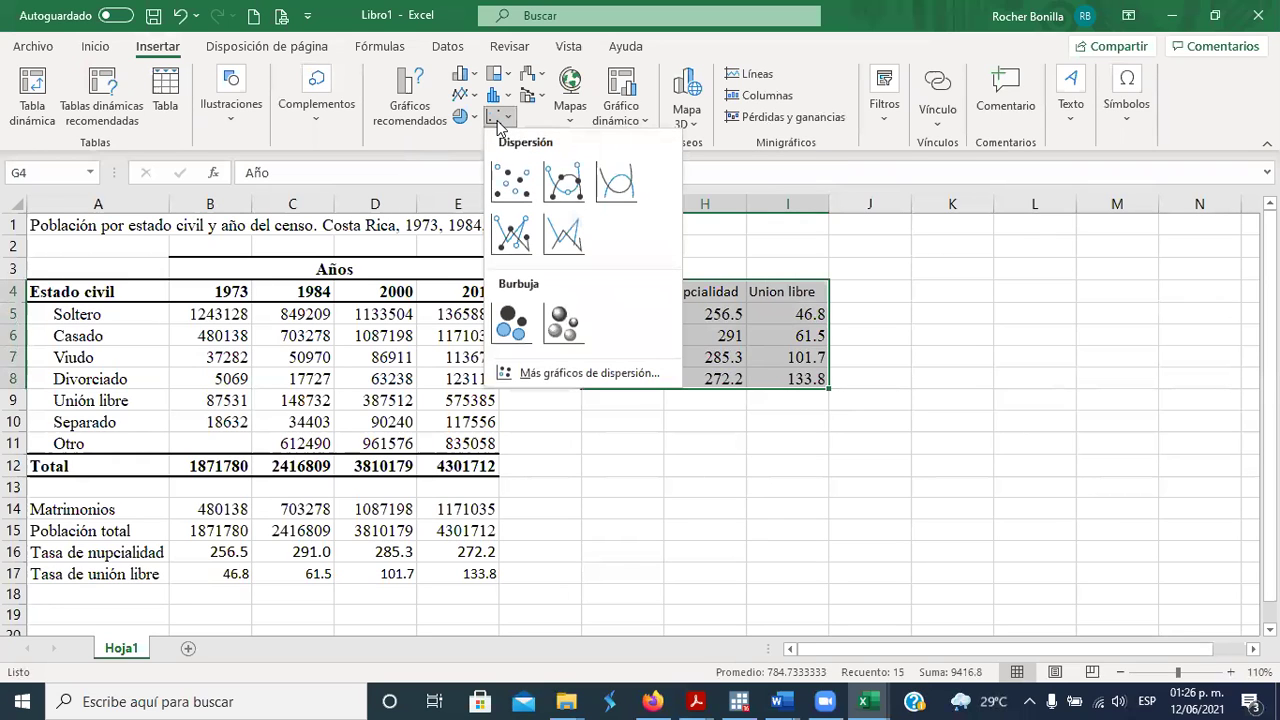
left_click(615, 186)
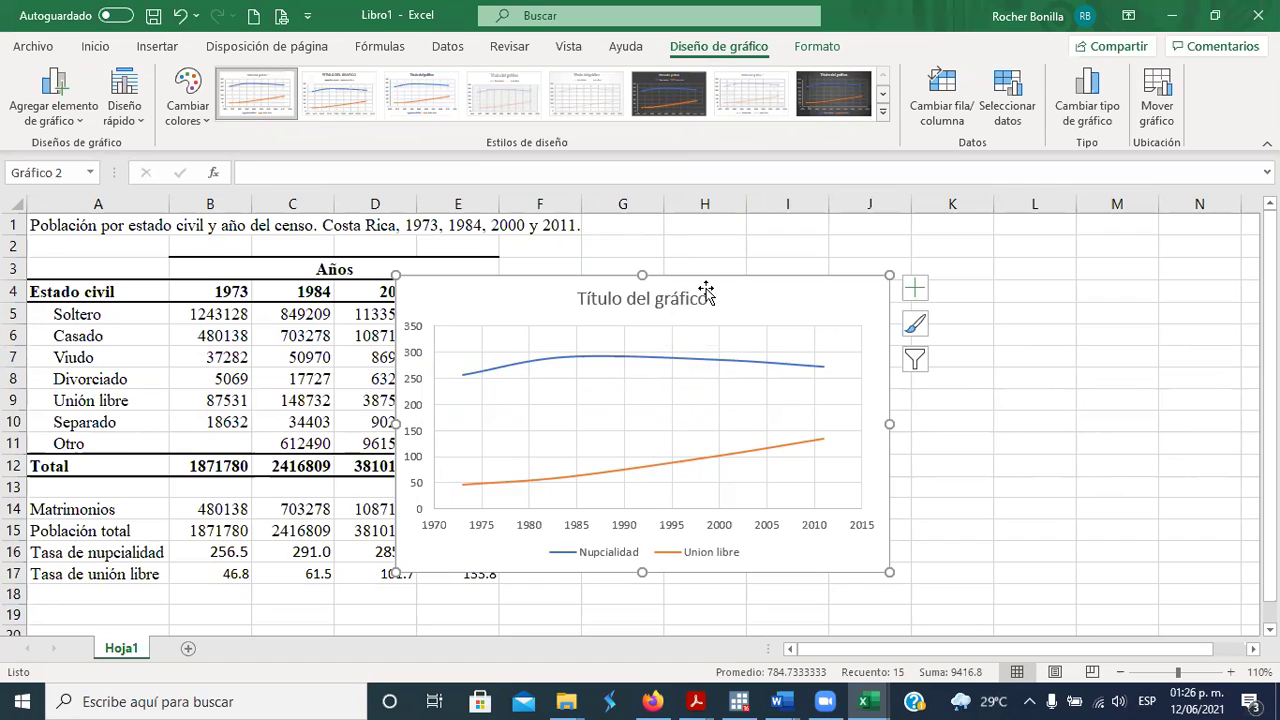
left_click(767, 241)
left_click(181, 17)
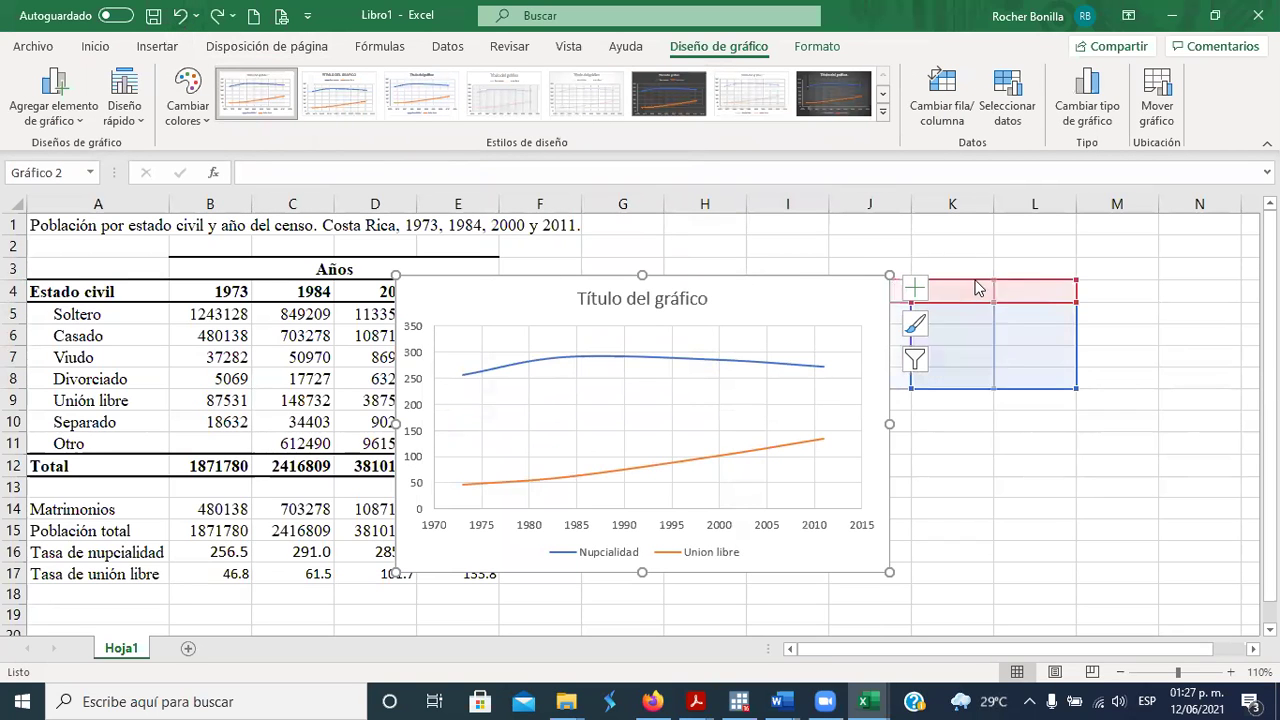
key("ctrl+y")
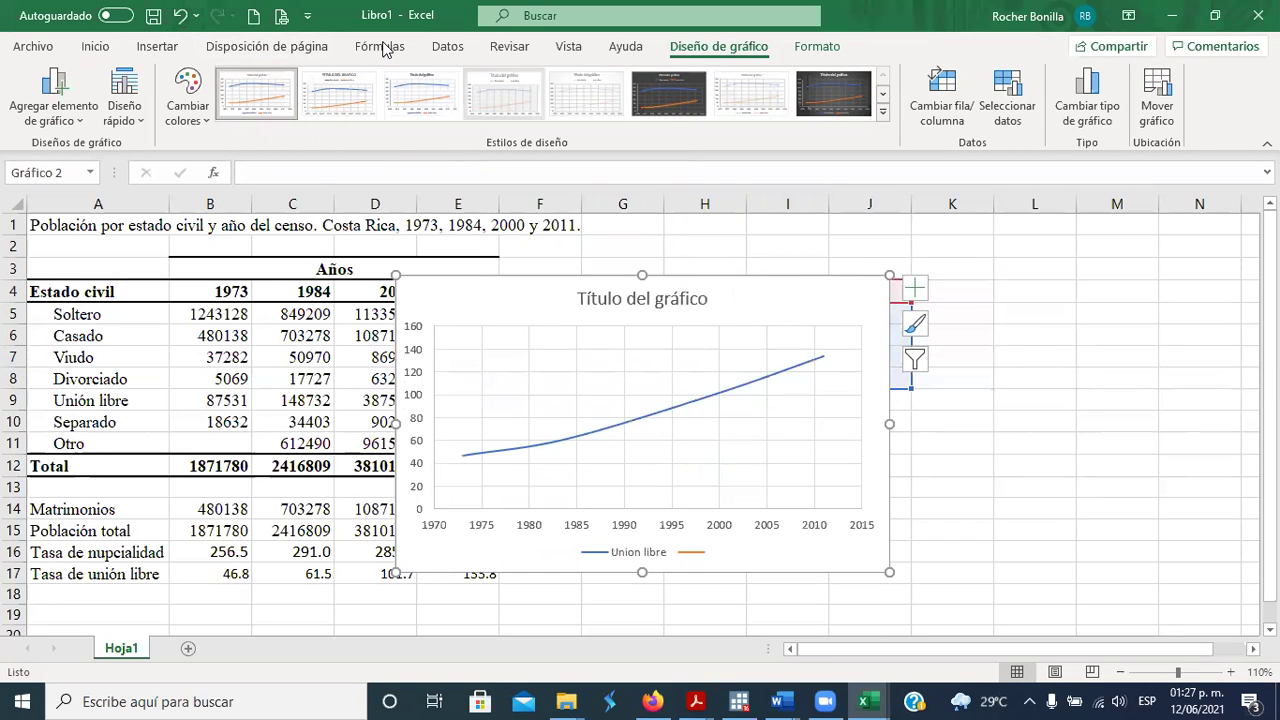
left_click(181, 16)
left_click(1084, 506)
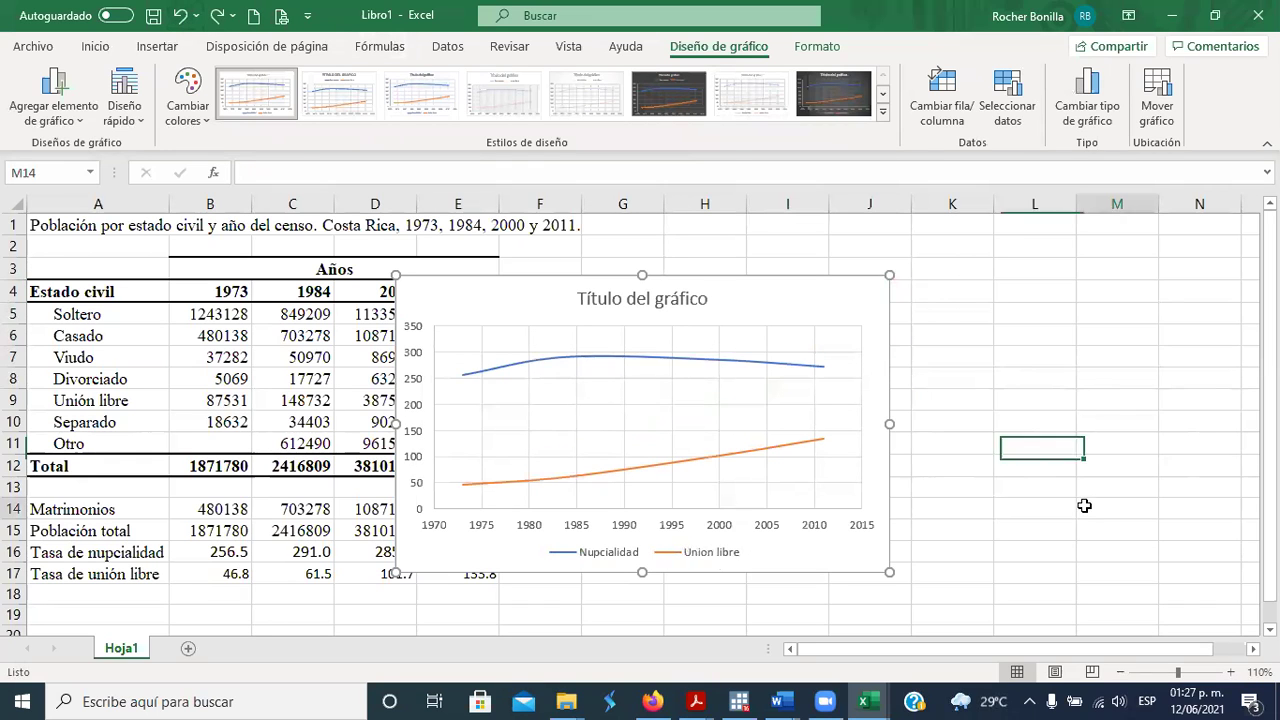
left_click(771, 289)
left_click_drag(752, 284, 970, 290)
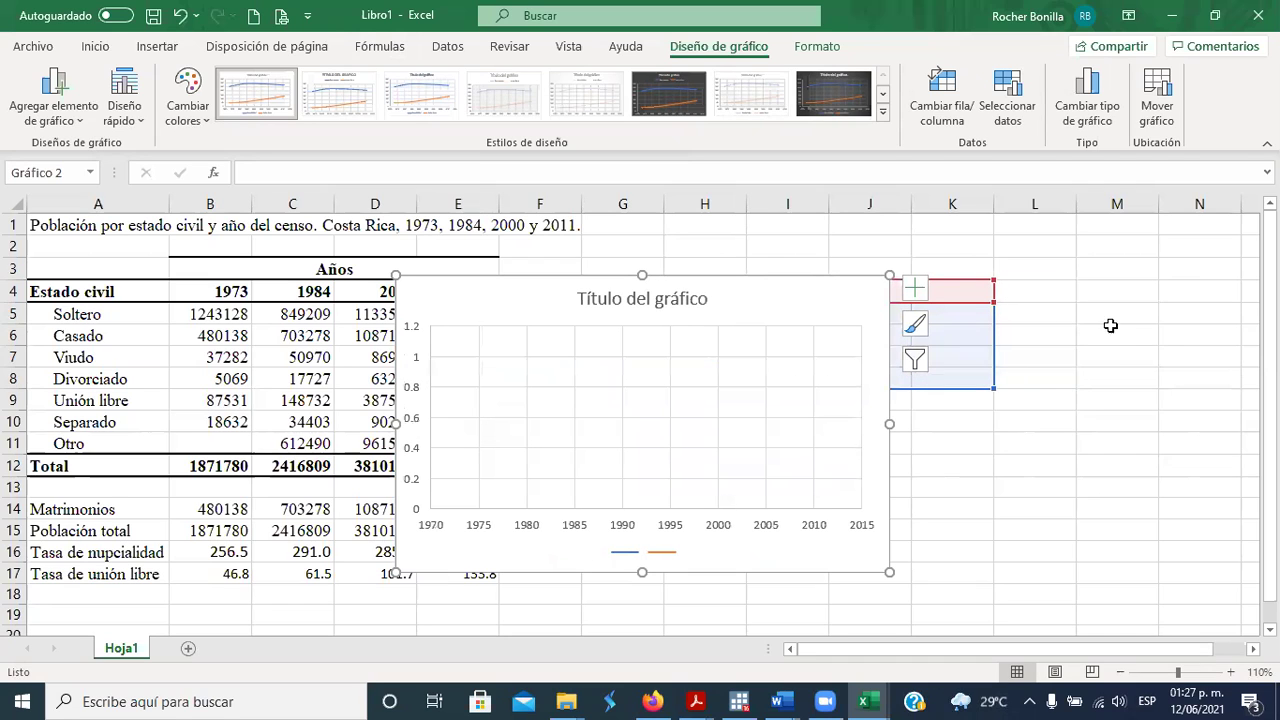
left_click(180, 16)
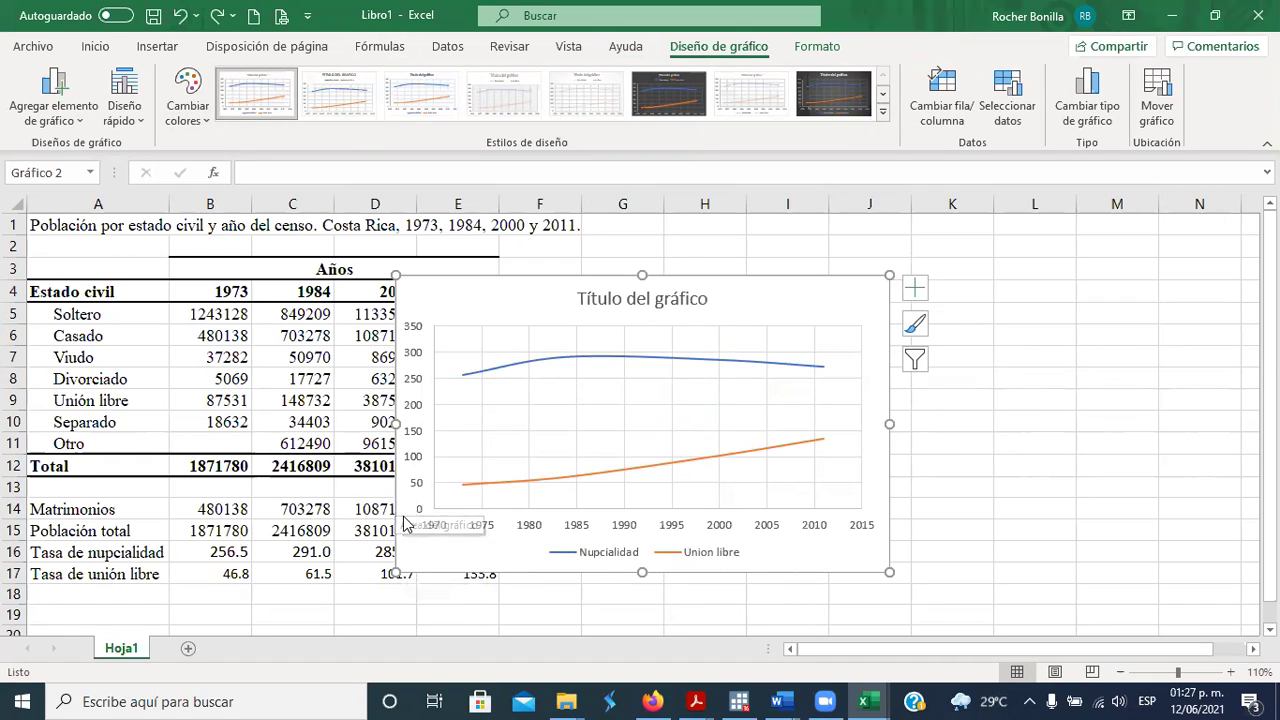
Shrink the chart and place it beside the rates table, spanning roughly columns J to N and rows 1 to 12
left_click_drag(689, 476, 860, 432)
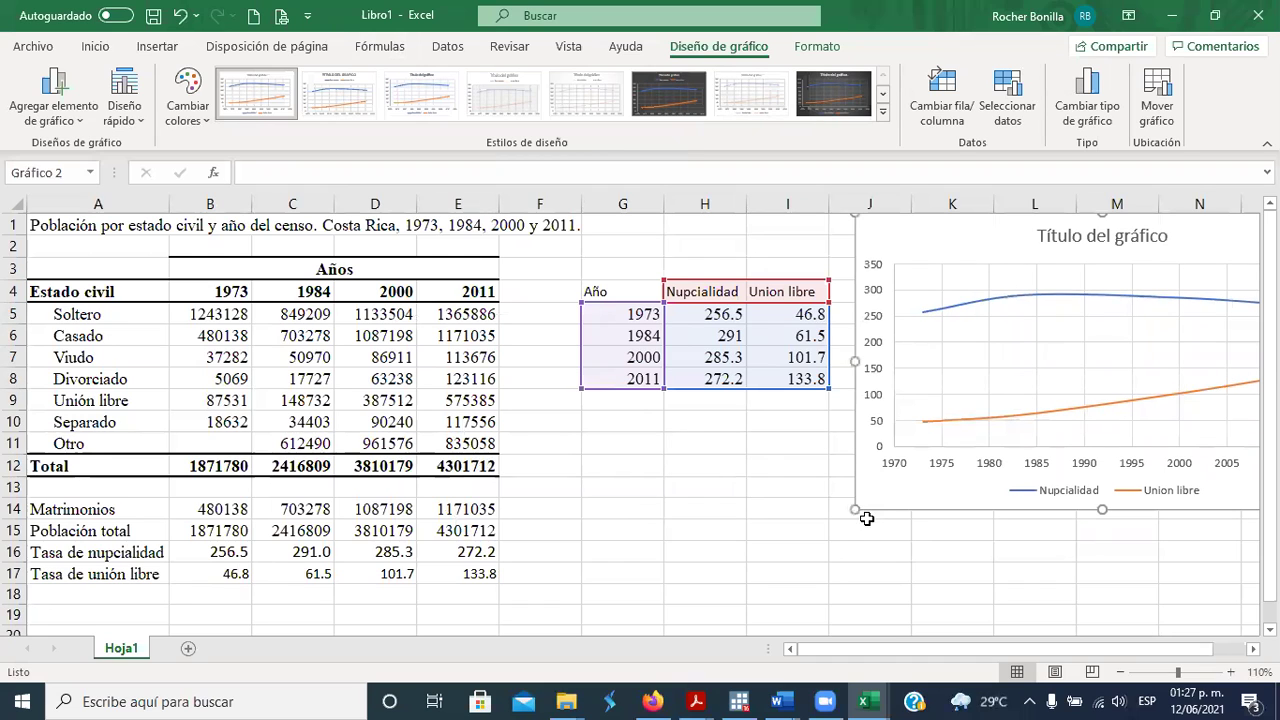
left_click_drag(855, 510, 975, 466)
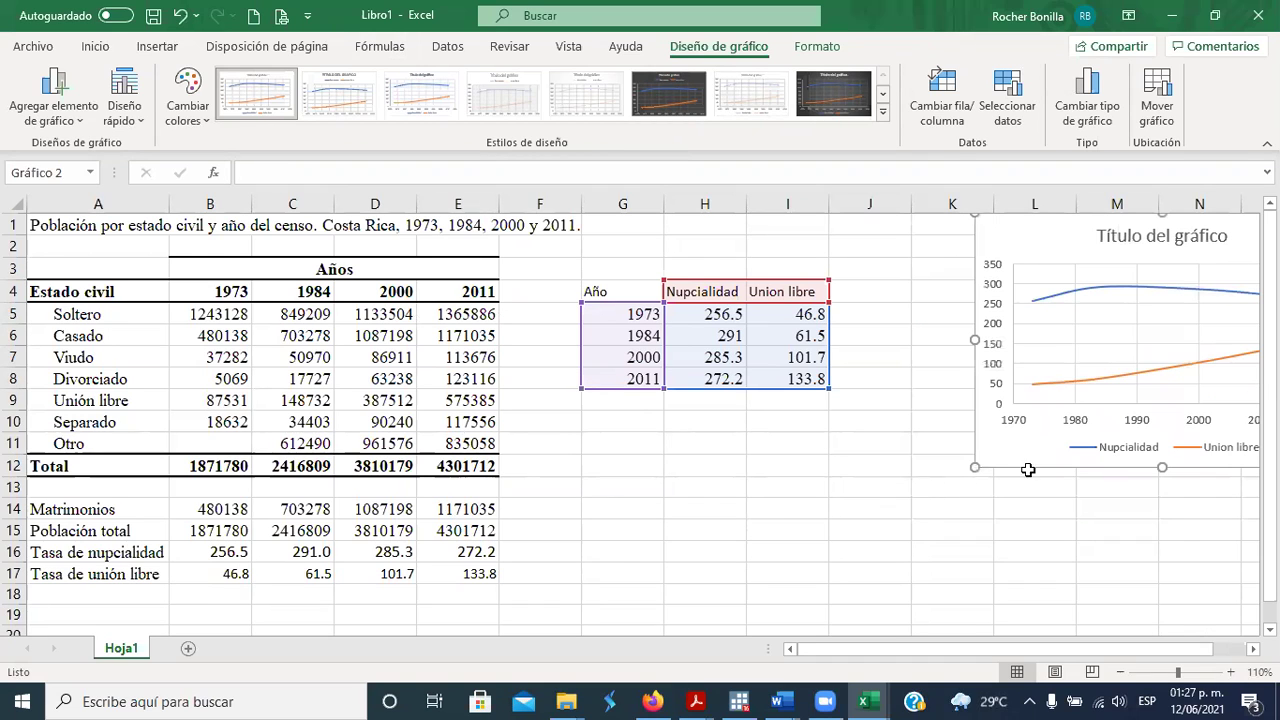
left_click(1140, 249)
left_click_drag(1140, 249, 1162, 249)
left_click_drag(1064, 240, 935, 251)
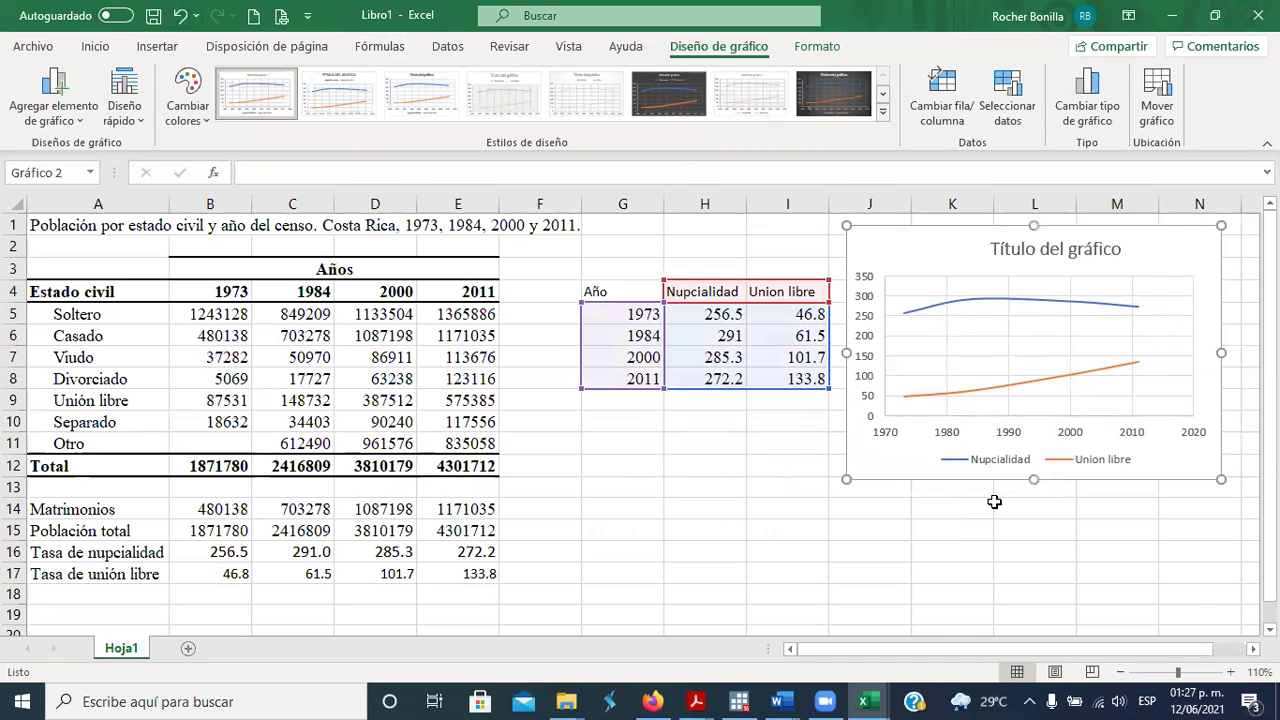
left_click(812, 526)
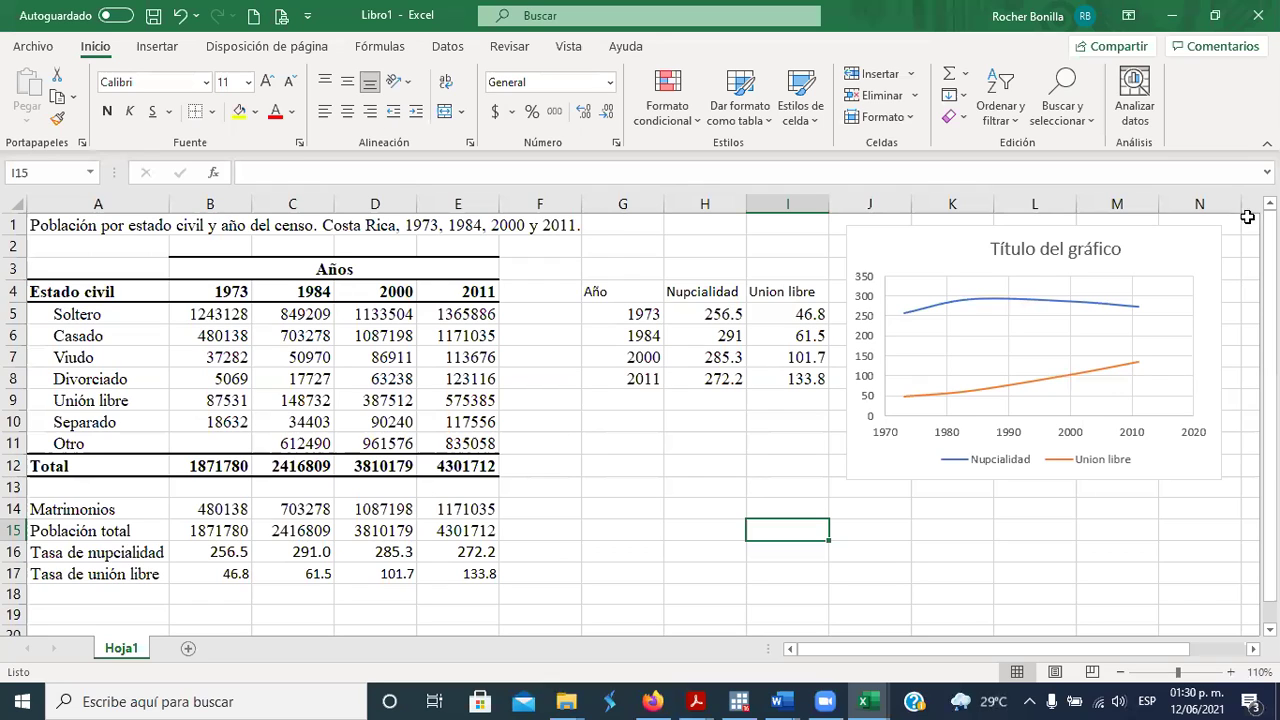
Replace the chart's placeholder title with "Tasa de nupcialidad y unión libre"
left_click(782, 226)
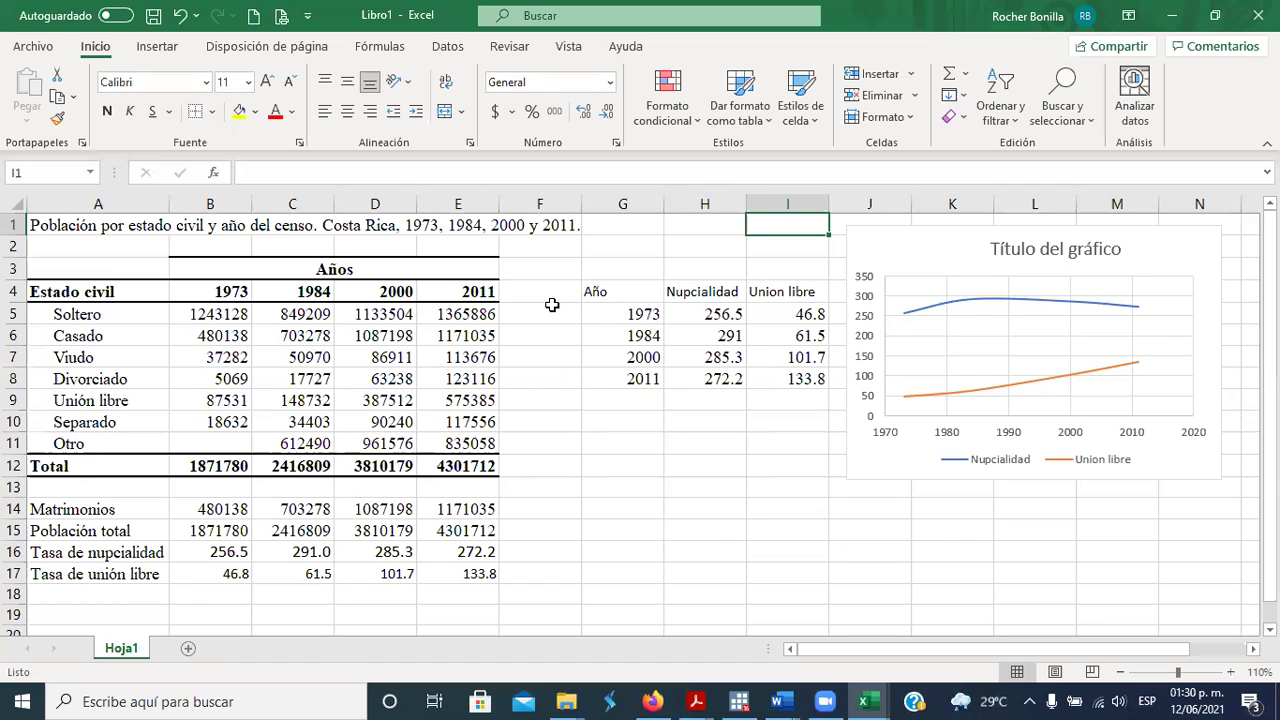
left_click(1062, 250)
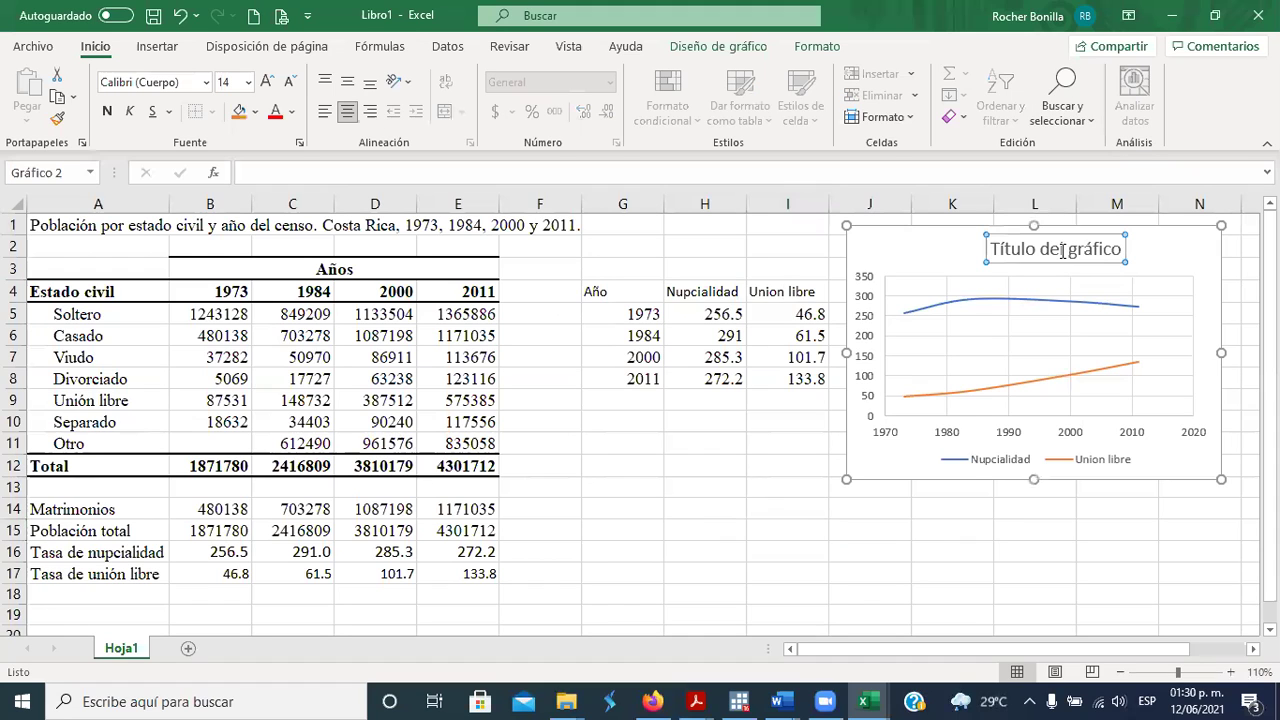
left_click_drag(992, 250, 1139, 251)
type("Ta")
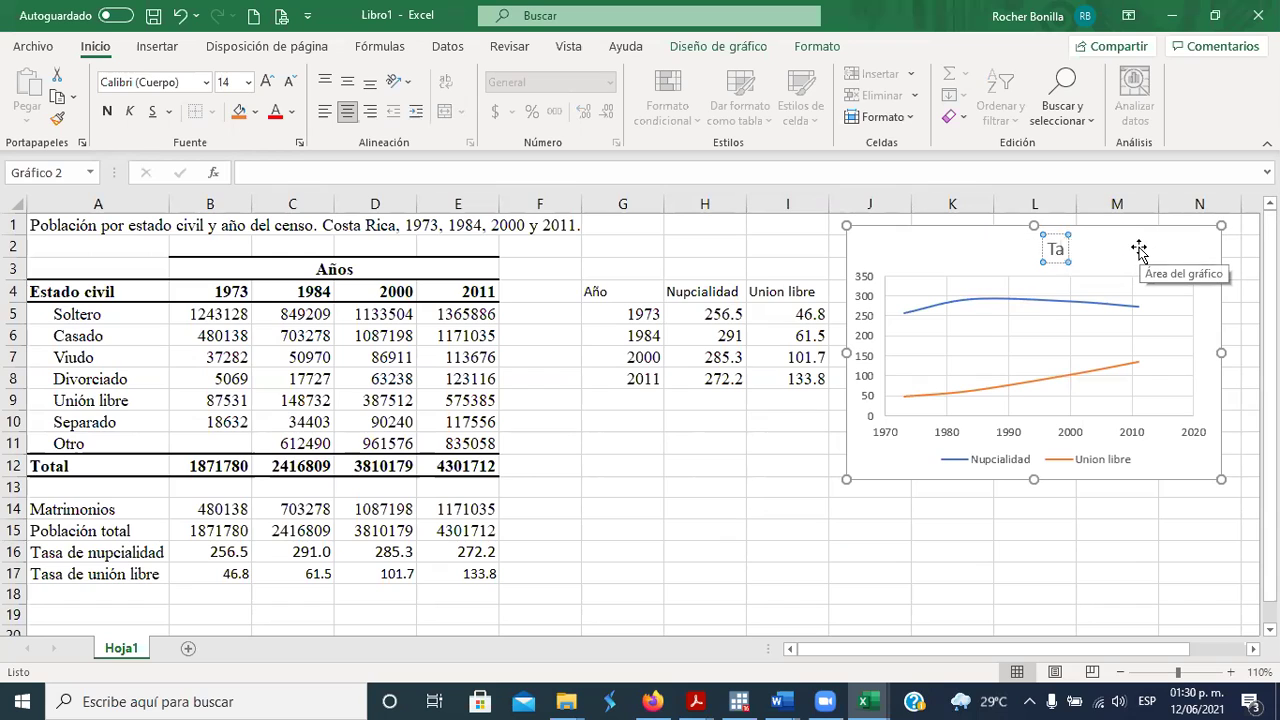
type("sa de n")
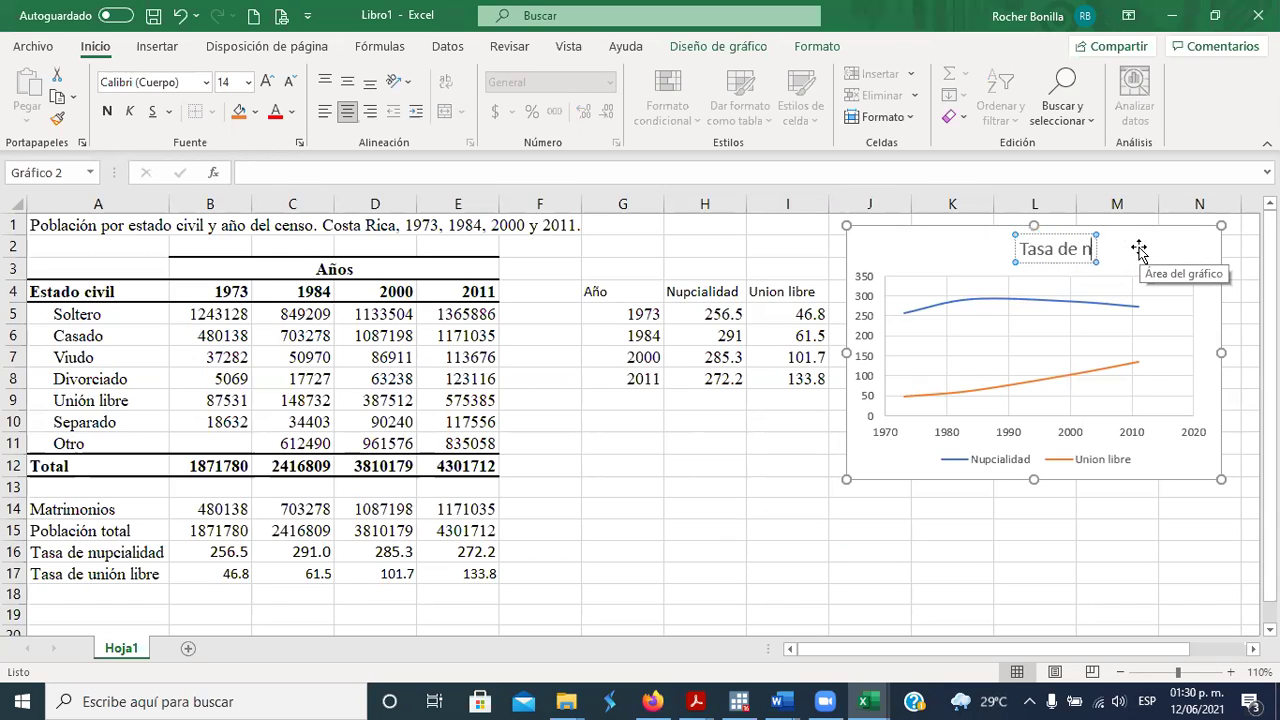
type("upcialida")
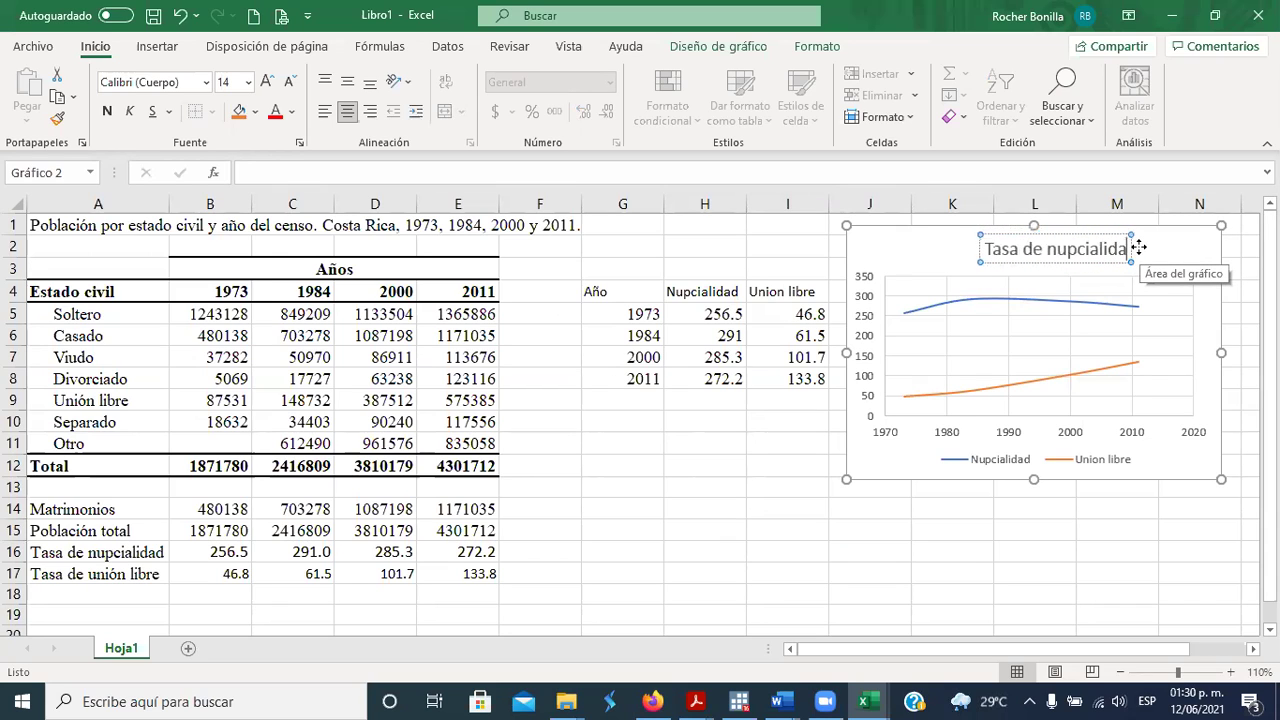
type("d y uni")
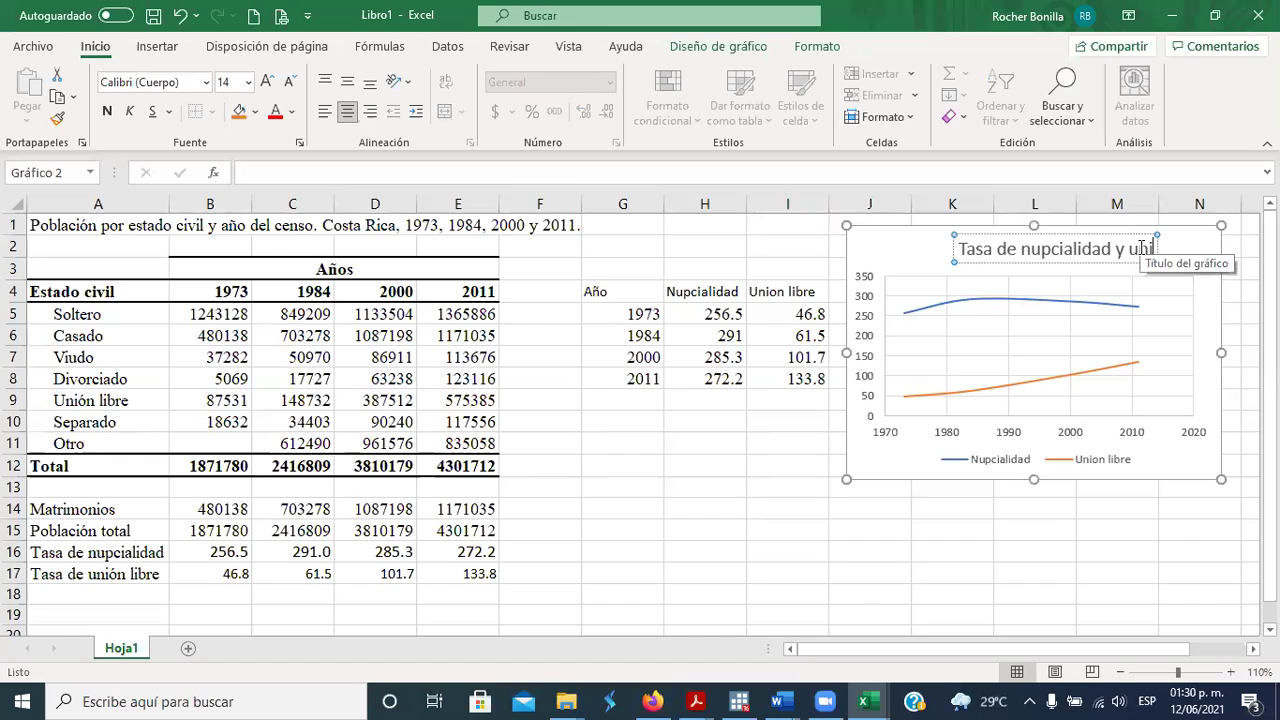
type("ón libre")
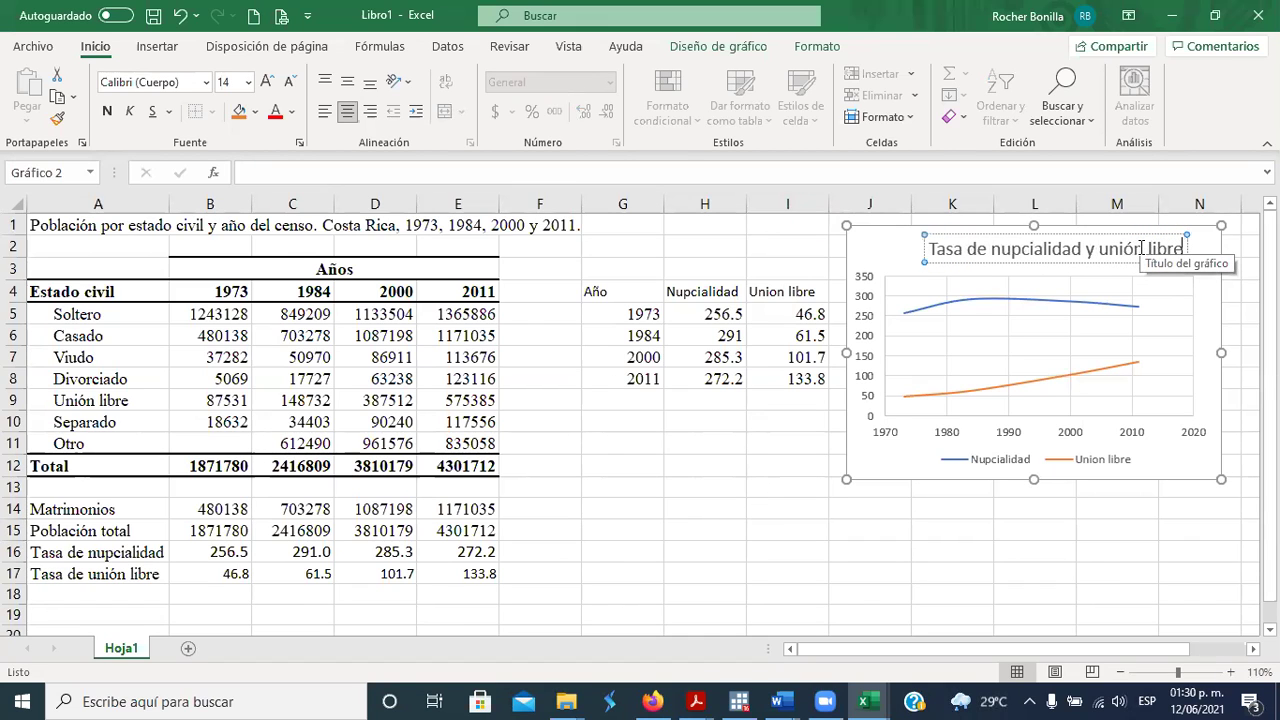
left_click(796, 242)
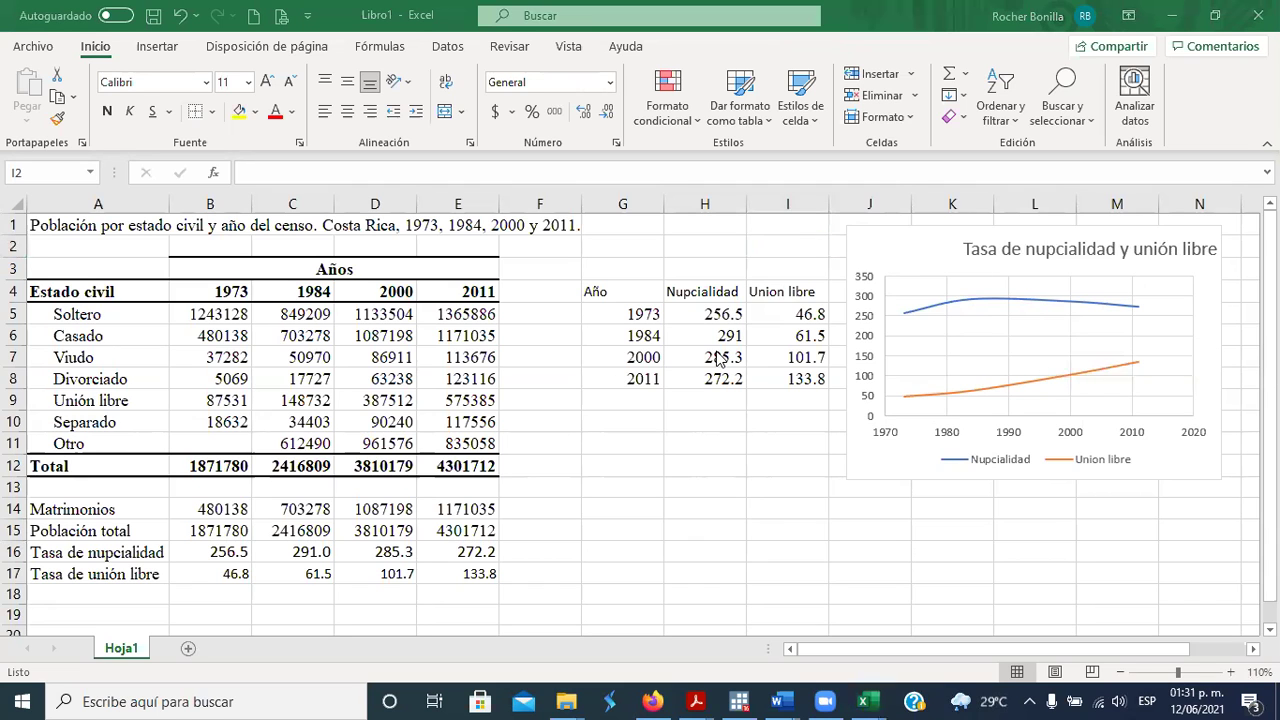
Switch to the Word document SIS11 Est demog P2 and read instruction 2 about the gross divorce rate
key("alt+Tab")
key("Tab")
key("Tab")
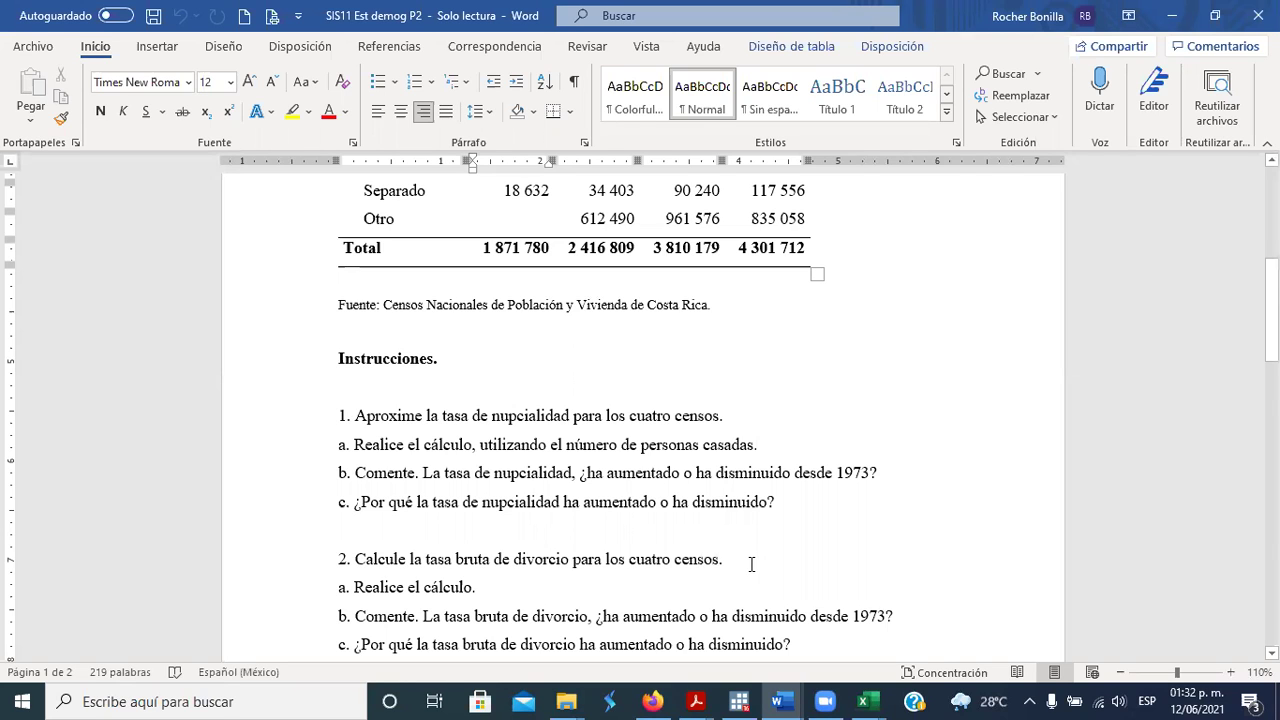
left_click(724, 562)
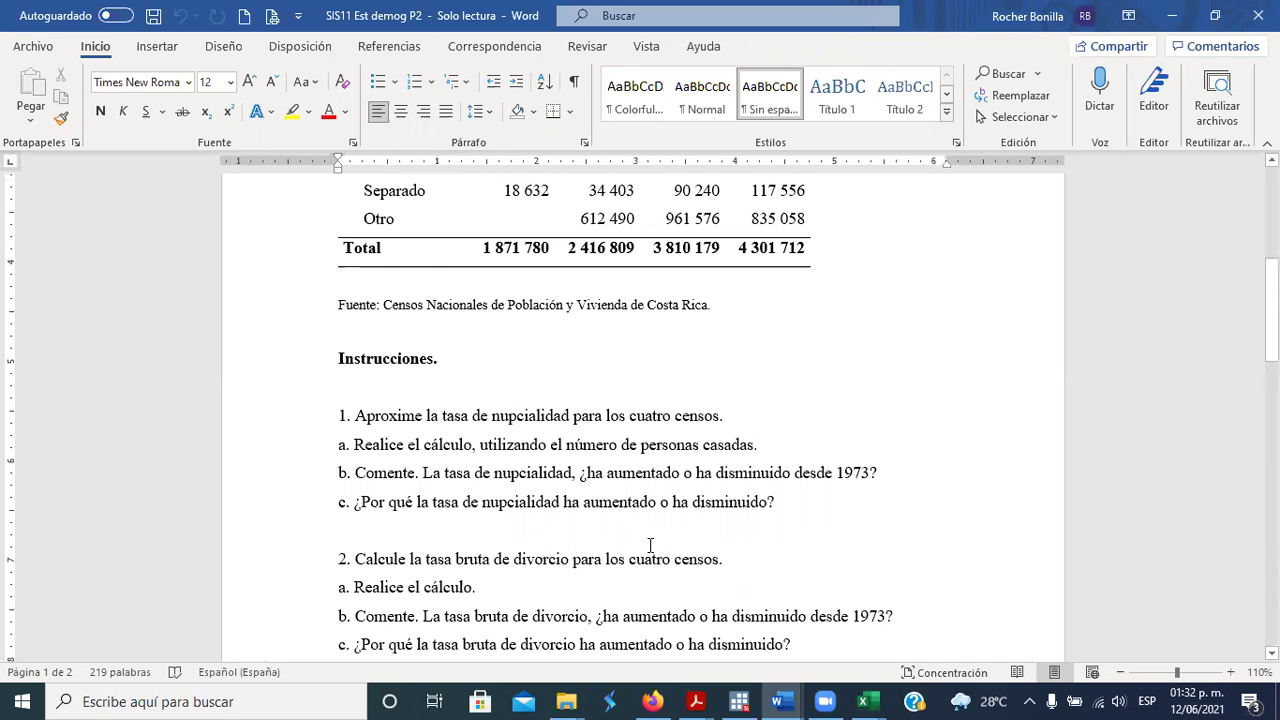
scroll(650, 545, "down", 1)
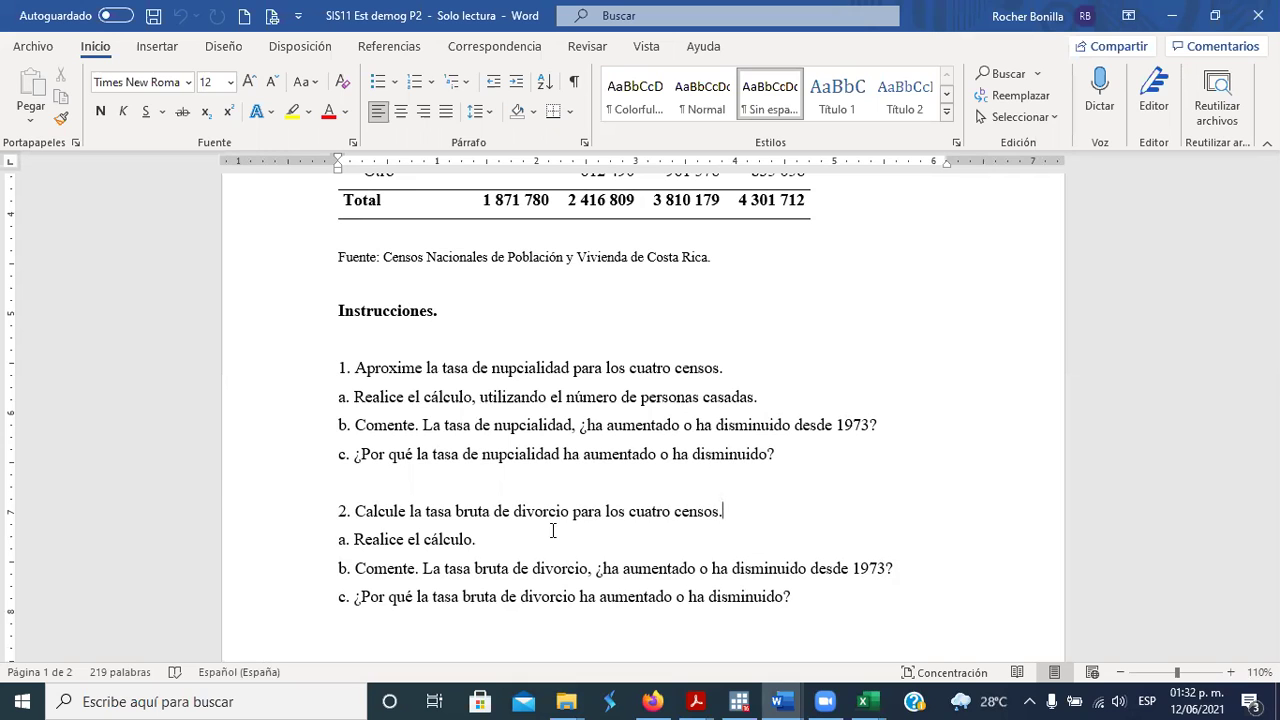
Switch back to the Excel workbook Libro1, enter the label "Tasa bruta de divorcio" in A18 and widen column A to fit it
key("alt+Tab")
key("alt+Tab")
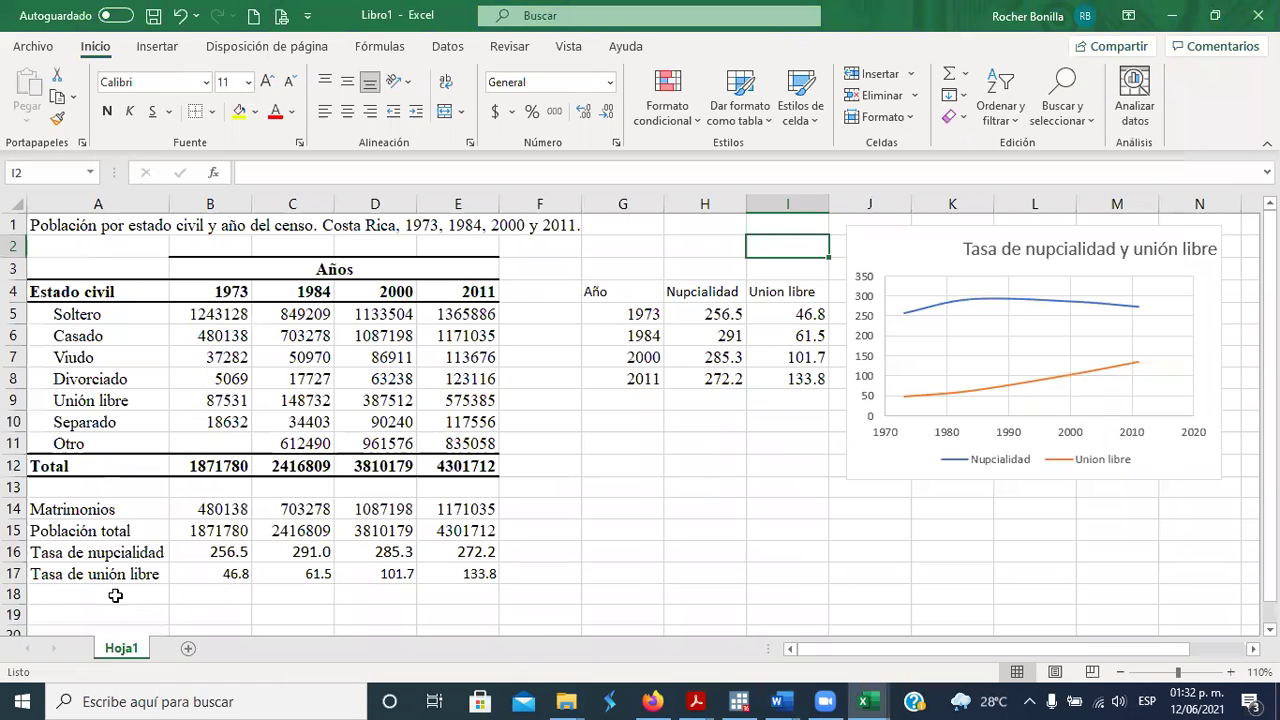
left_click(113, 594)
type("Tas")
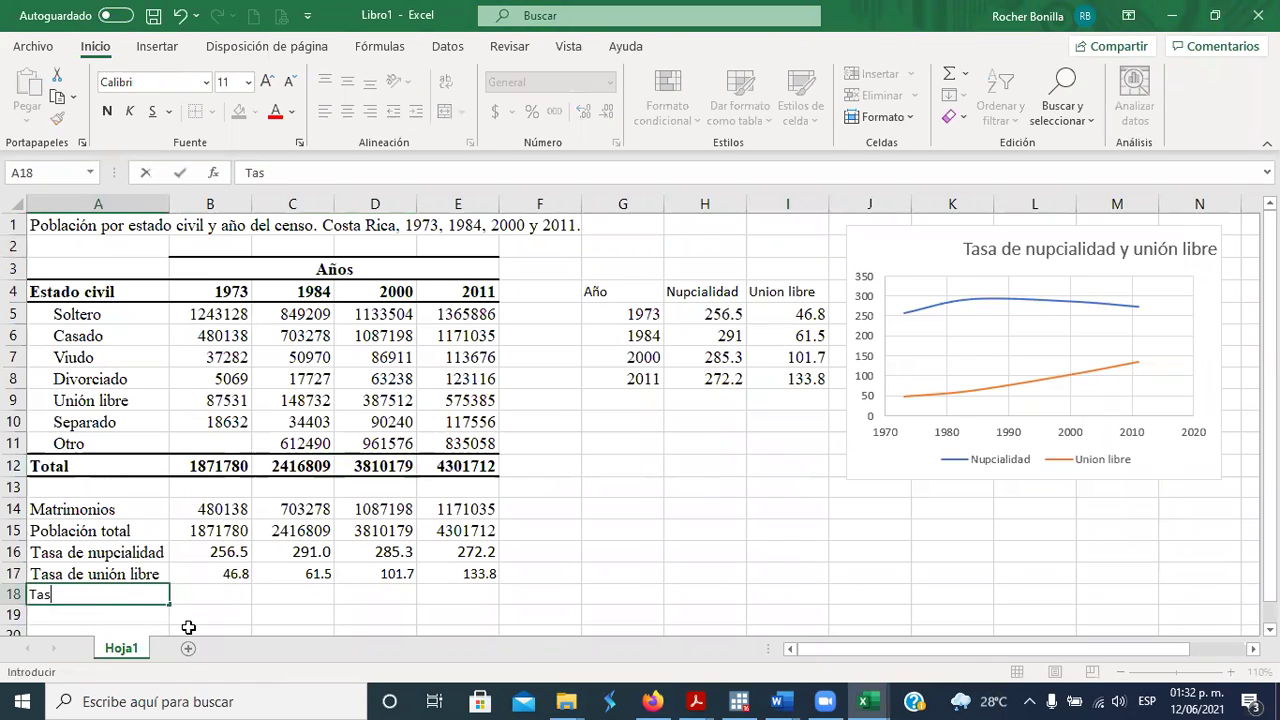
type("a bruta d")
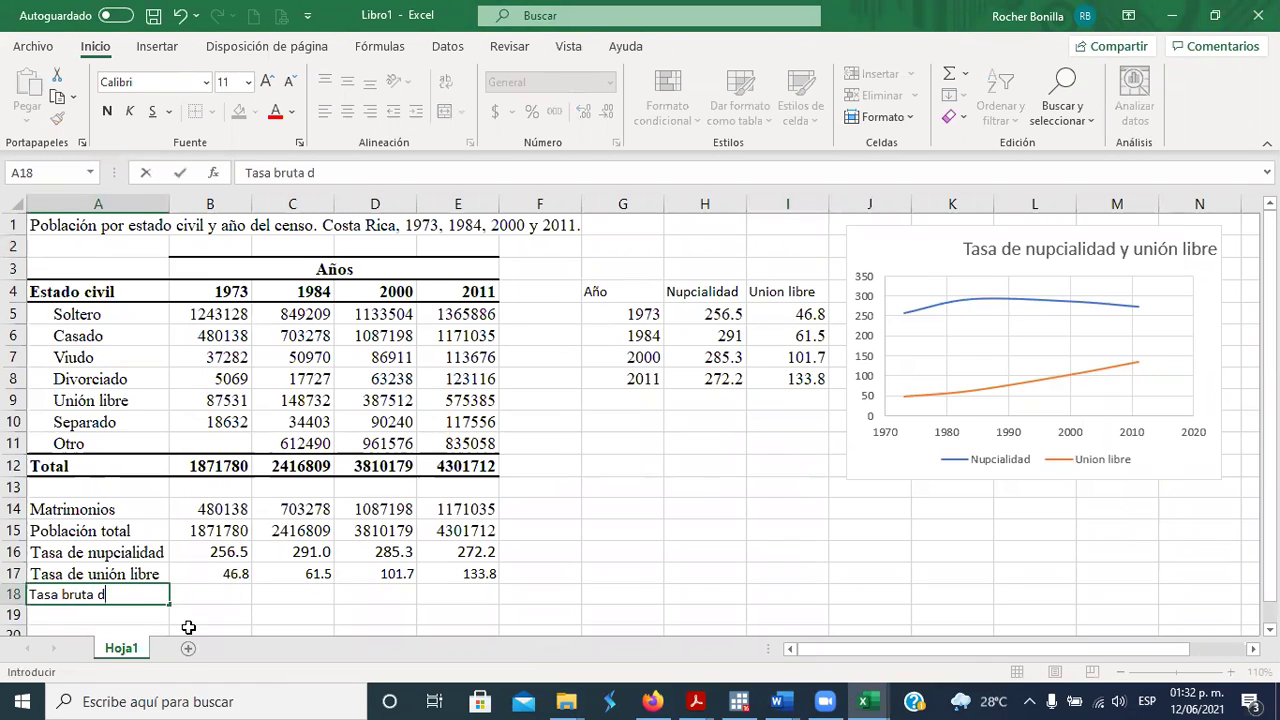
type("e divorcio")
key("Return")
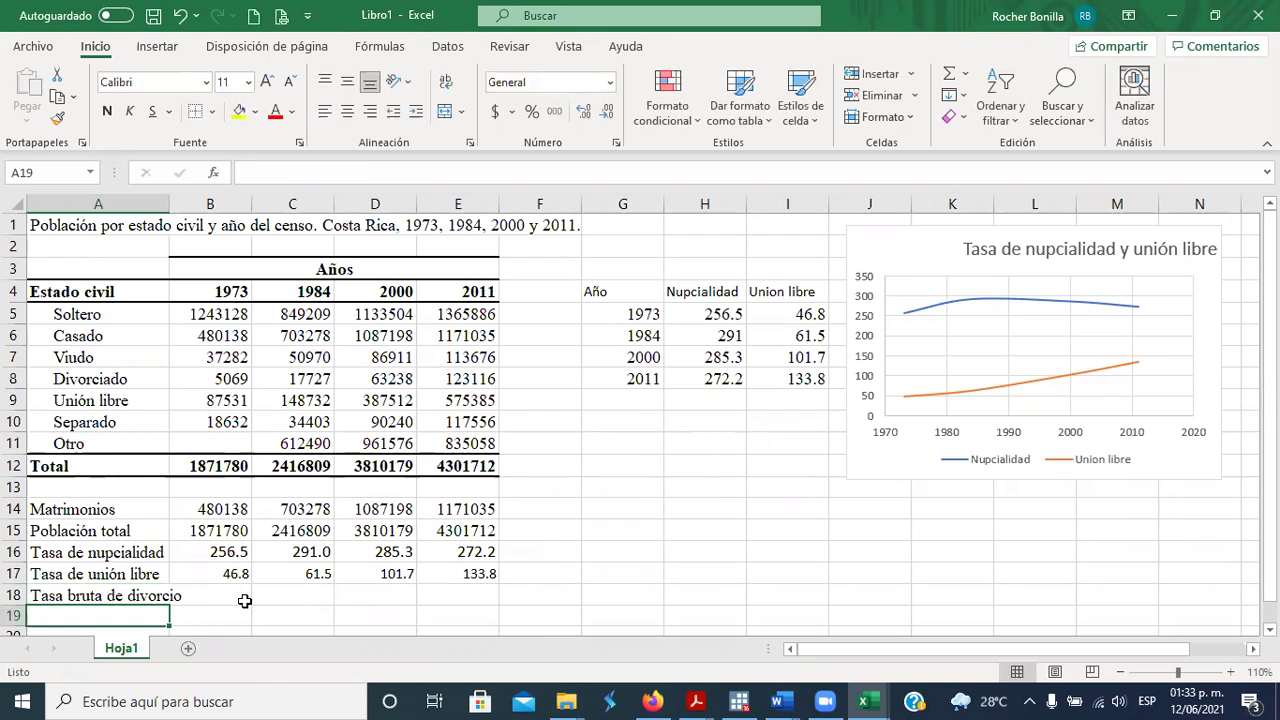
left_click(228, 589)
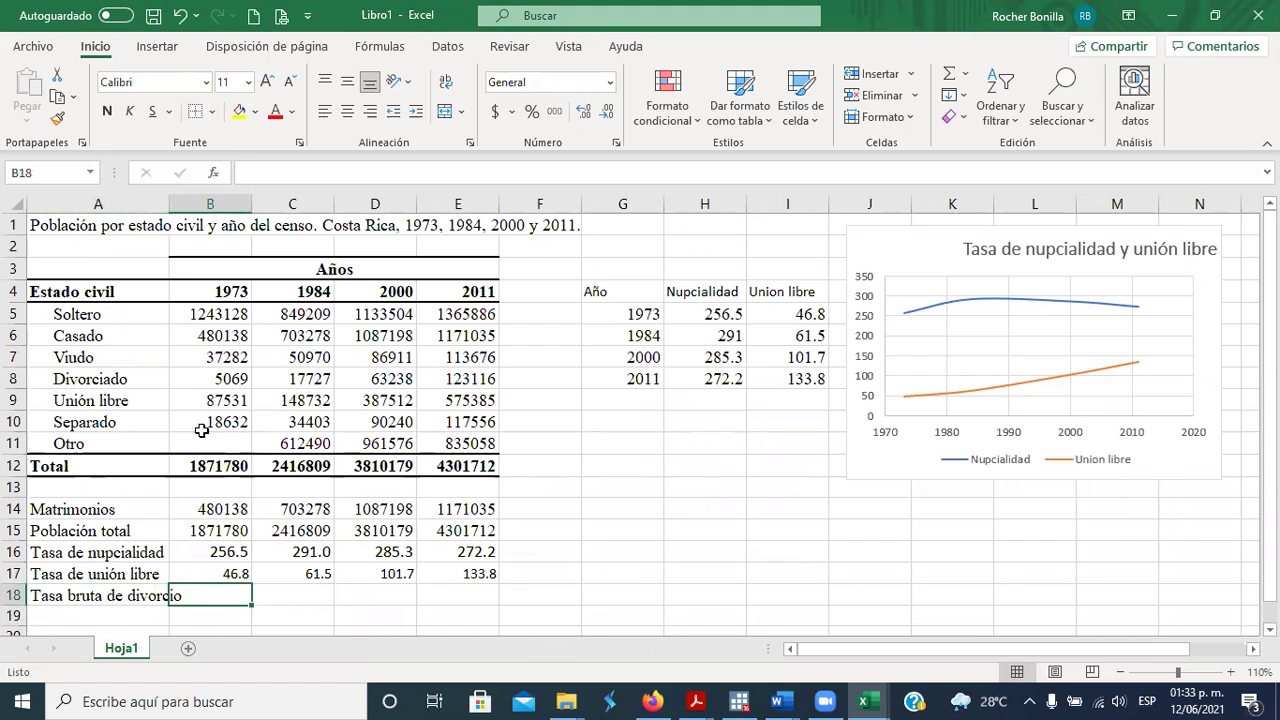
left_click_drag(172, 204, 185, 204)
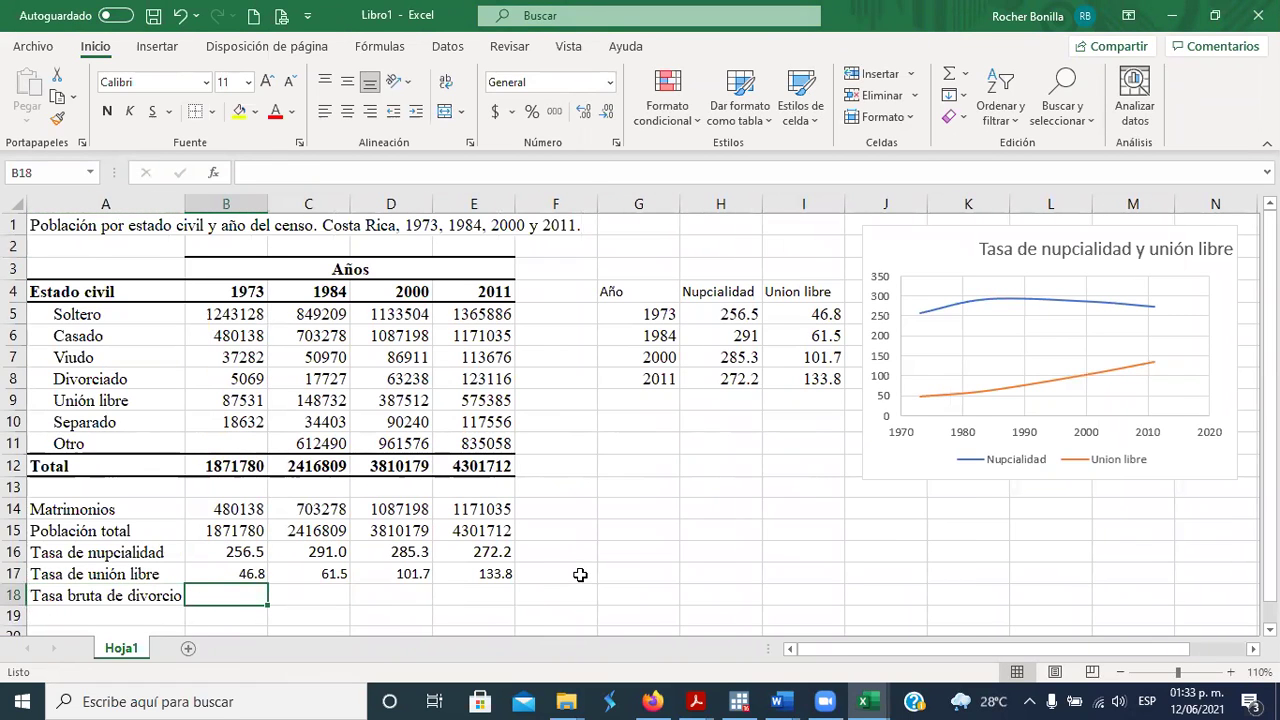
Calculate the 1973 gross divorce rate in B18 with +B8/B12*1000 and fill the formula across to E18
type("+")
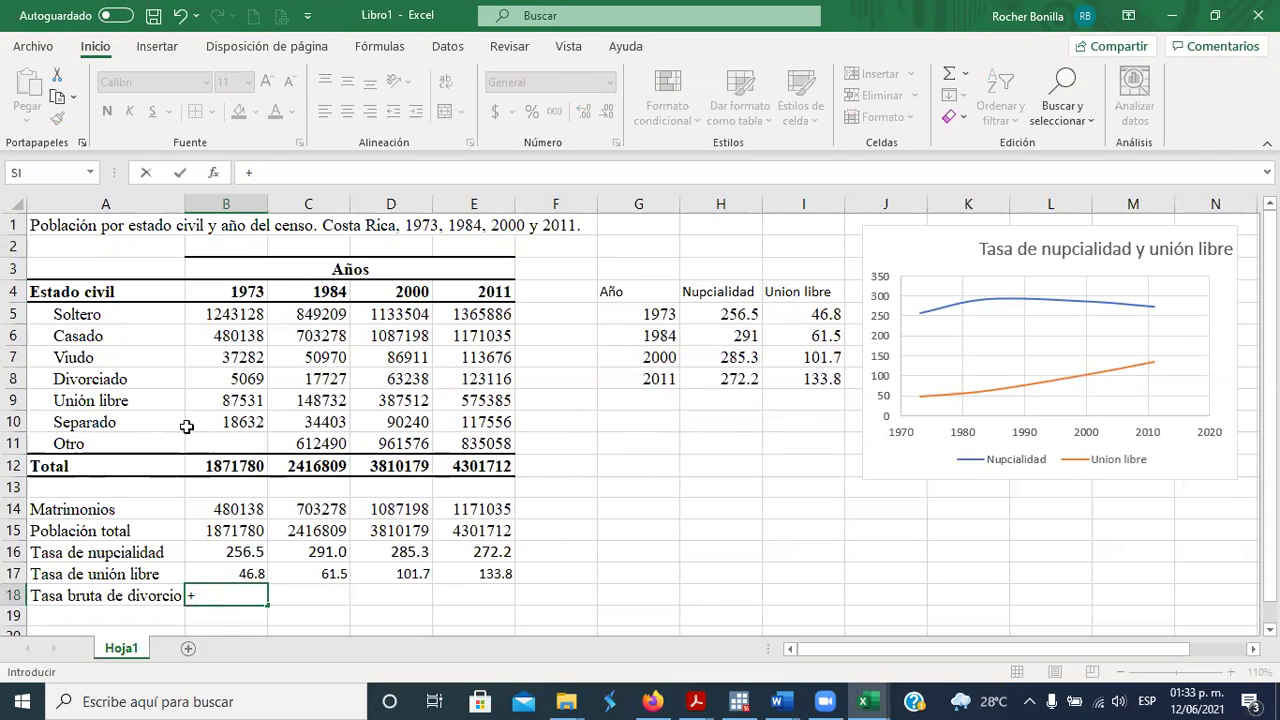
left_click(230, 377)
type("/")
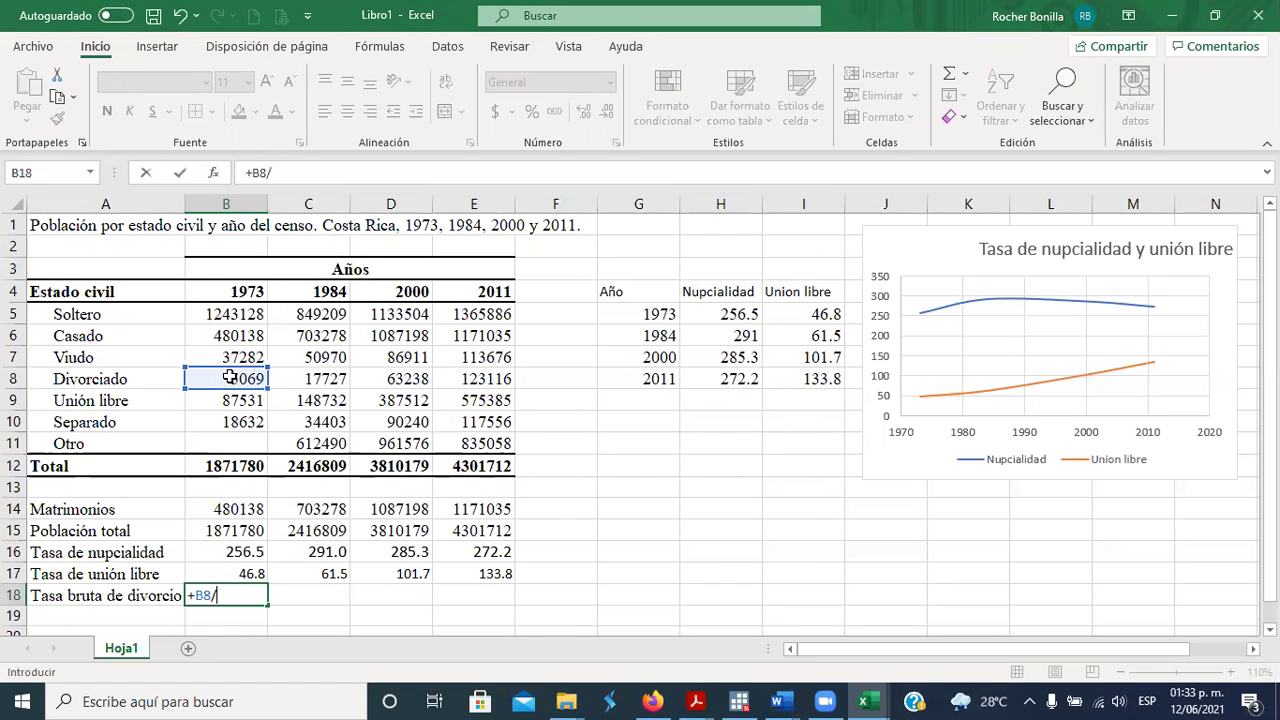
left_click(228, 462)
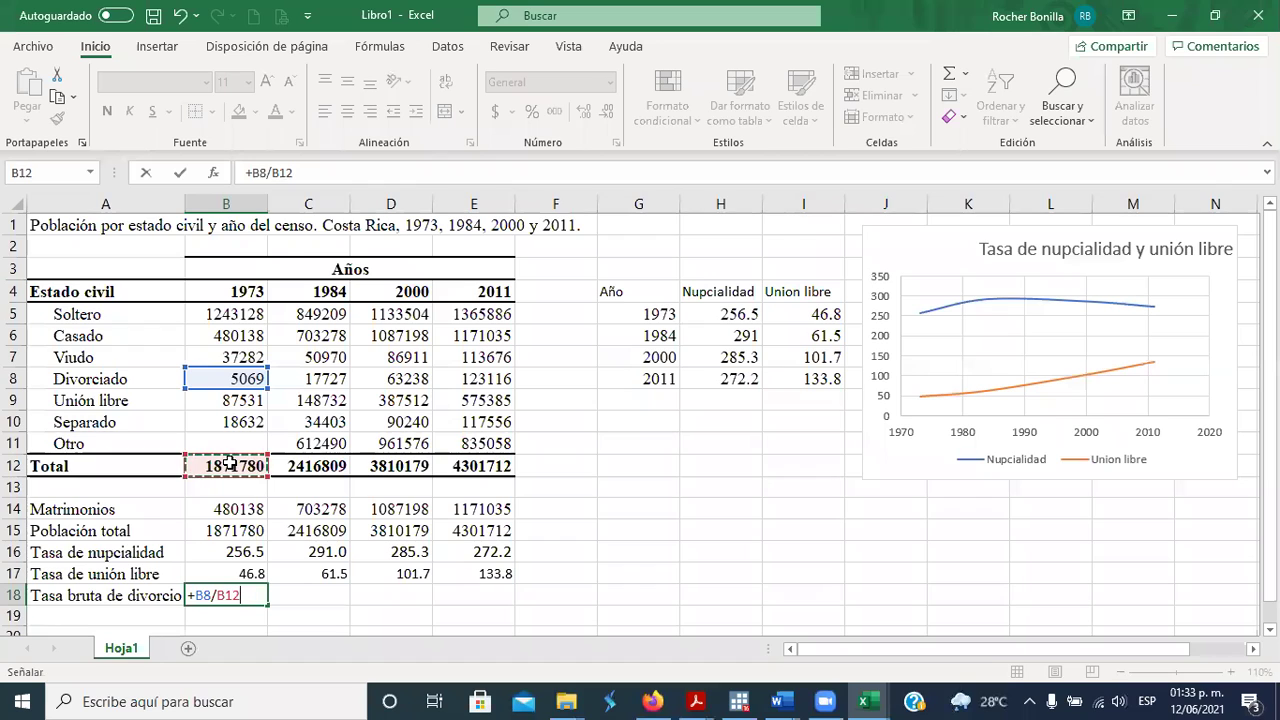
type("*")
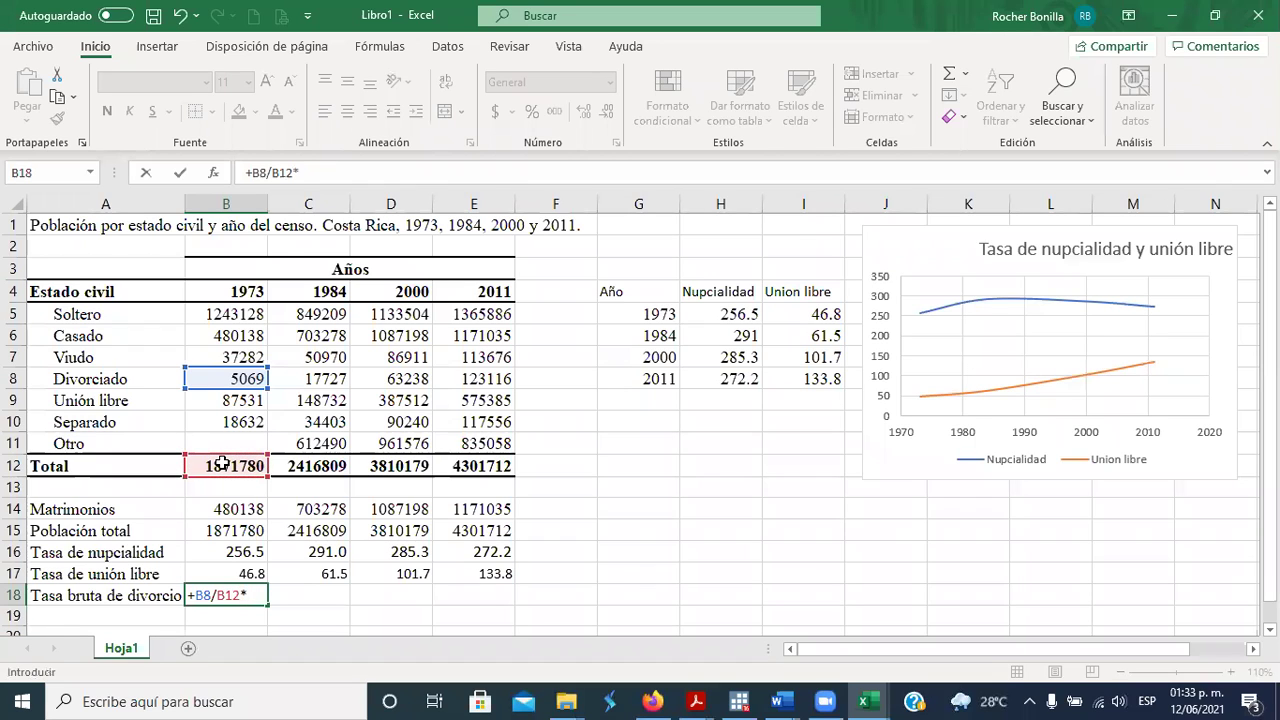
type("1000")
key("ctrl+Return")
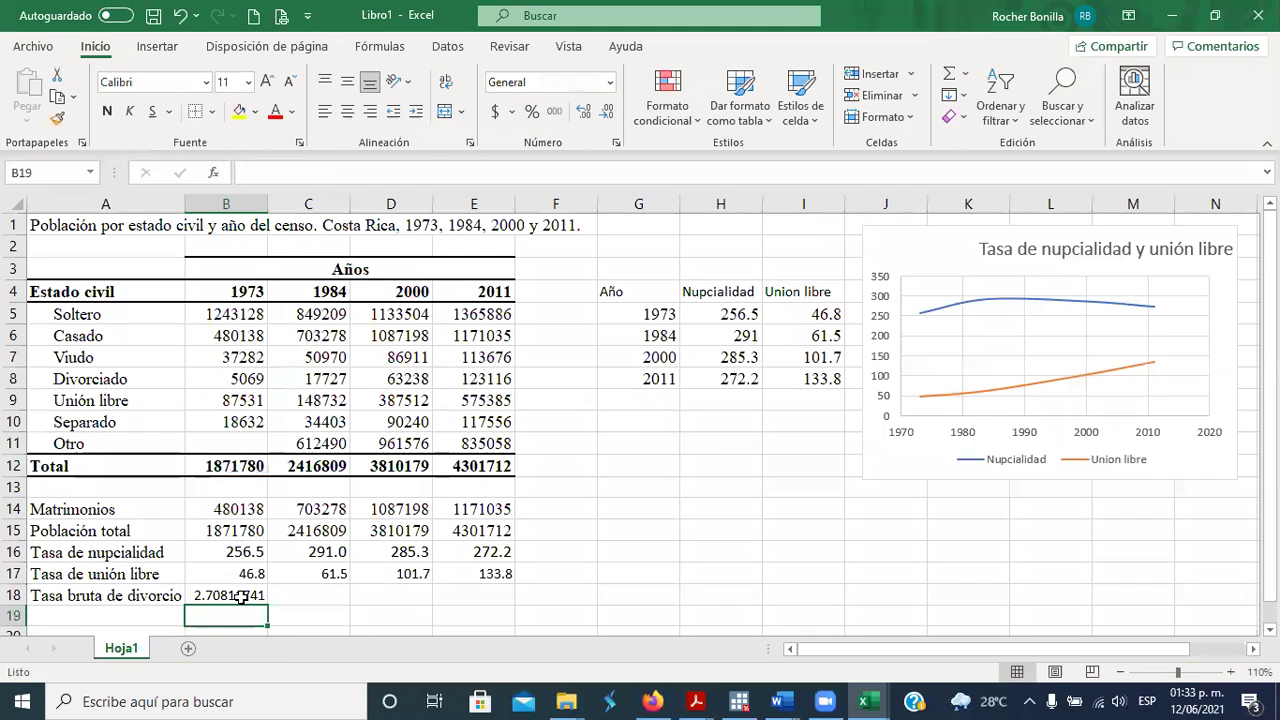
left_click(229, 585)
left_click_drag(267, 605, 488, 600)
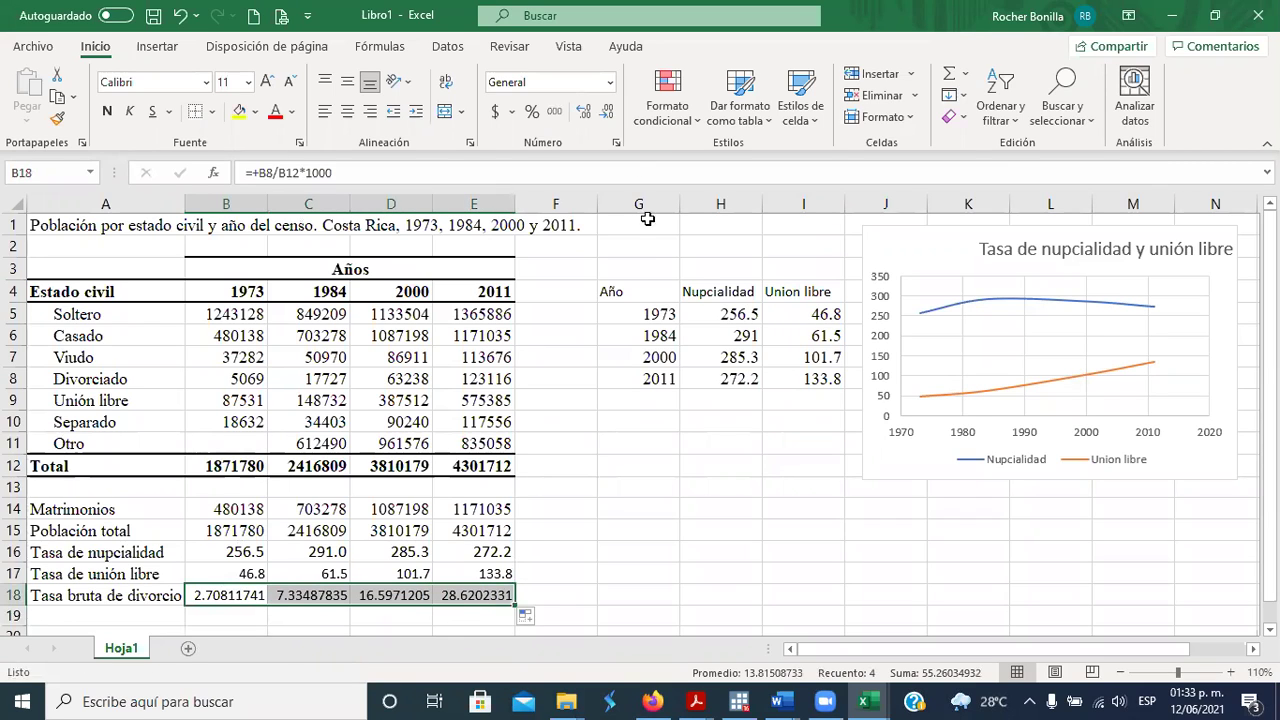
Format the gross divorce rates in B18:E18 with two decimal places
left_click(606, 115)
left_click(606, 115)
left_click(606, 115)
left_click(606, 115)
left_click(606, 115)
left_click(606, 115)
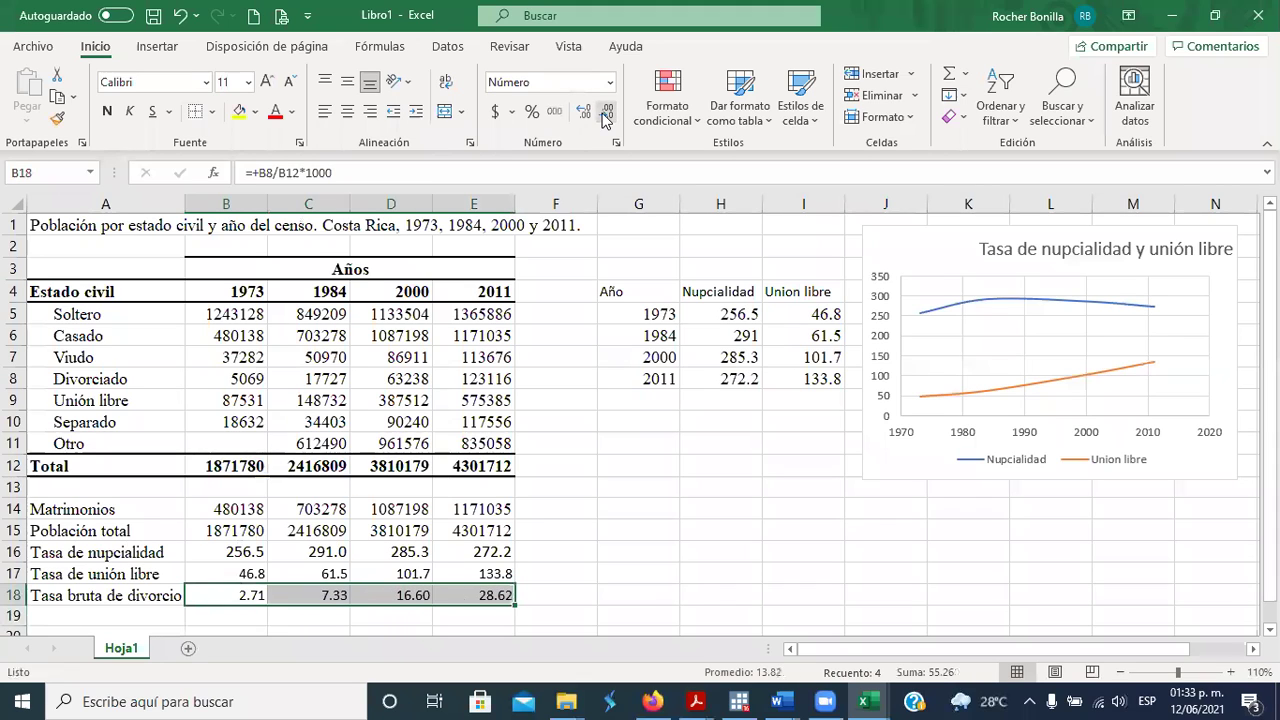
left_click(606, 465)
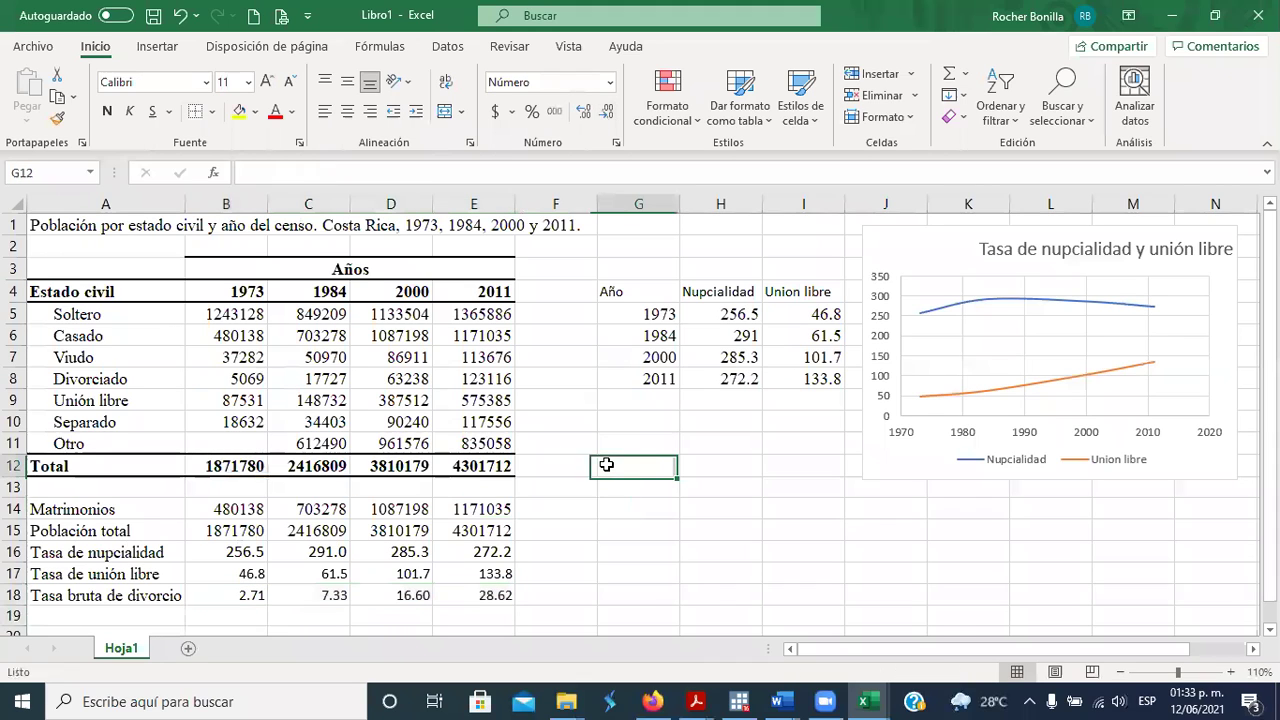
Move the chart clear of column J and enter the heading "Divorcios" in J4
left_click(949, 231)
left_click_drag(949, 231, 1054, 229)
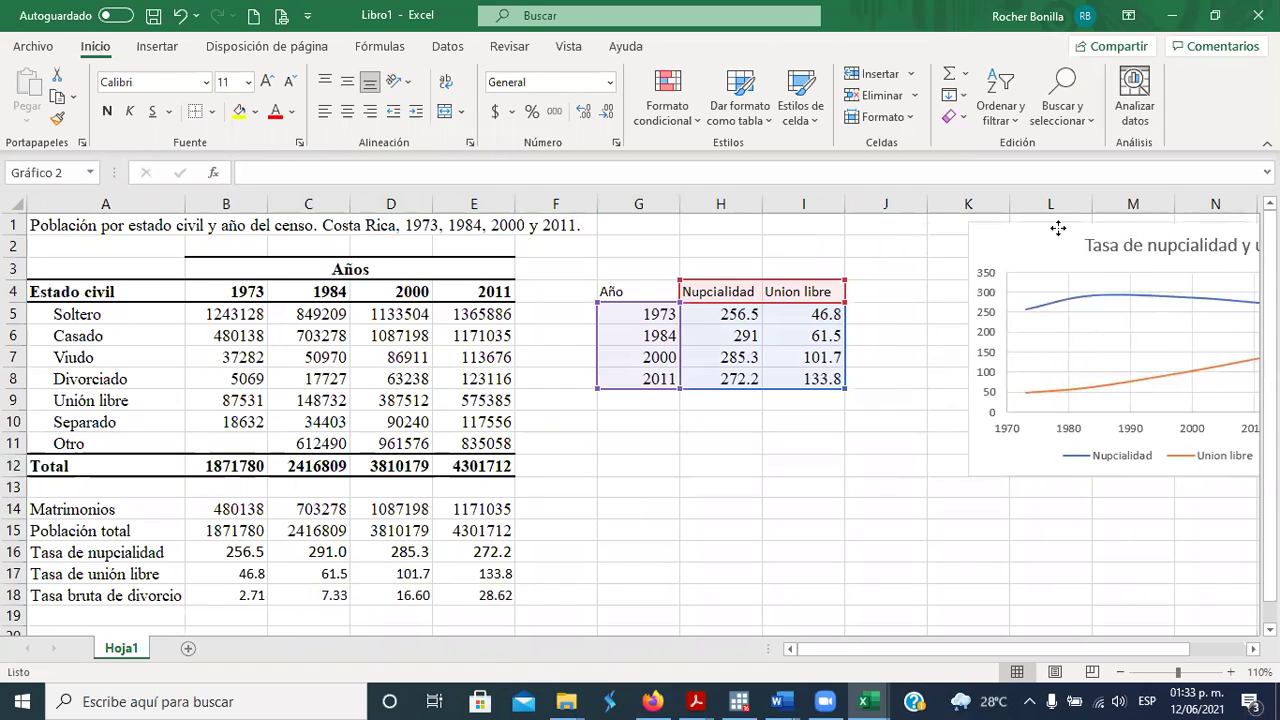
left_click(876, 293)
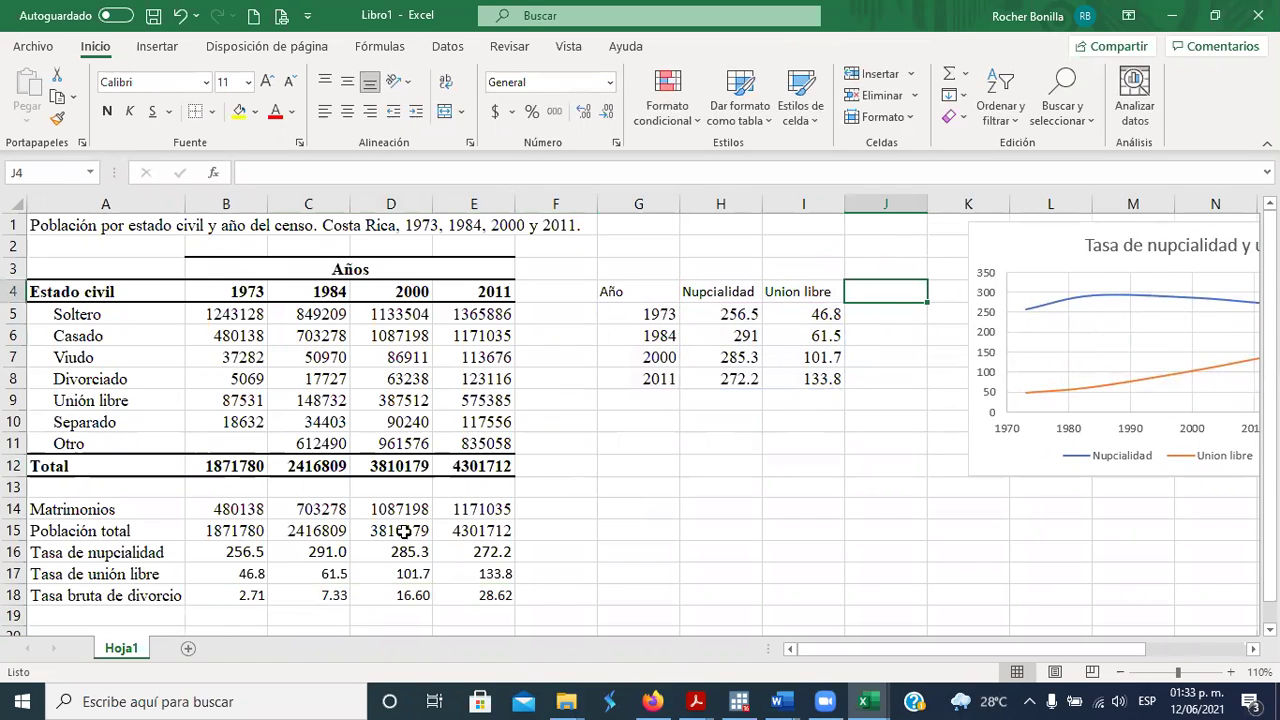
left_click(237, 598)
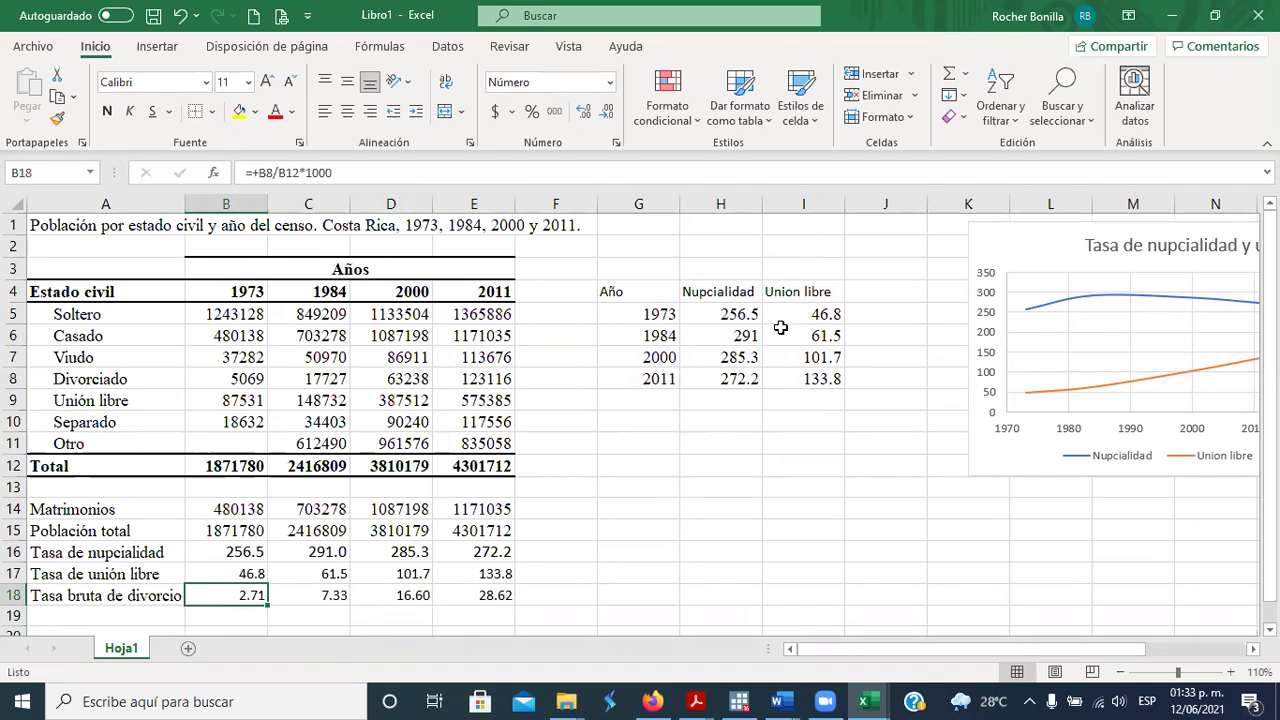
left_click(853, 296)
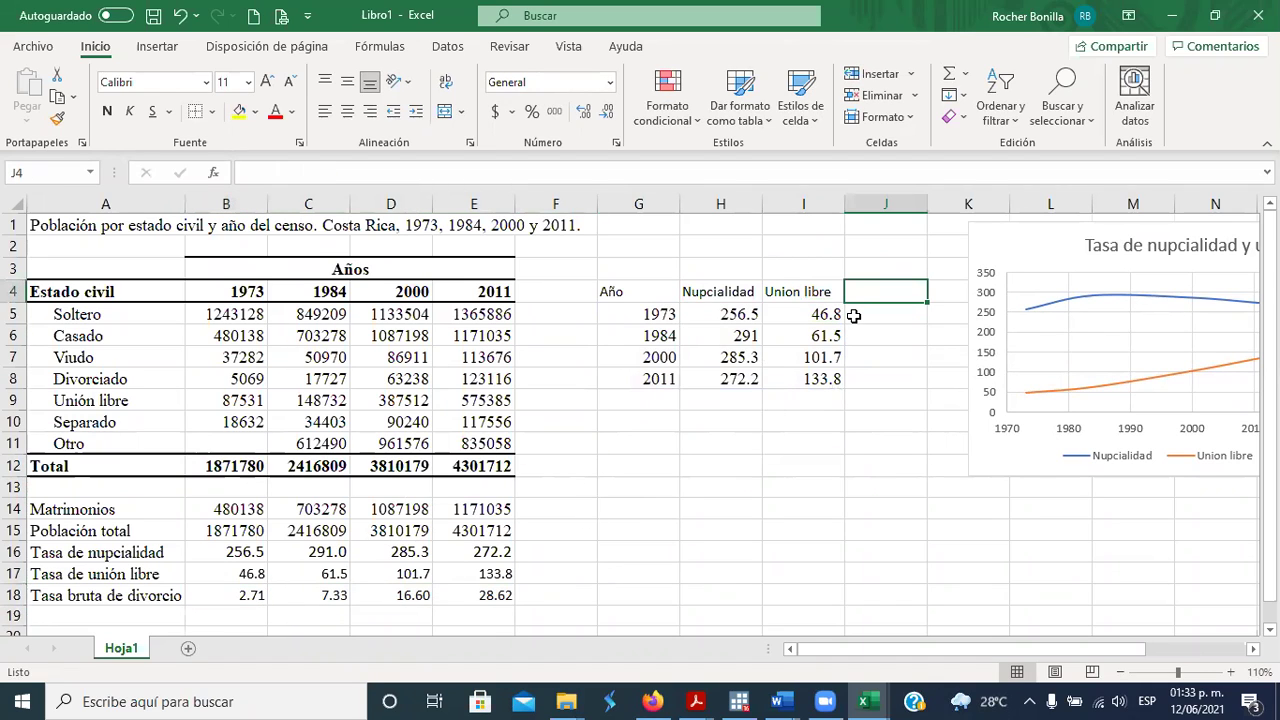
type("Divorcio")
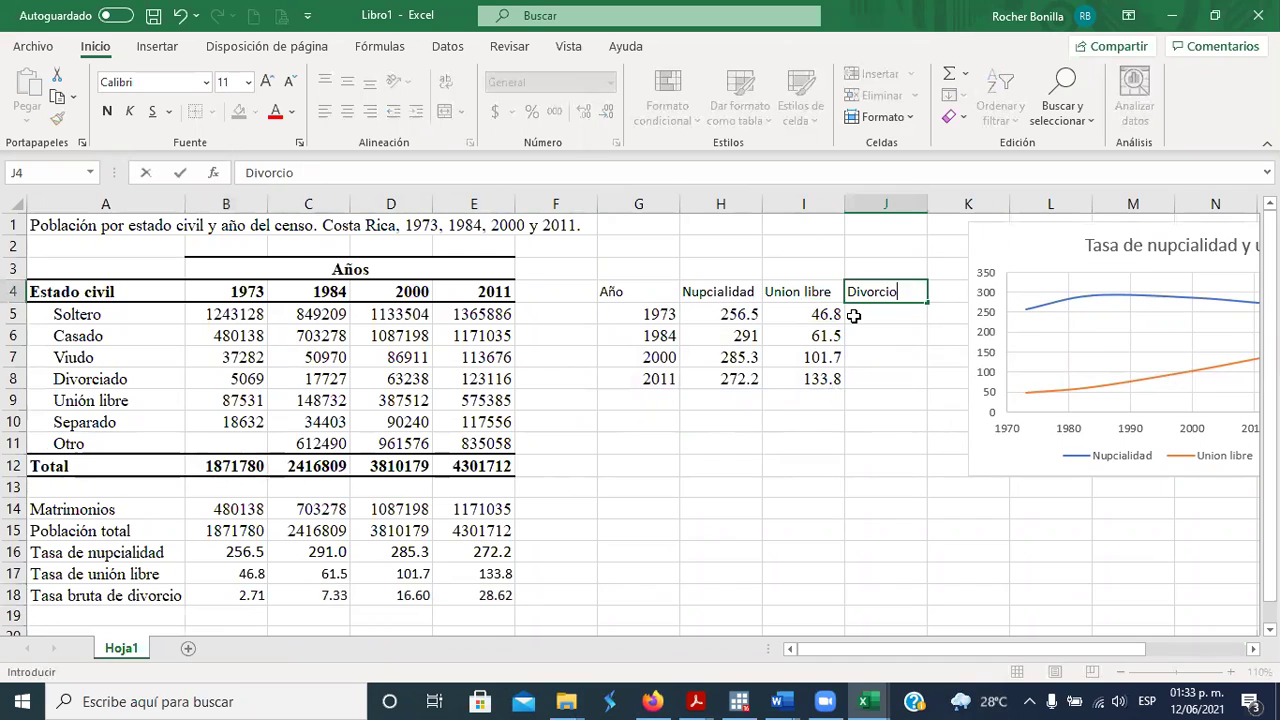
type("s")
key("Return")
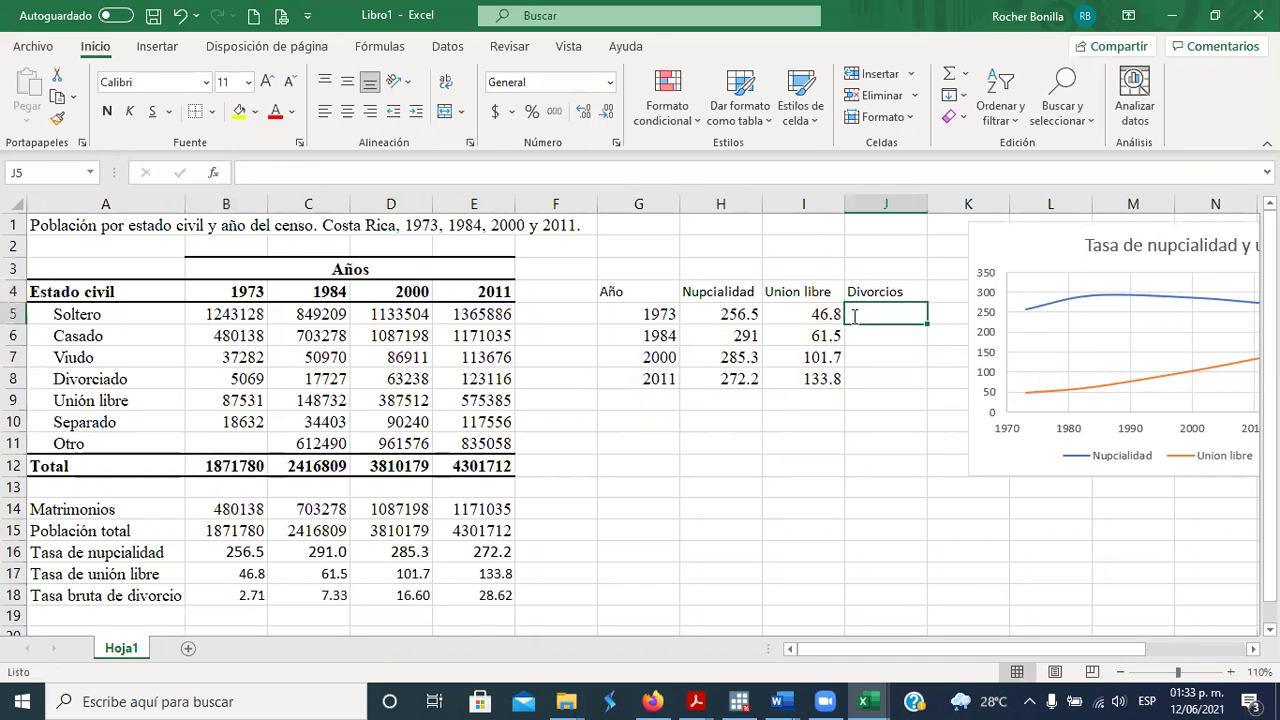
Enter the divorce rates 2.71, 7.33, 16.60 and 28.62 in J5:J8 for the four census years
type("2.71")
key("Return")
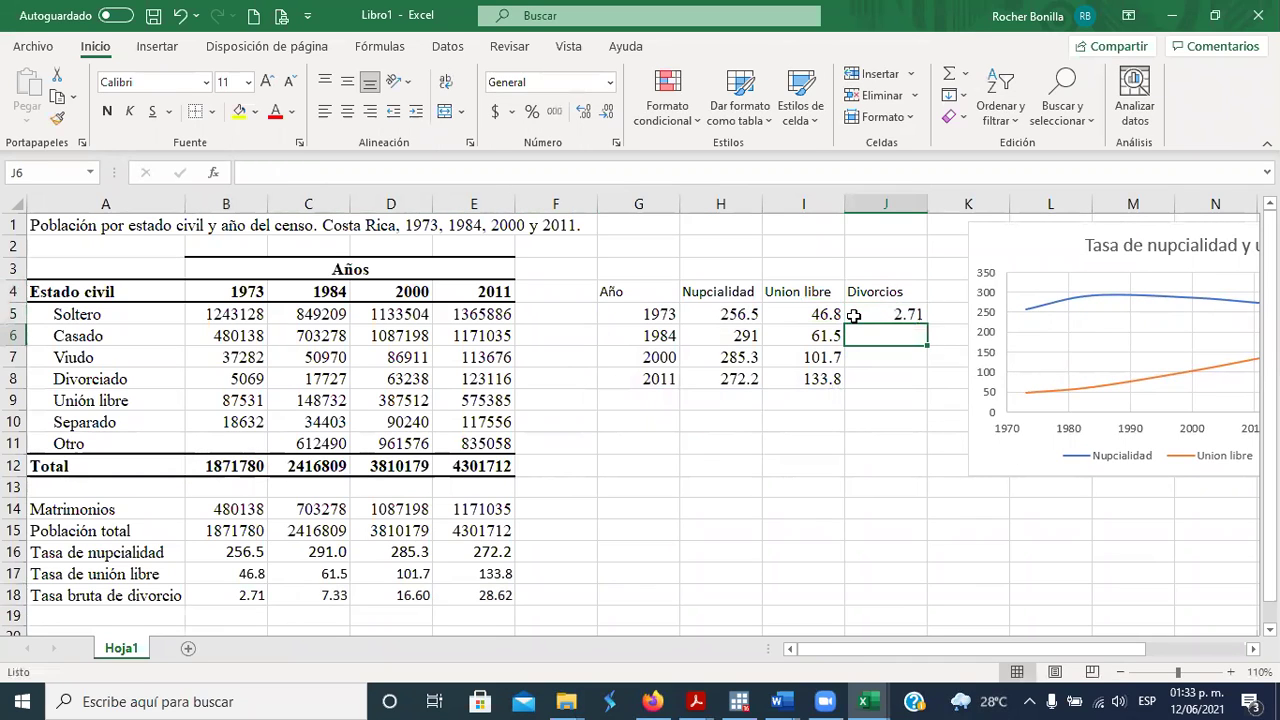
type("7.33")
key("Return")
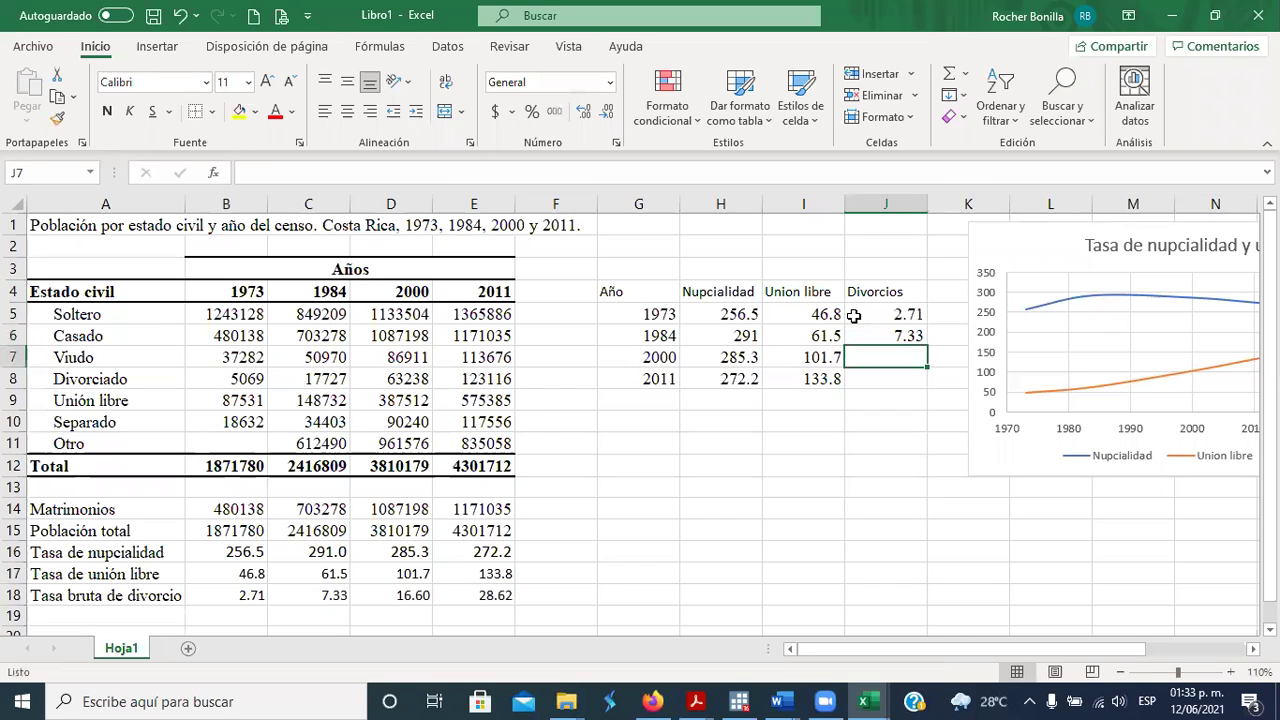
type("16.60")
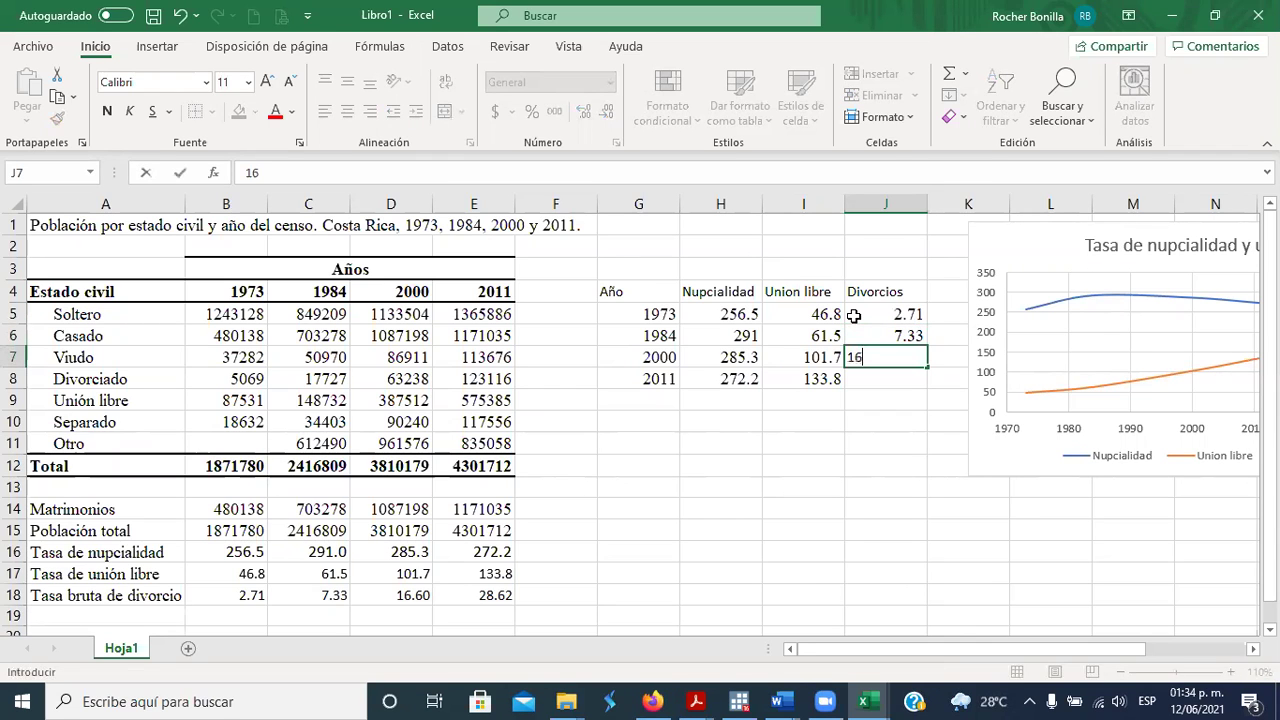
type("28.62")
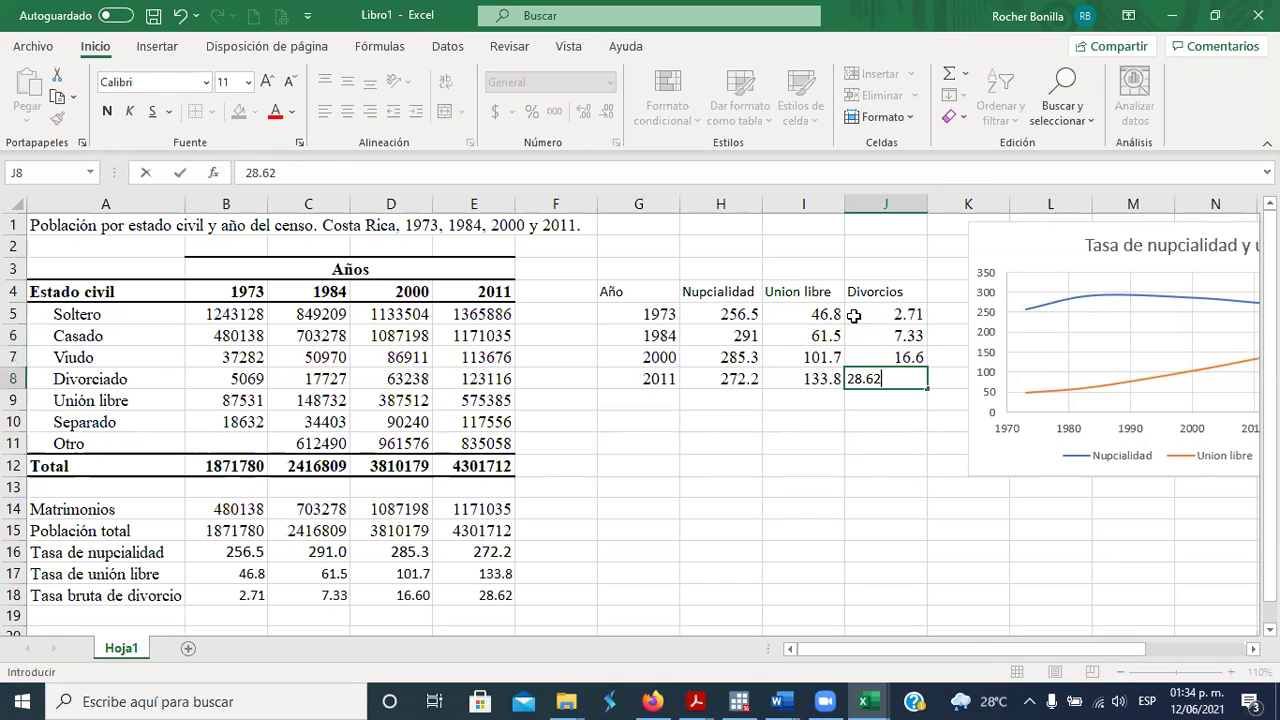
key("Return")
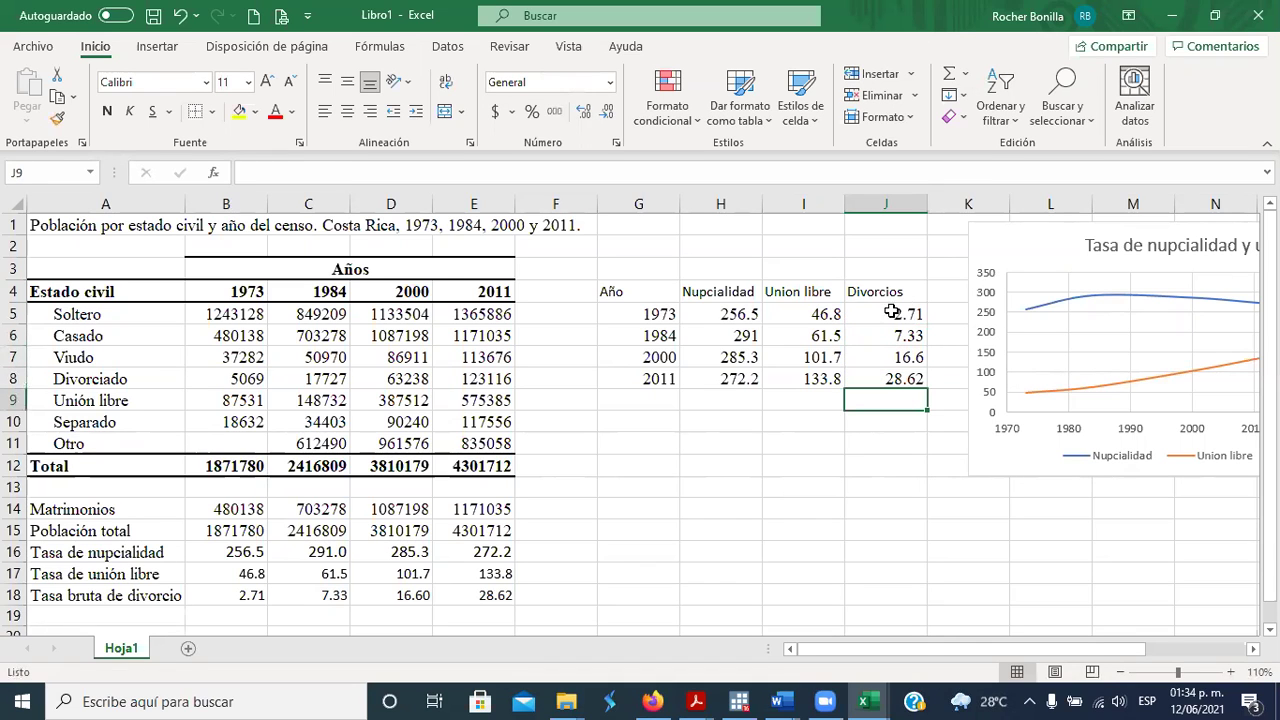
Move the "Tasa de nupcialidad y unión libre" chart below the rates table, and delete it
left_click(1019, 238)
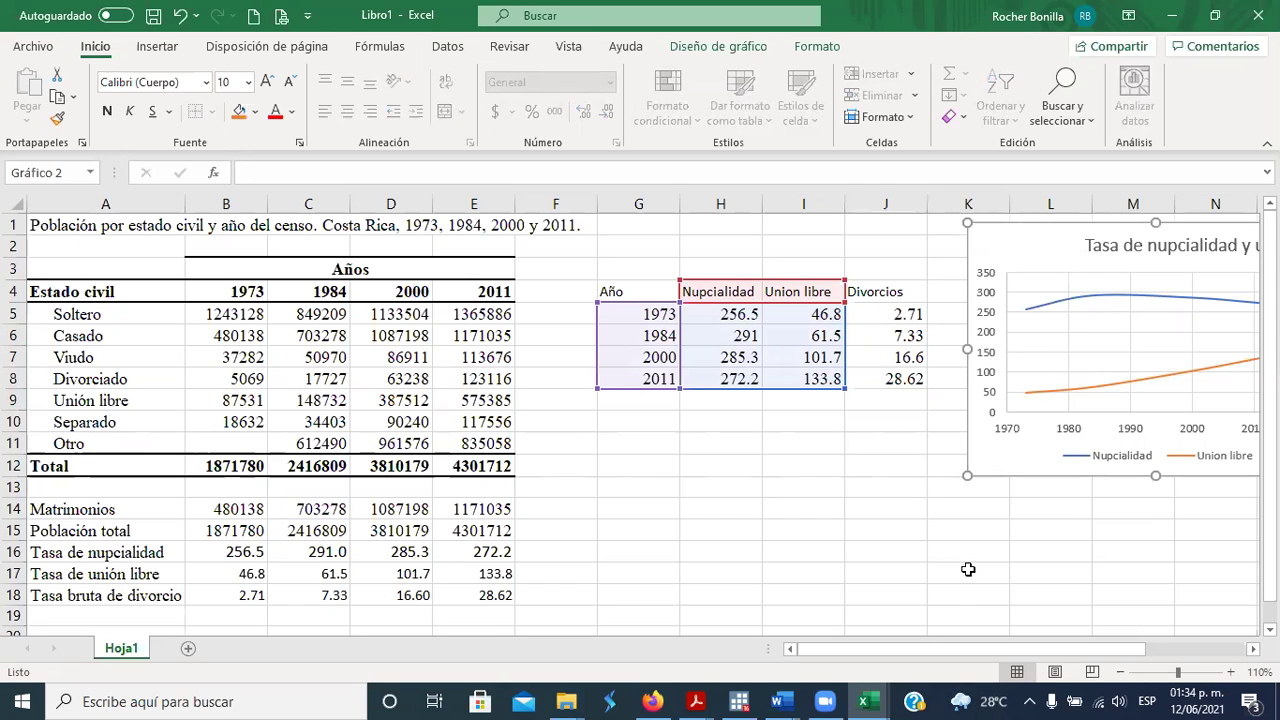
left_click_drag(1021, 240, 657, 420)
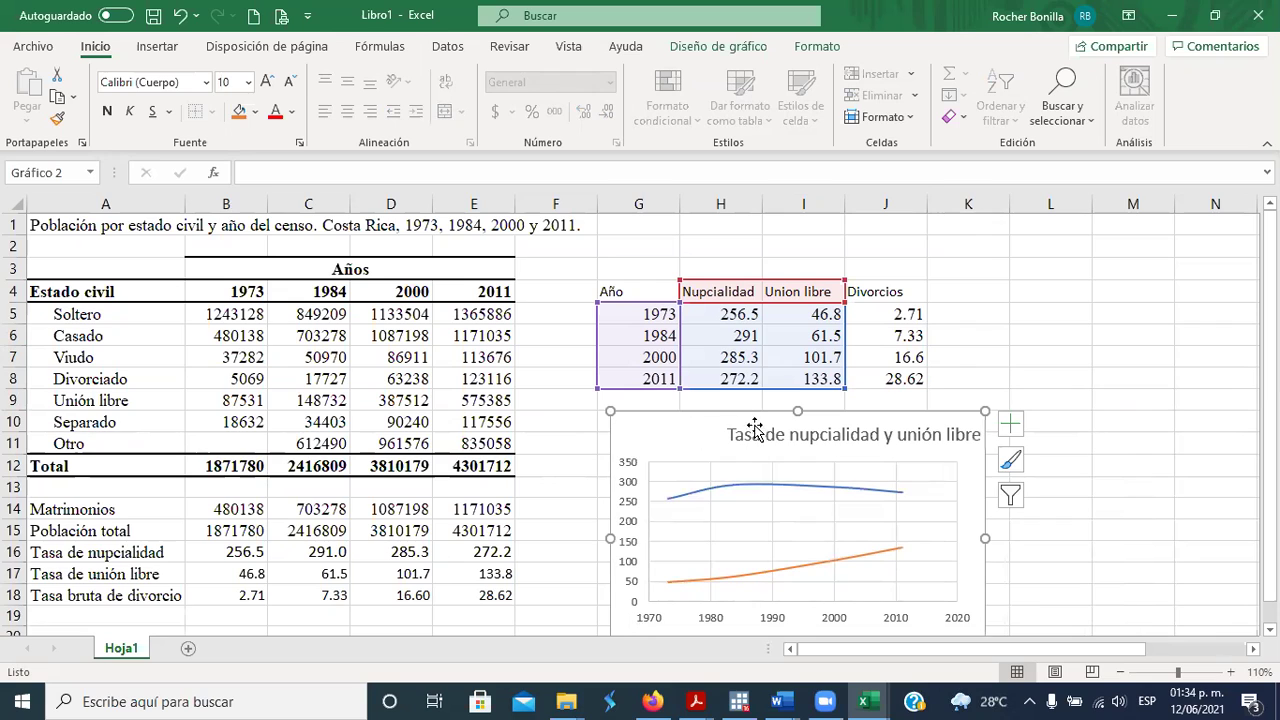
key("Delete")
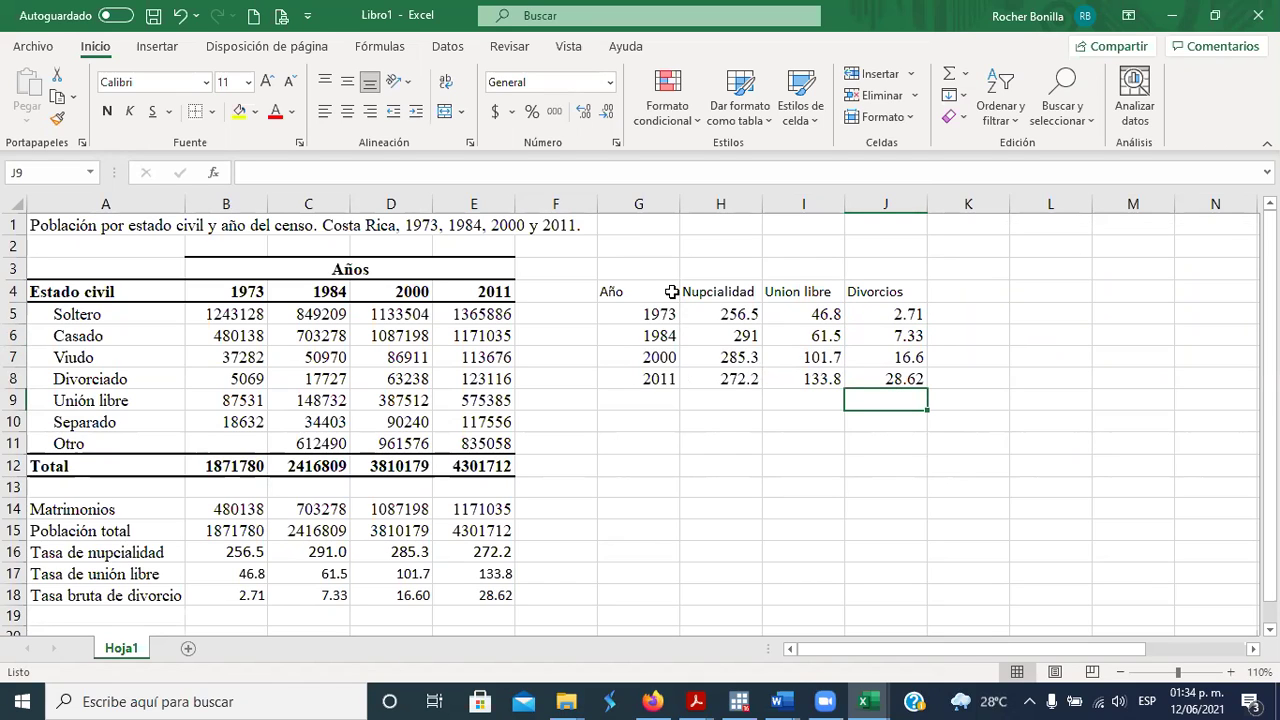
Try to insert a scatter chart with smooth lines and no markers from the rates table in G4:J8
left_click(722, 296)
left_click(868, 293)
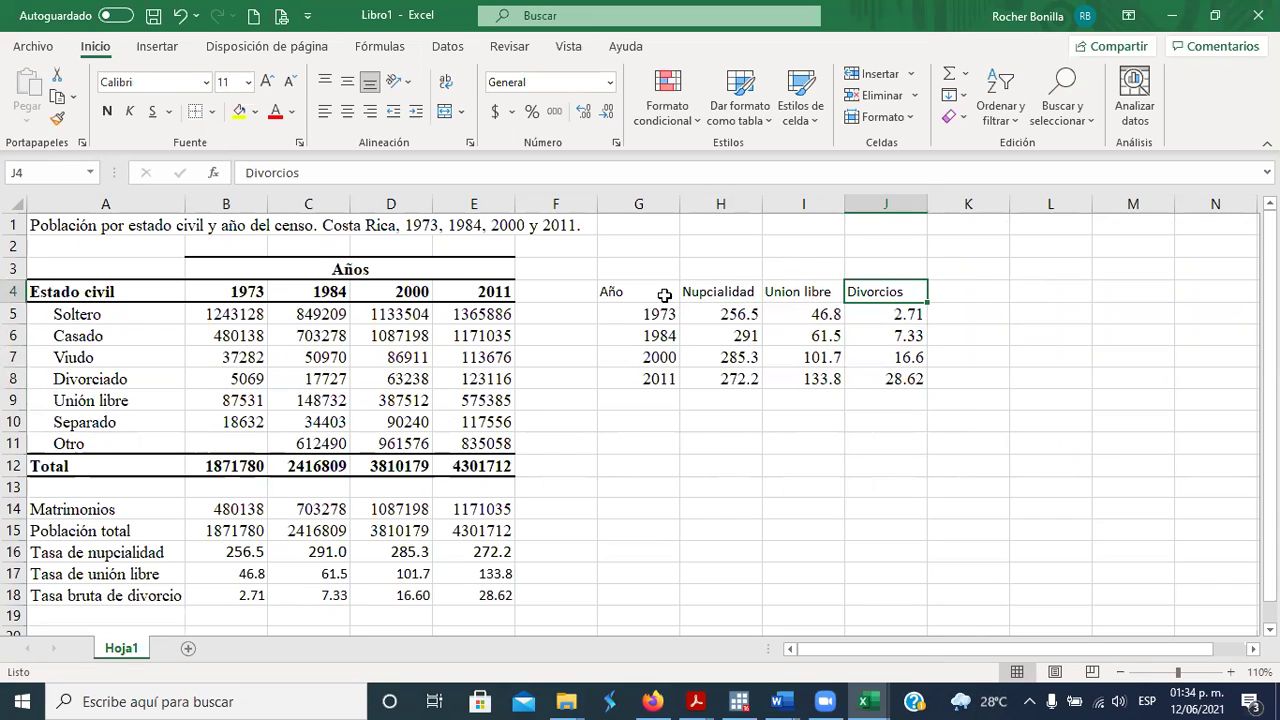
left_click_drag(609, 291, 866, 380)
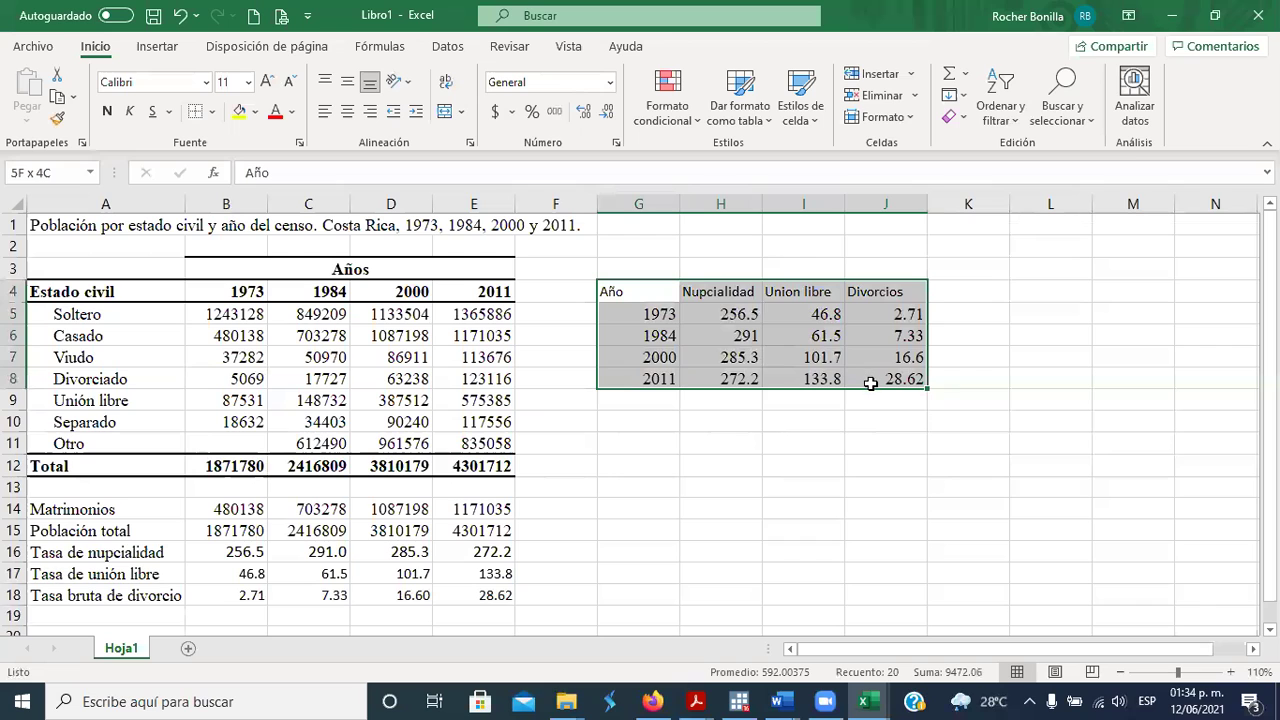
left_click(157, 47)
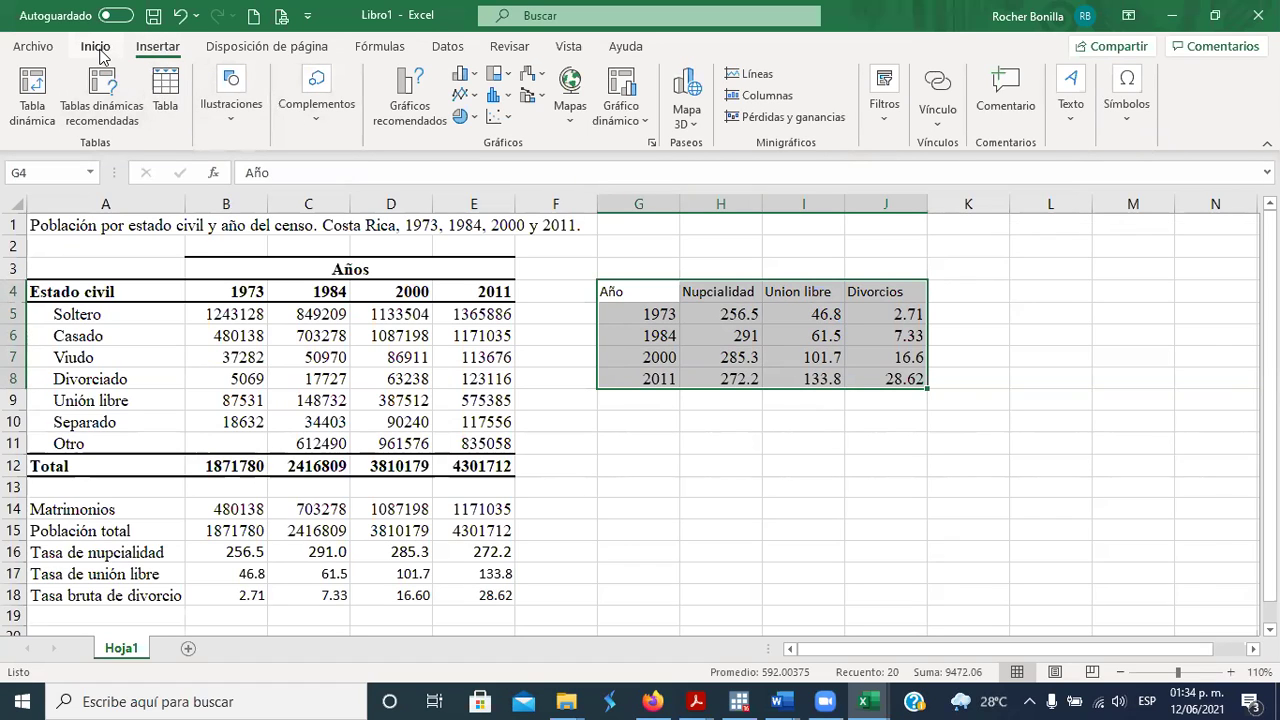
left_click(505, 120)
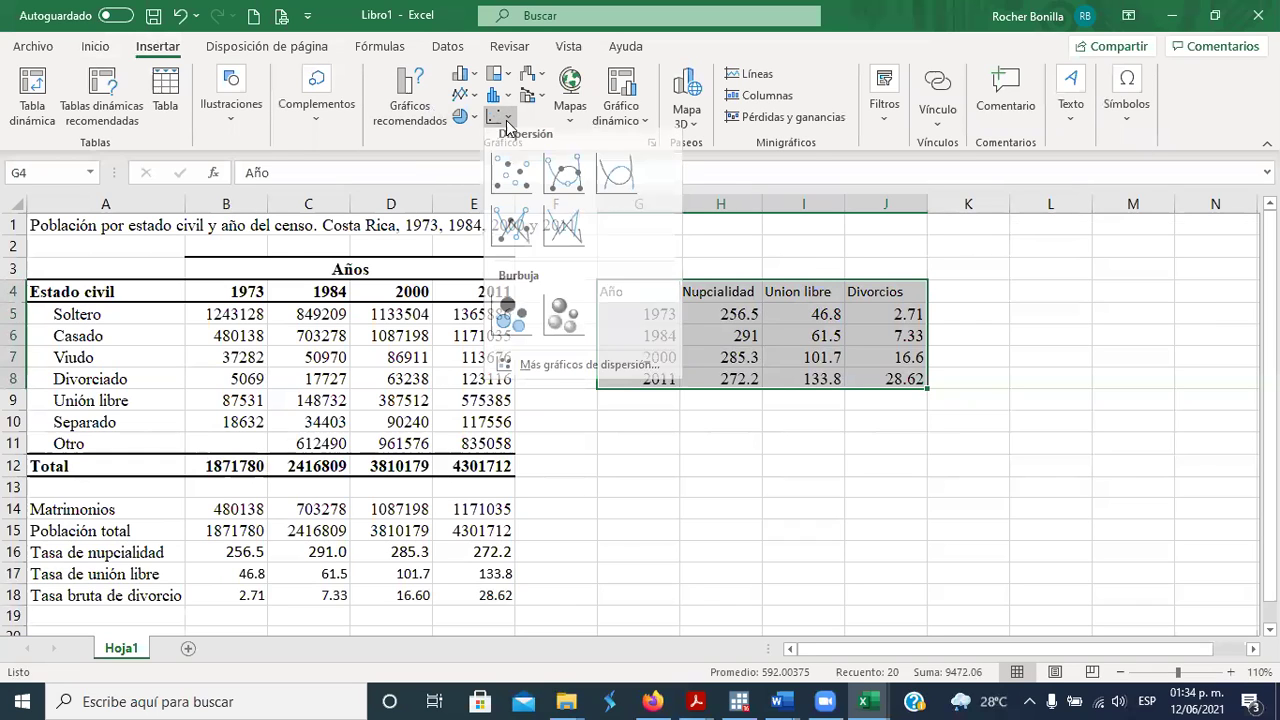
left_click(620, 183)
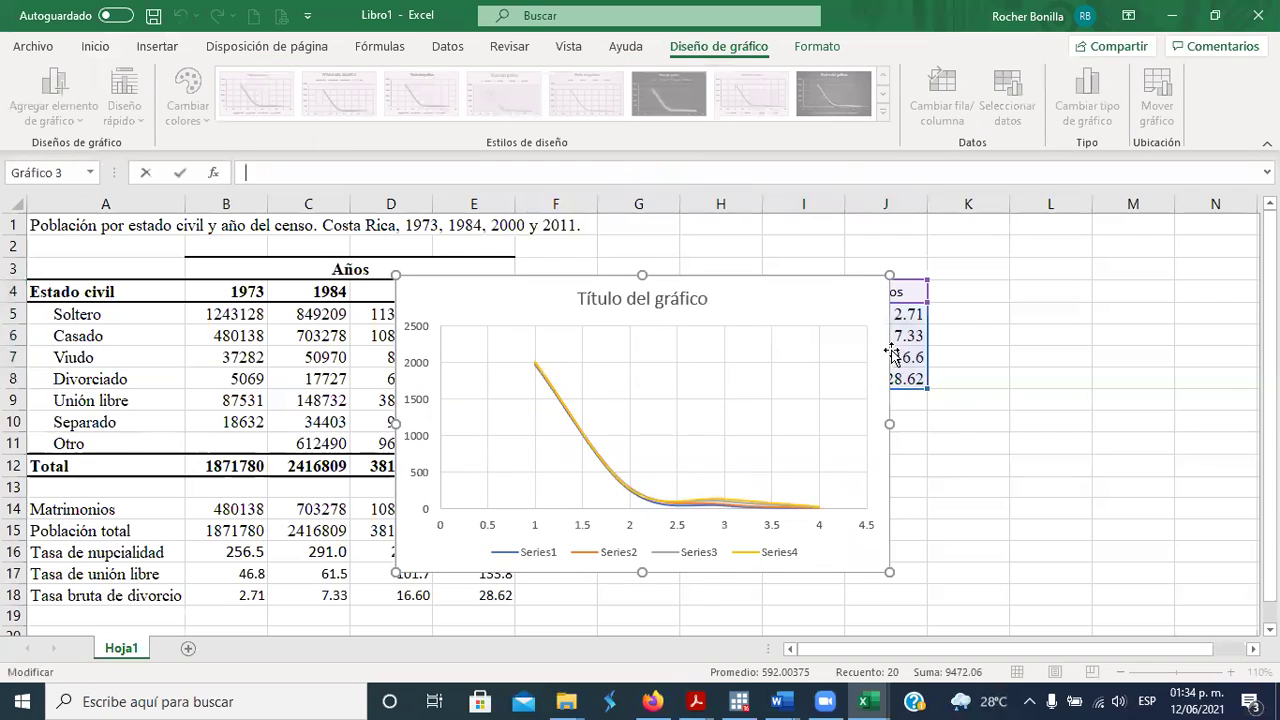
Move the new scatter chart off the rates table and delete it
left_click_drag(830, 298, 581, 283)
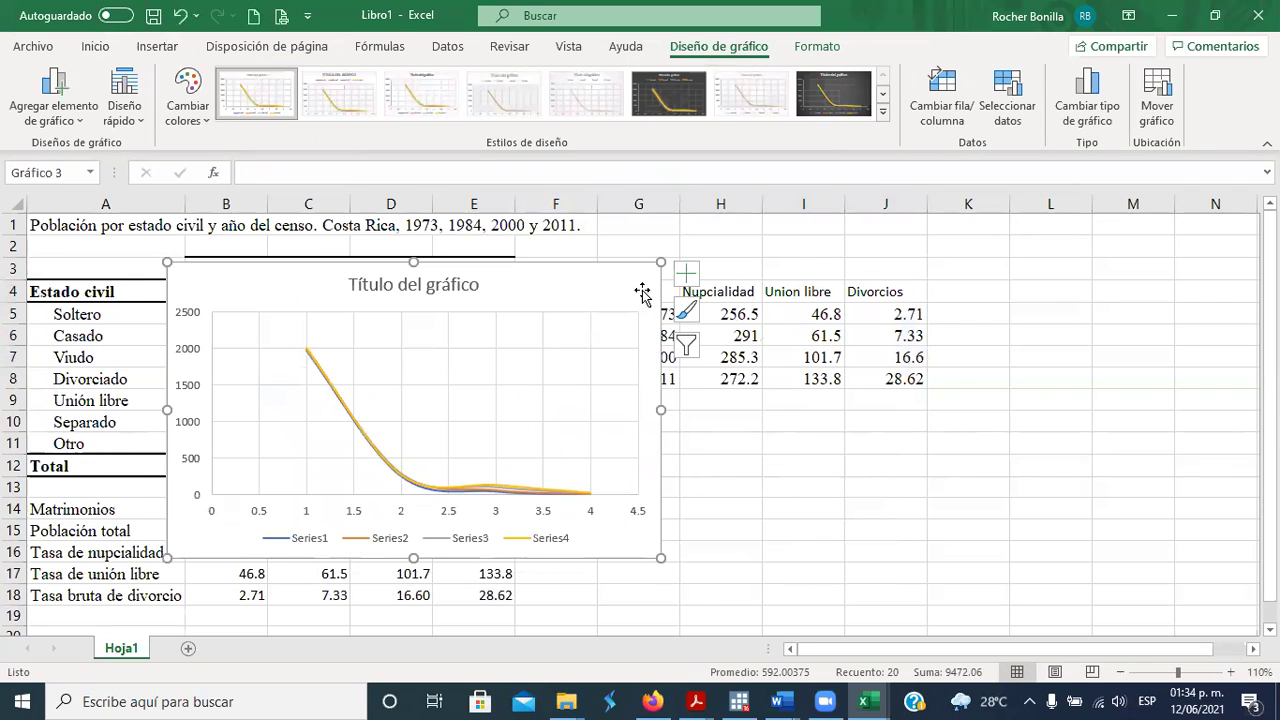
key("Delete")
left_click(990, 316)
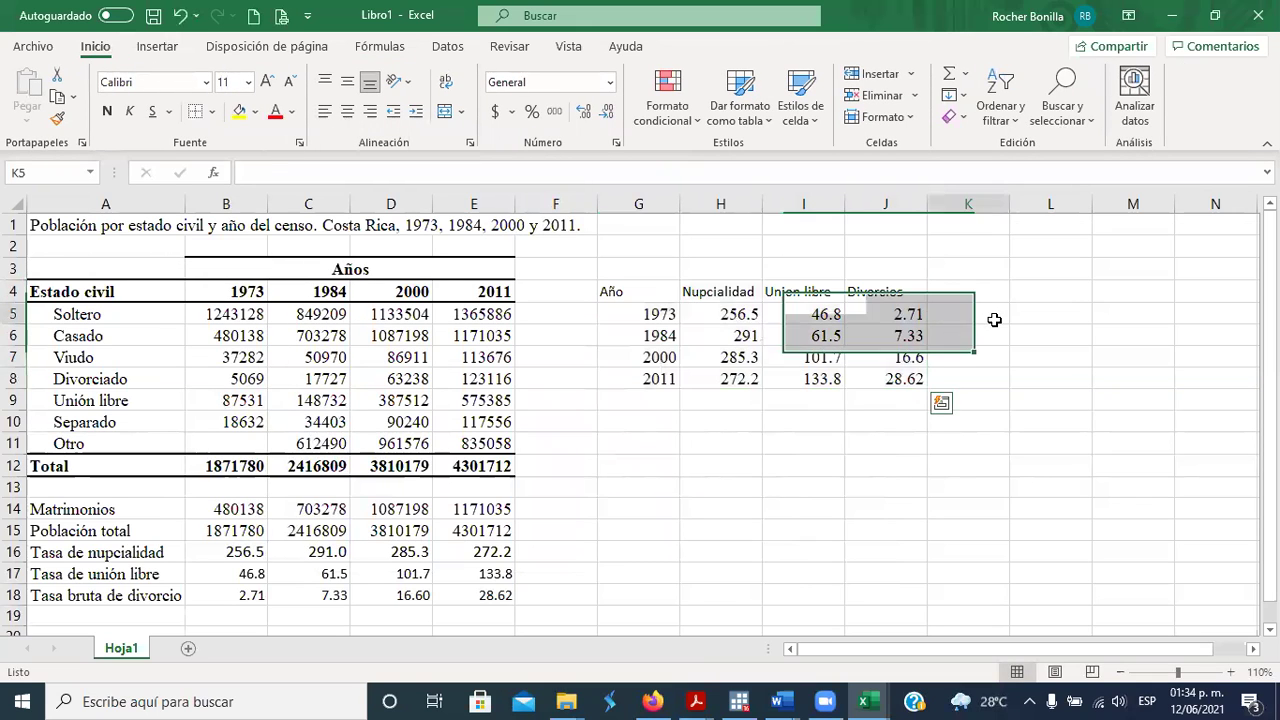
Insert a scatter chart with smooth lines and no markers from the rates table in G4:J8
left_click_drag(611, 291, 894, 380)
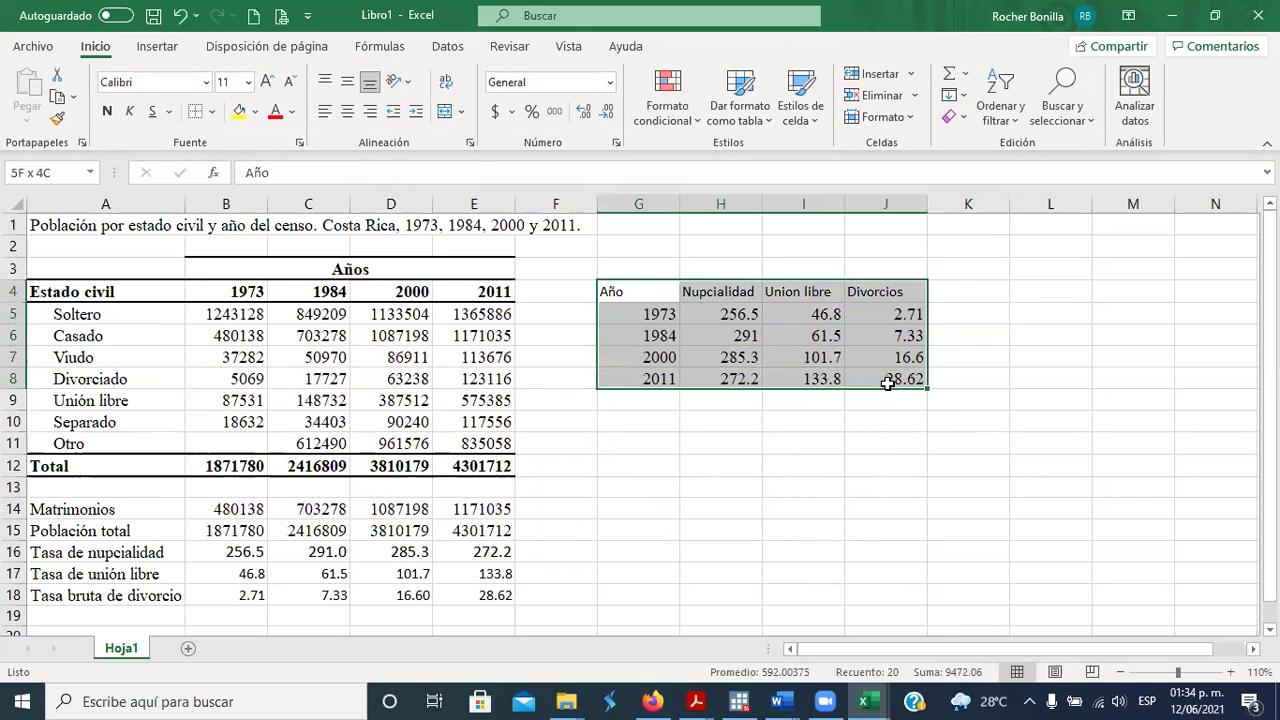
left_click(150, 50)
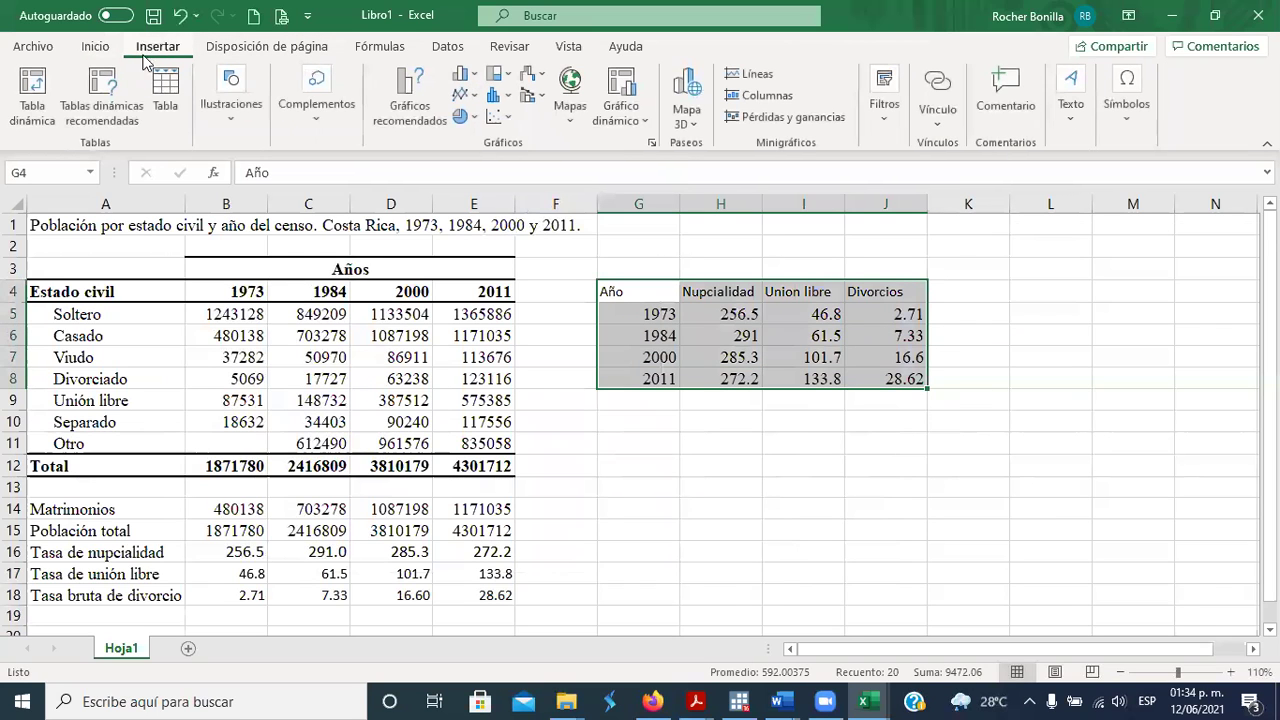
left_click(499, 117)
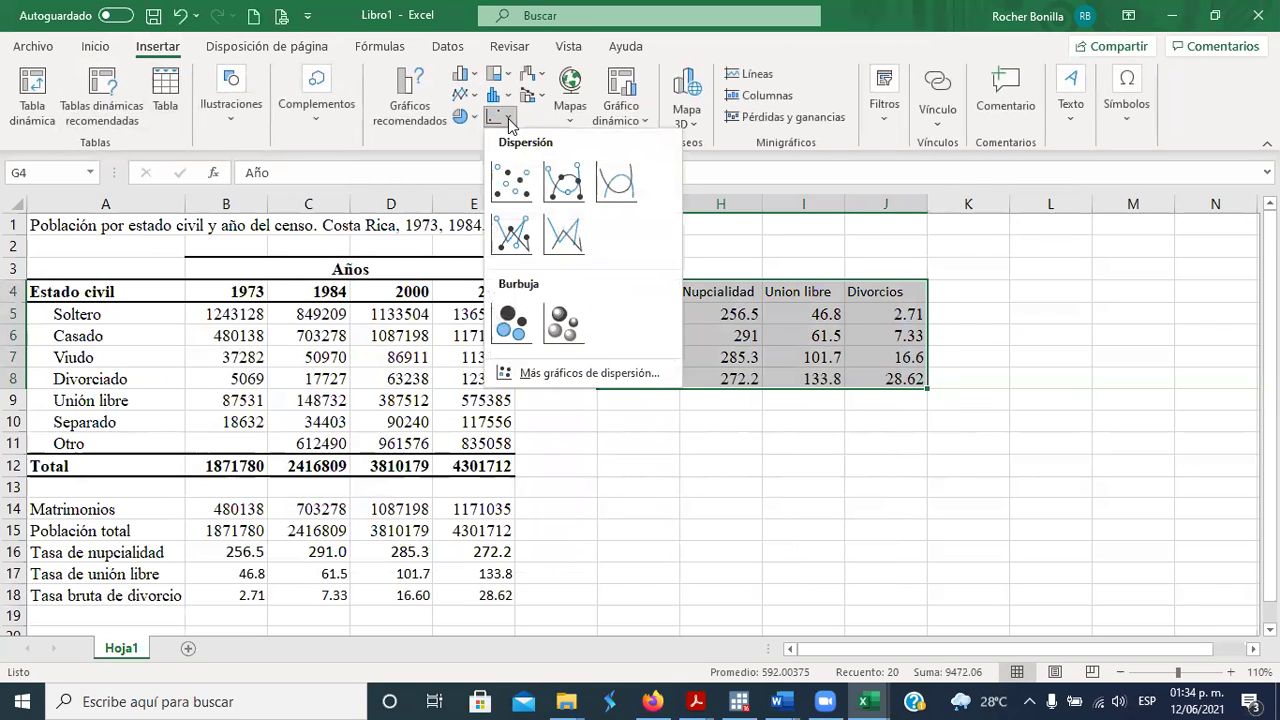
left_click(619, 185)
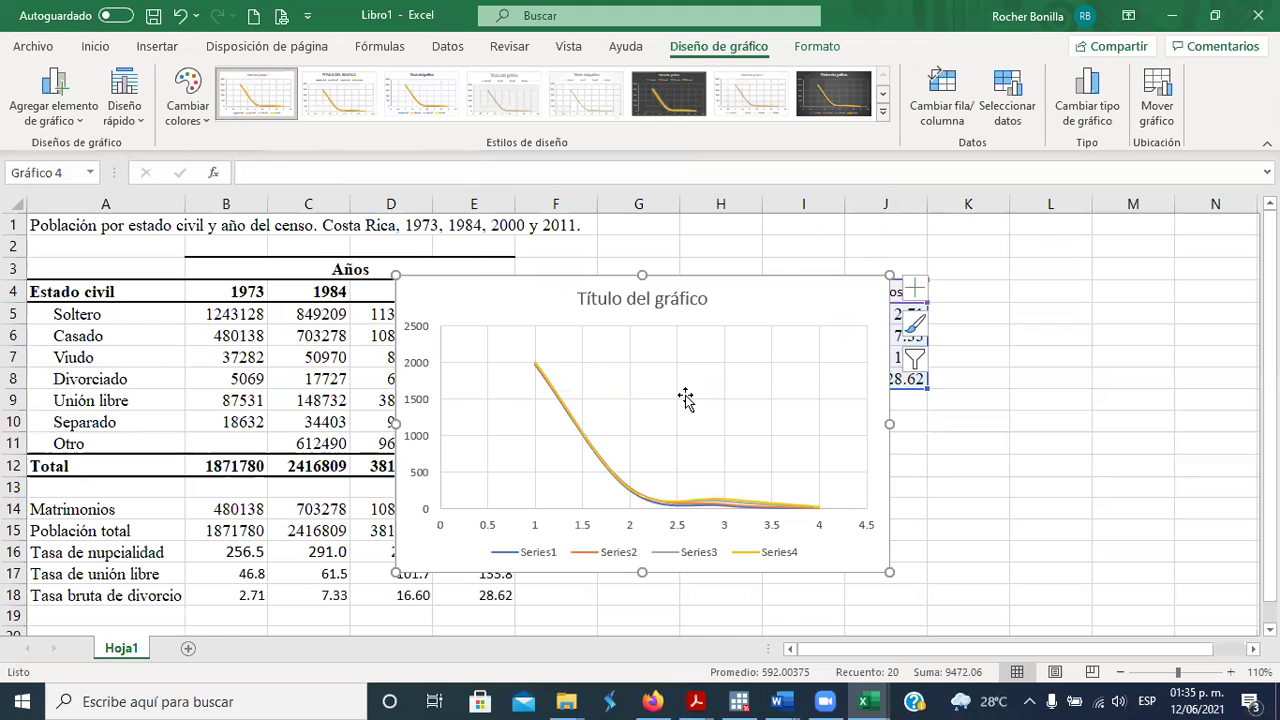
Swap rows and columns in the scatter chart's data source so each rate is plotted by year
right_click(733, 302)
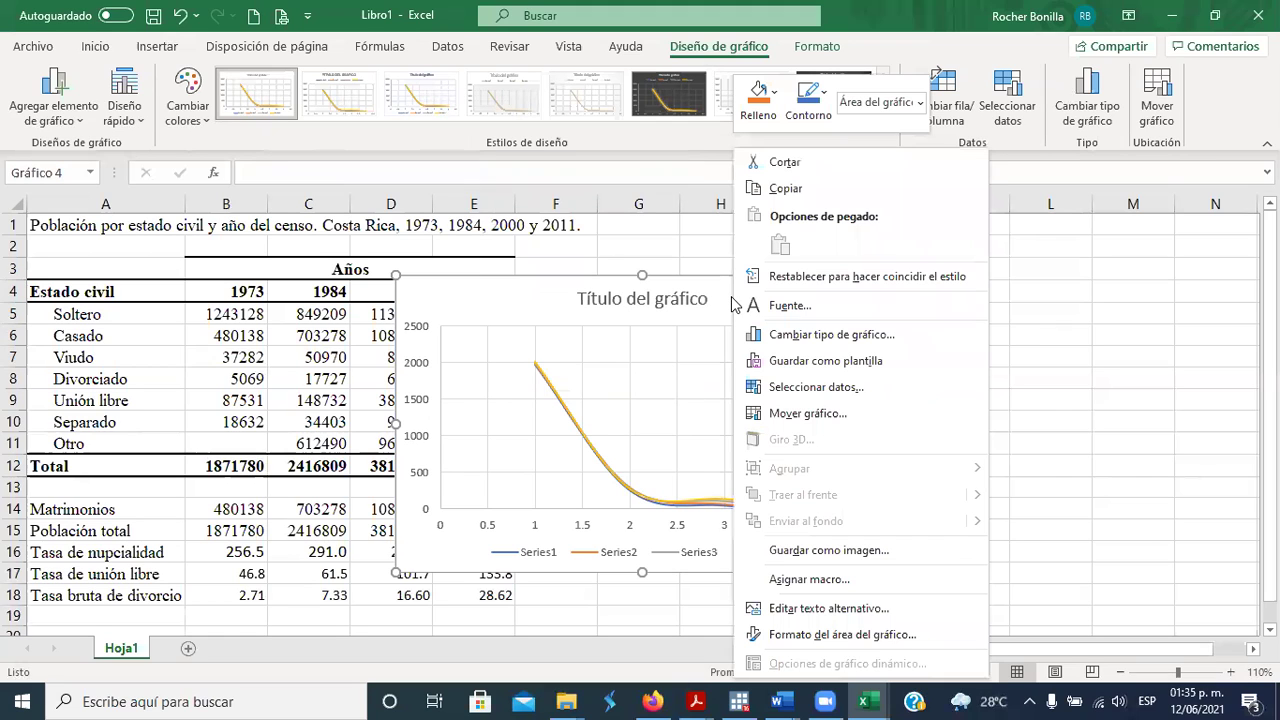
left_click(845, 393)
left_click(738, 457)
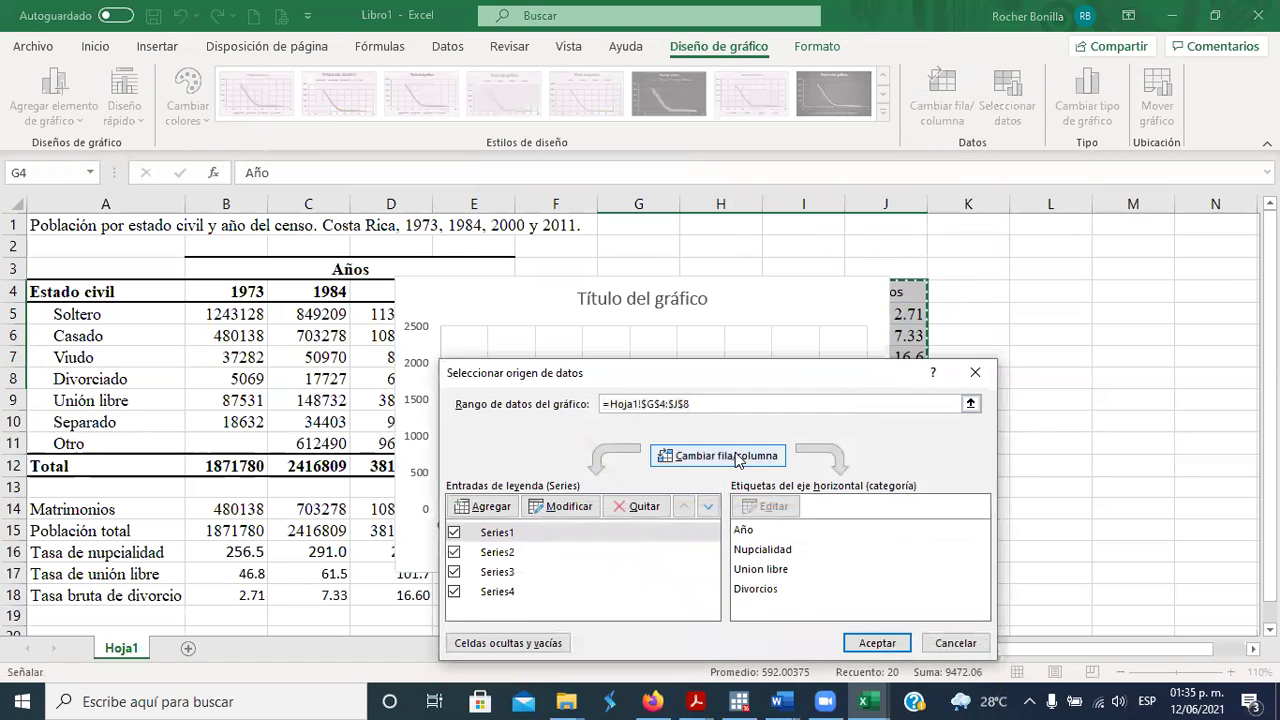
left_click(908, 643)
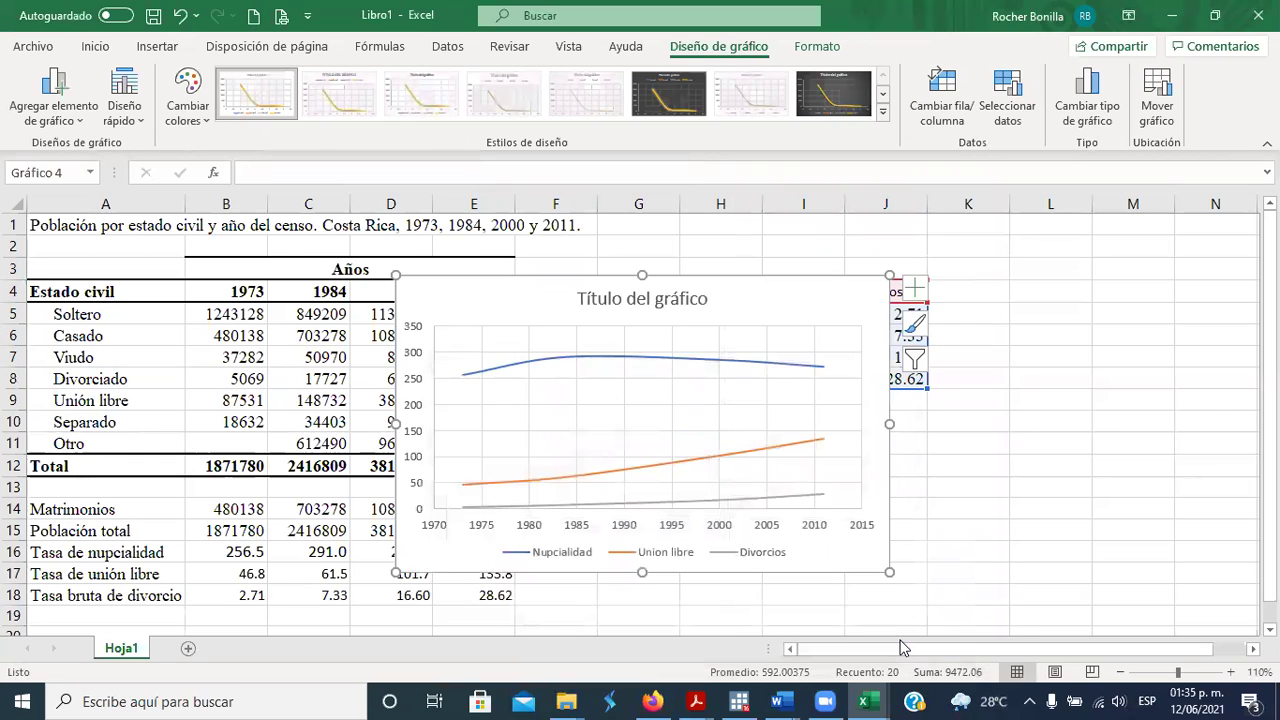
Undo the row and column swap and the insertion of the scatter chart
left_click(1054, 436)
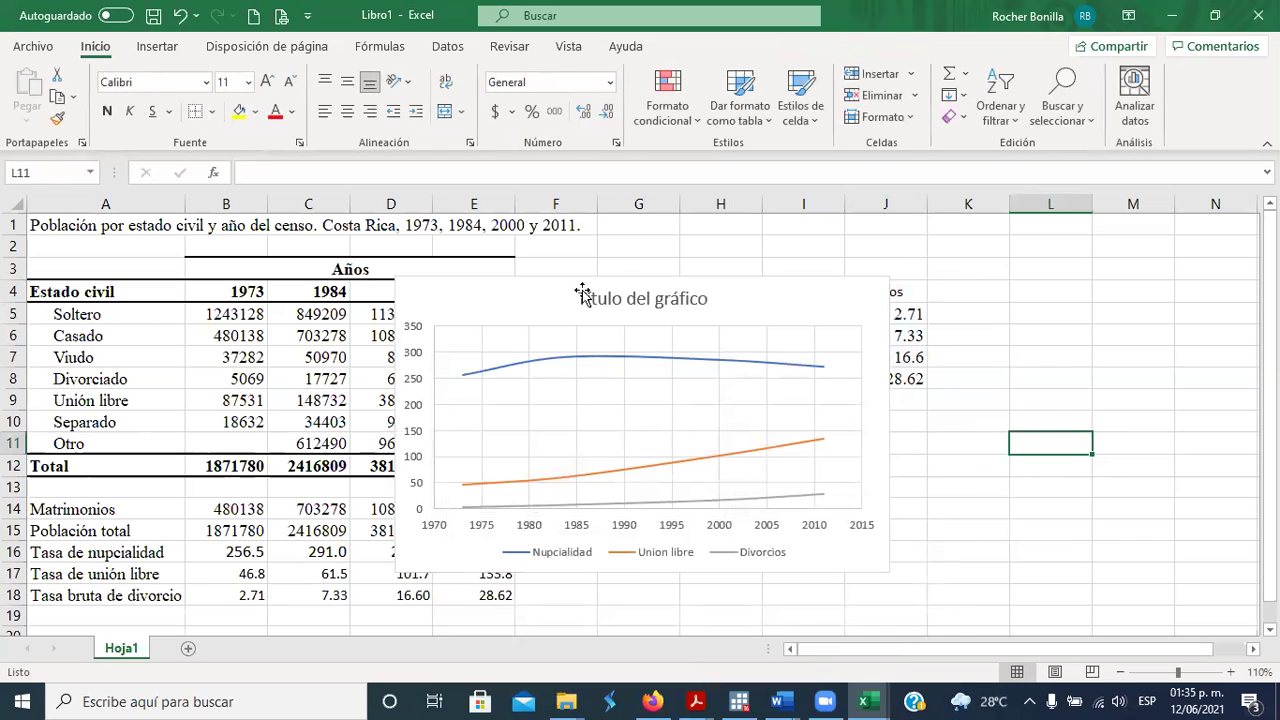
left_click(177, 18)
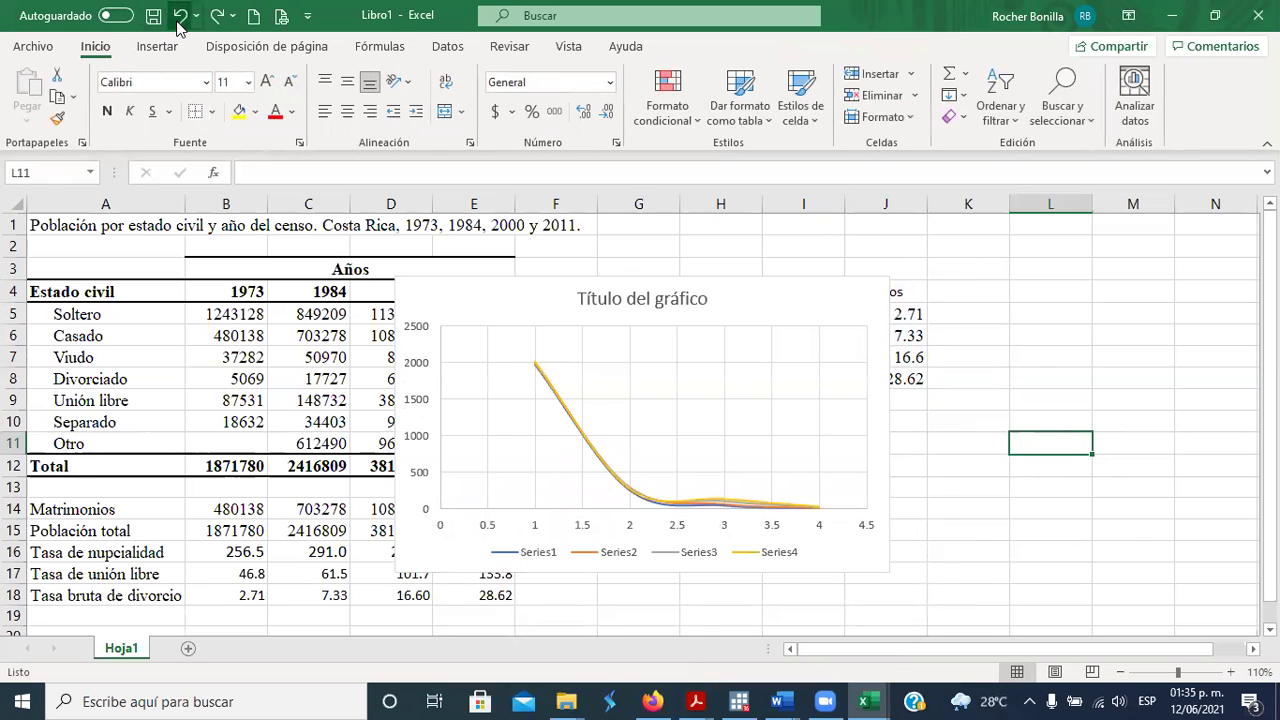
left_click(177, 18)
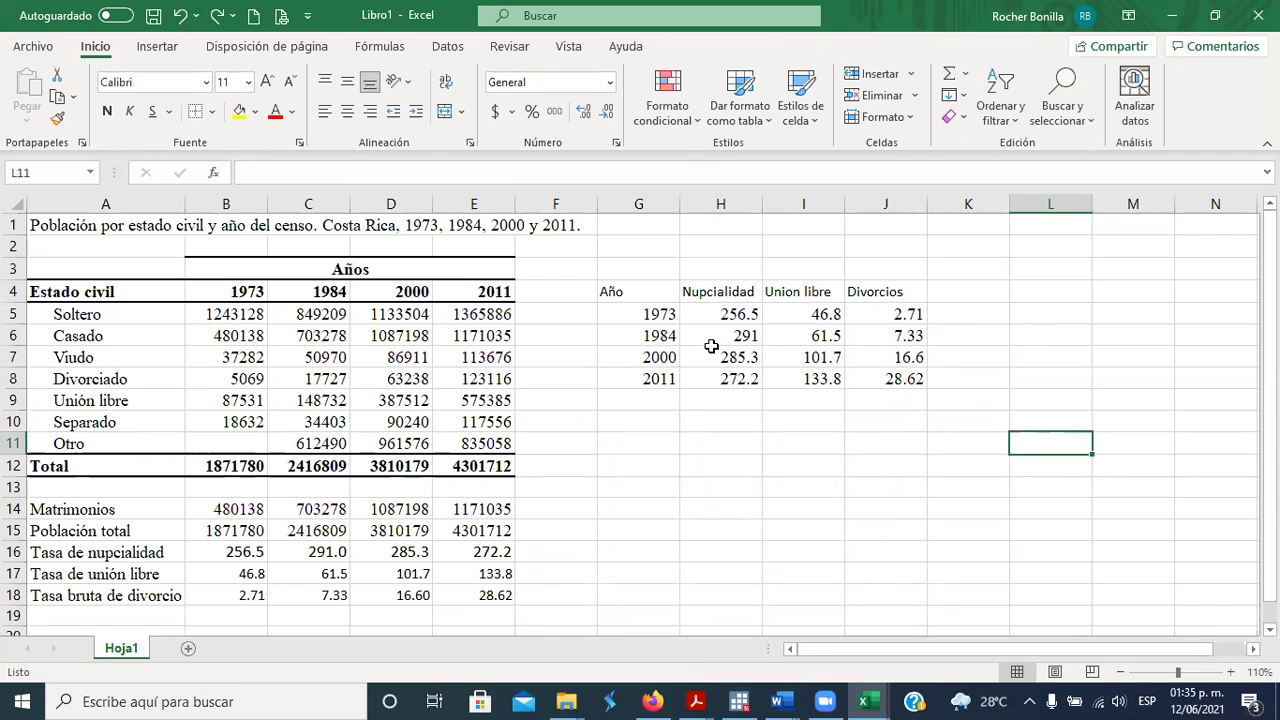
Create a scatter chart with smooth lines and no markers again from the rates table in G4:J8
left_click_drag(621, 289, 901, 378)
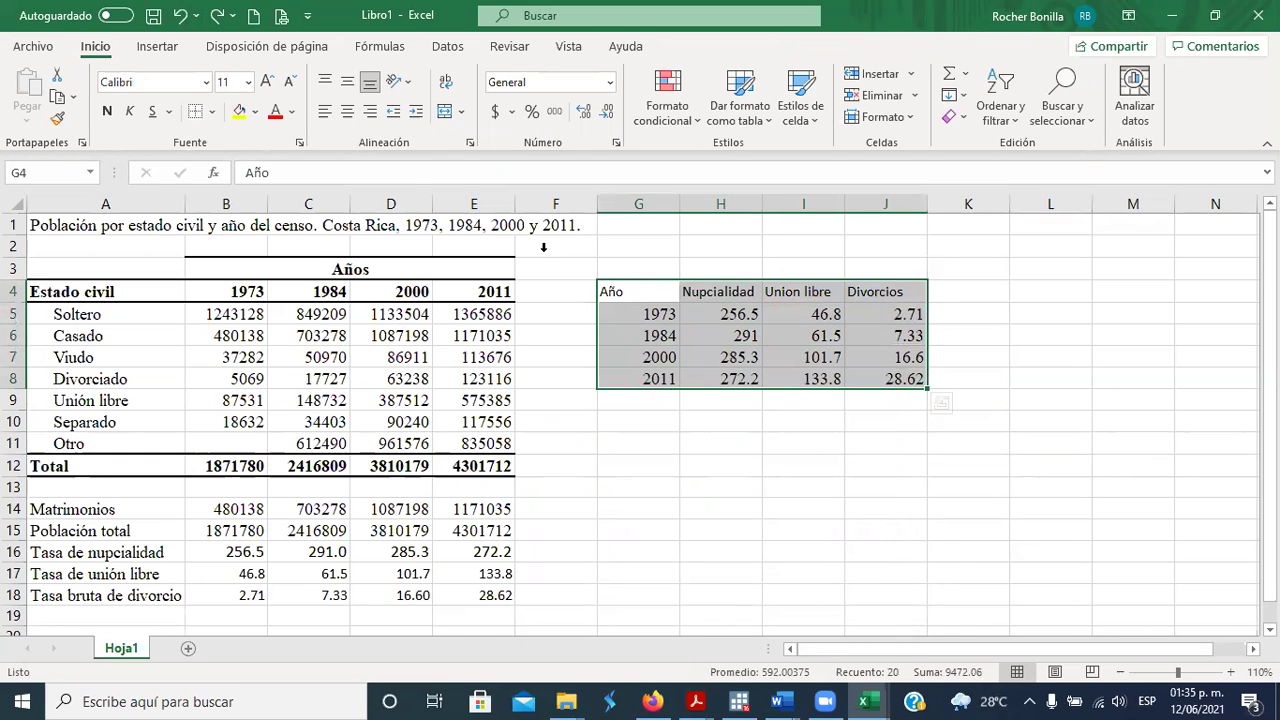
left_click(159, 47)
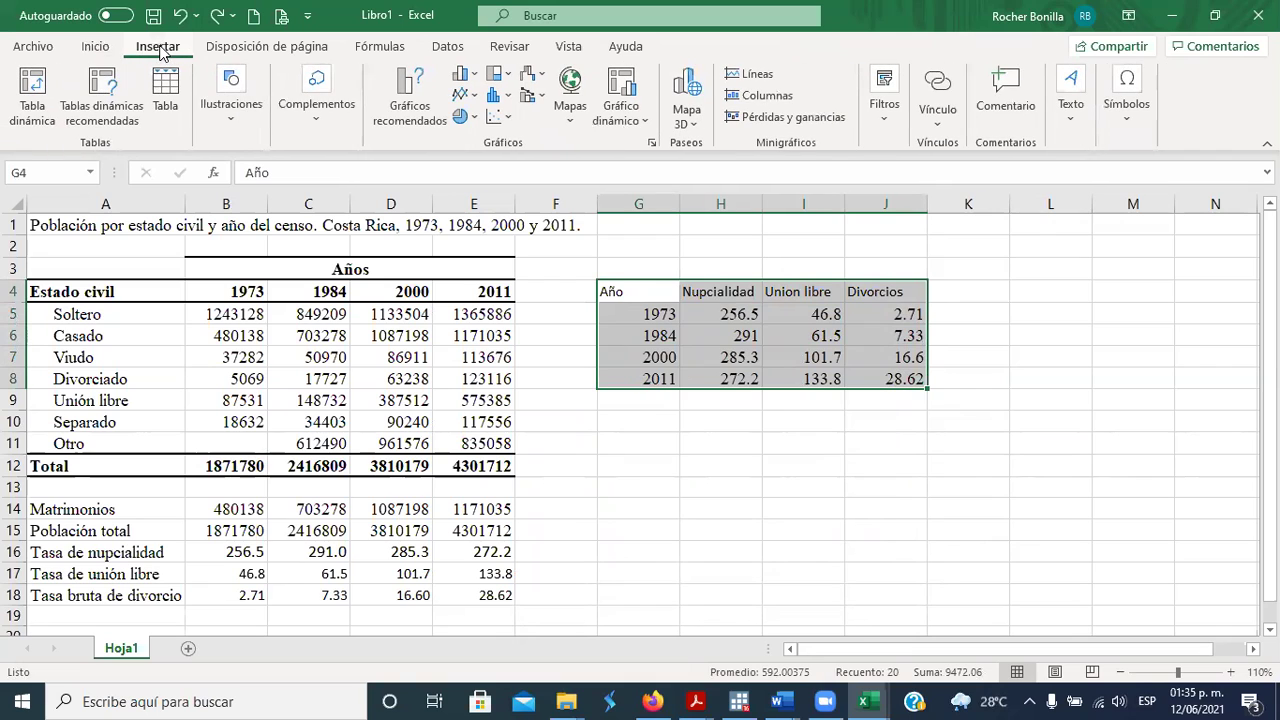
left_click(511, 120)
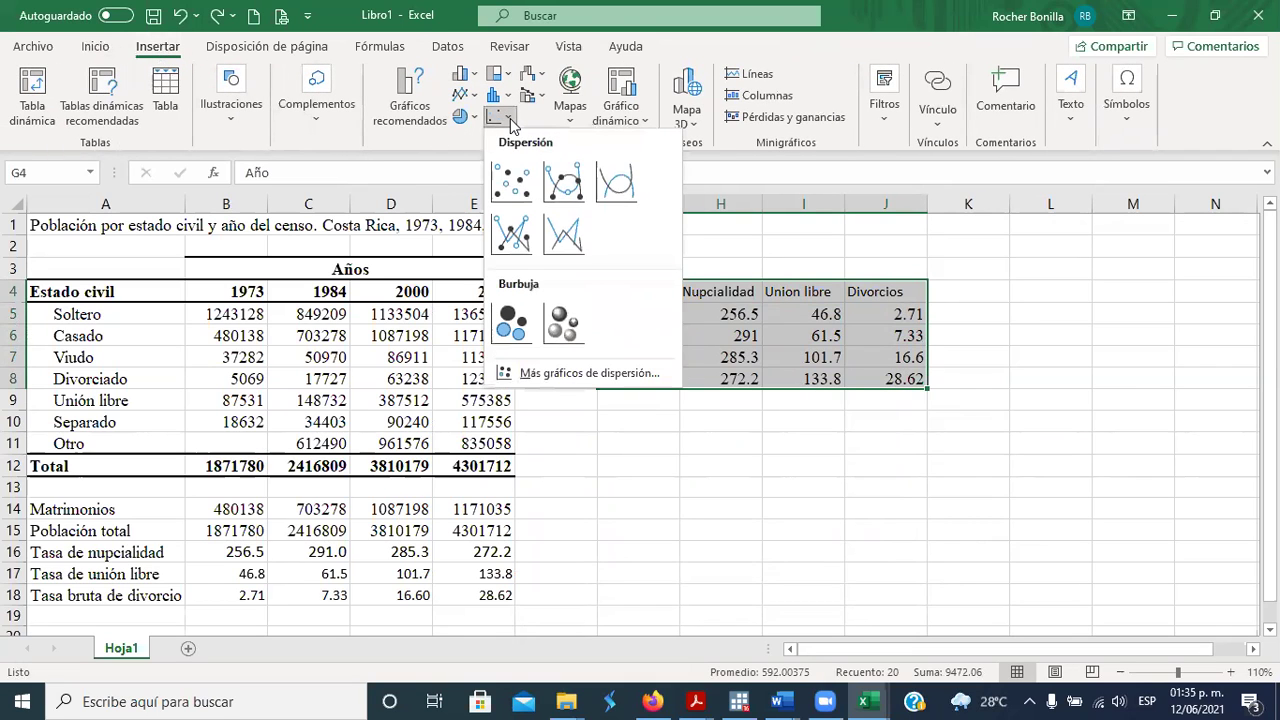
left_click(620, 188)
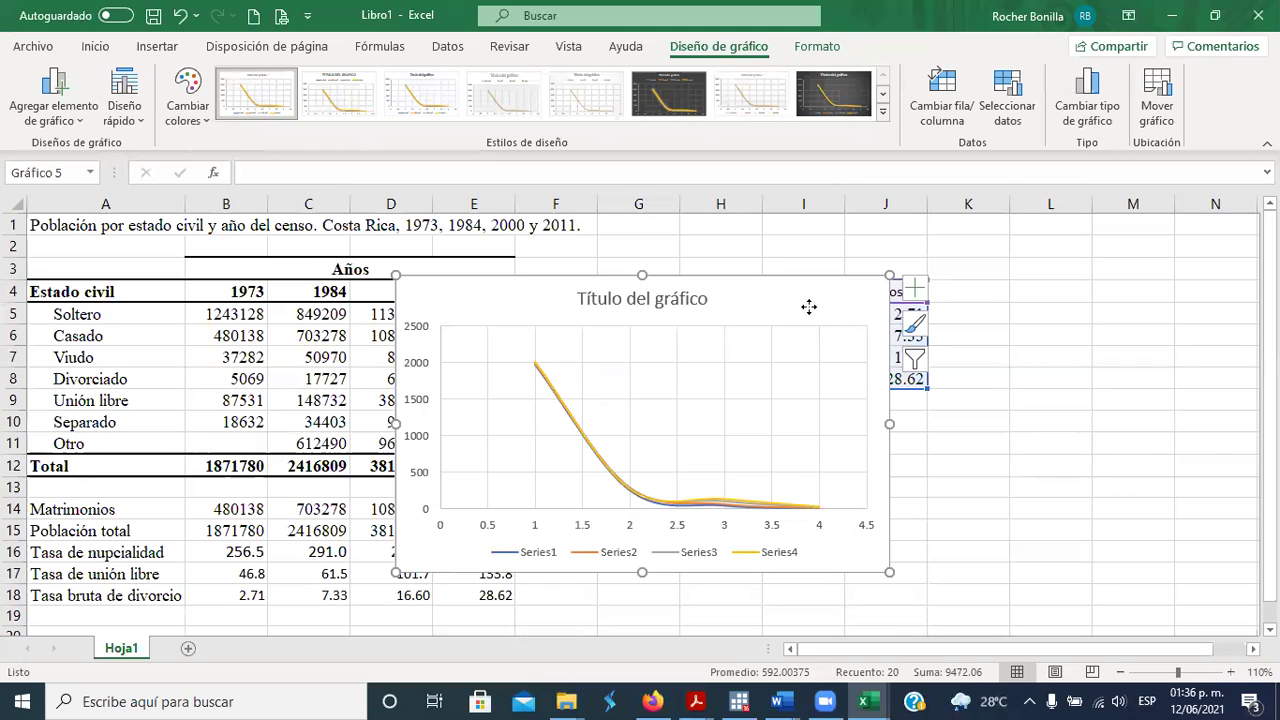
Switch the new chart's rows and columns so Nupcialidad, Union libre and Divorcios are the series by year
right_click(810, 314)
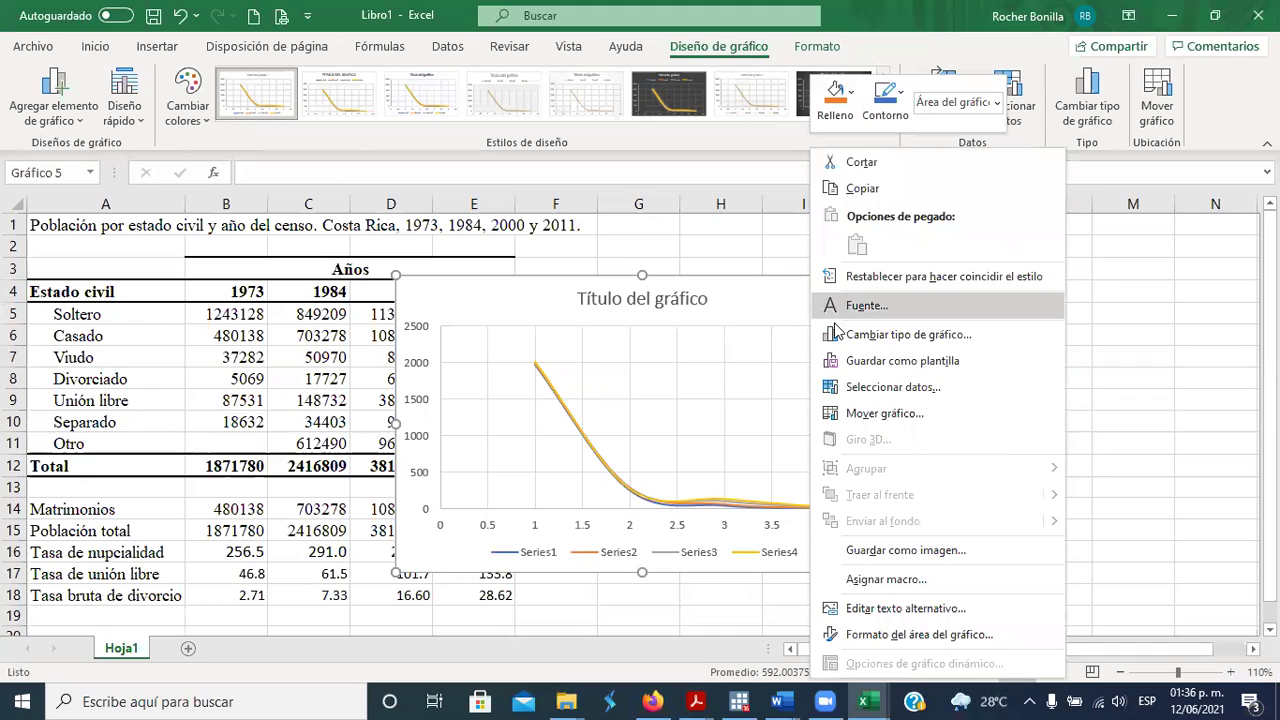
left_click(942, 396)
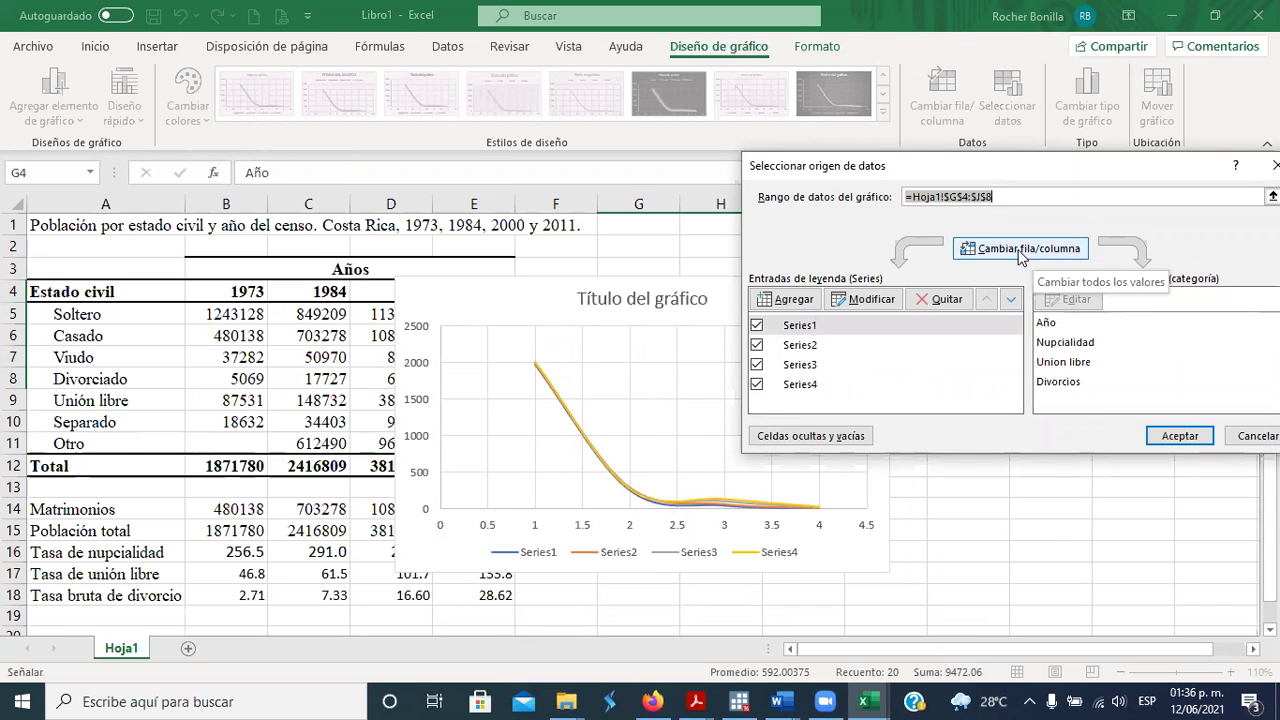
left_click(1020, 256)
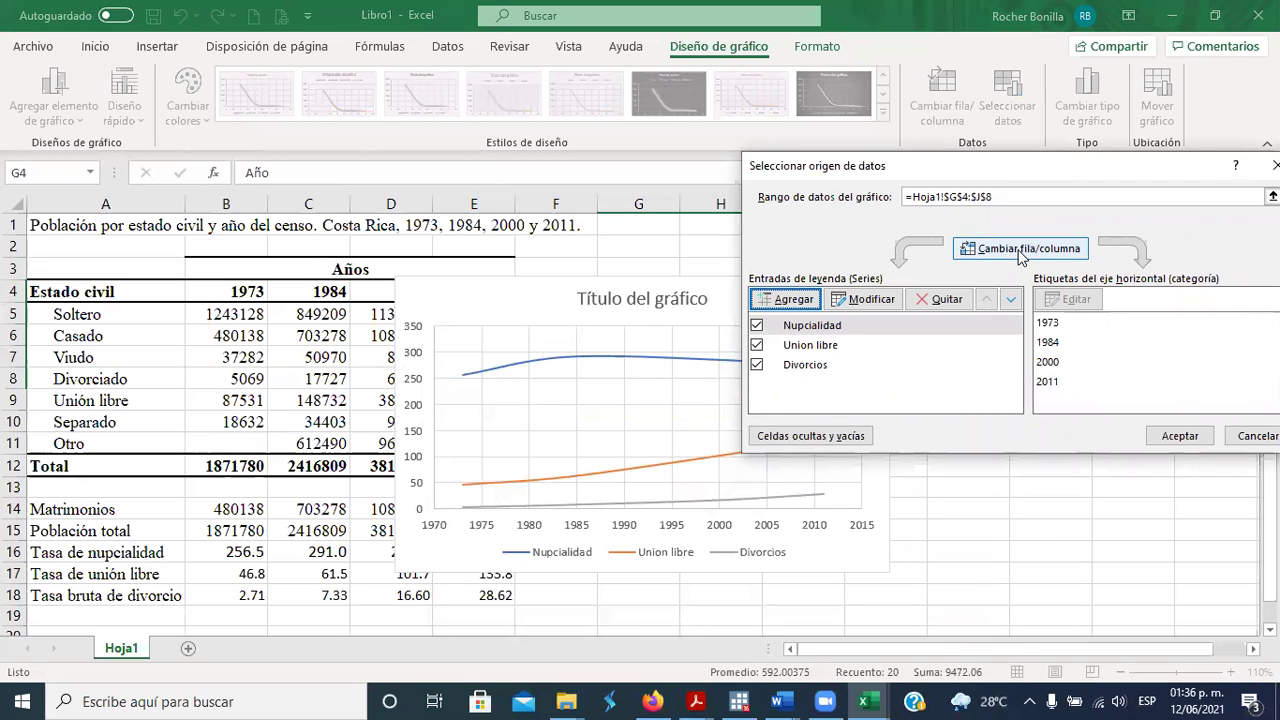
left_click(1183, 436)
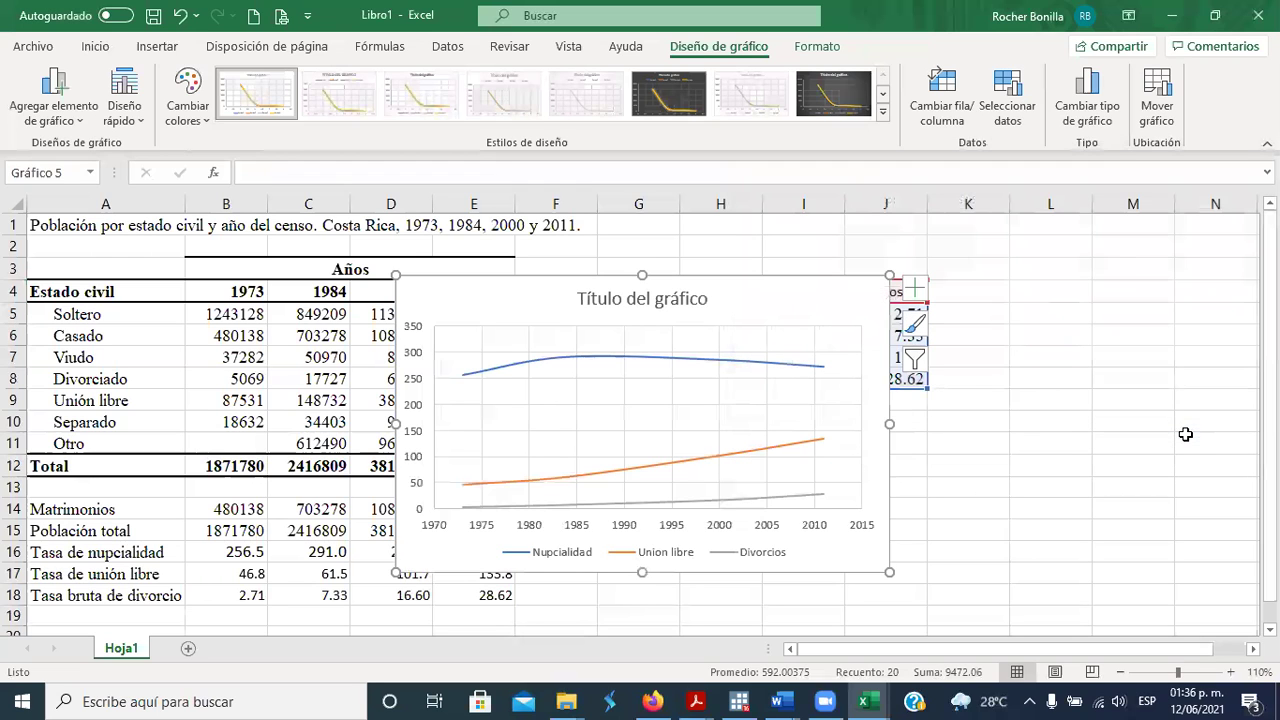
left_click(1066, 426)
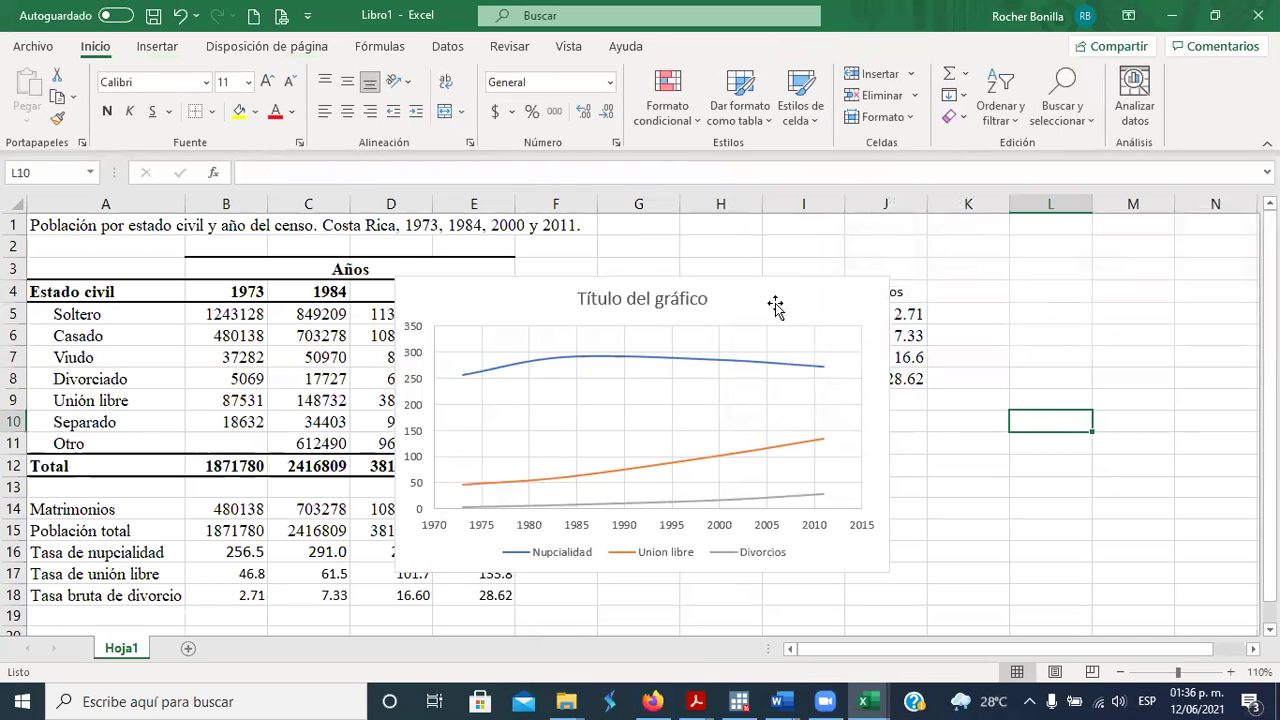
Stretch the chart upward to make it taller, and move it over columns I to N, clear of the census table
left_click(726, 300)
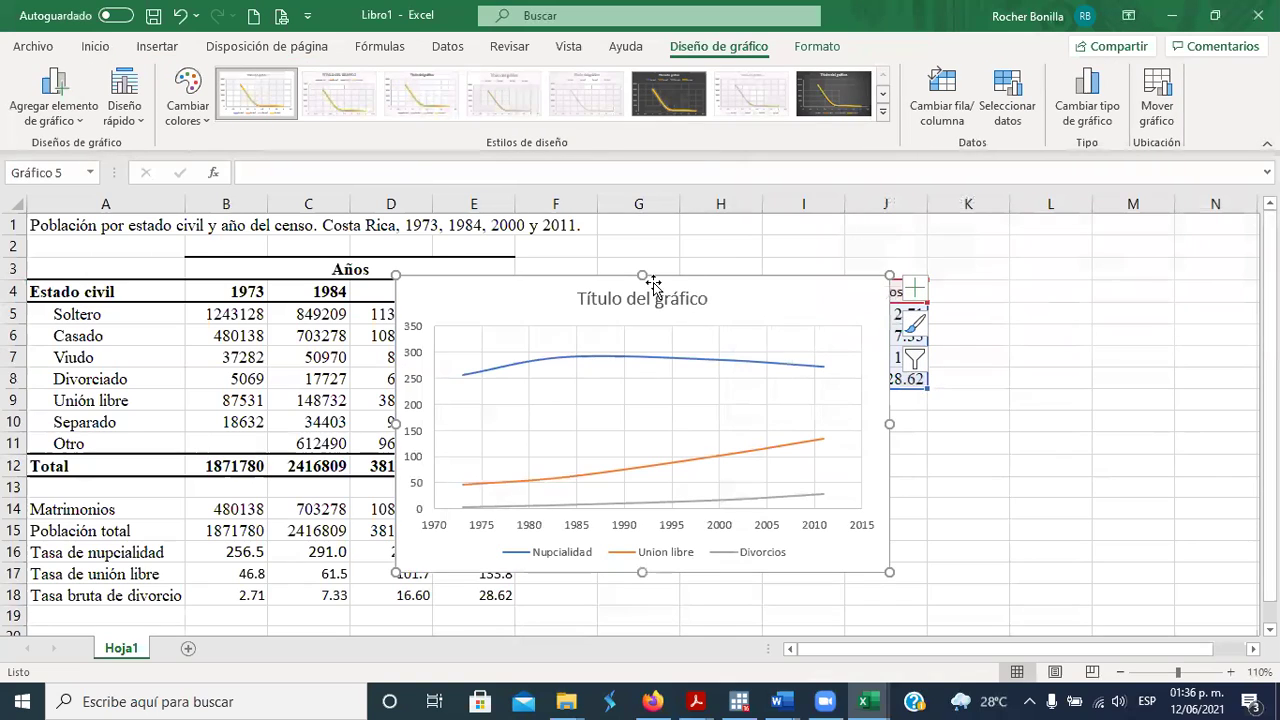
left_click_drag(652, 285, 645, 226)
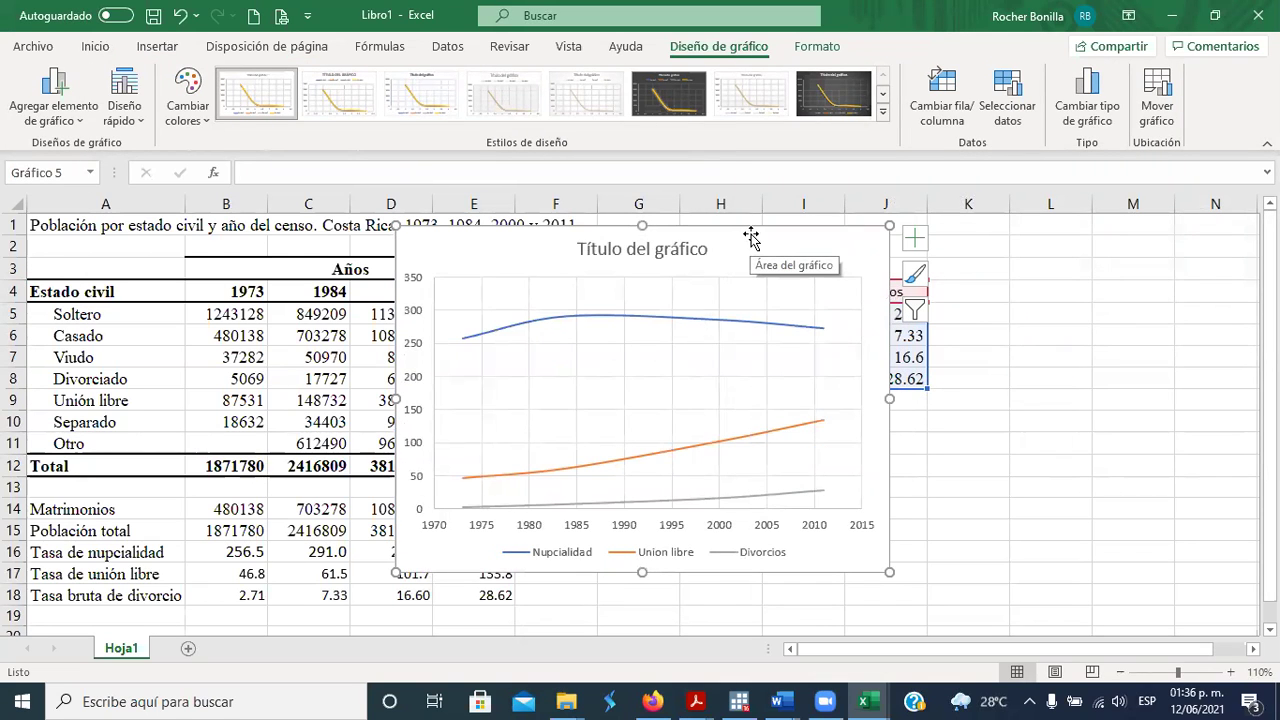
left_click_drag(749, 236, 1131, 226)
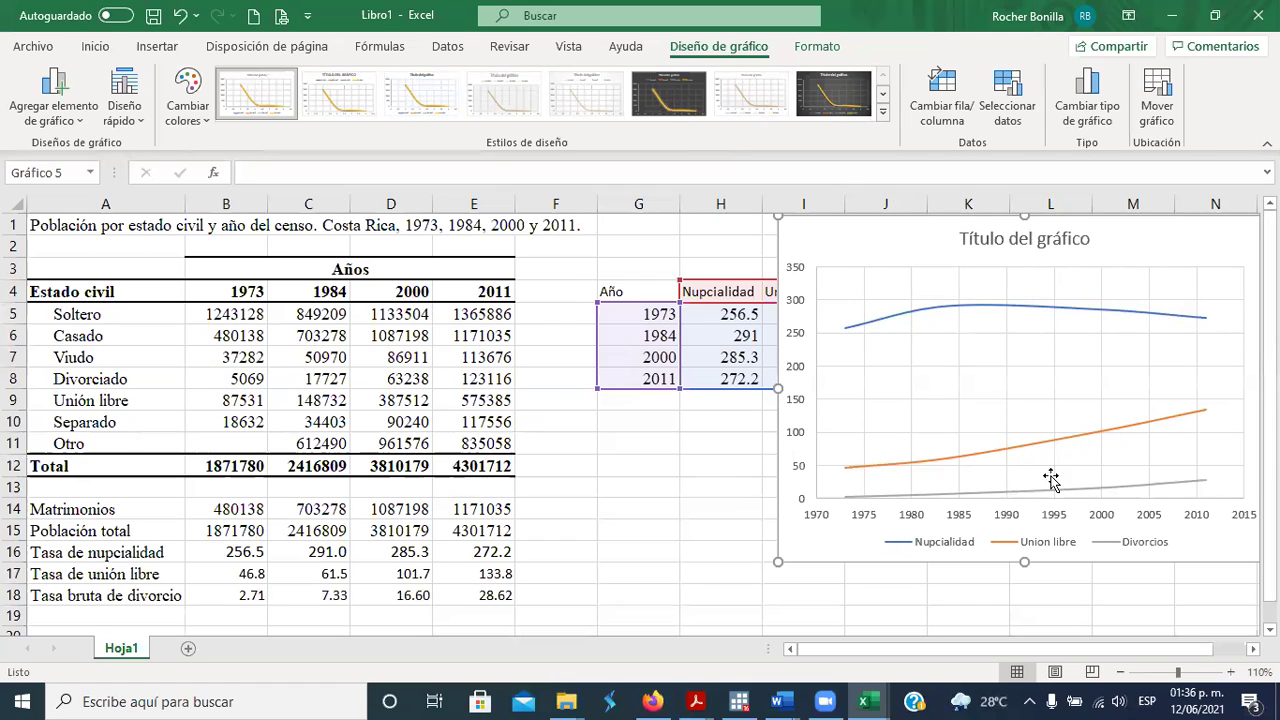
left_click(614, 509)
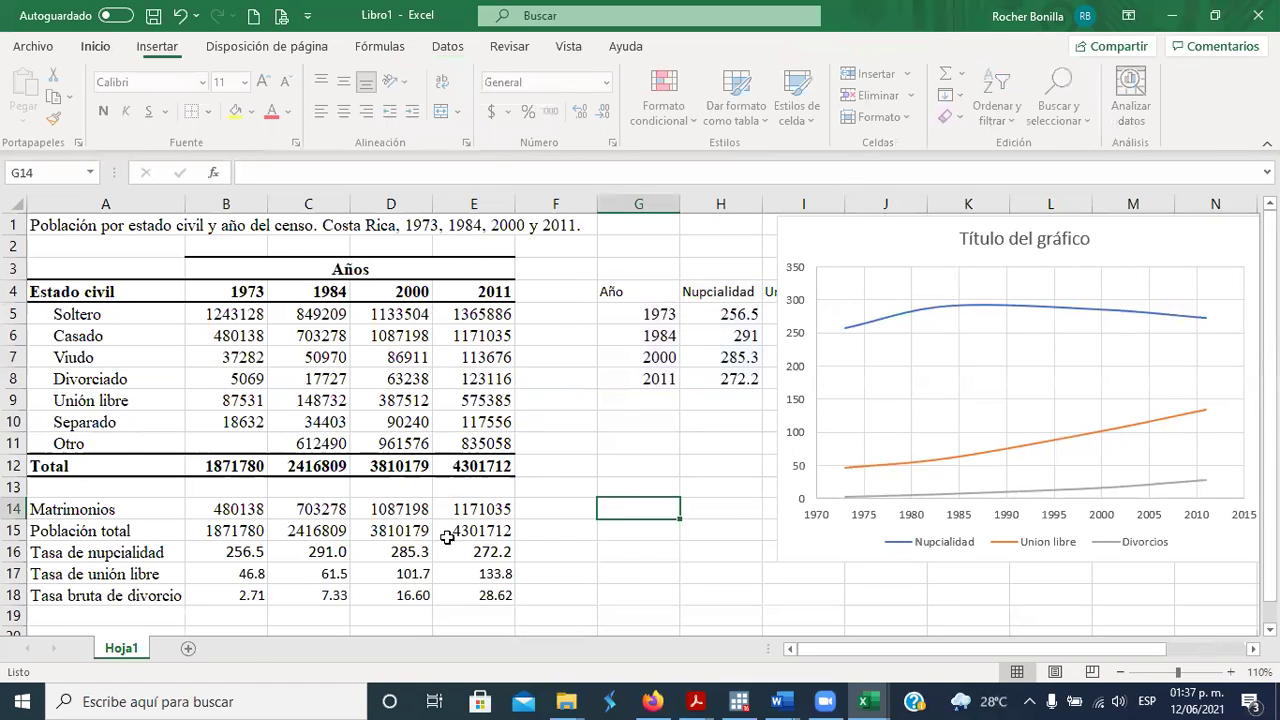
Check the gross divorce rates for 1973 and 2011 in B18 and E18, and select the chart title
left_click(231, 594)
left_click(467, 597)
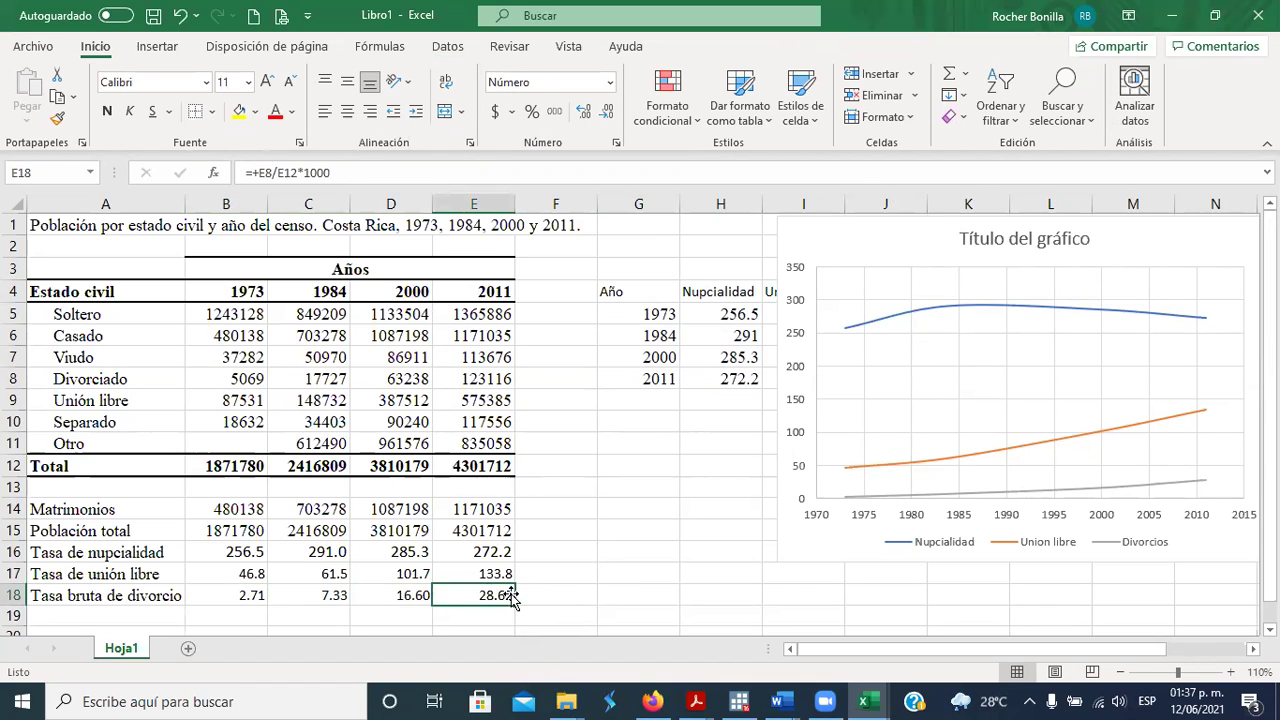
left_click(604, 576)
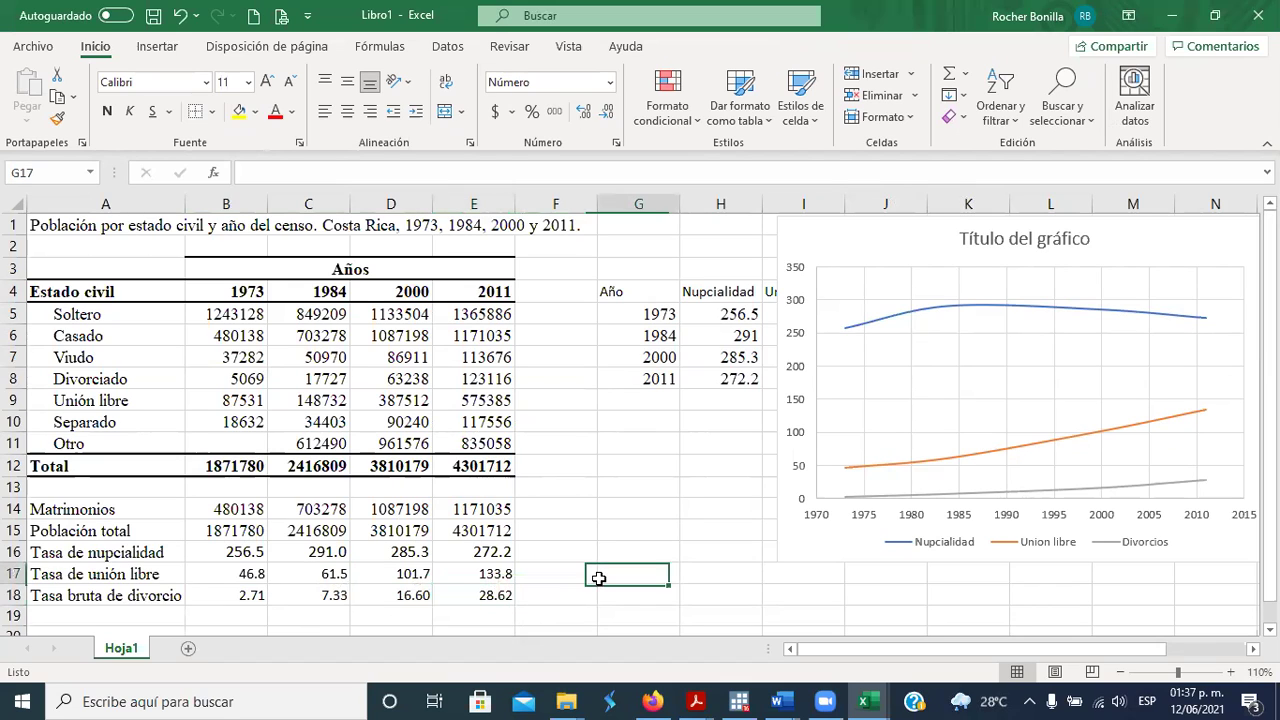
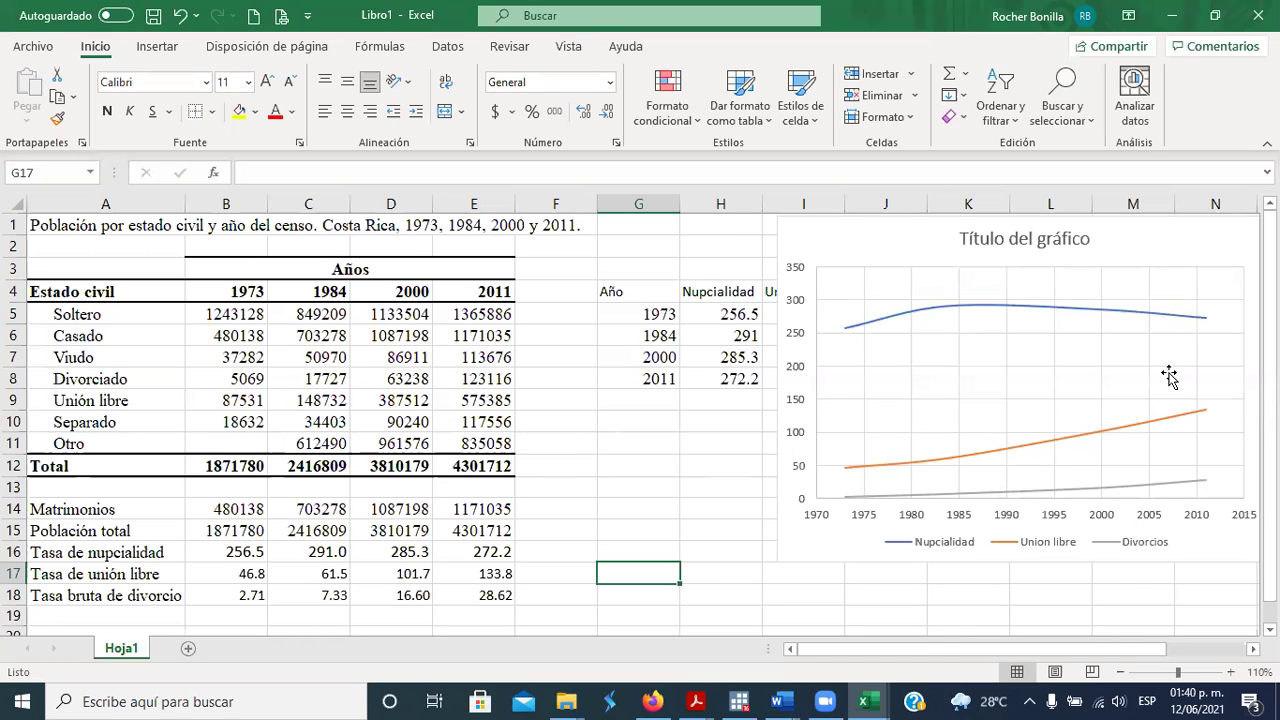
left_click(1080, 245)
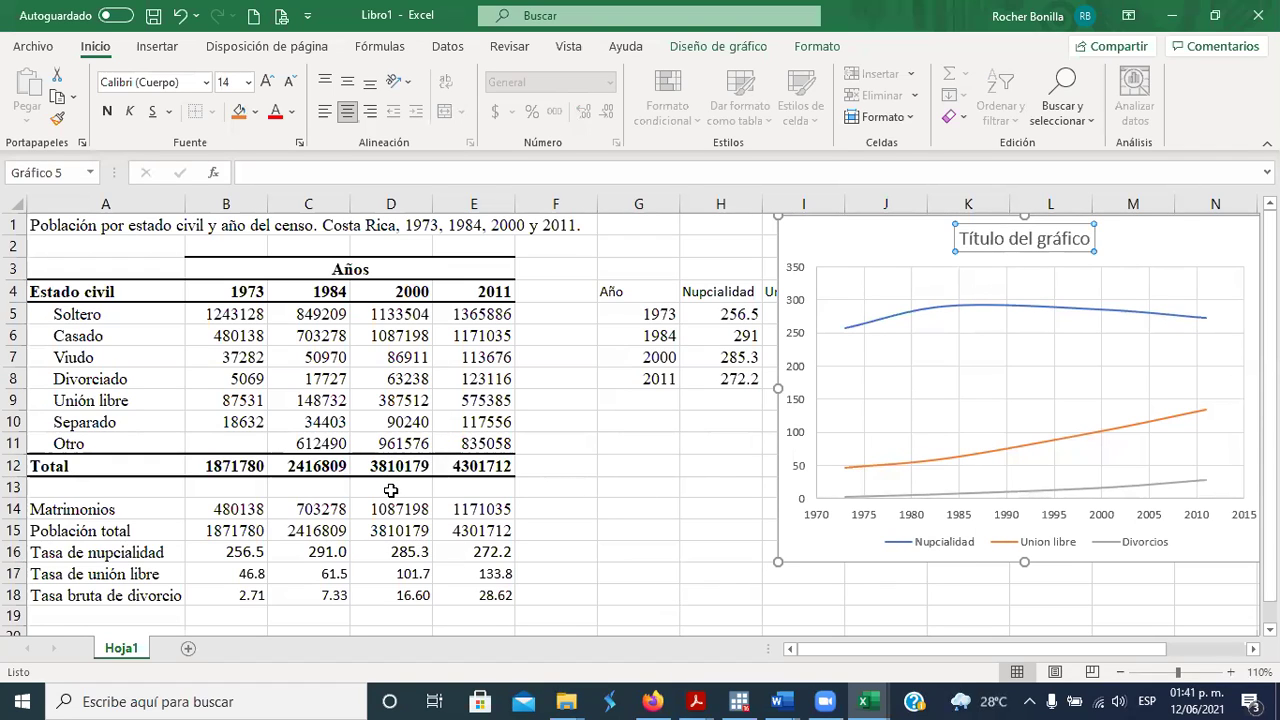
Switch to Adobe Acrobat Reader, review the marriage rate, first-marriage age and divorce rate sections of the Nupcialidad chapter, and return to Excel
left_click(653, 700)
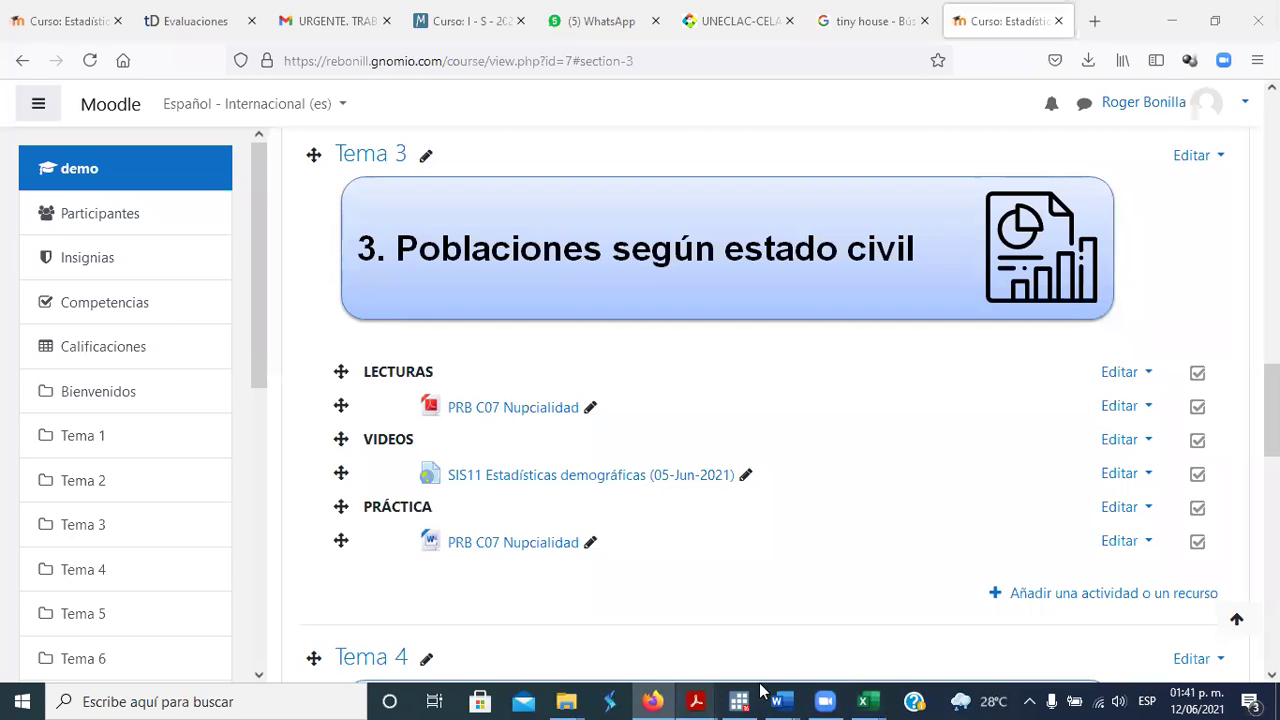
mouse_move(696, 700)
left_click(1233, 676)
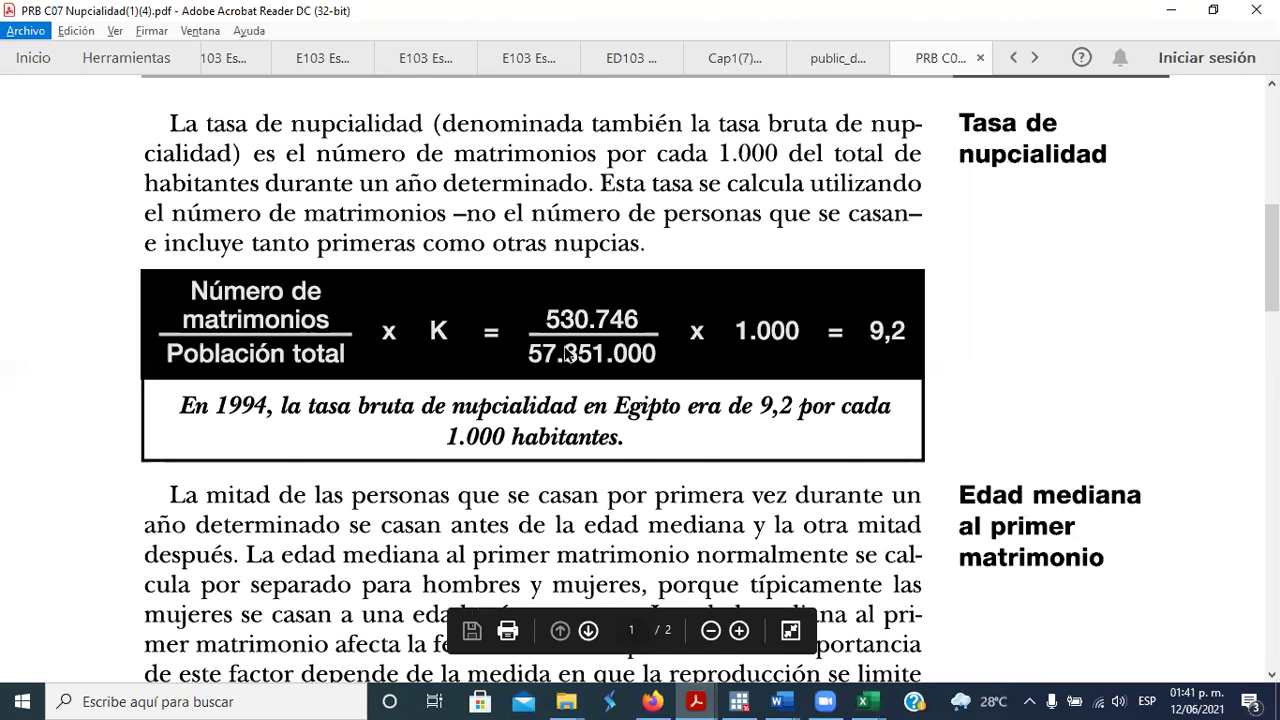
scroll(567, 353, "down", 5)
scroll(567, 358, "down", 10)
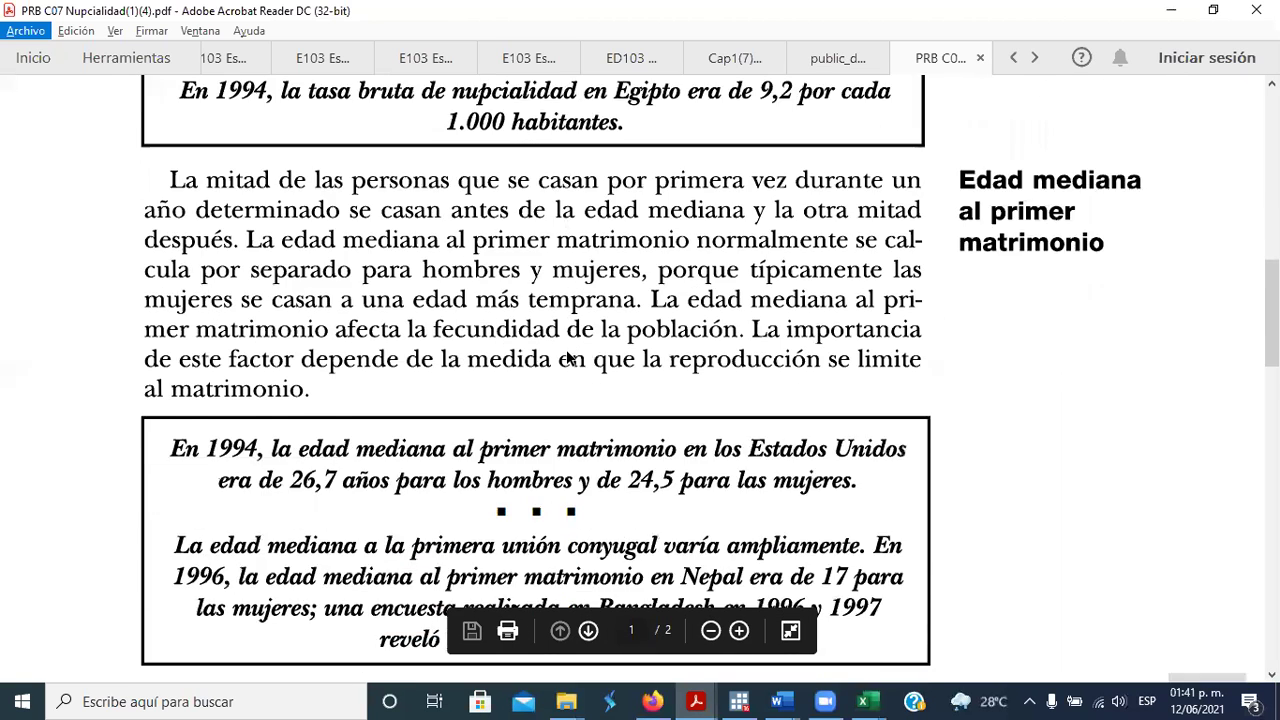
scroll(566, 358, "down", 6)
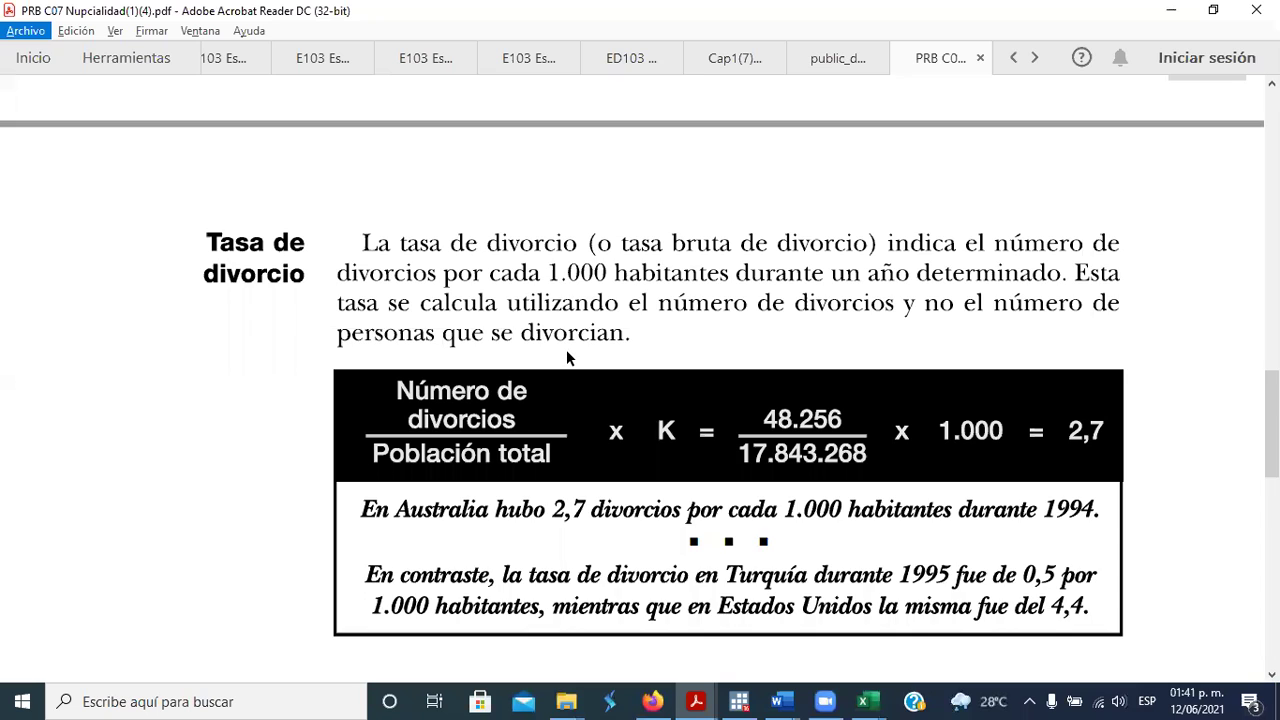
scroll(566, 355, "down", 10)
scroll(566, 355, "up", 20)
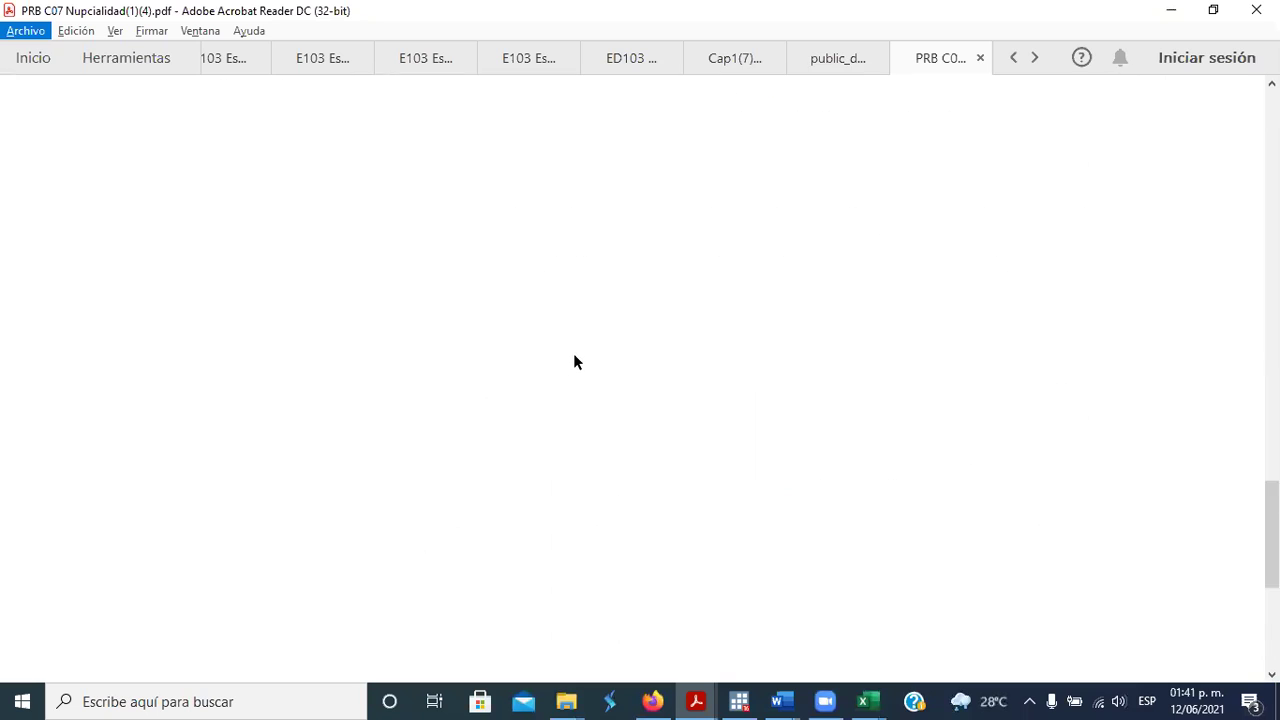
scroll(578, 356, "up", 15)
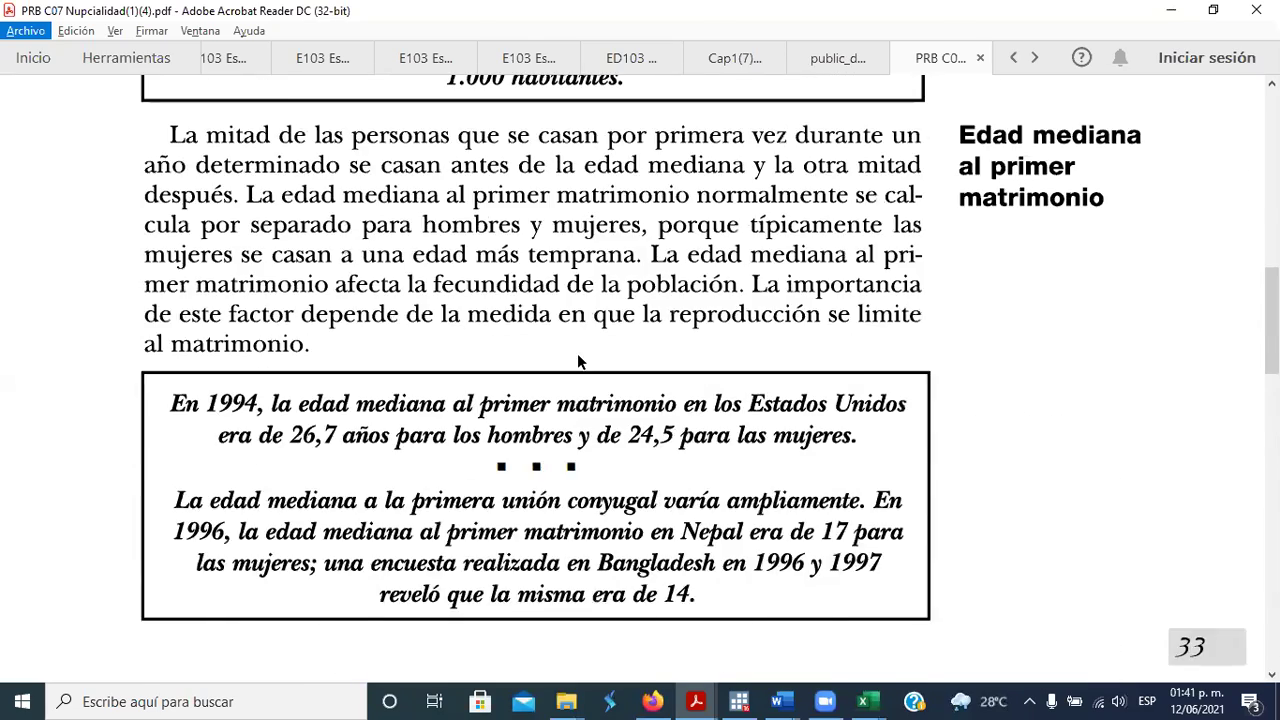
scroll(577, 353, "up", 1)
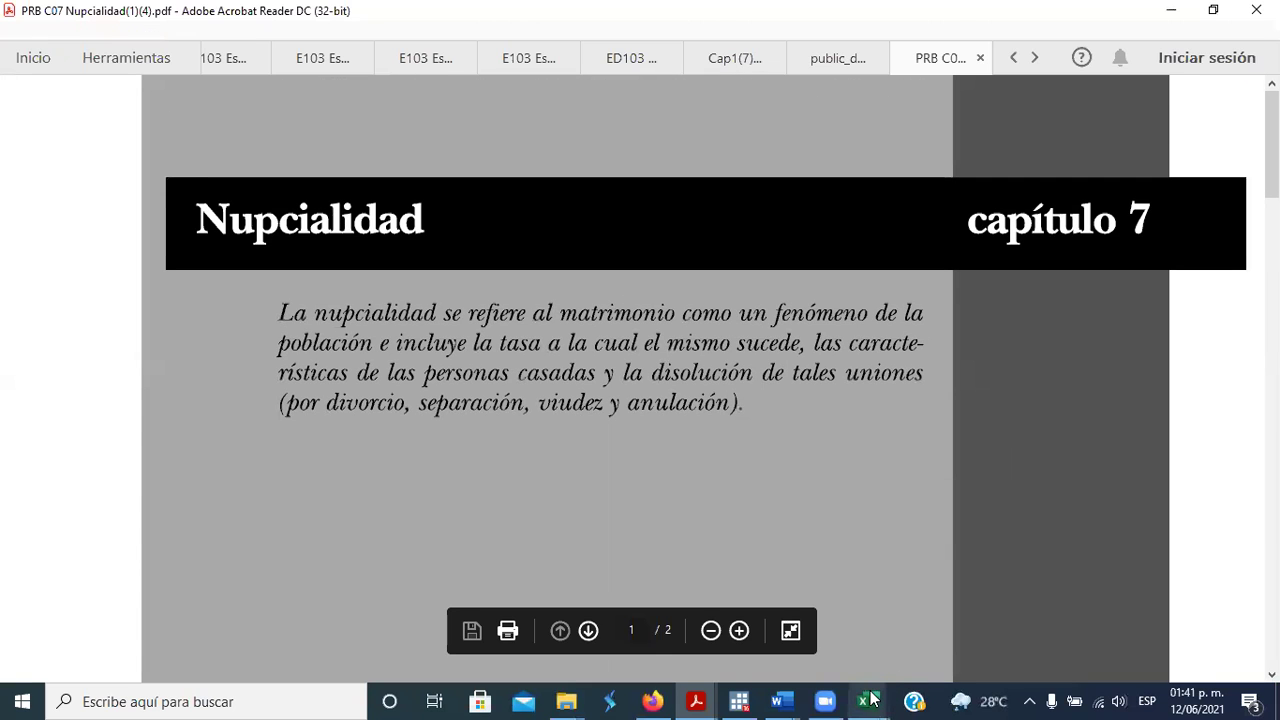
left_click(941, 600)
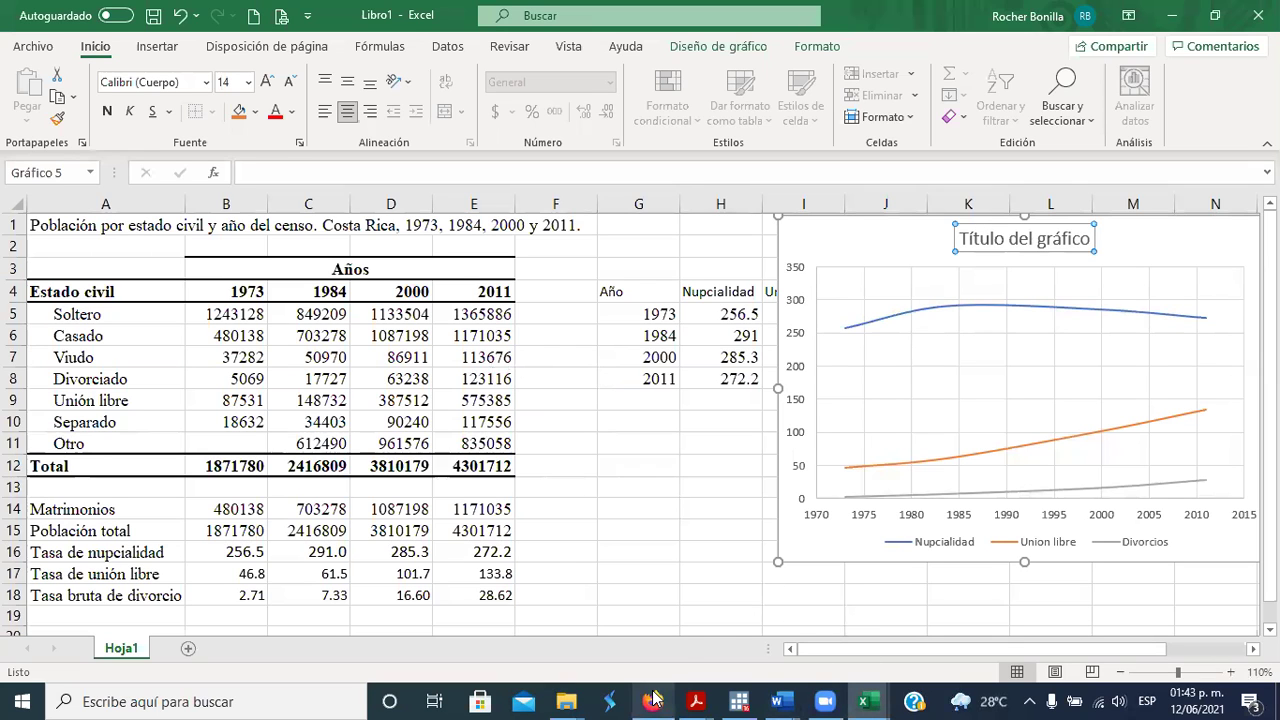
Switch to the Moodle course in Firefox and review the readings, videos and practice listed under Tema 1, Tema 2 and Tema 3
mouse_move(654, 697)
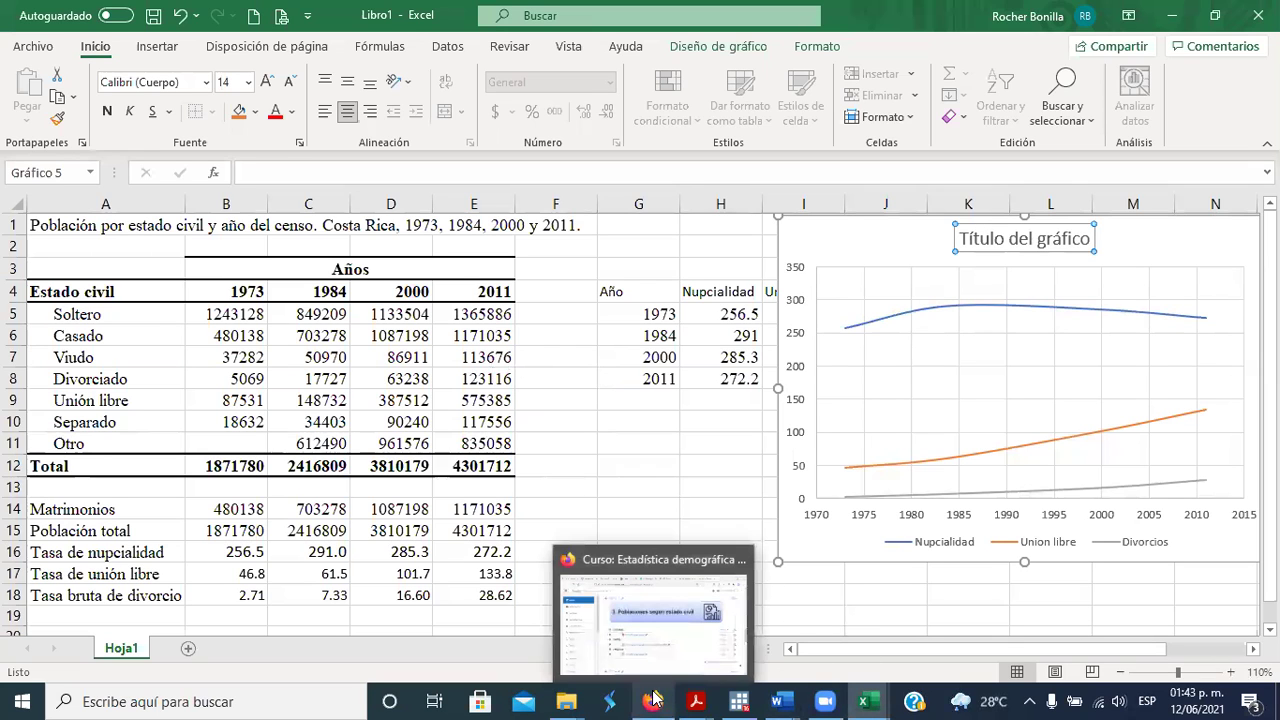
left_click(731, 570)
scroll(684, 410, "down", 3)
scroll(689, 406, "up", 4)
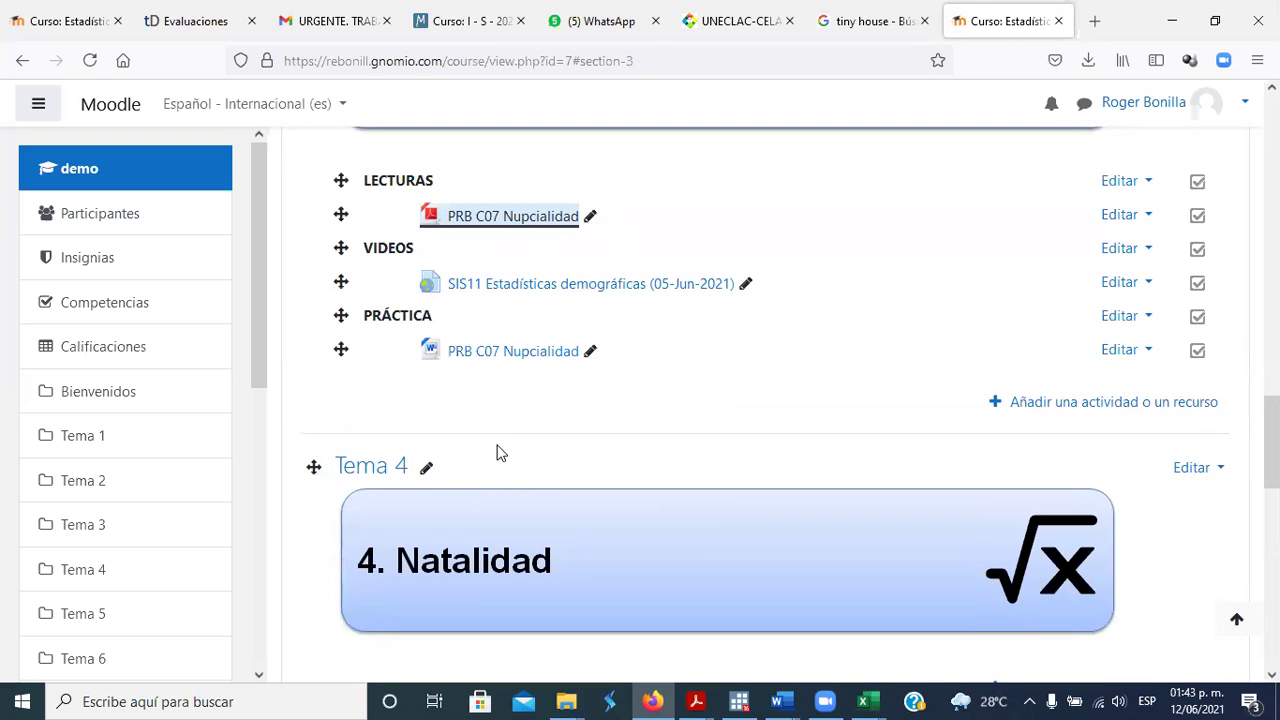
scroll(503, 448, "up", 8)
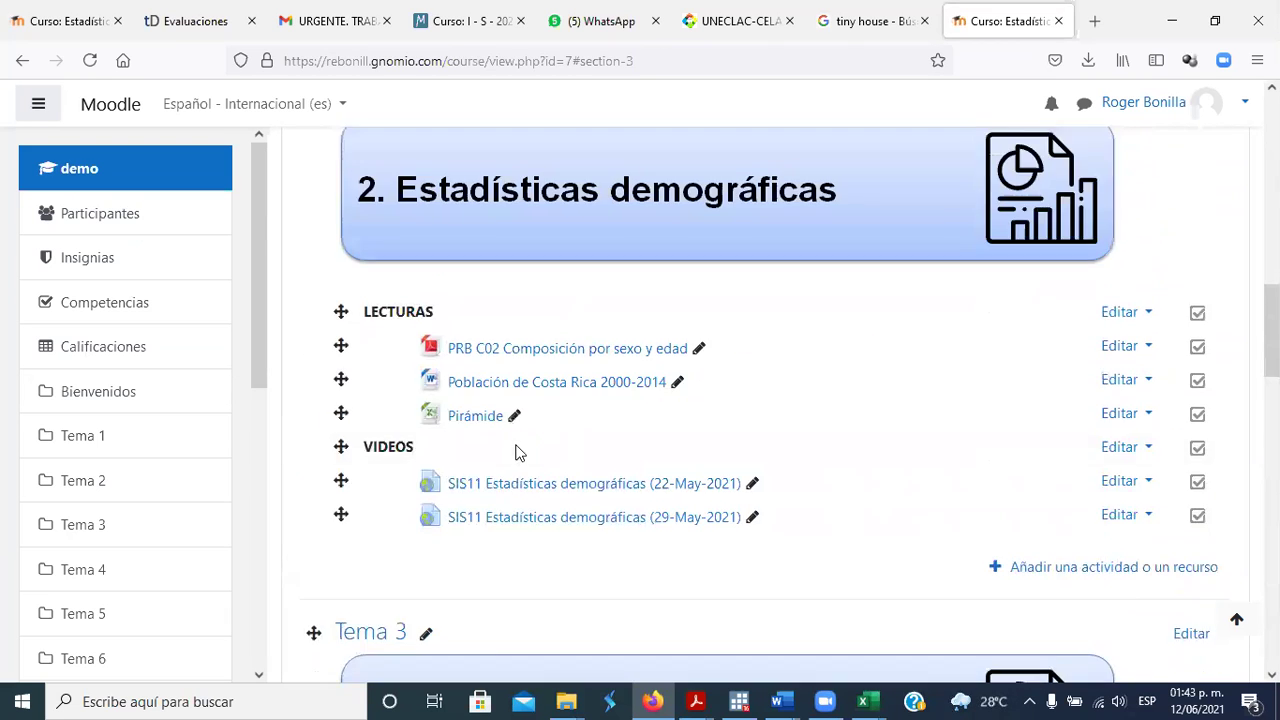
scroll(465, 416, "up", 4)
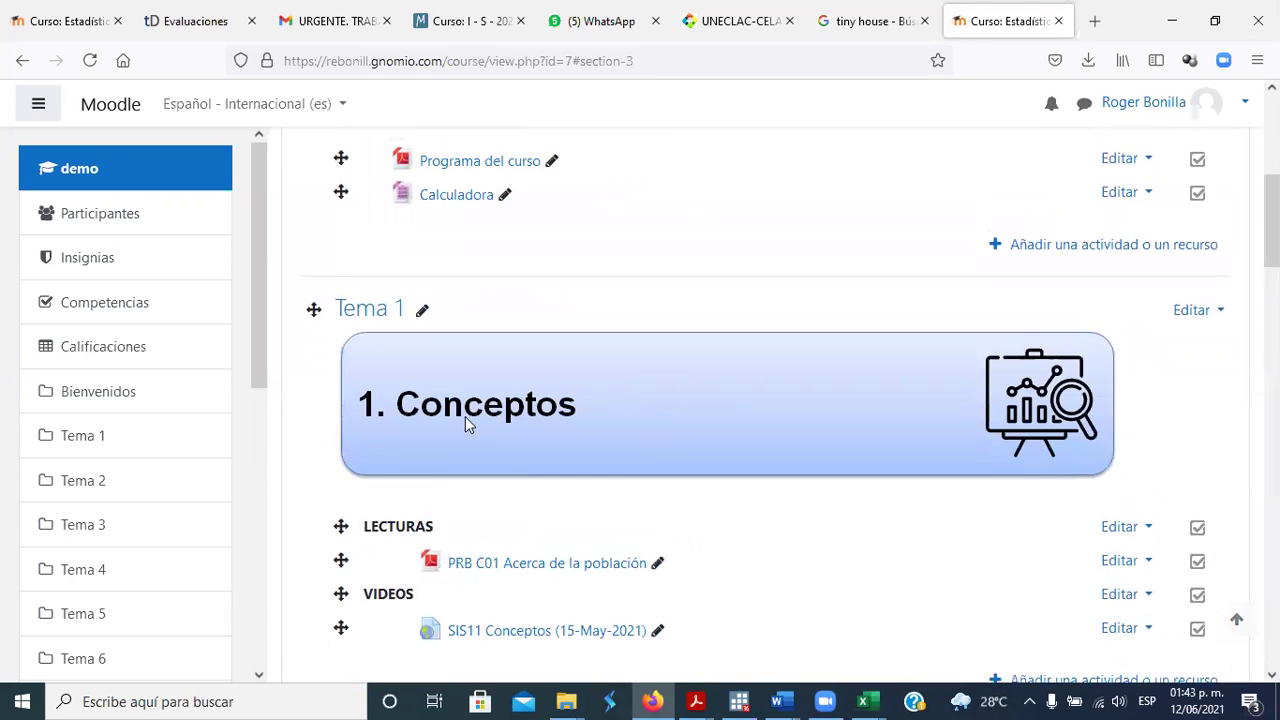
scroll(457, 451, "down", 3)
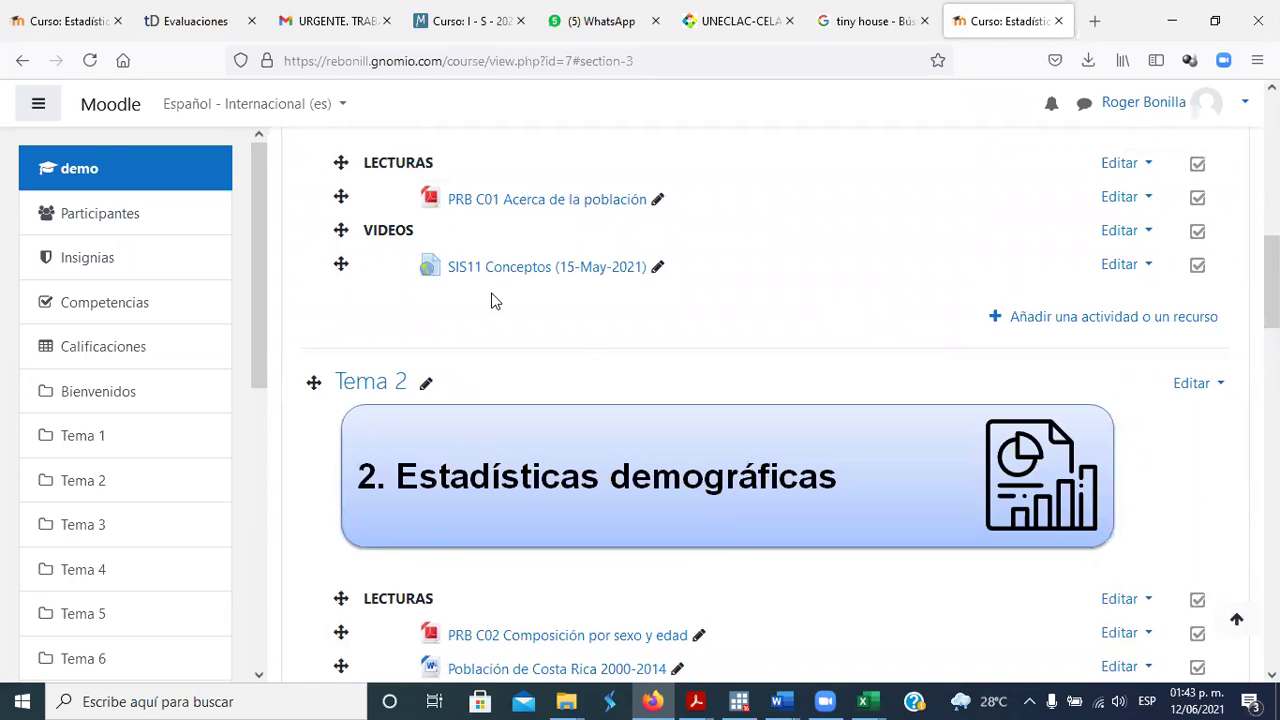
scroll(542, 422, "down", 2)
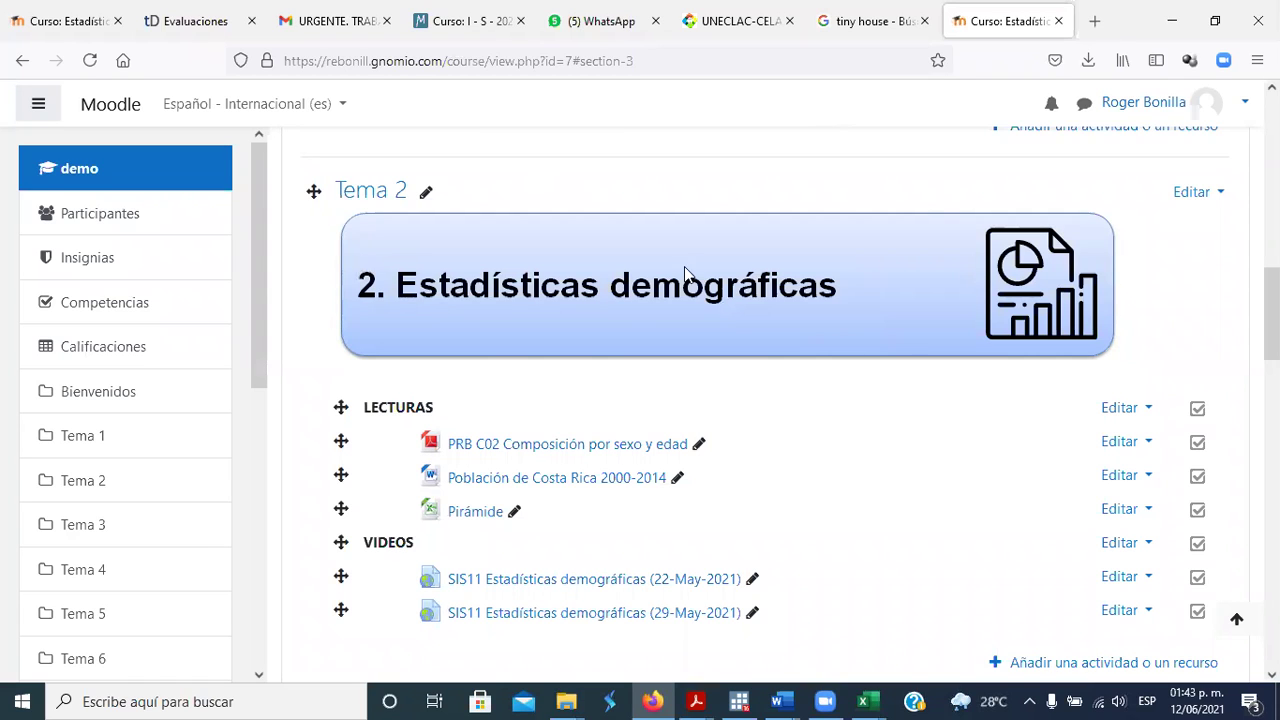
Switch back to the Libro1 workbook in Excel and select the whole rates chart instead of its title
left_click(868, 700)
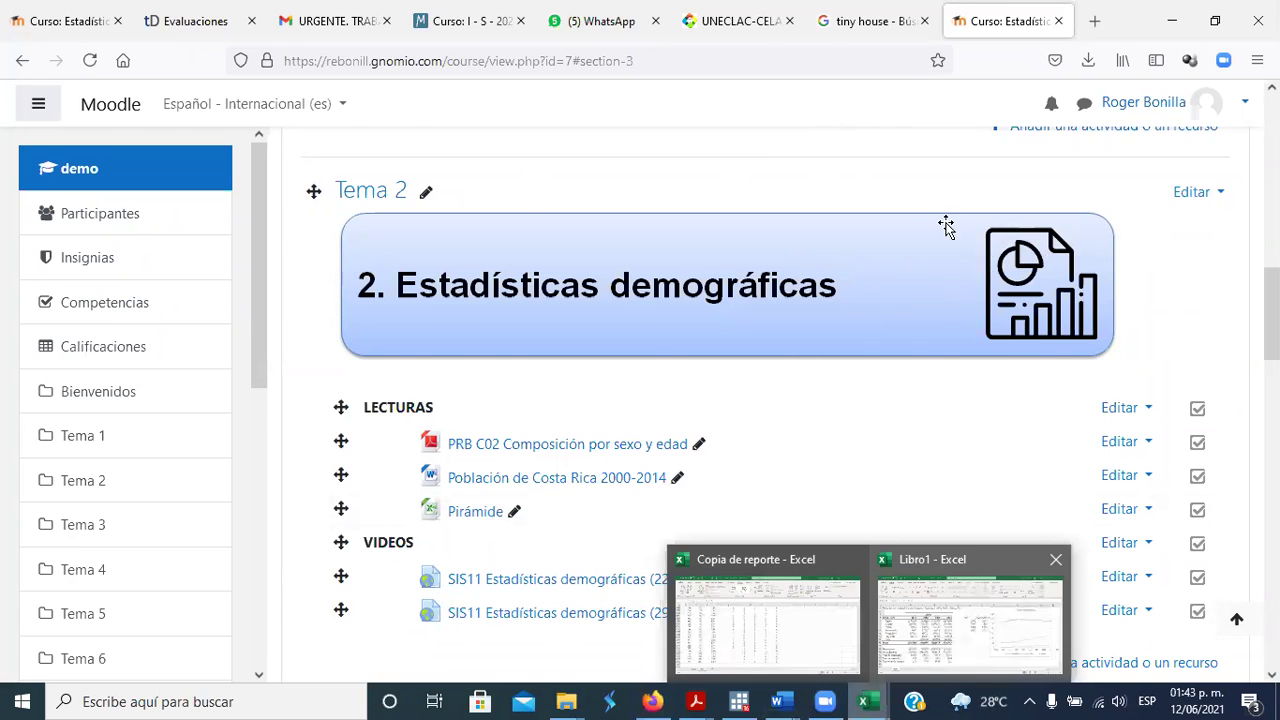
key("alt+Tab")
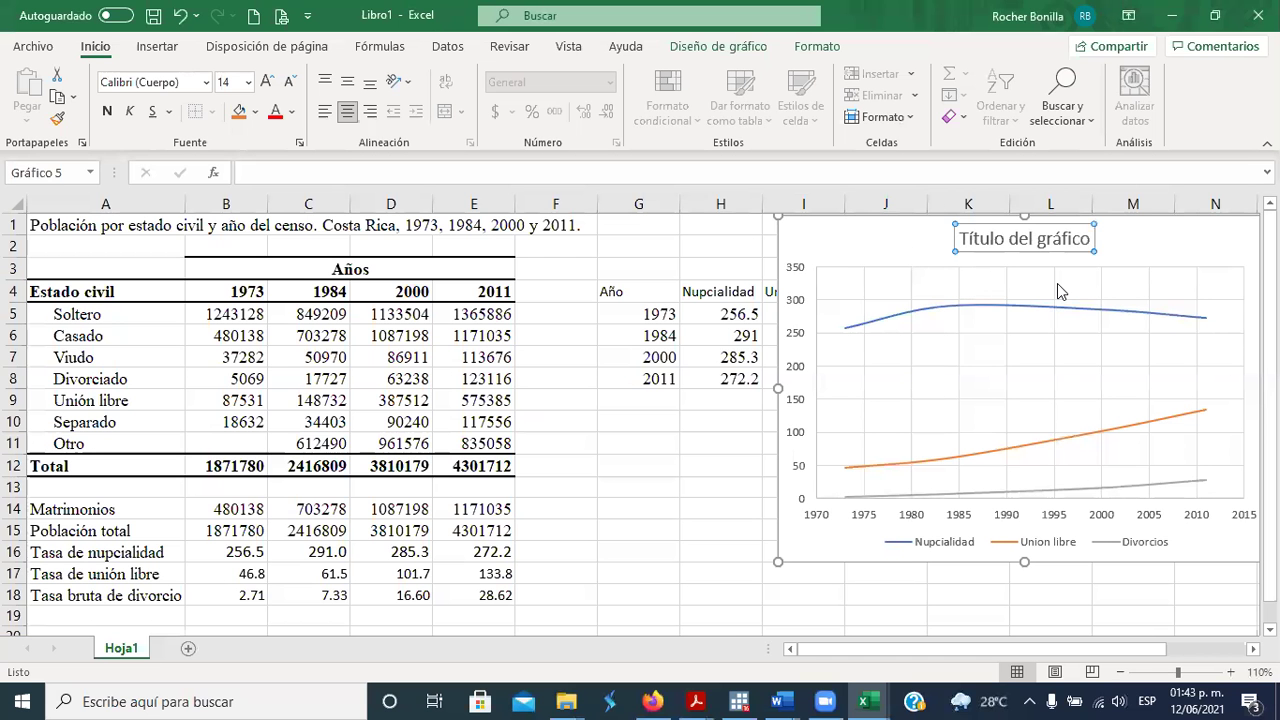
left_click(936, 361)
key("Escape")
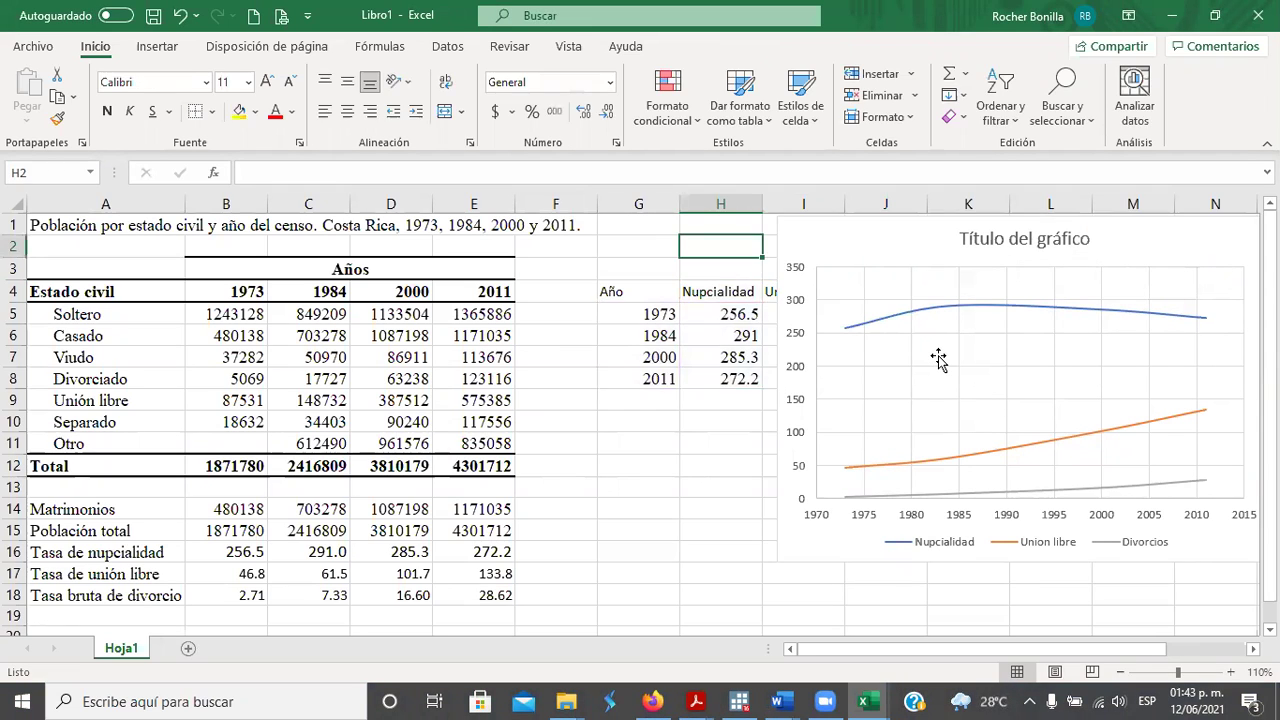
left_click(938, 360)
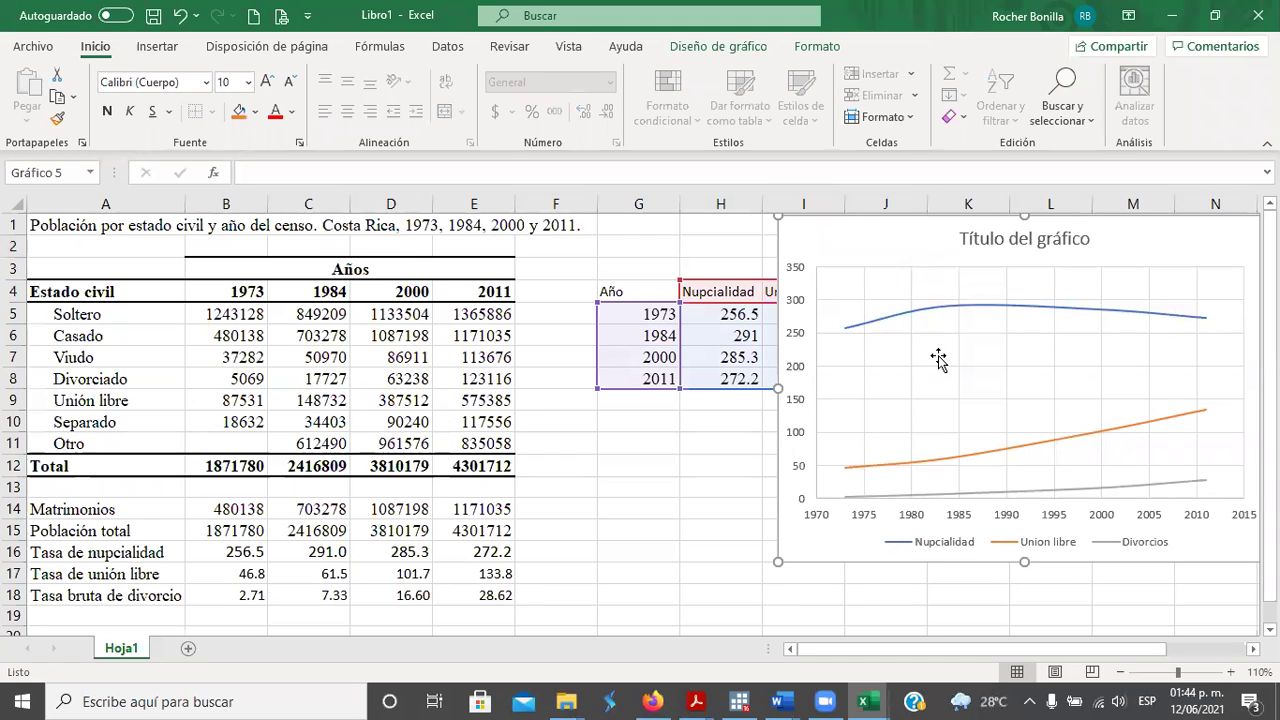